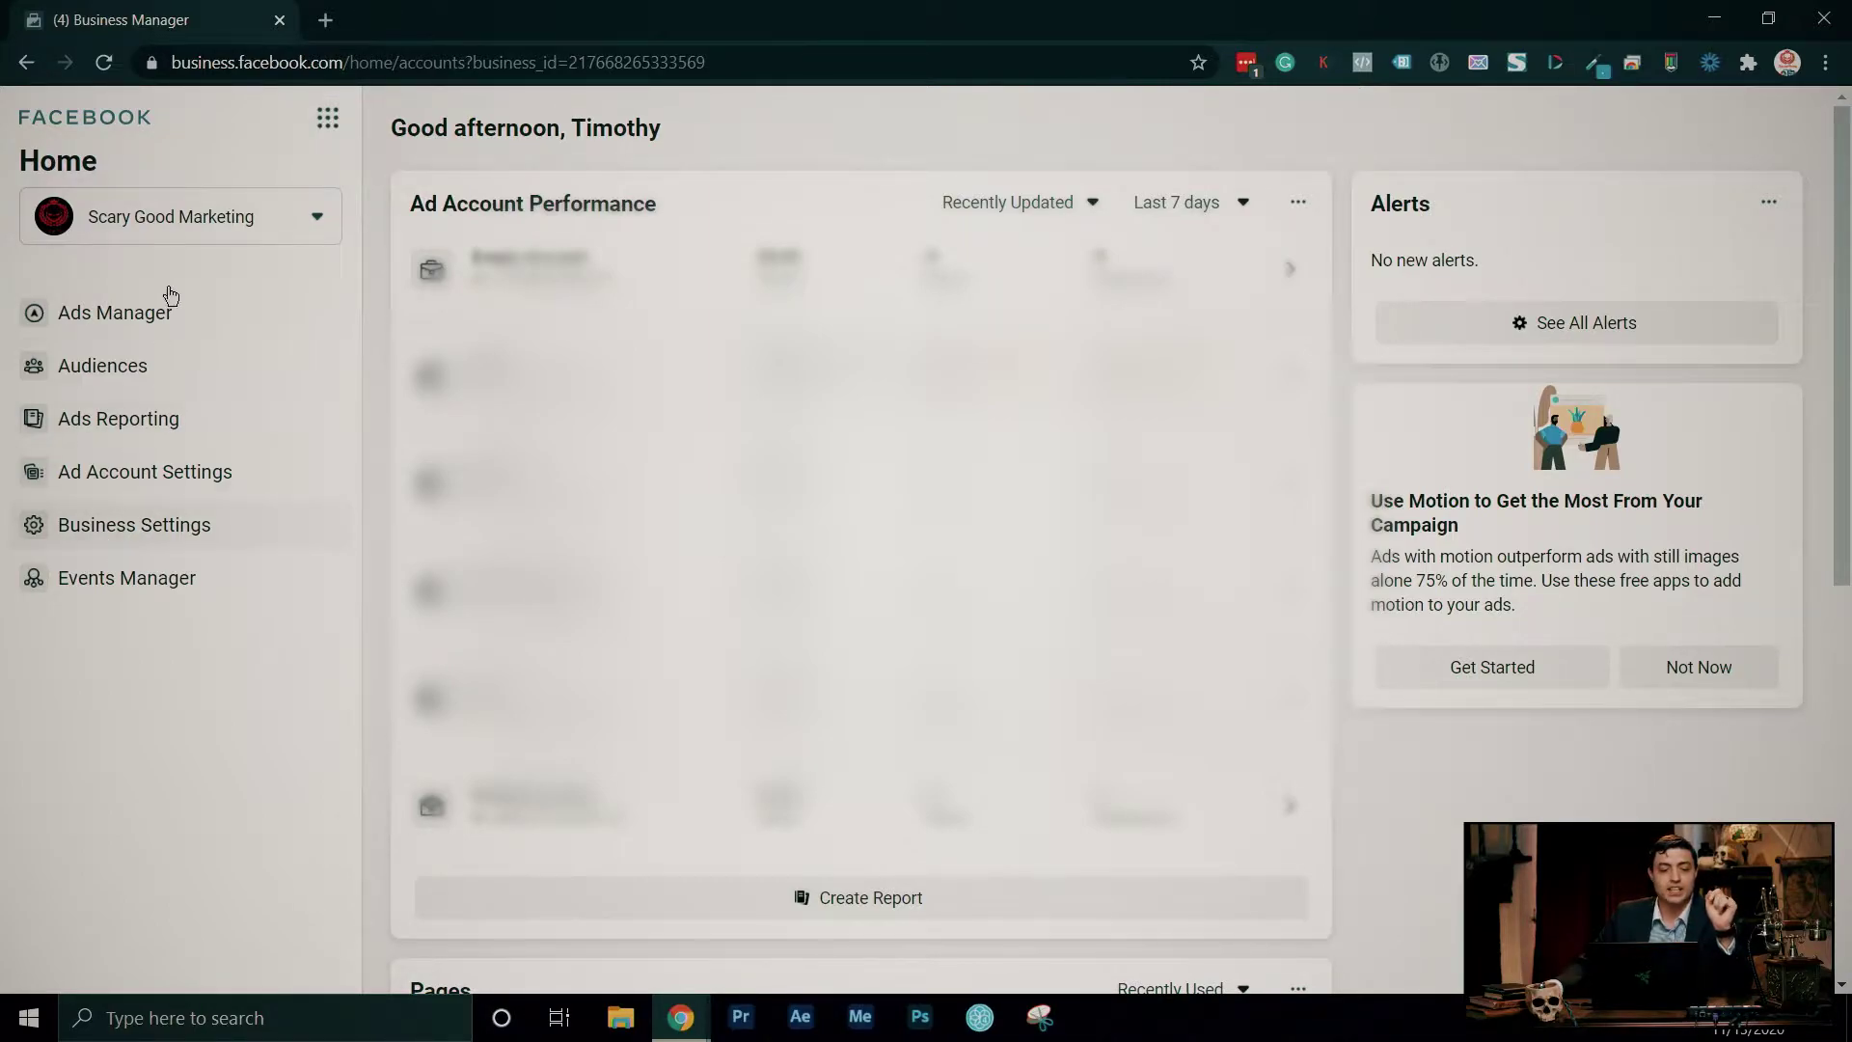
- Open the Pages section under Accounts in Business Settings
left_click(163, 527)
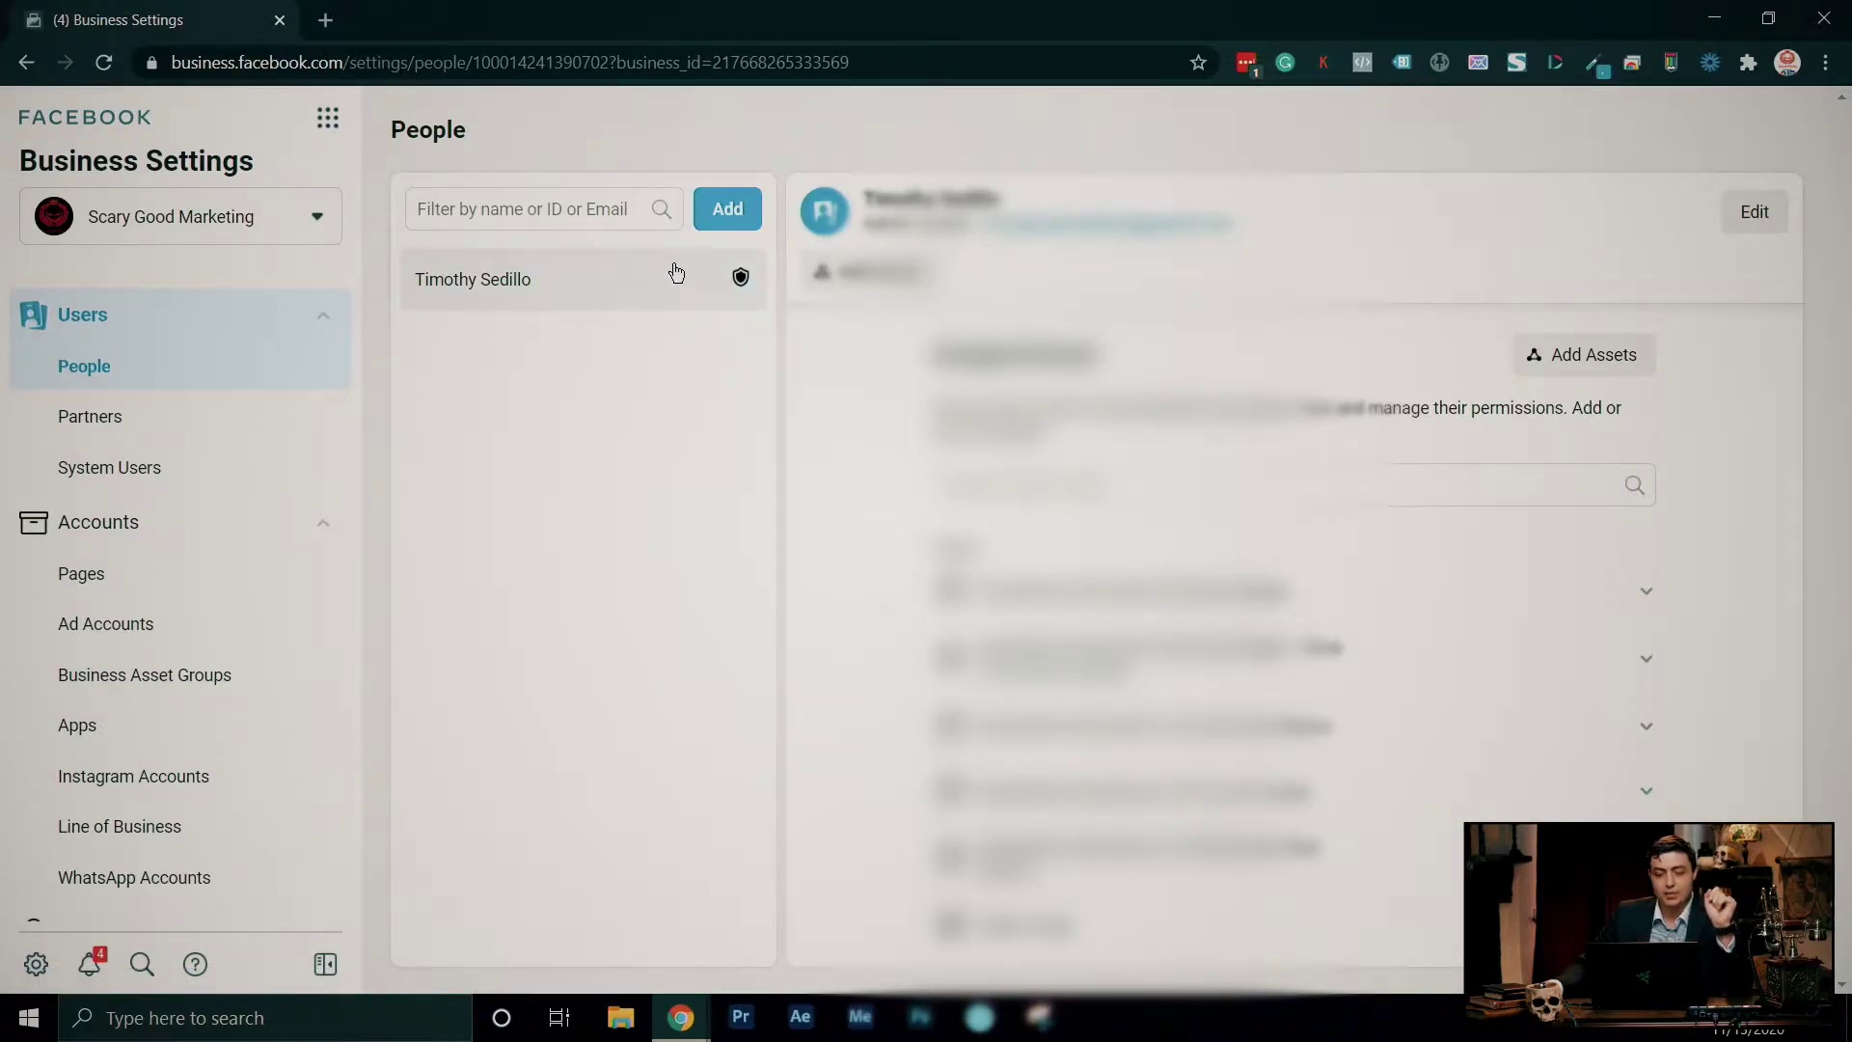
scroll(186, 402, "down", 1)
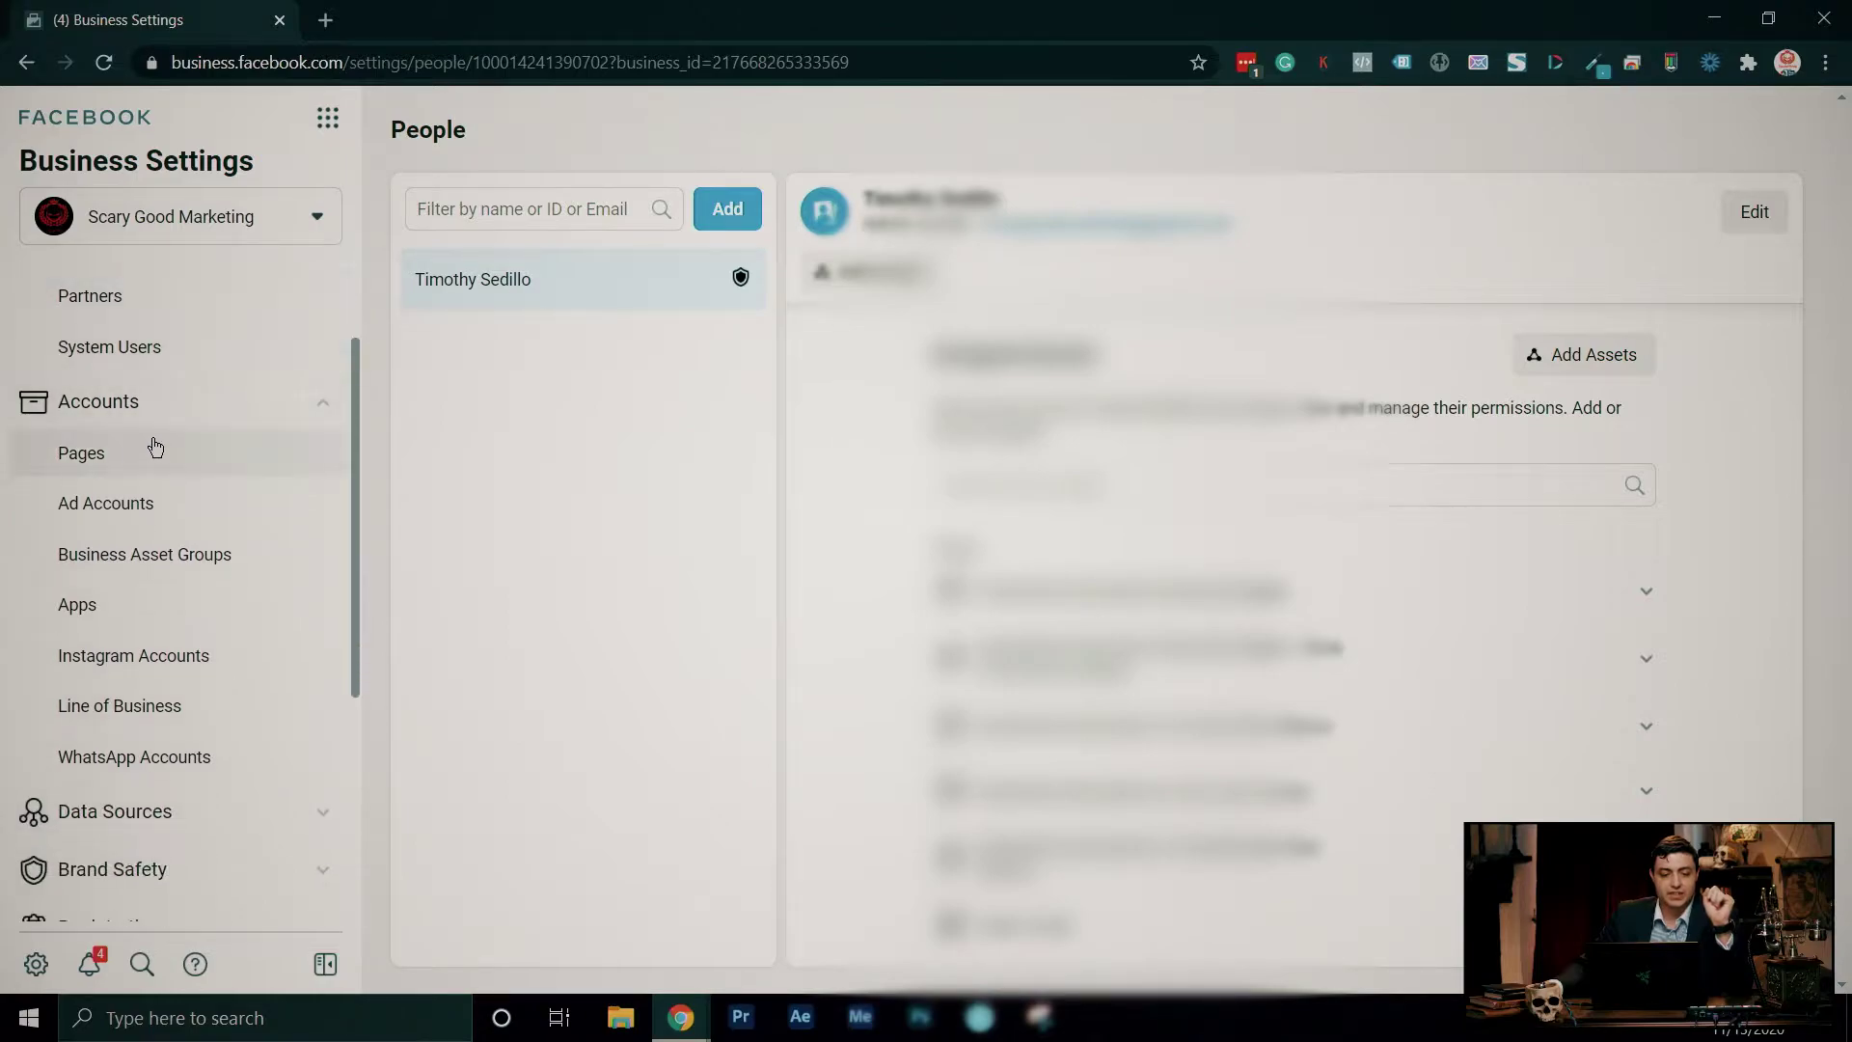
left_click(176, 449)
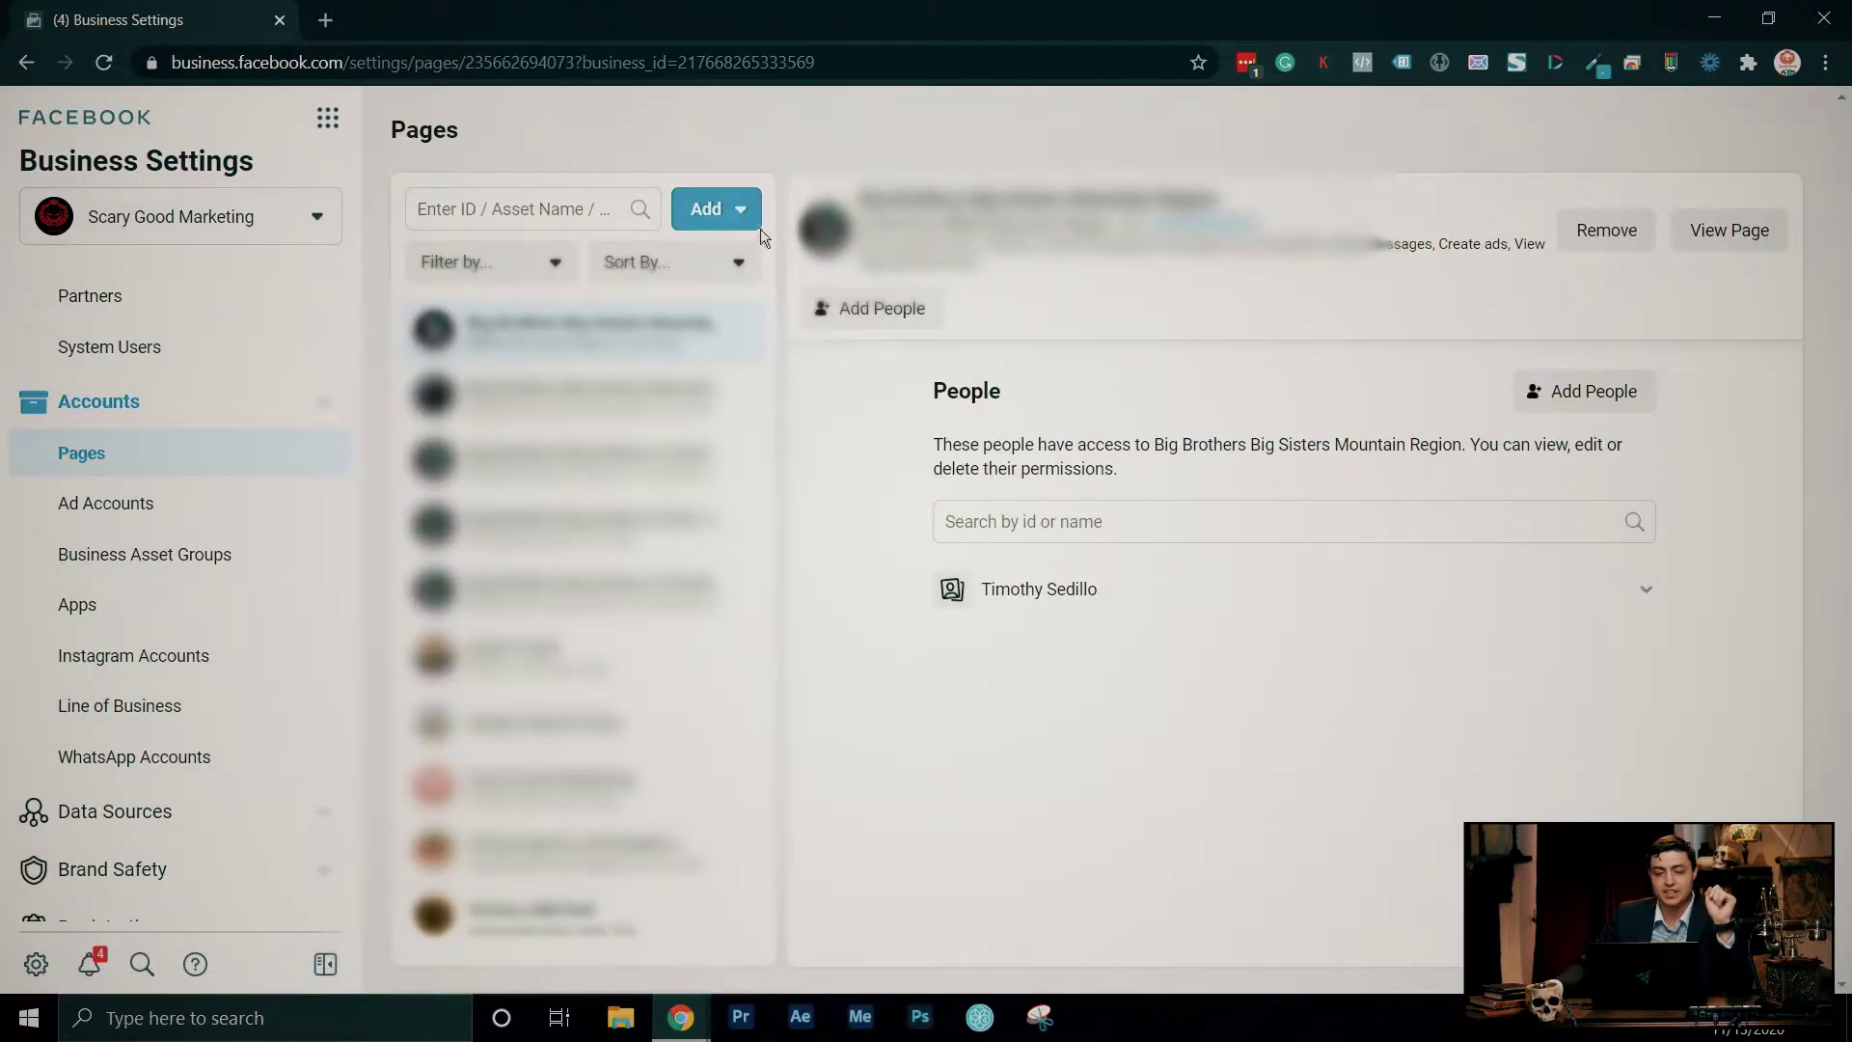
- View the form for adding an existing Facebook Page to the business, and close it without adding one
left_click(742, 211)
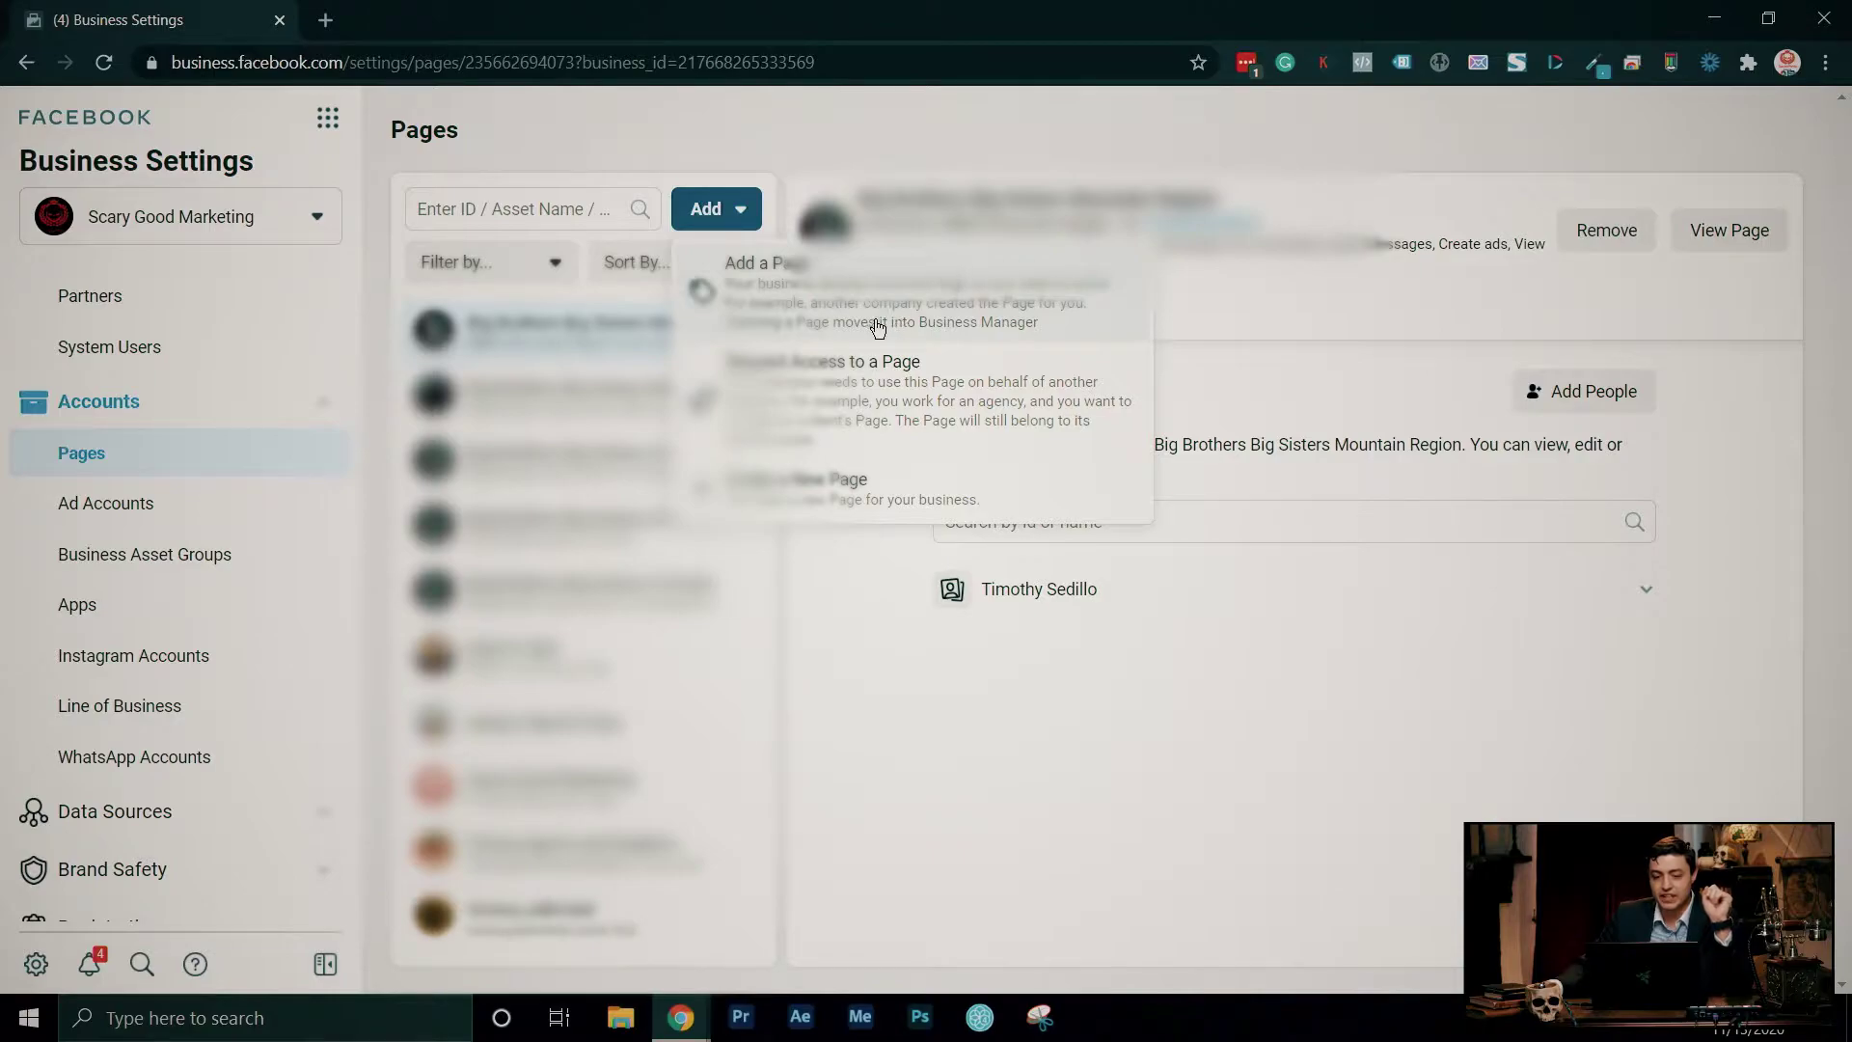
left_click(982, 301)
left_click(836, 492)
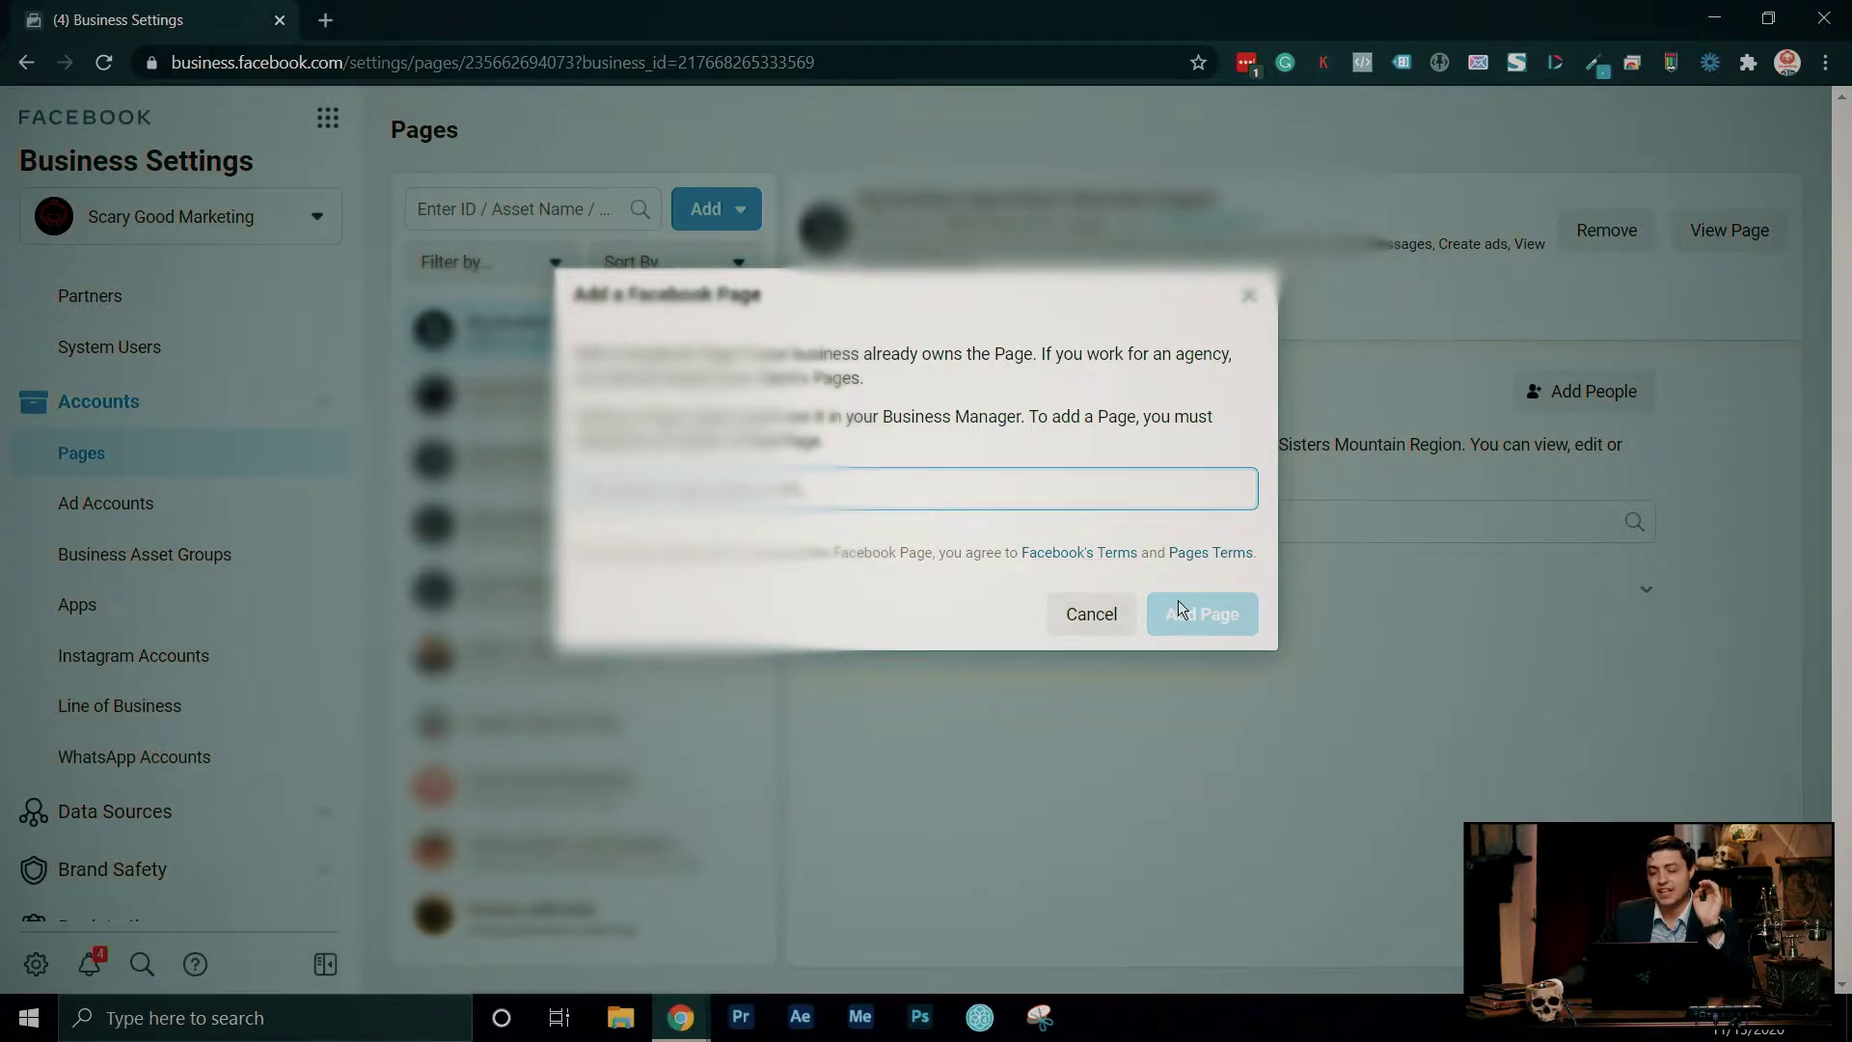
left_click(1246, 302)
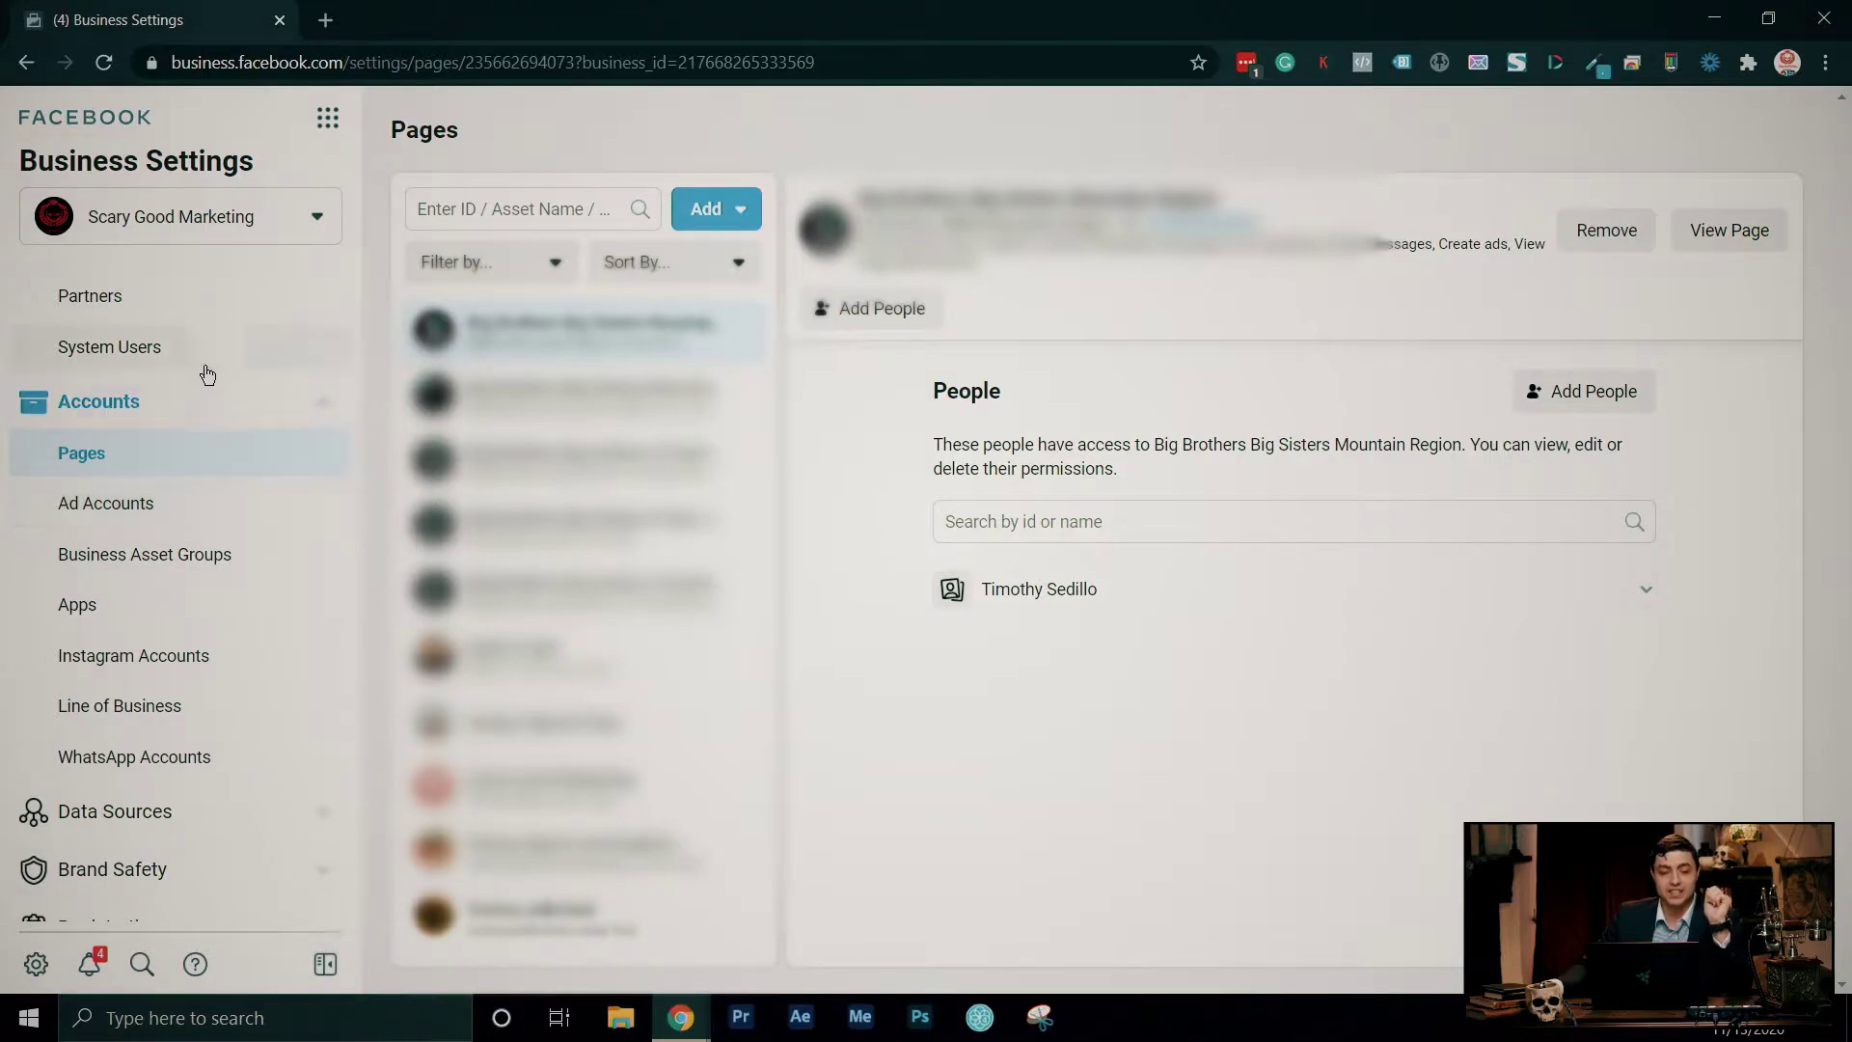
- View the Create a New Ad Account form in the Ad Accounts section, cancel it, and select the existing Test ad account
left_click(166, 512)
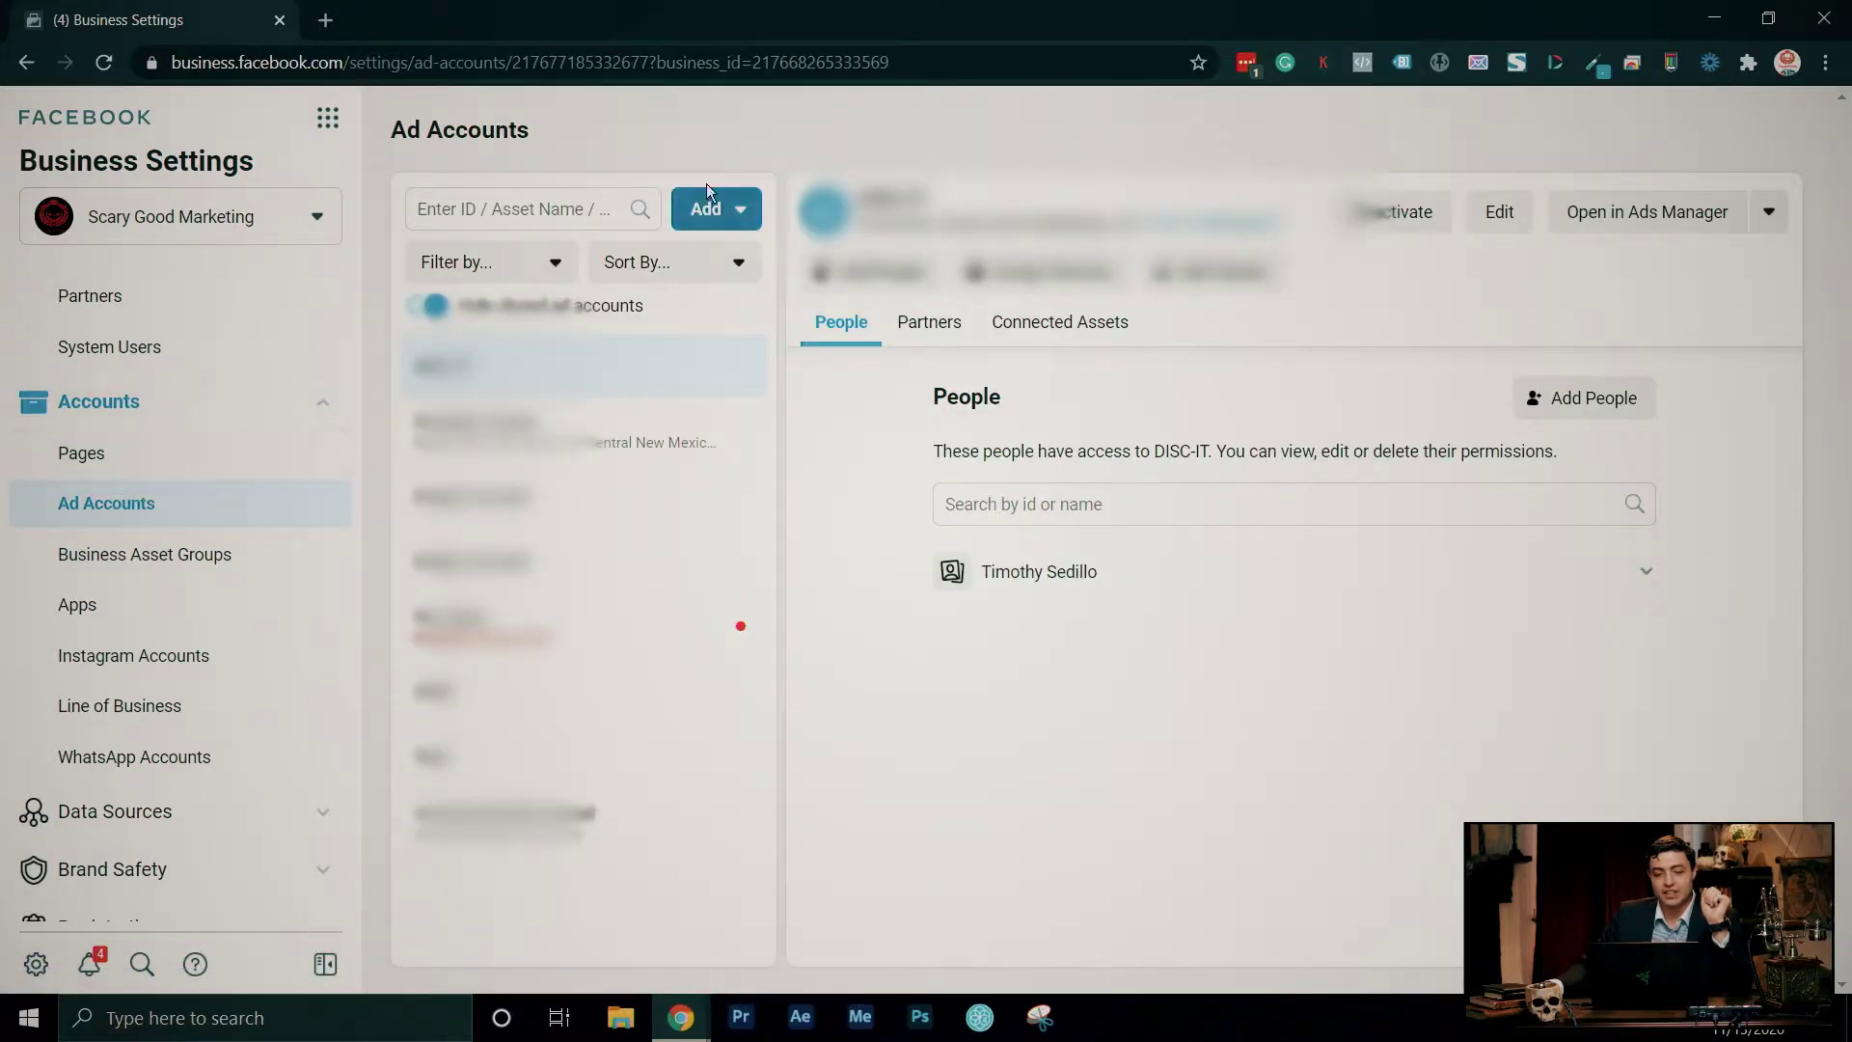
left_click(745, 216)
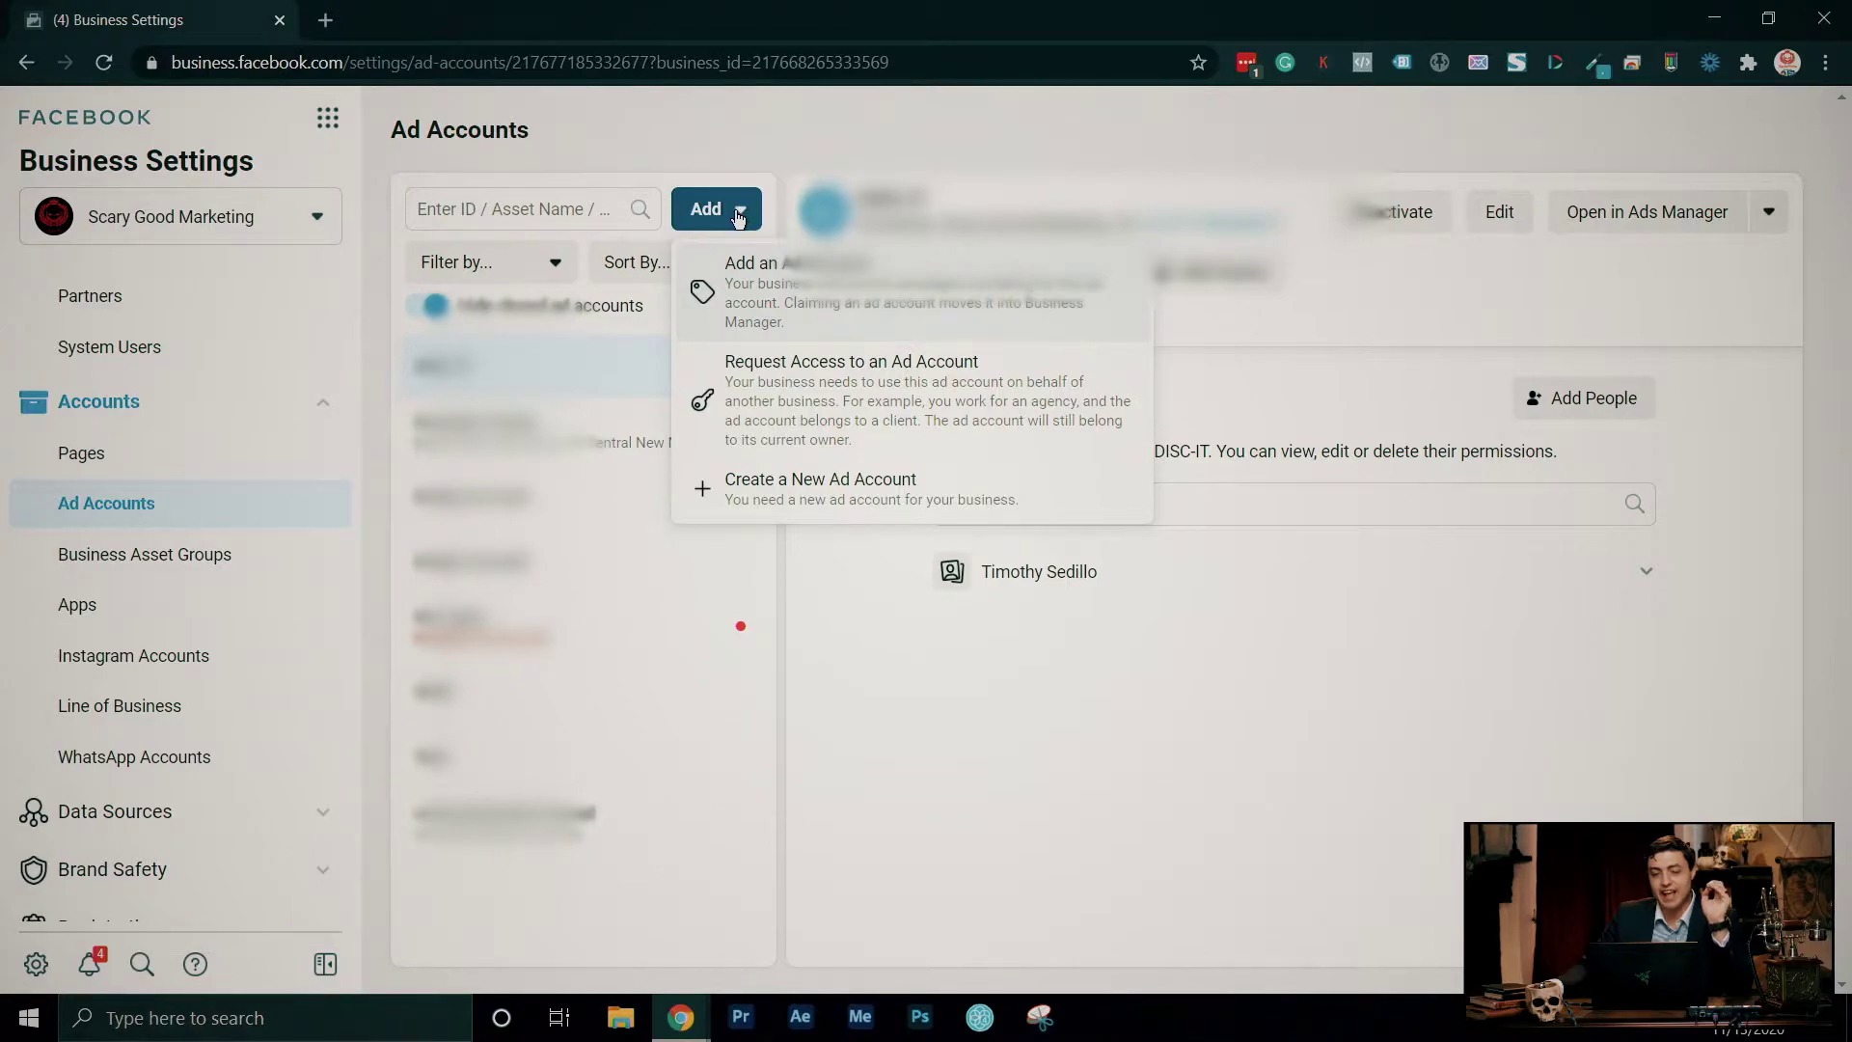
left_click(884, 496)
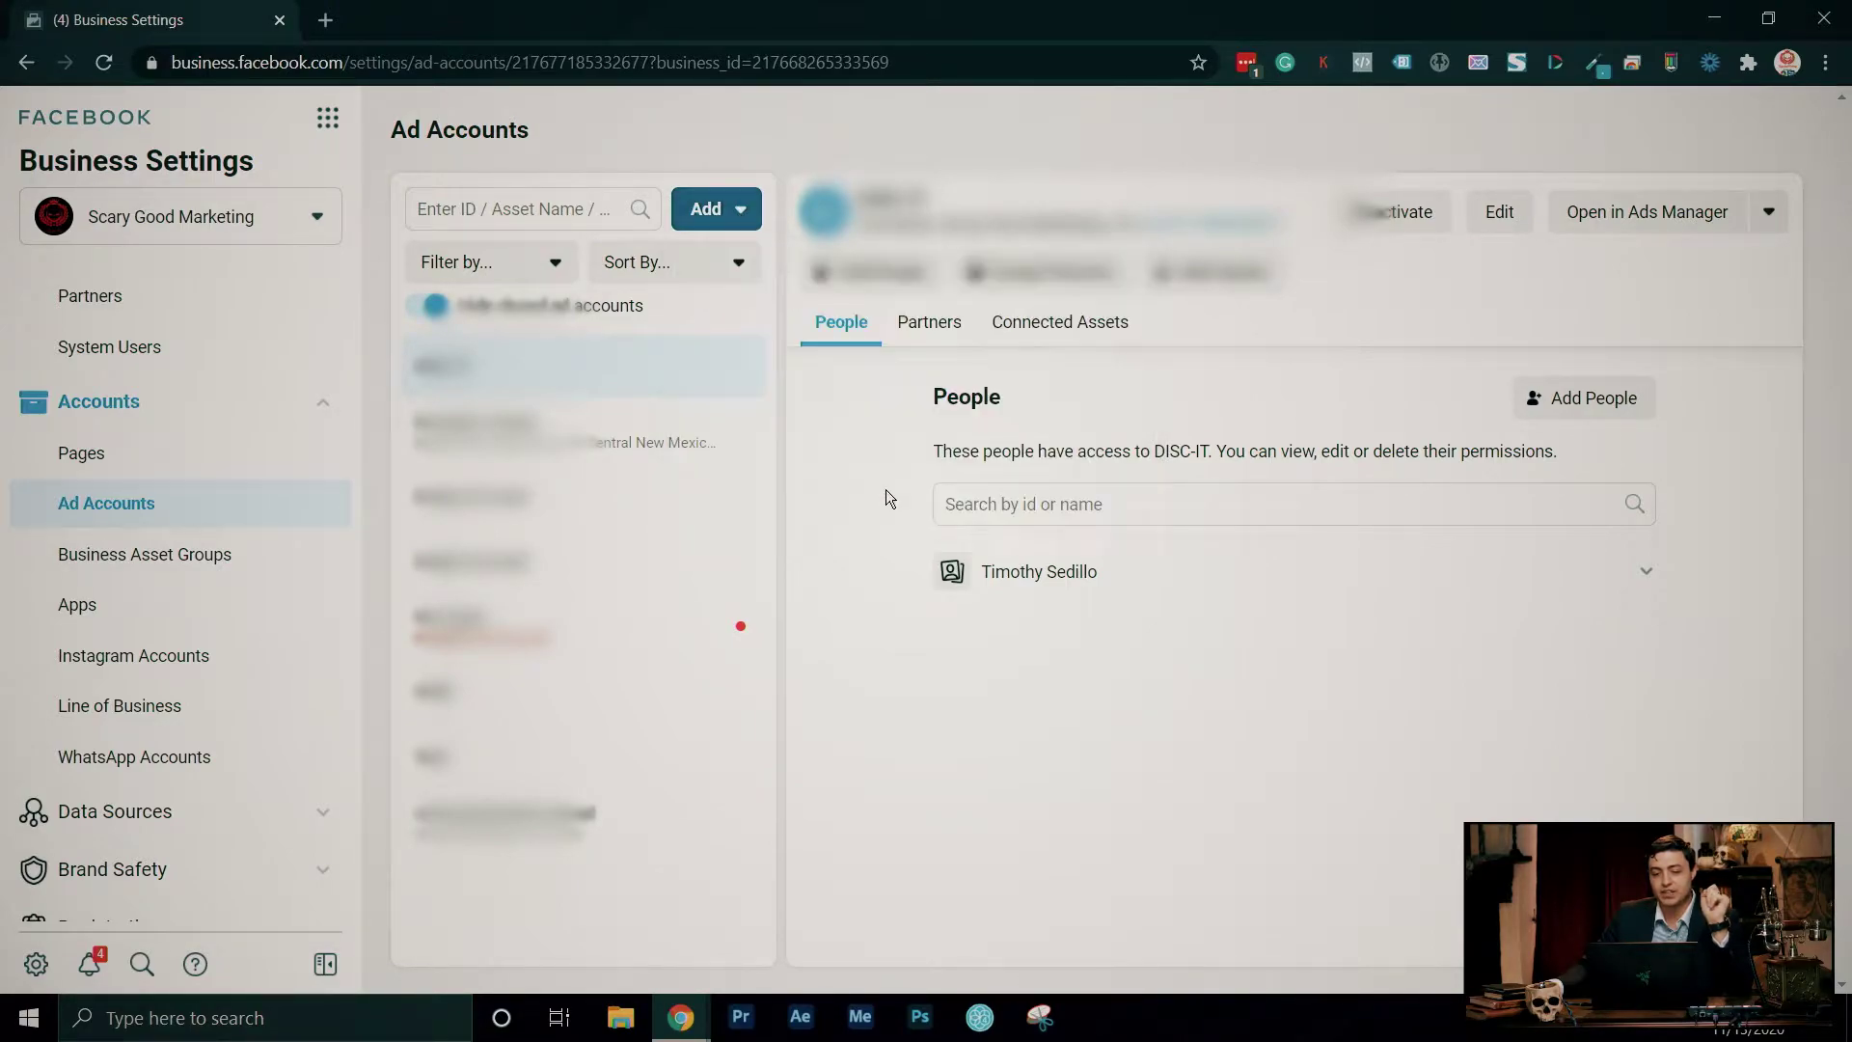
left_click(1045, 518)
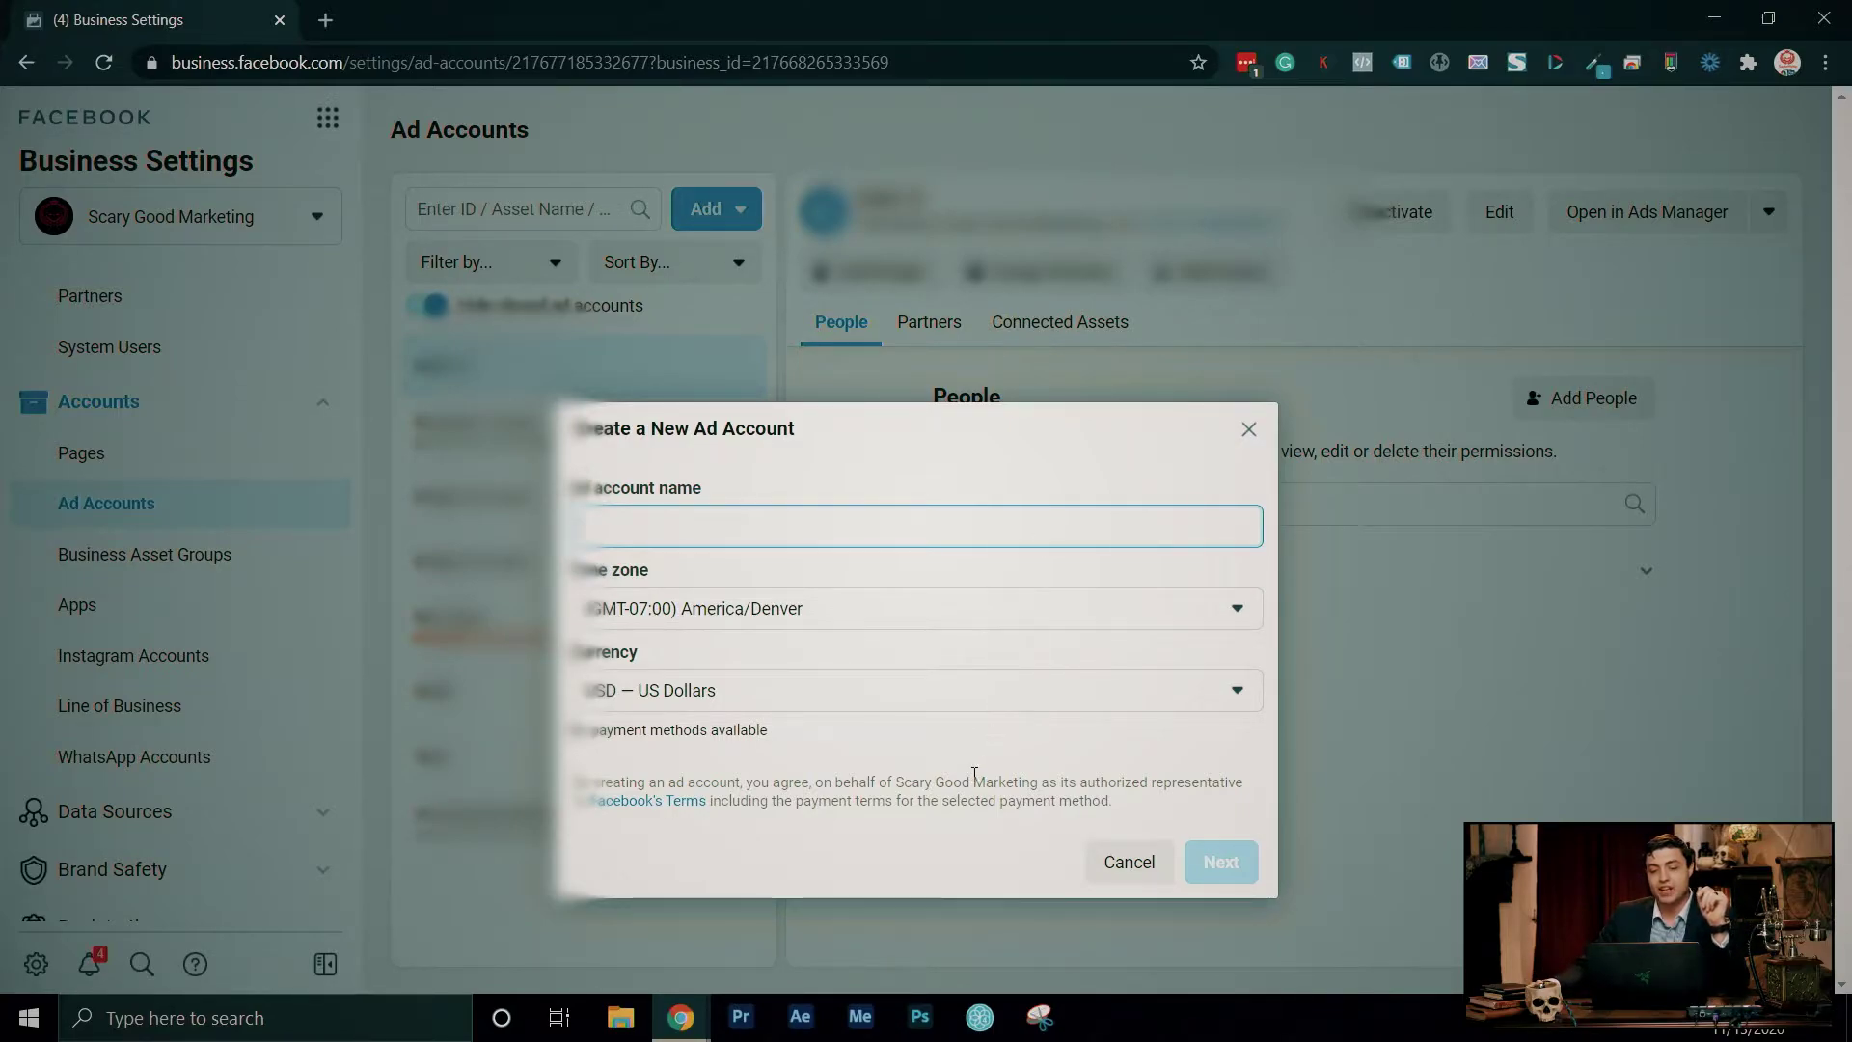
left_click(1129, 862)
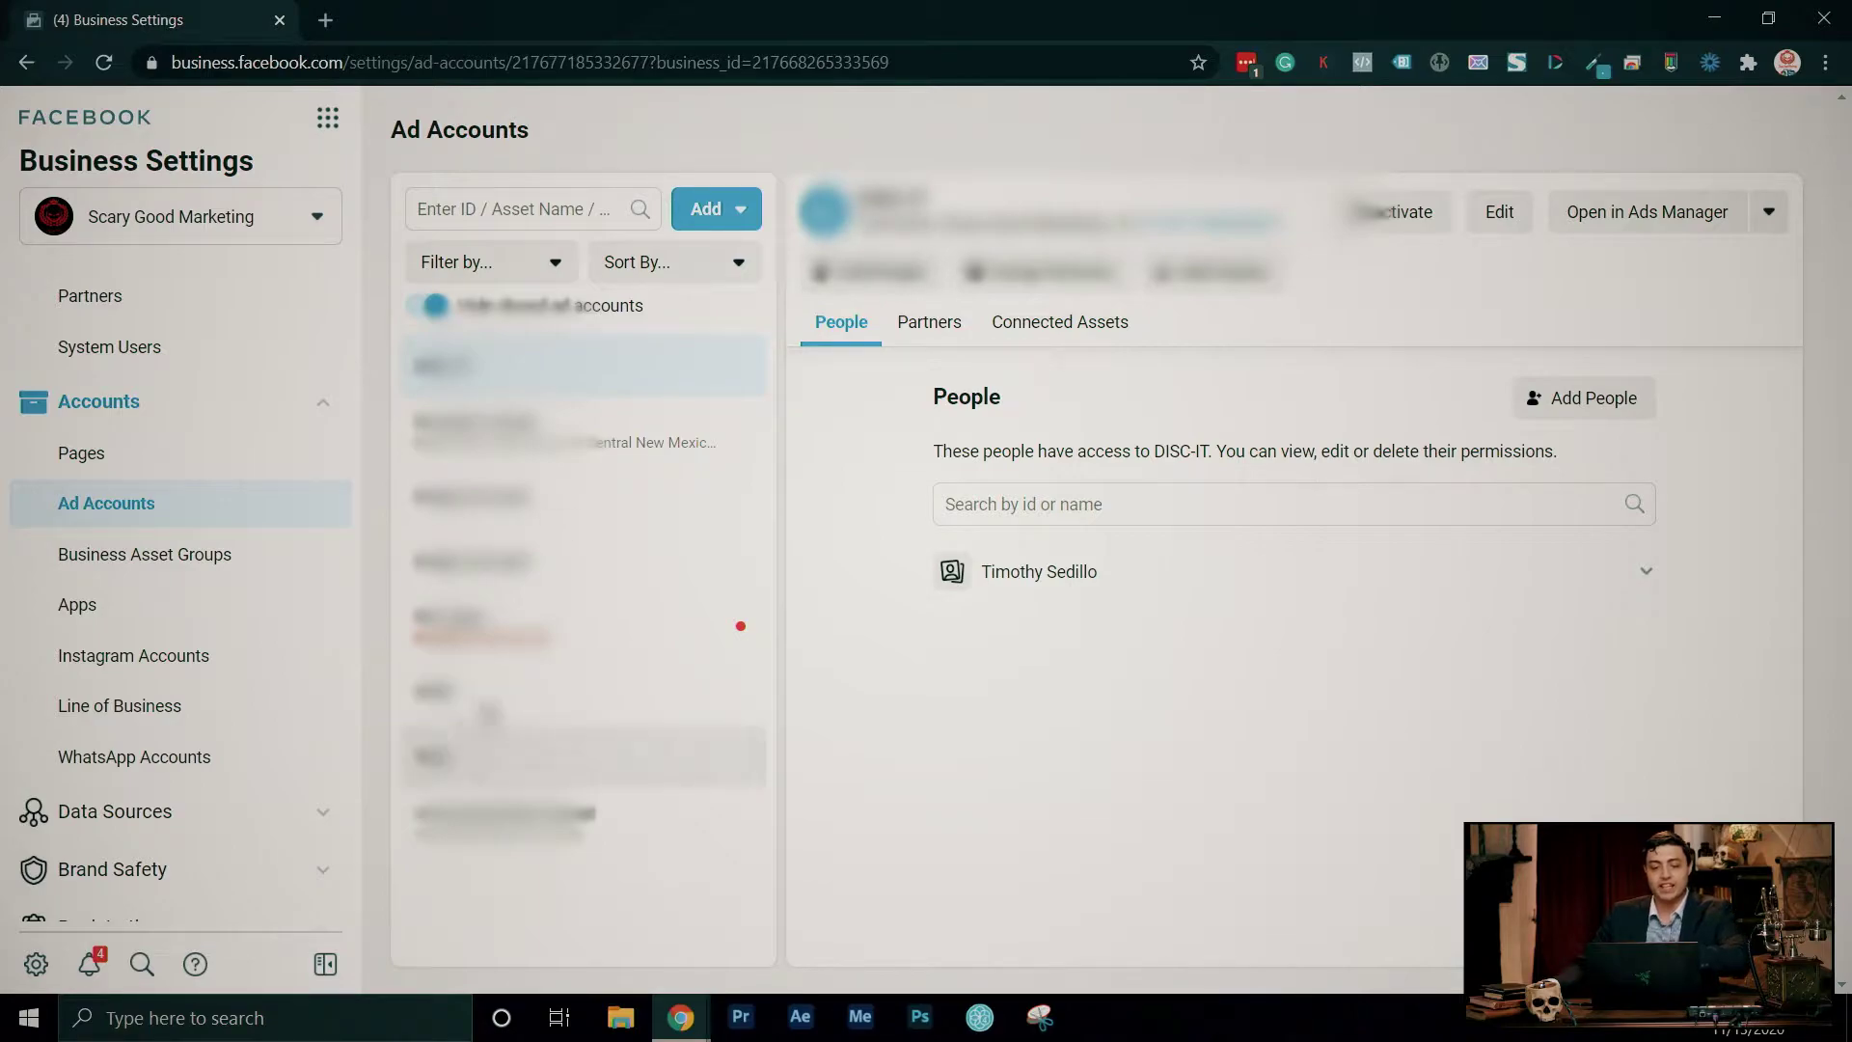
left_click(473, 743)
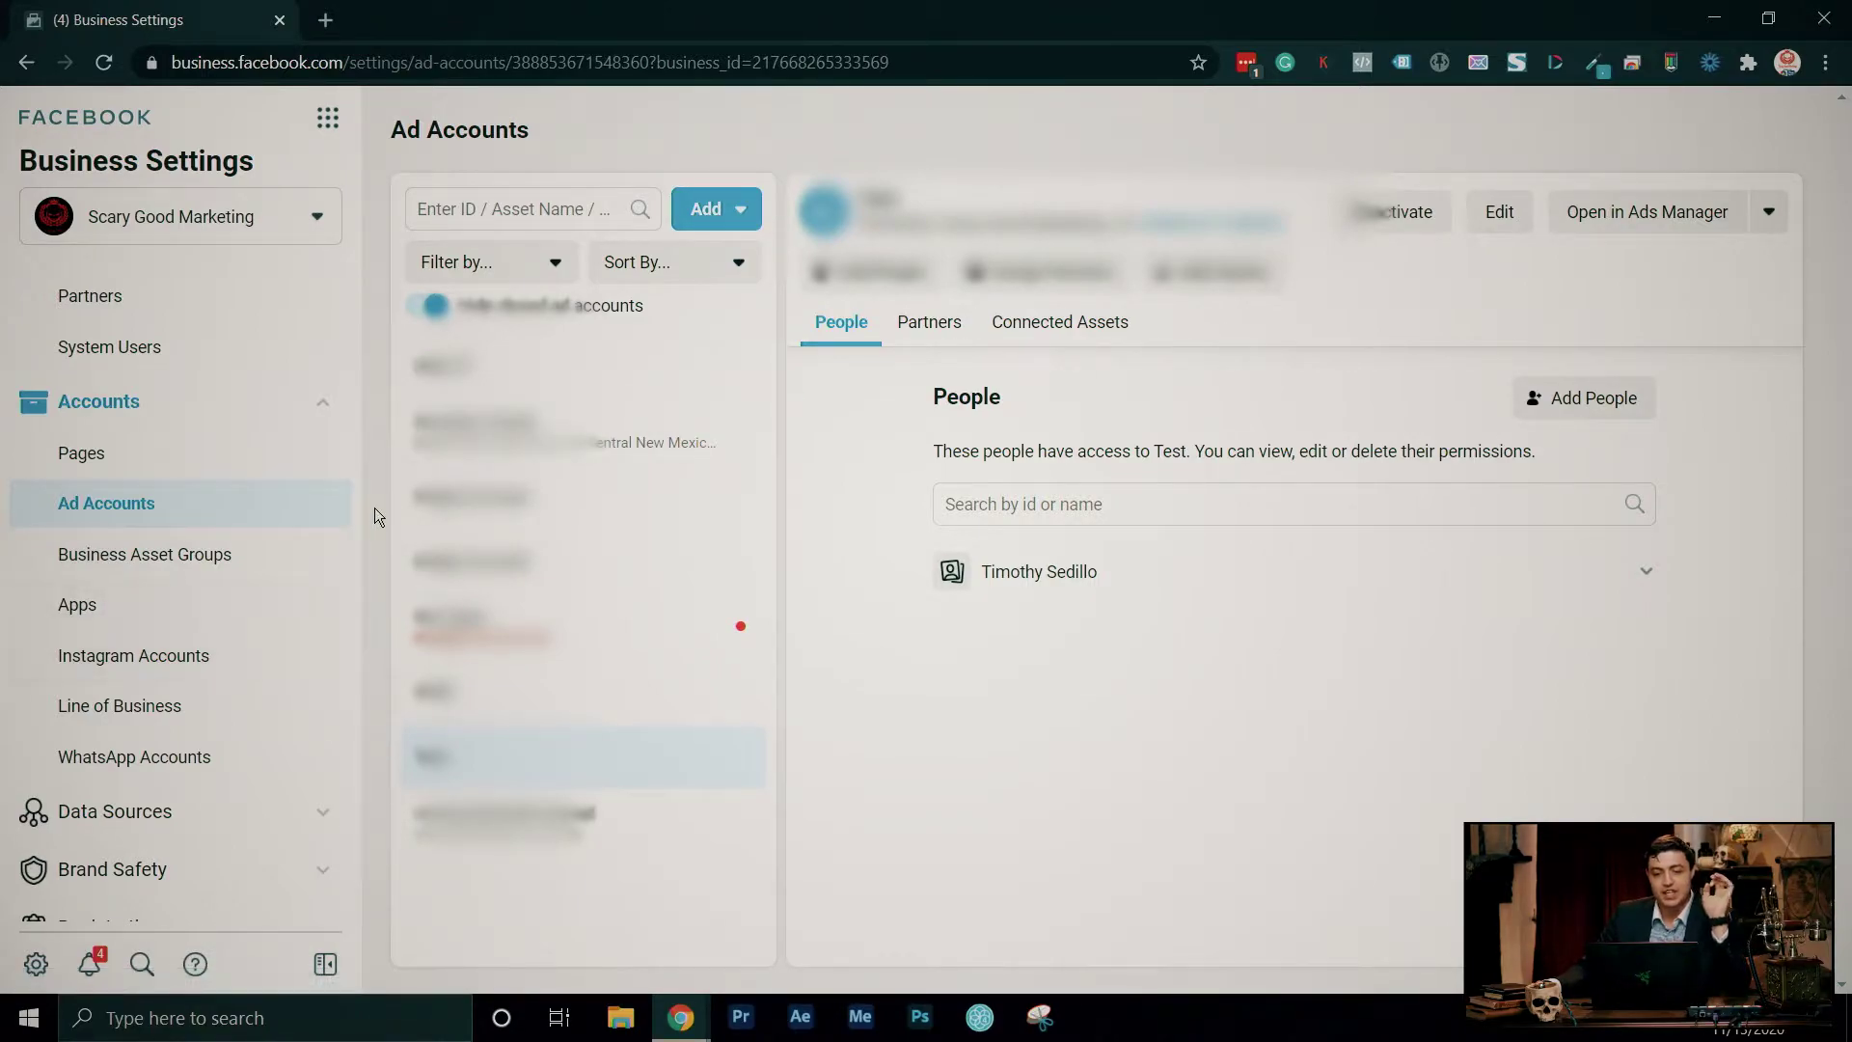
- Open Business Info and examine the business verification status in the business details
scroll(286, 530, "down", 5)
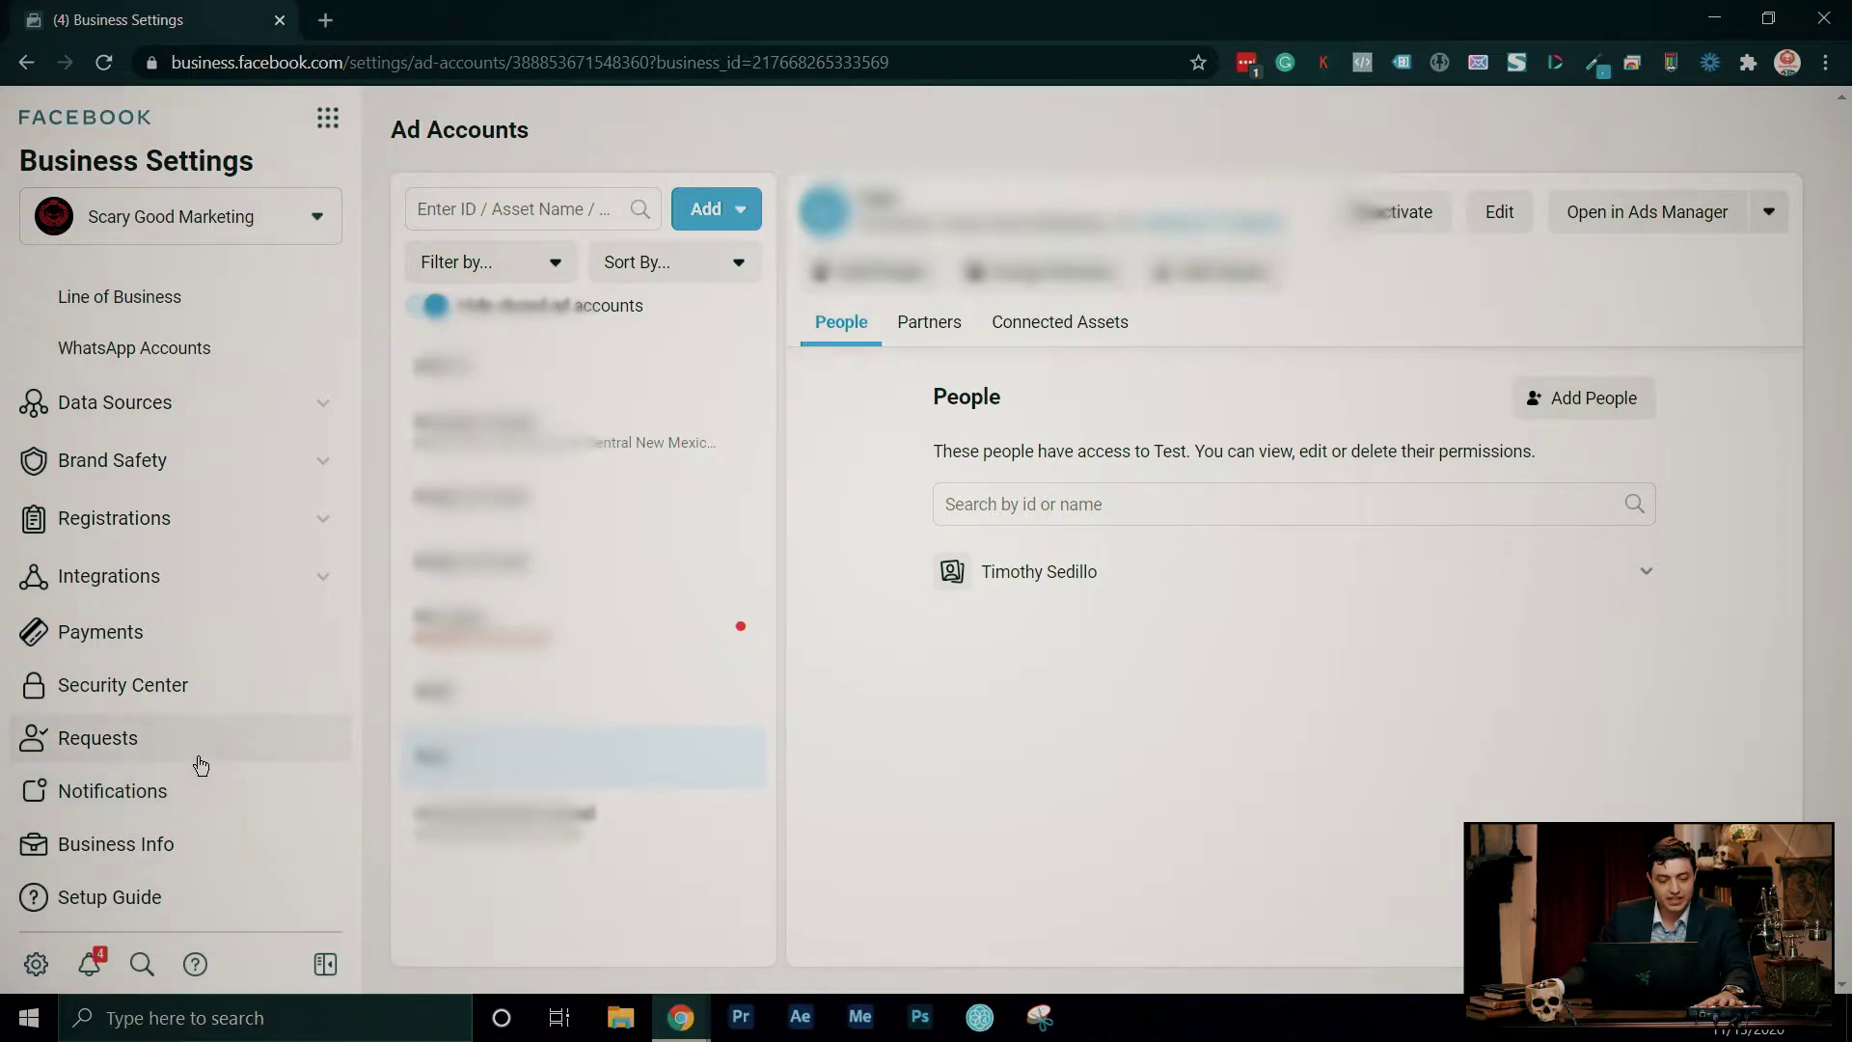
left_click(162, 847)
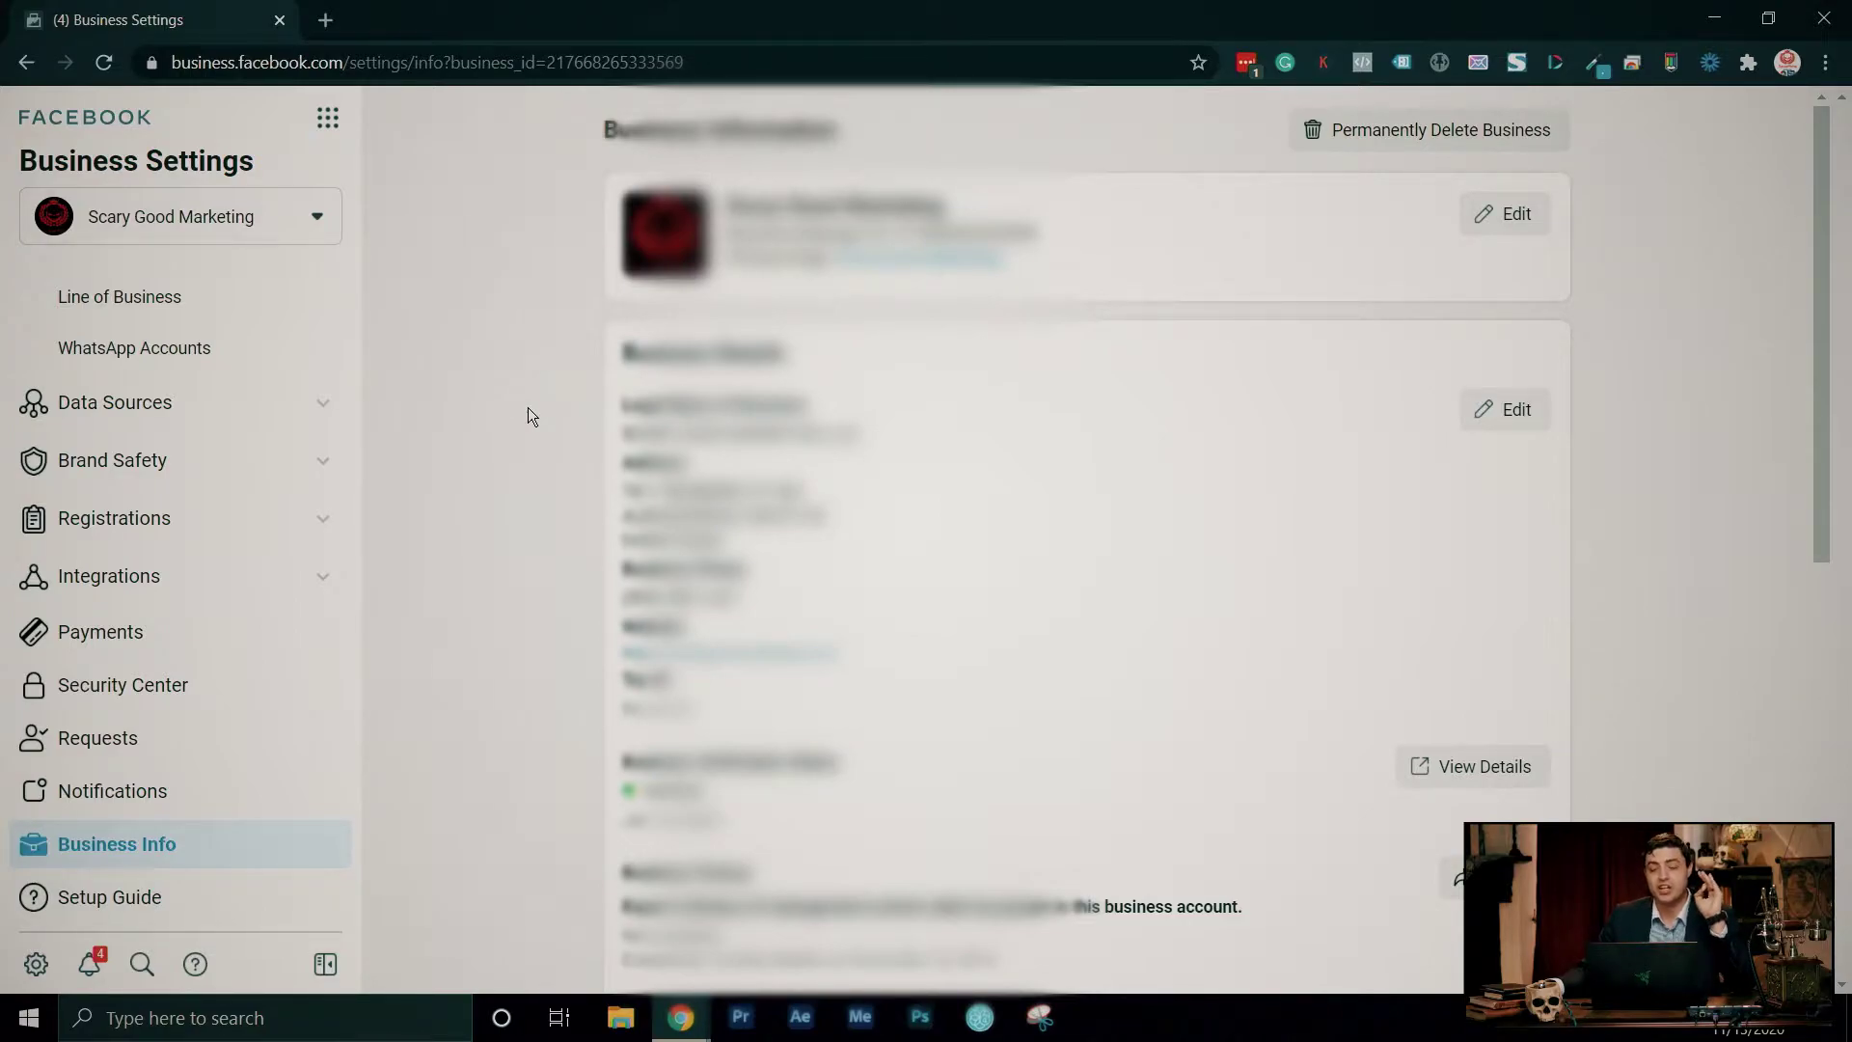
scroll(530, 411, "down", 1)
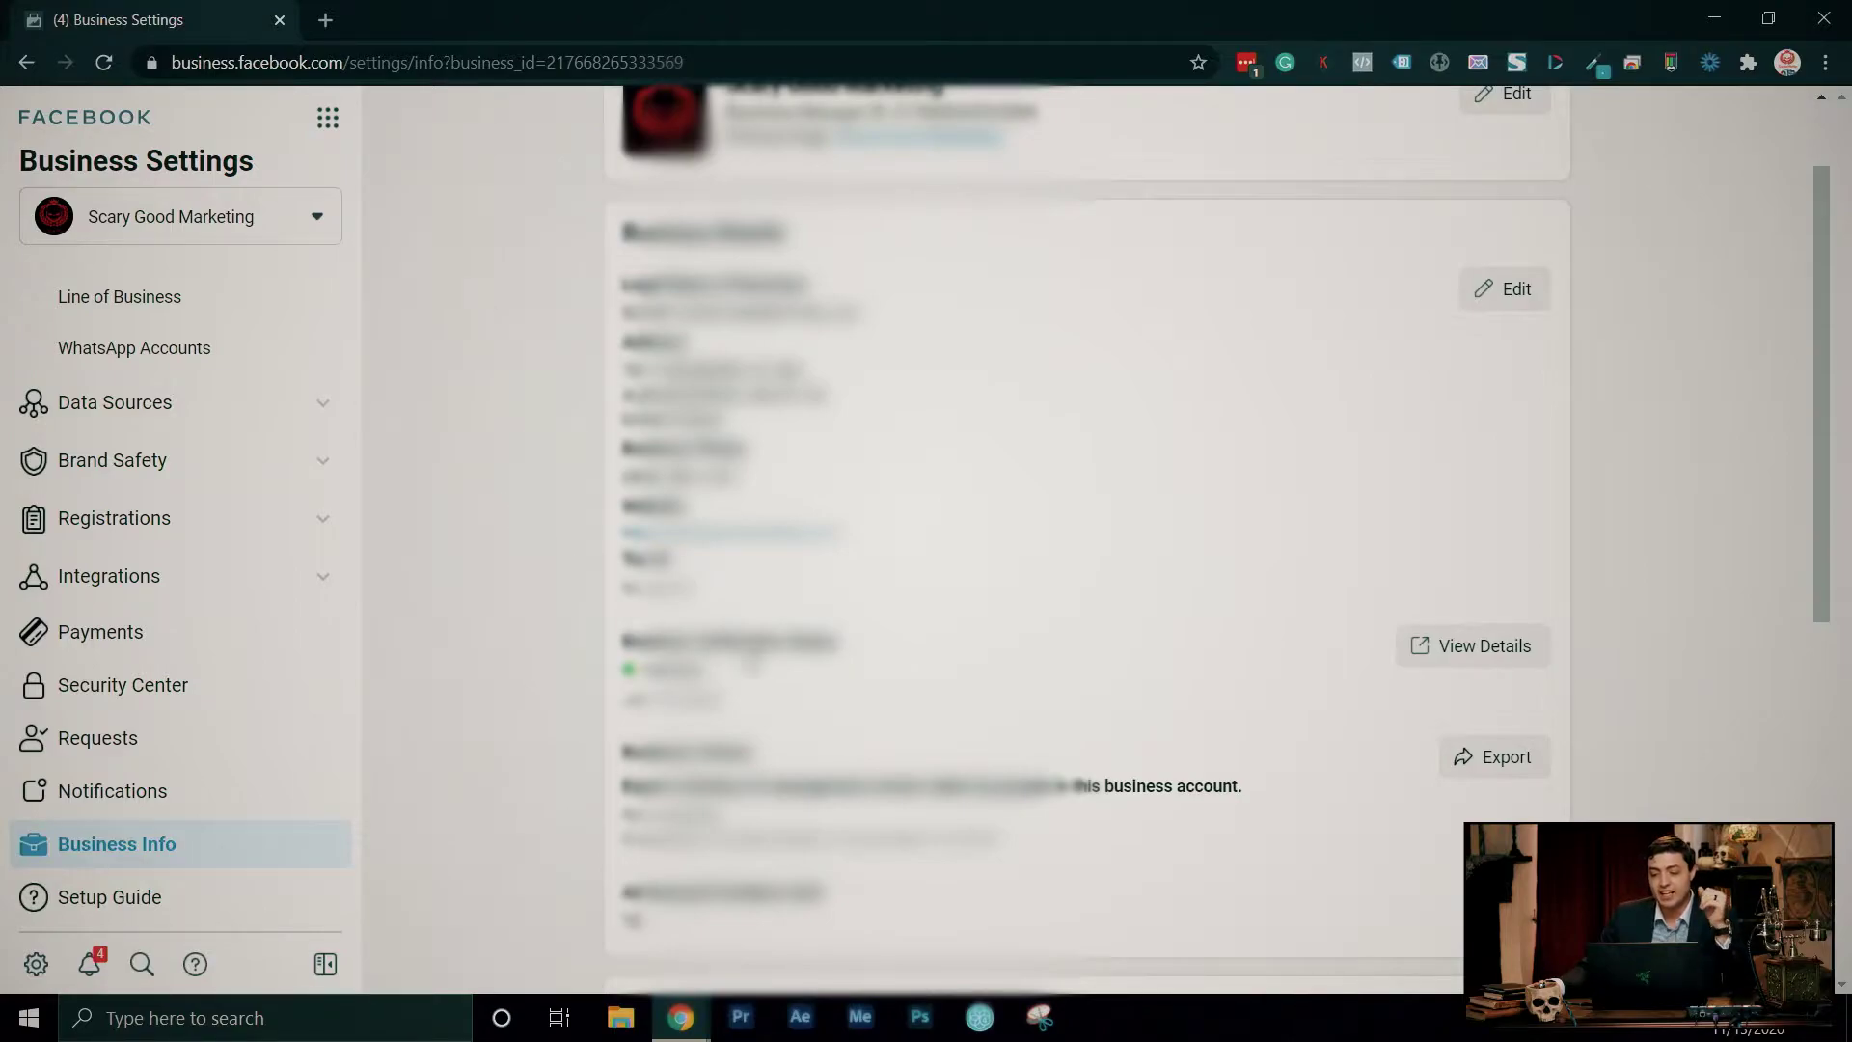
left_click_drag(618, 647, 724, 706)
left_click(590, 639)
left_click_drag(612, 639, 719, 705)
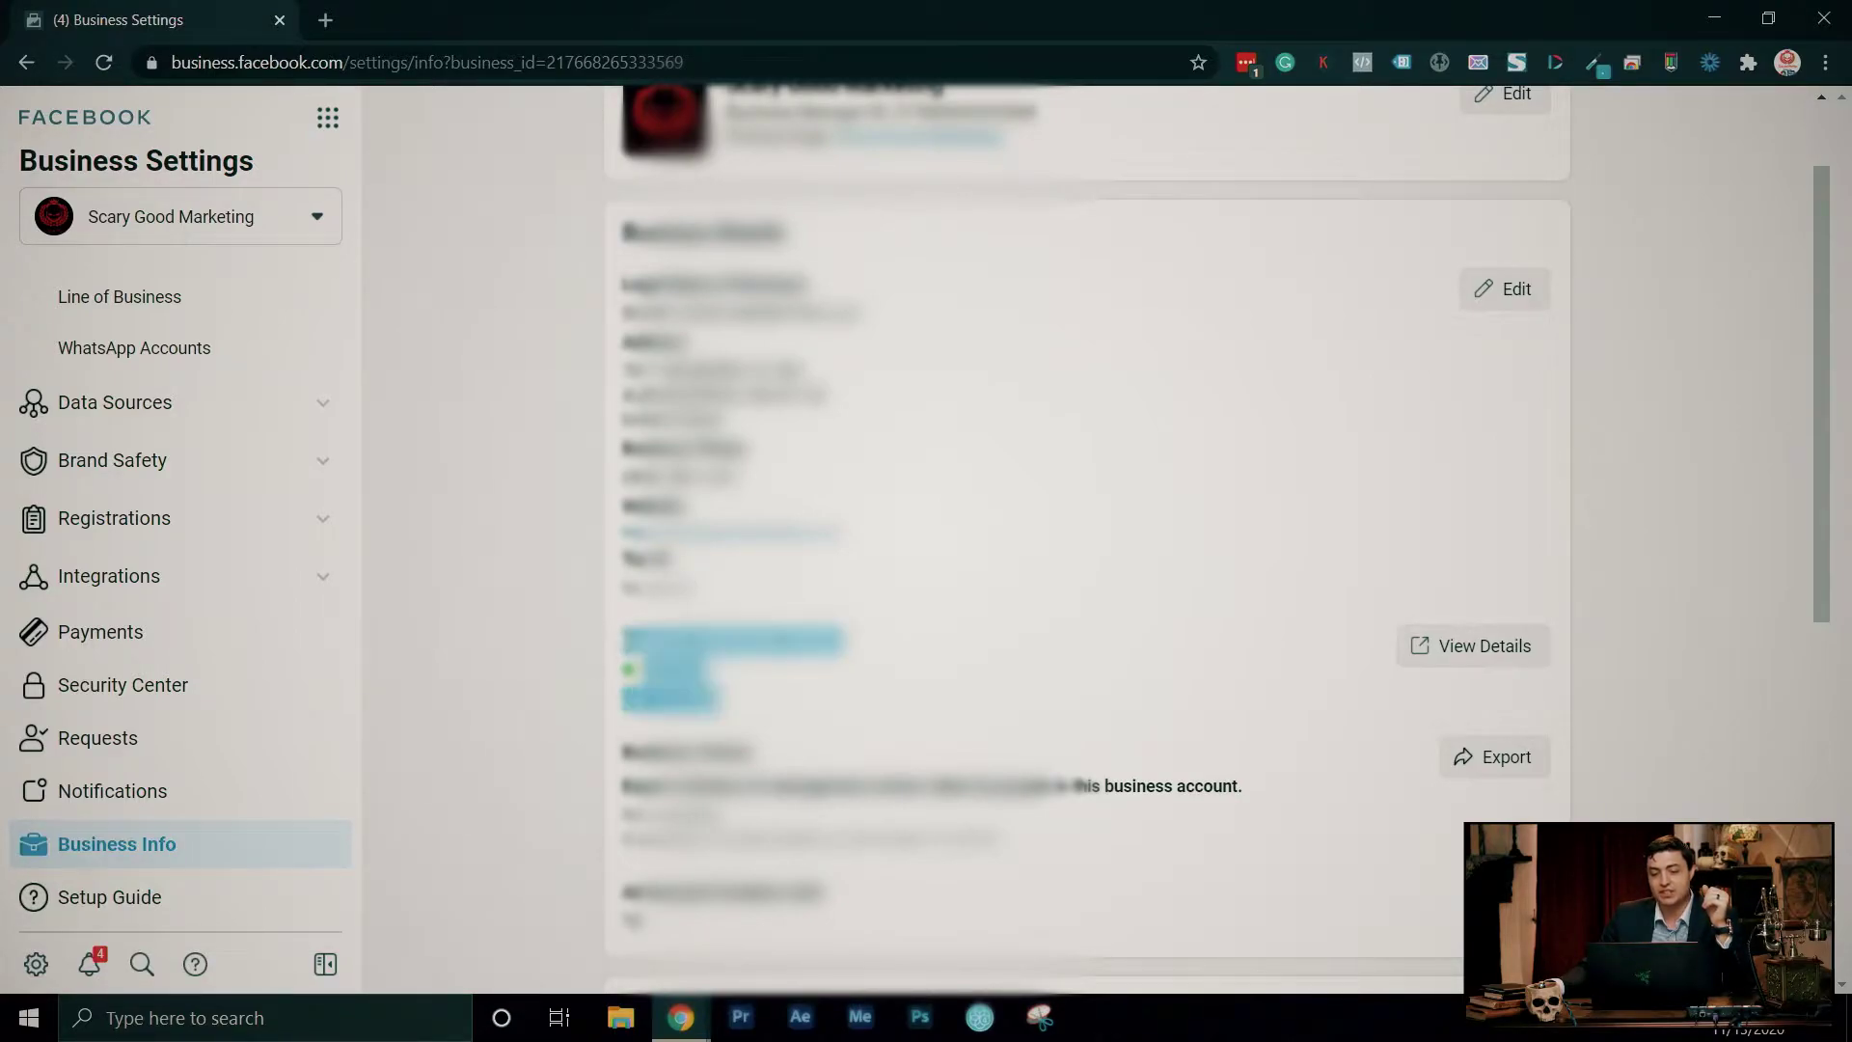
left_click(877, 669)
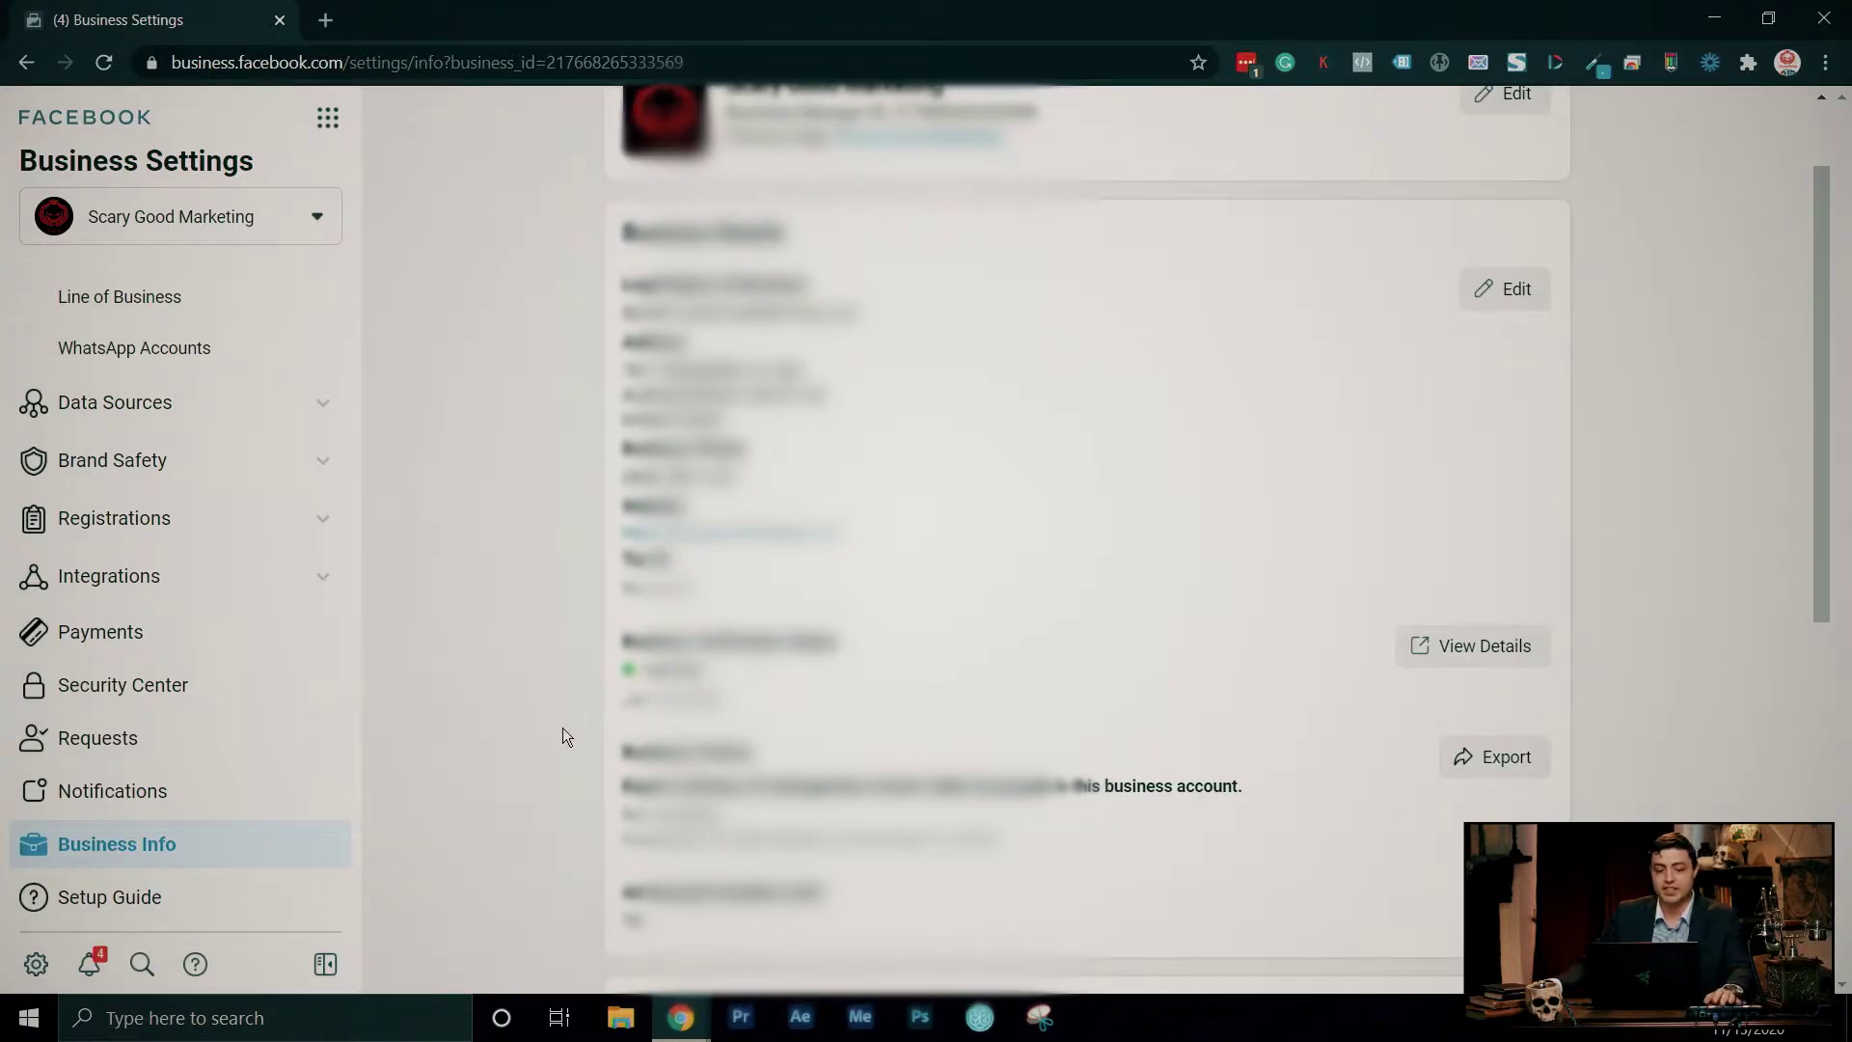
- Examine the two-factor authentication setting in the Business Options section of Business Info
scroll(564, 733, "down", 7)
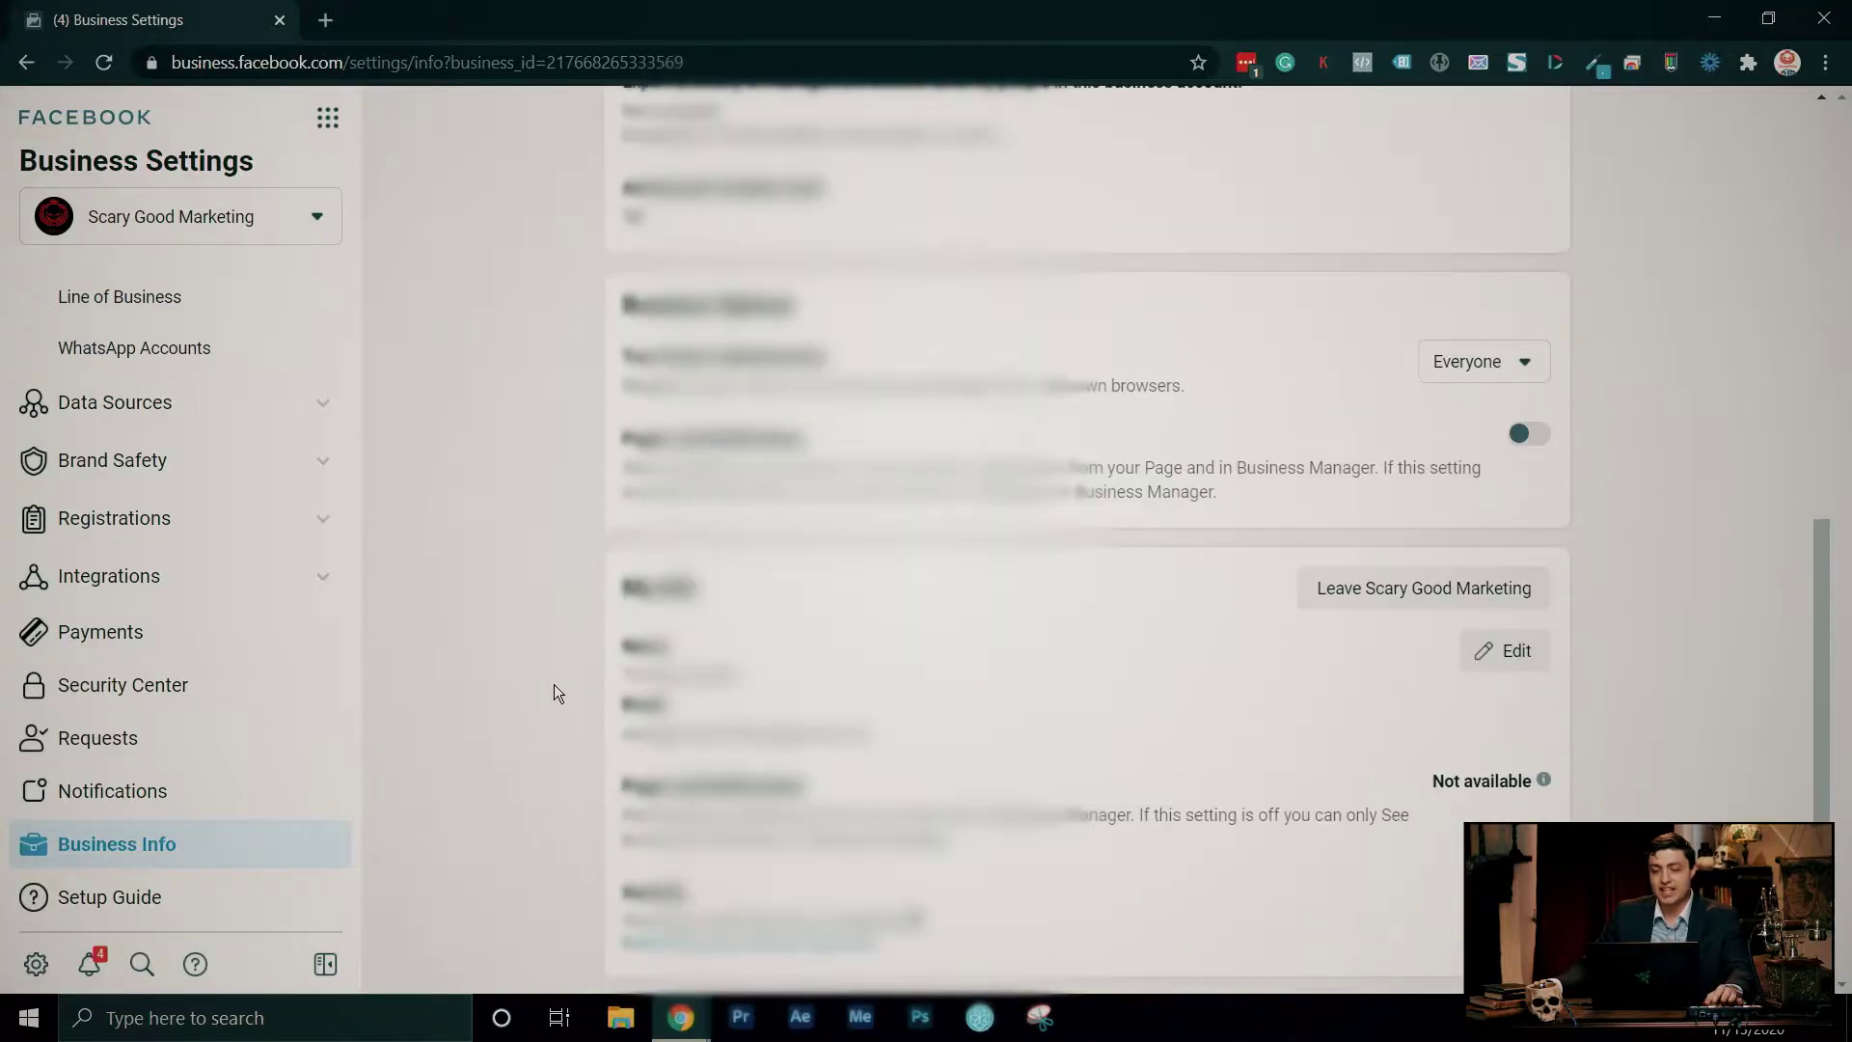
scroll(554, 686, "up", 1)
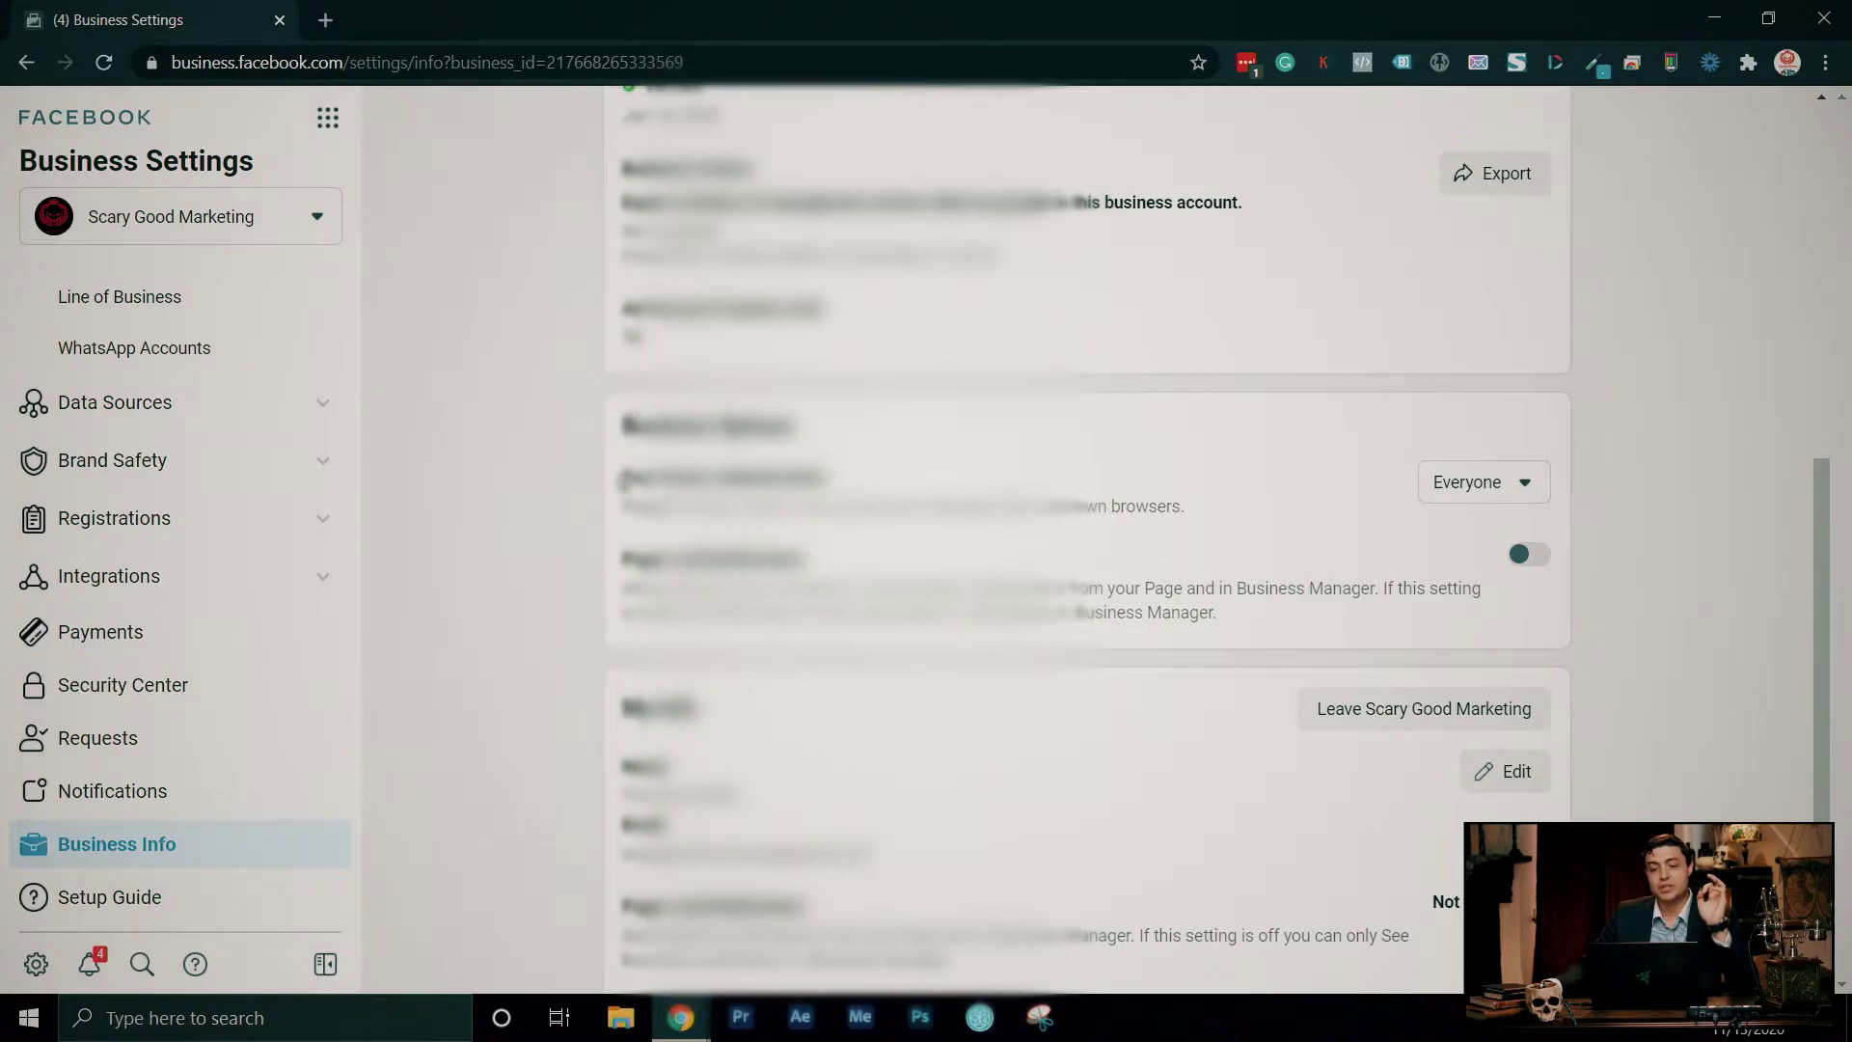
left_click_drag(622, 478, 839, 480)
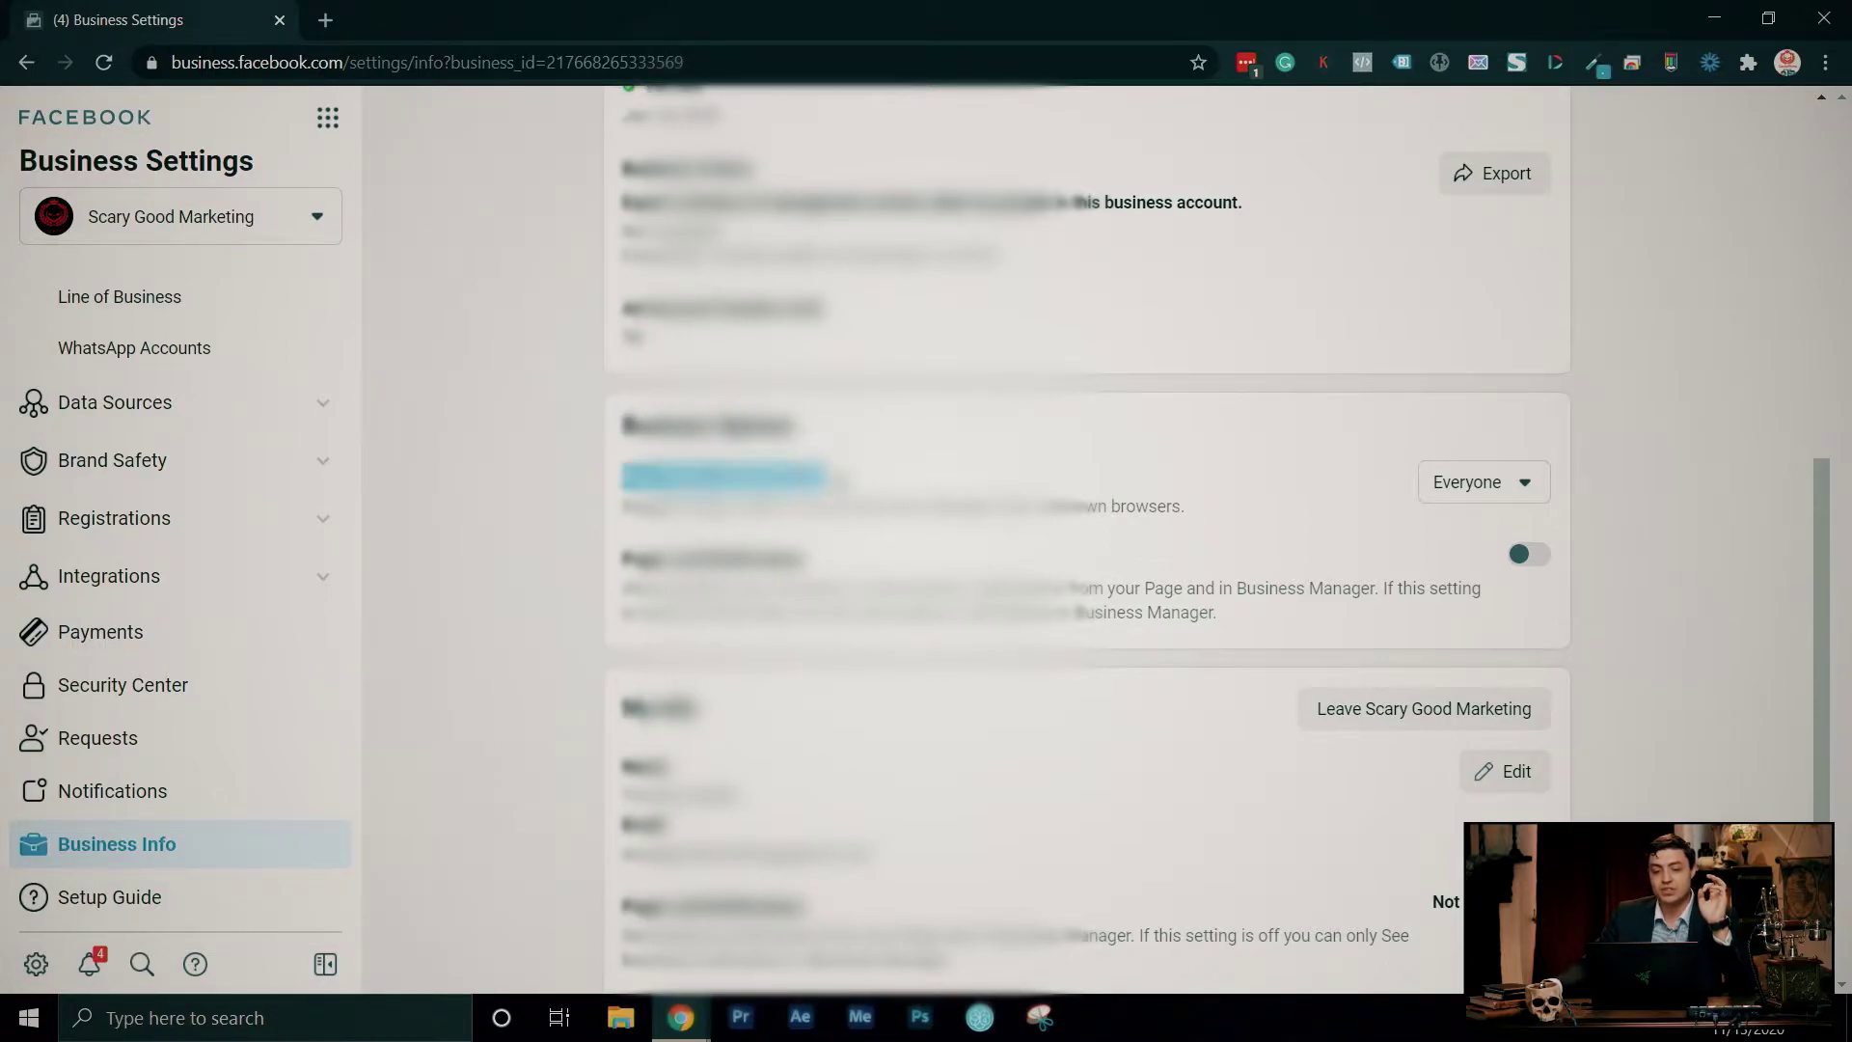
left_click(911, 456)
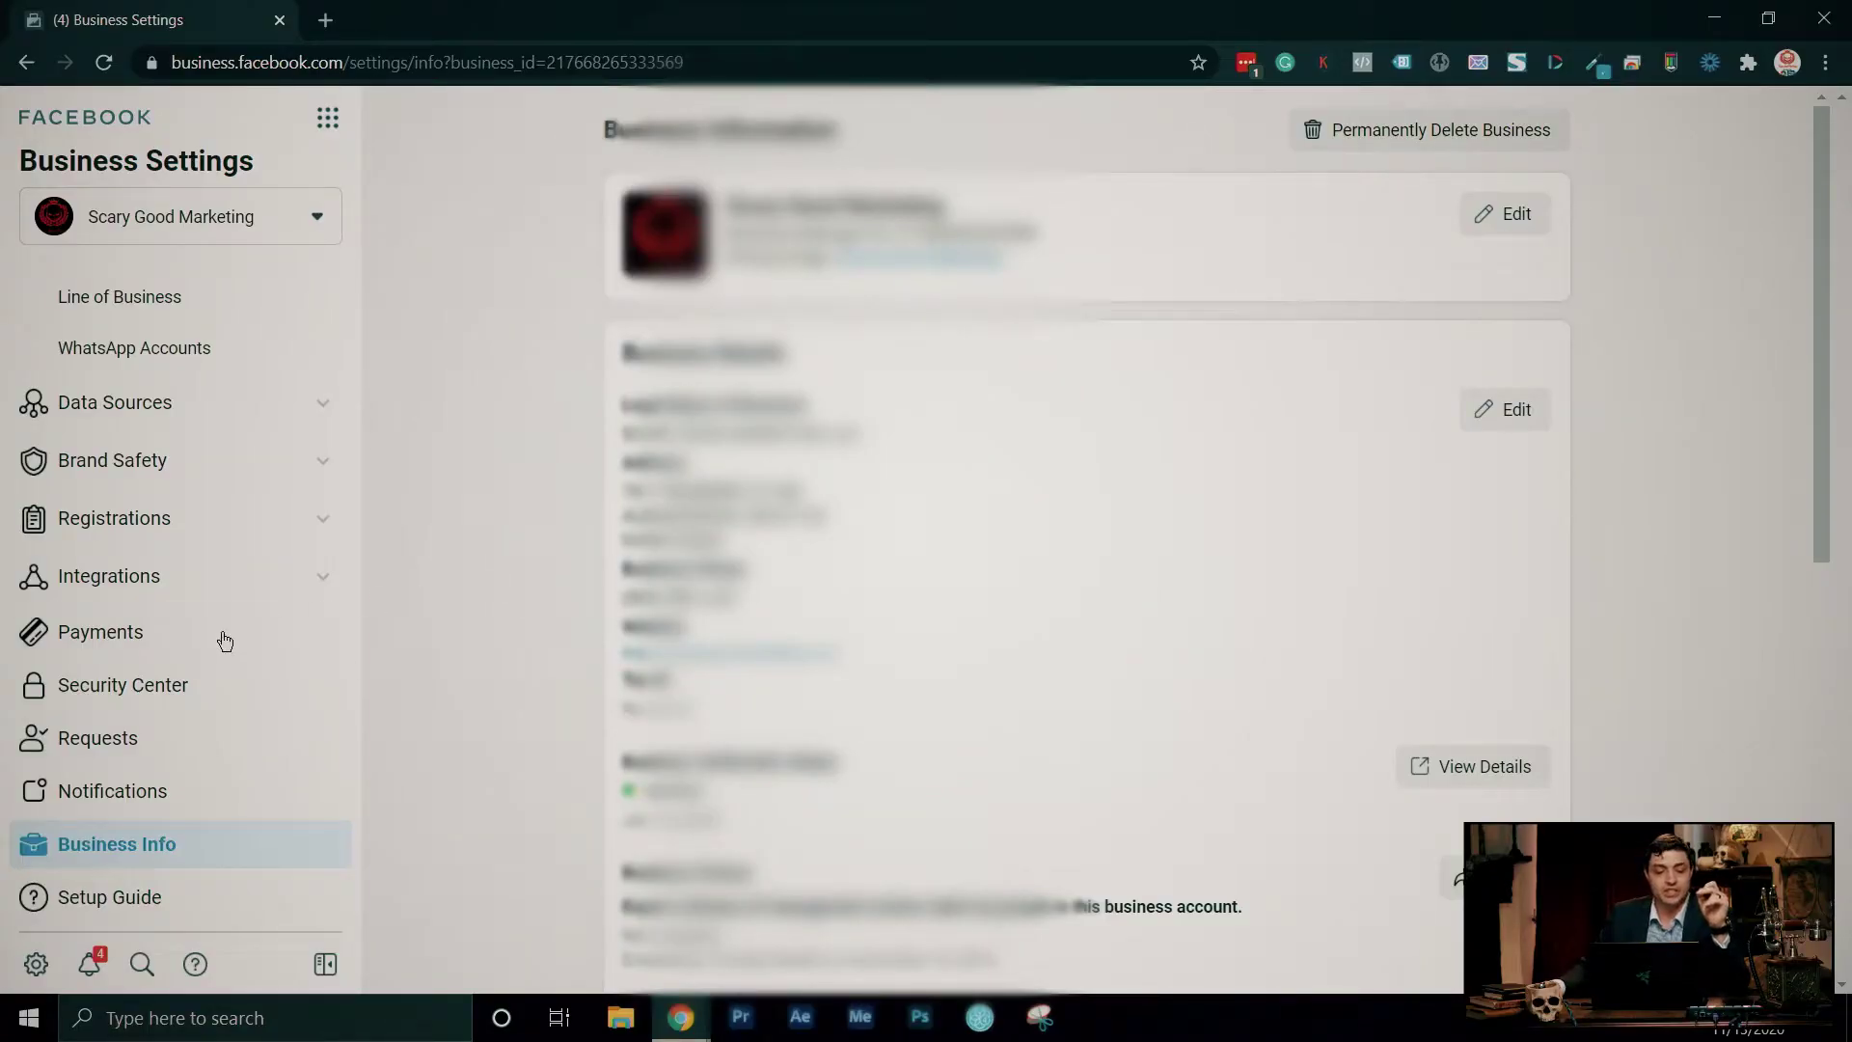
- Return to the Ad Accounts section and open the payment methods of the selected ad account
scroll(170, 645, "up", 5)
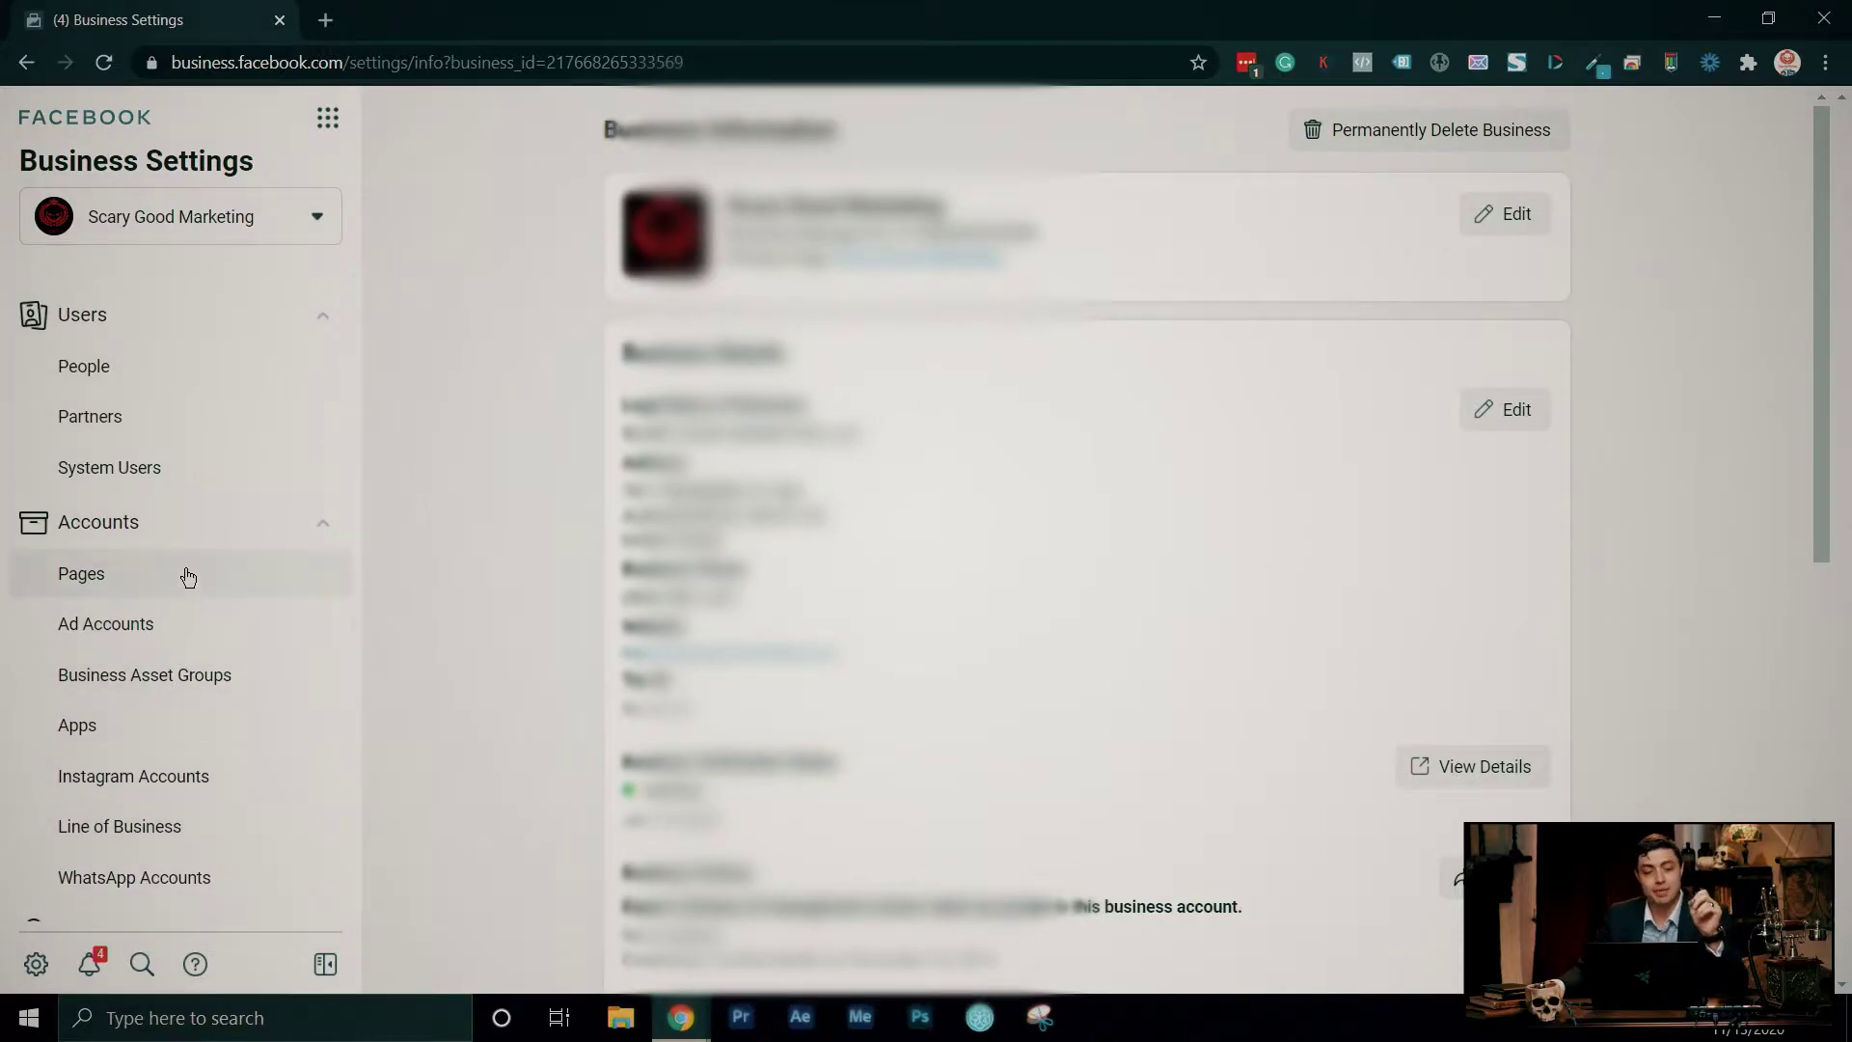
left_click(199, 631)
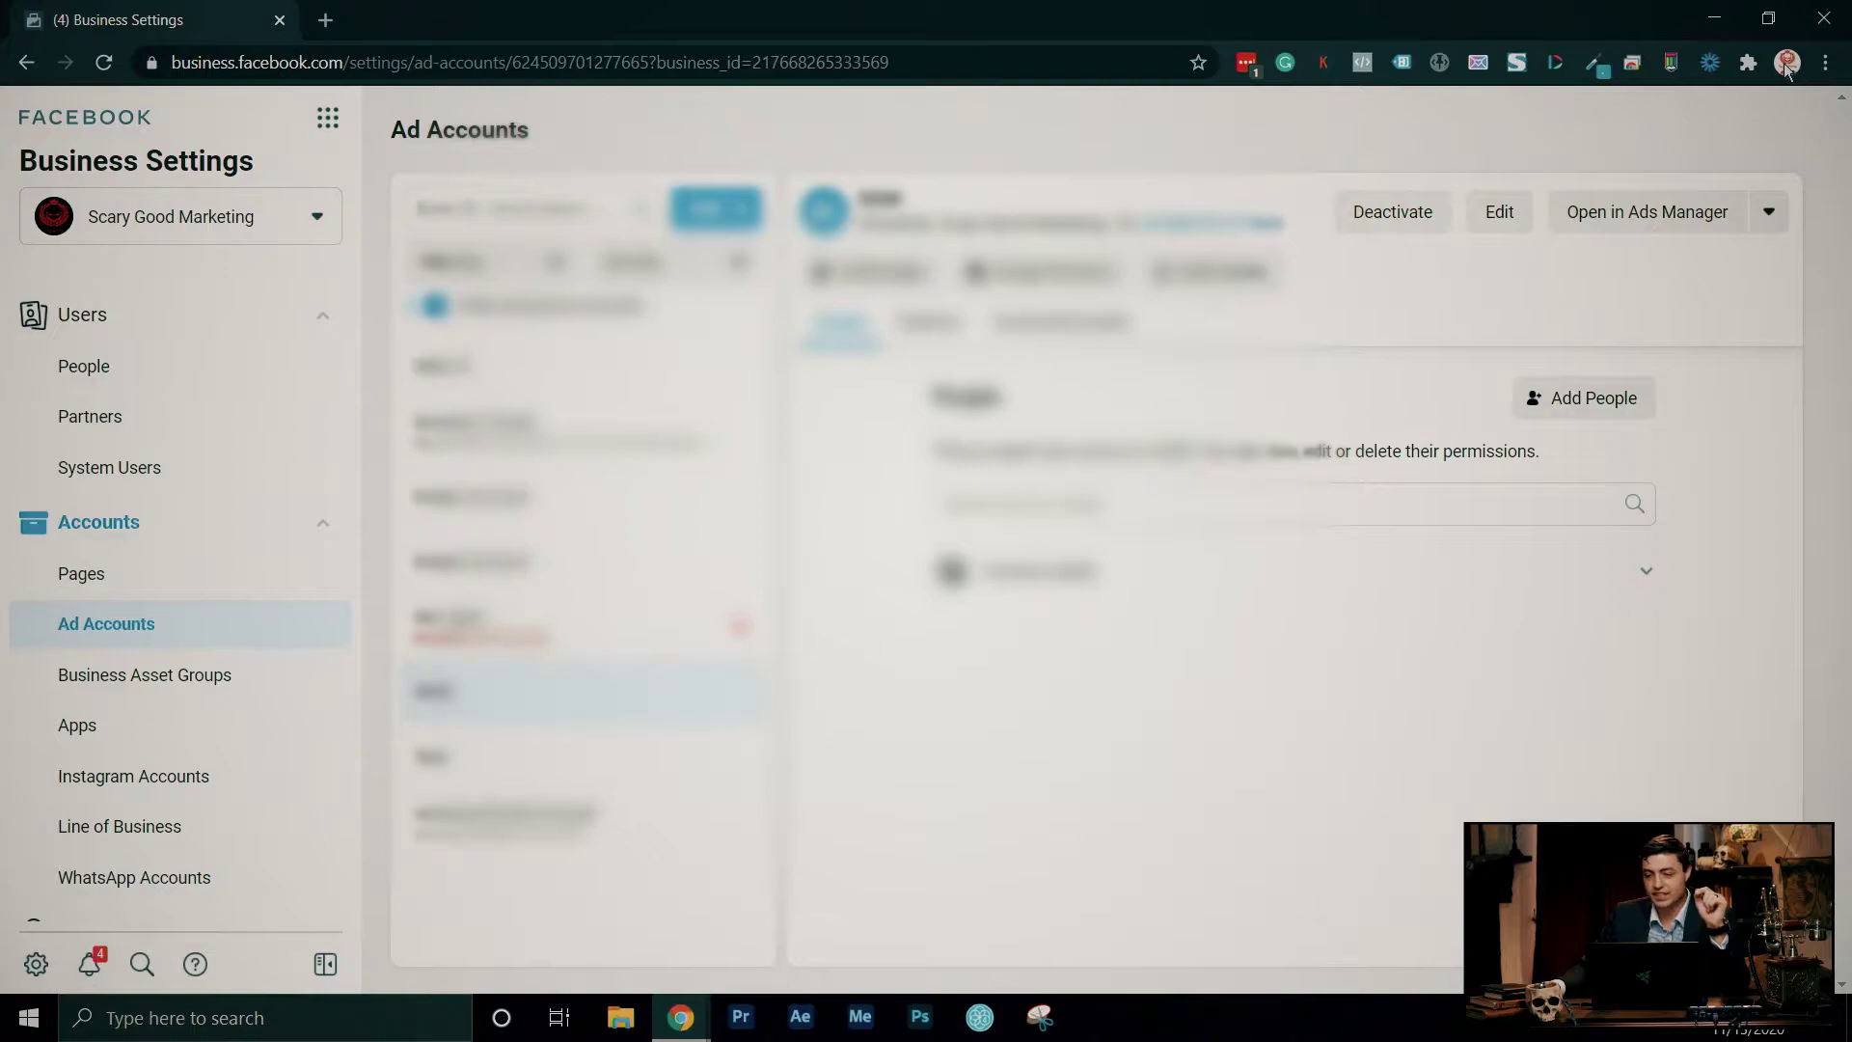
left_click(1769, 212)
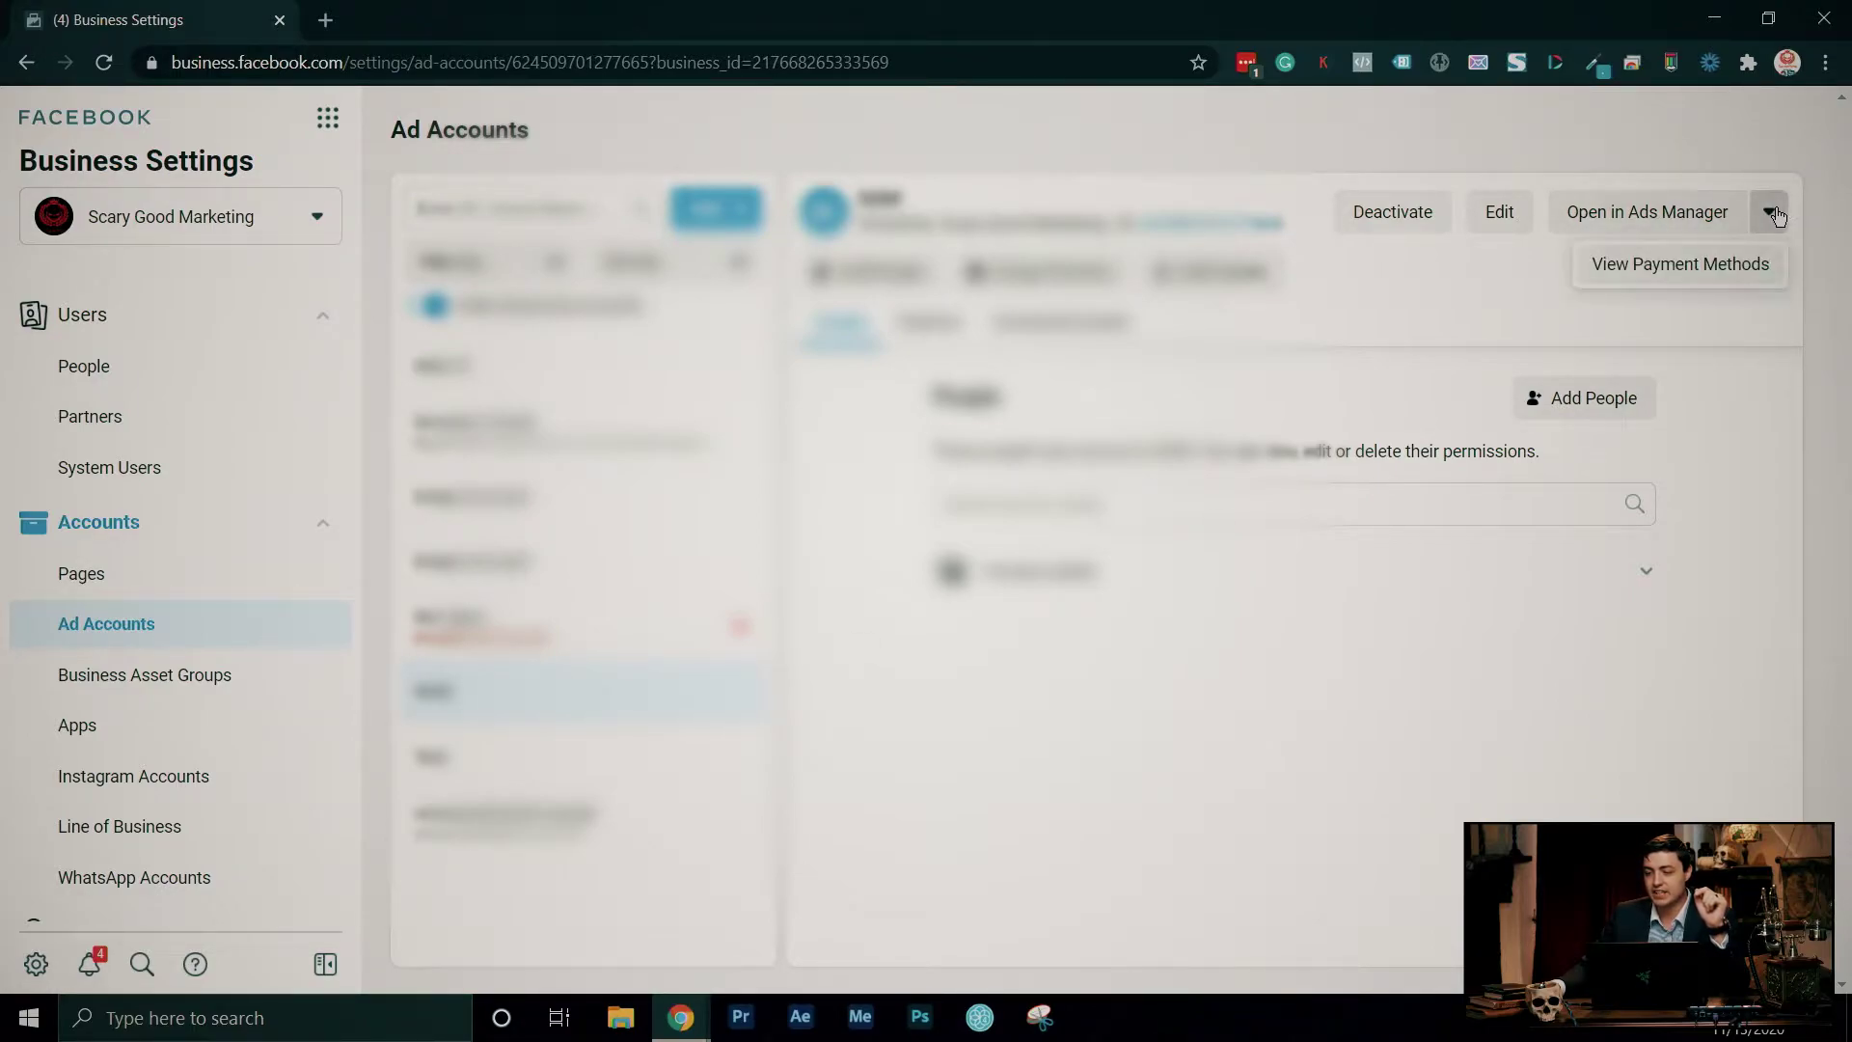
left_click(1687, 275)
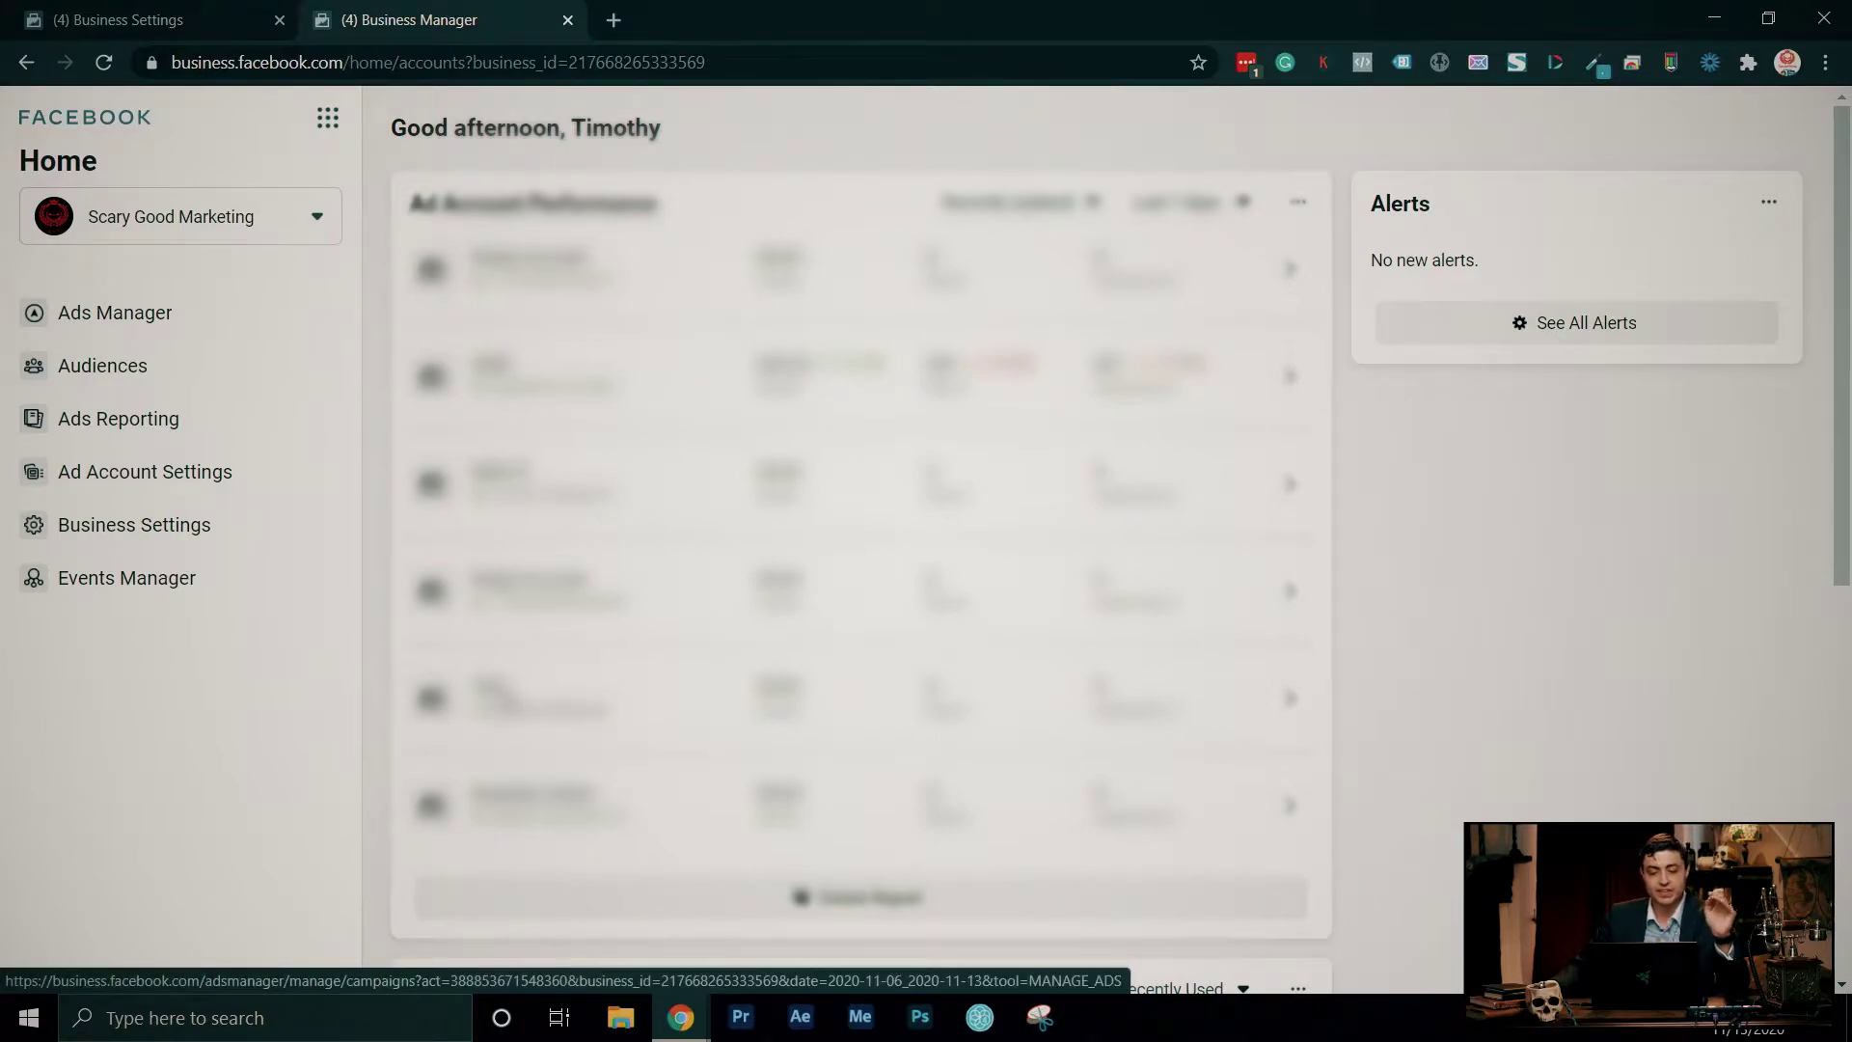
- Open the Test ad account in Ads Manager and start creating a new campaign
left_click(533, 697)
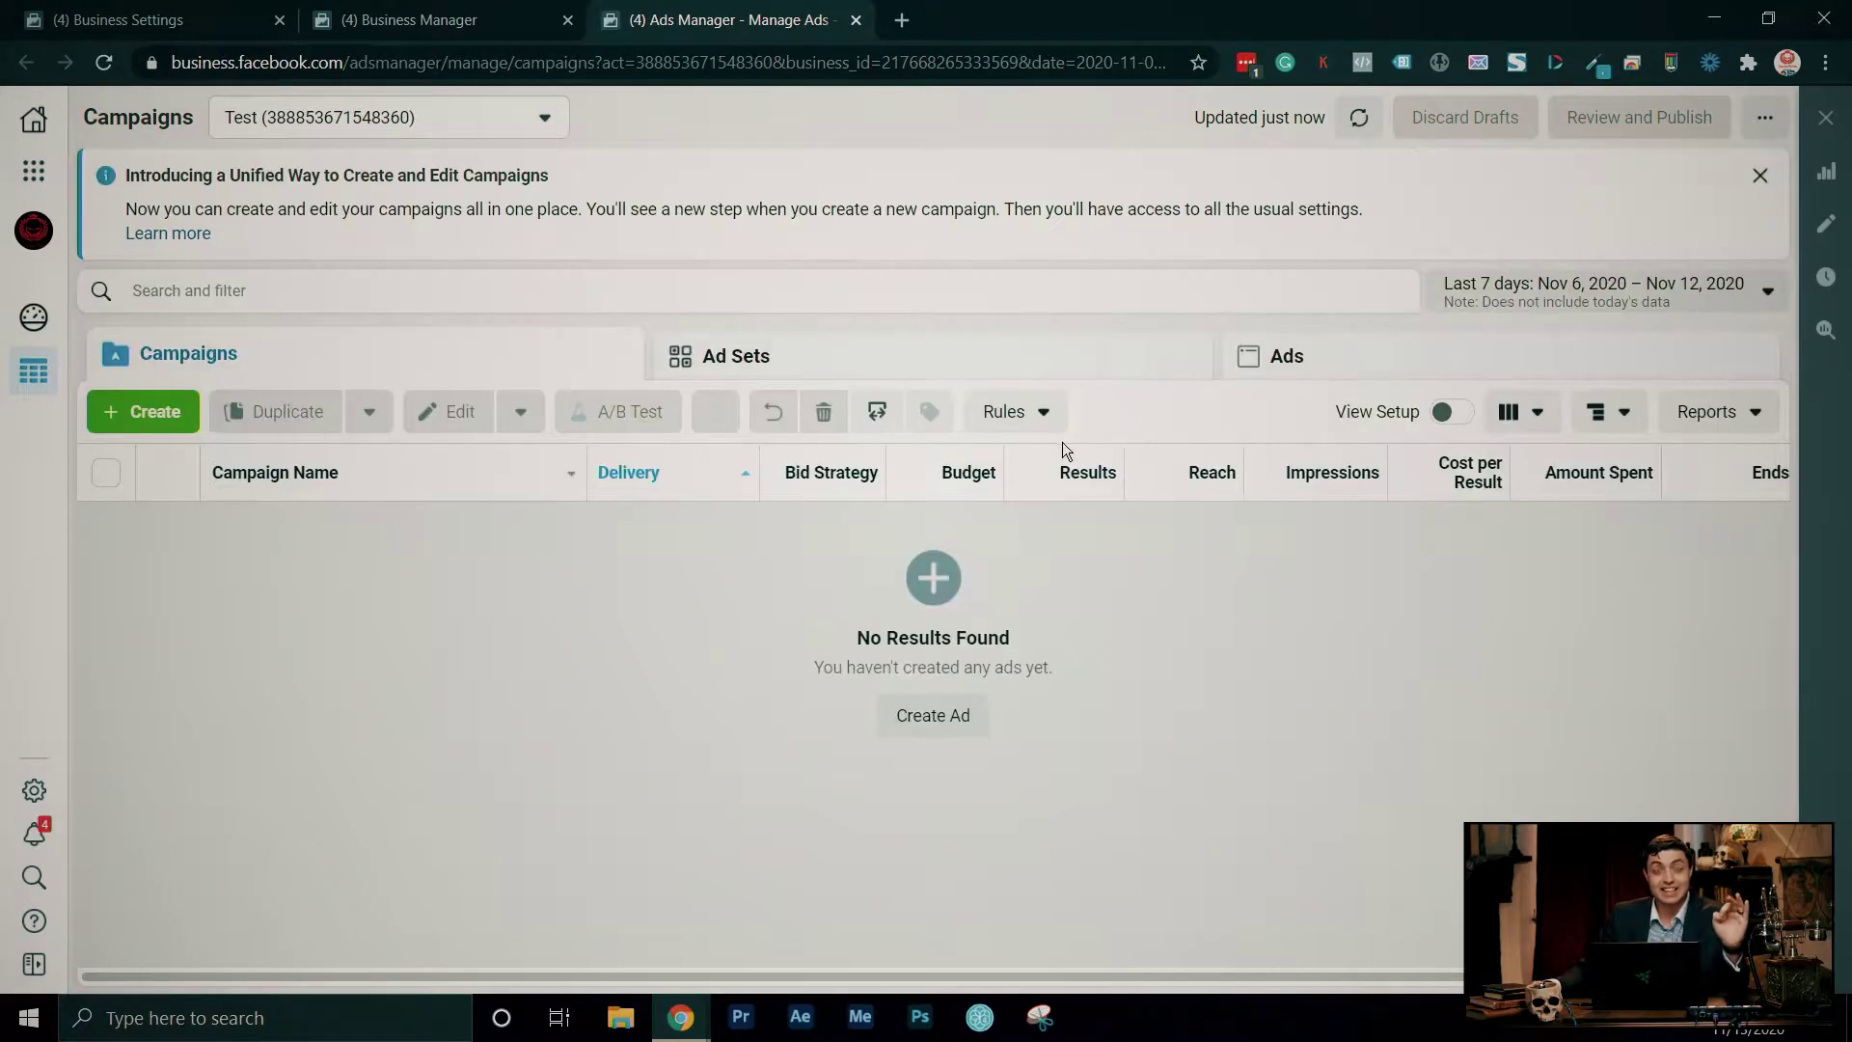
left_click(1755, 180)
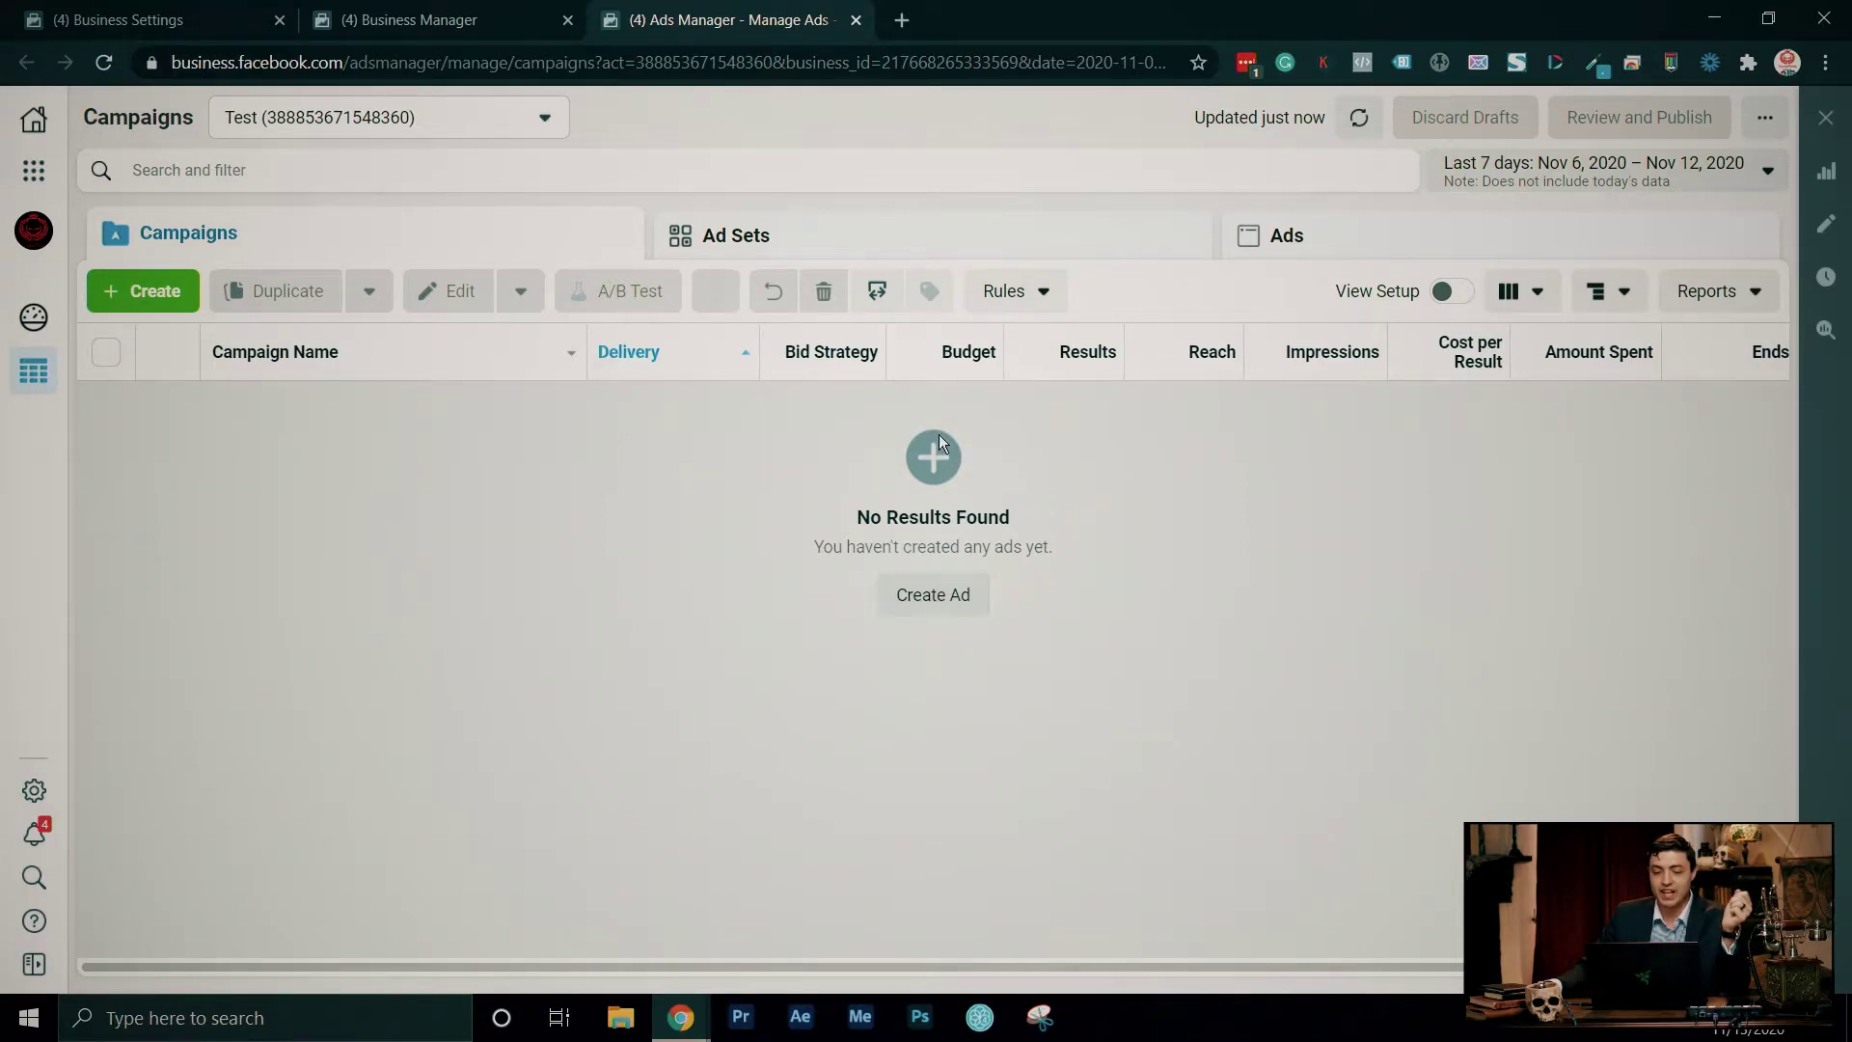
left_click(162, 295)
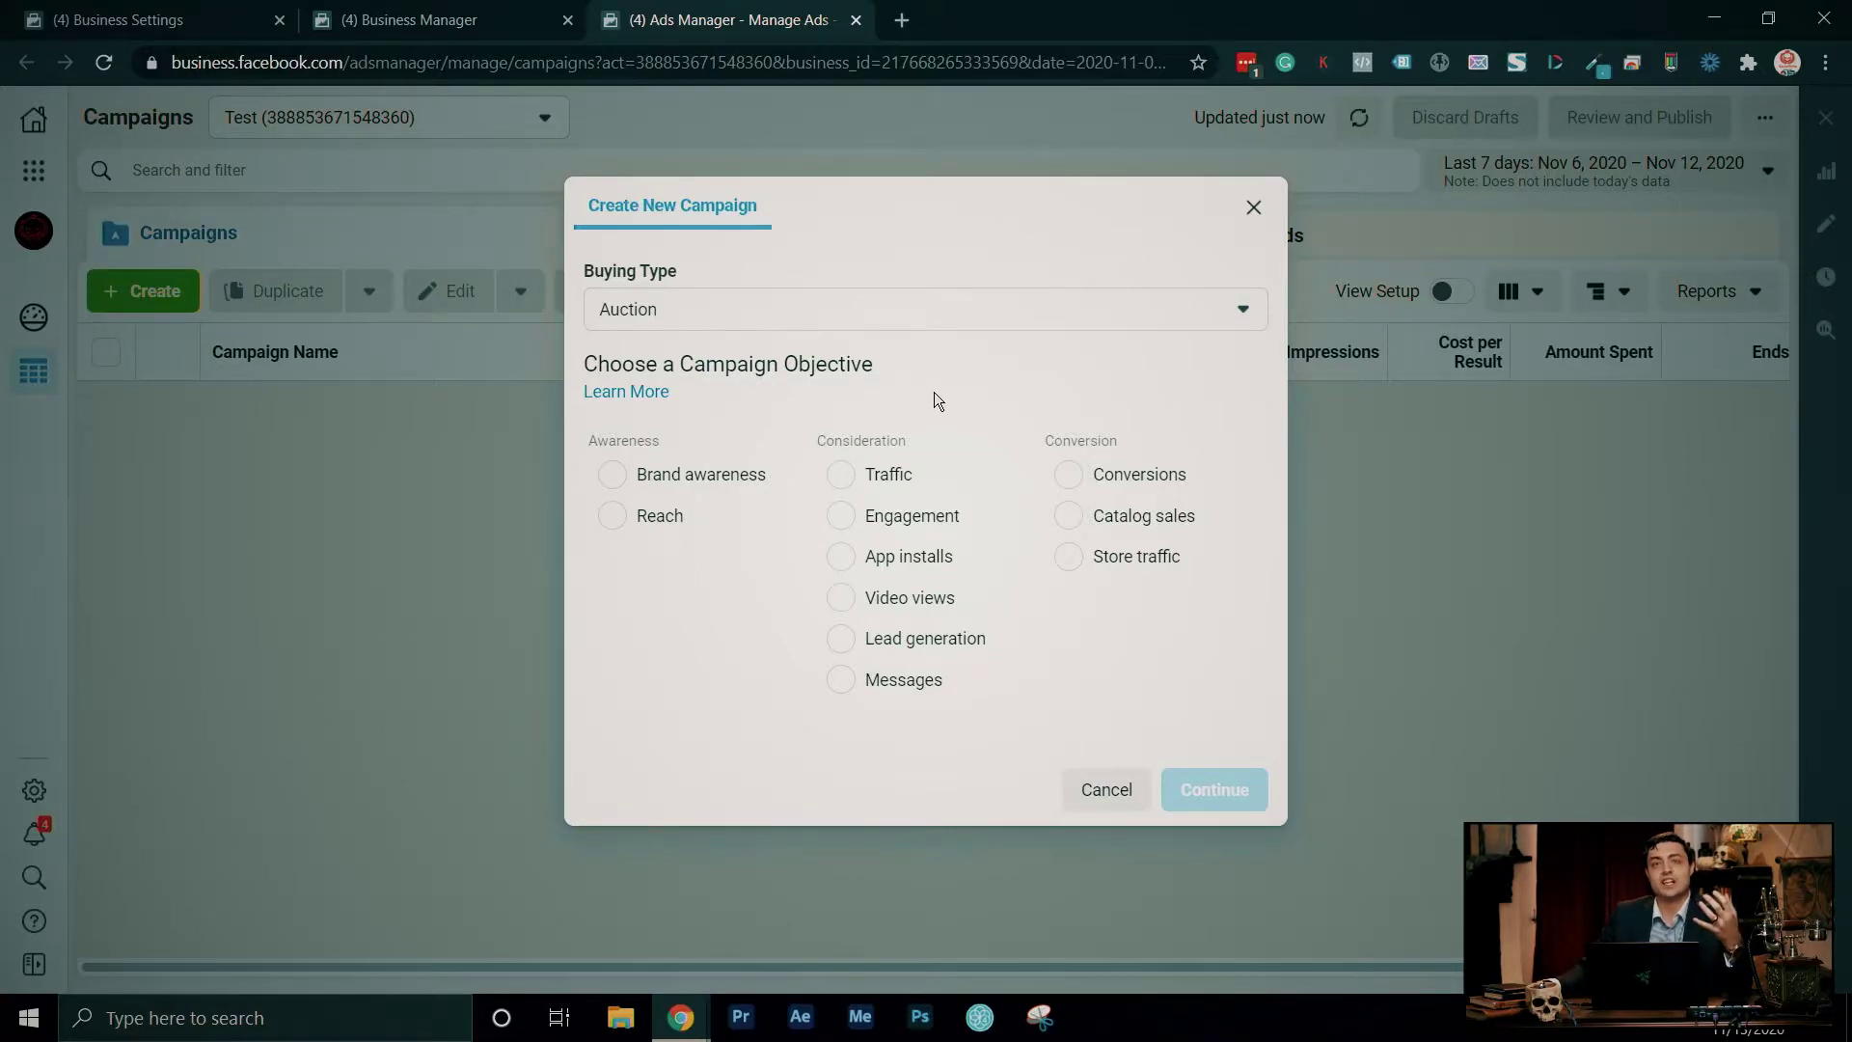
- Preview the objectives for the Reach and Frequency buying type, and return the buying type to Auction
left_click(943, 314)
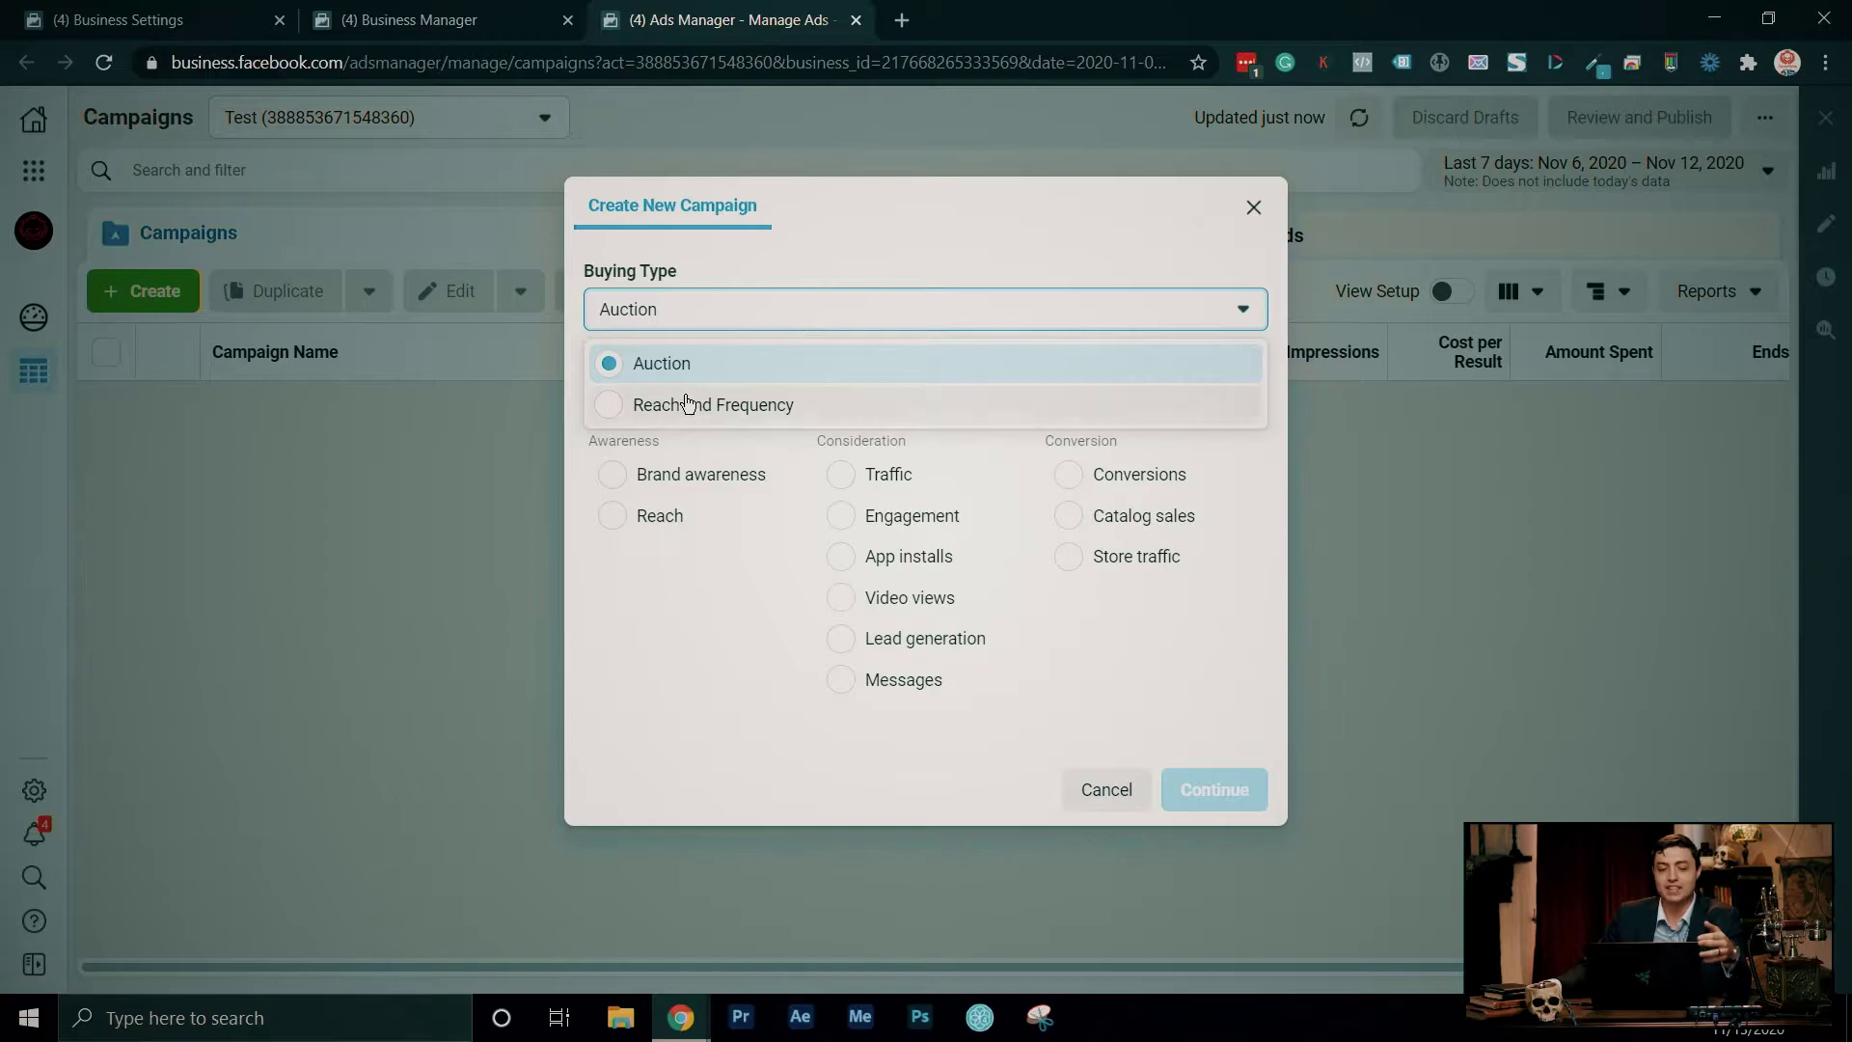
left_click(833, 409)
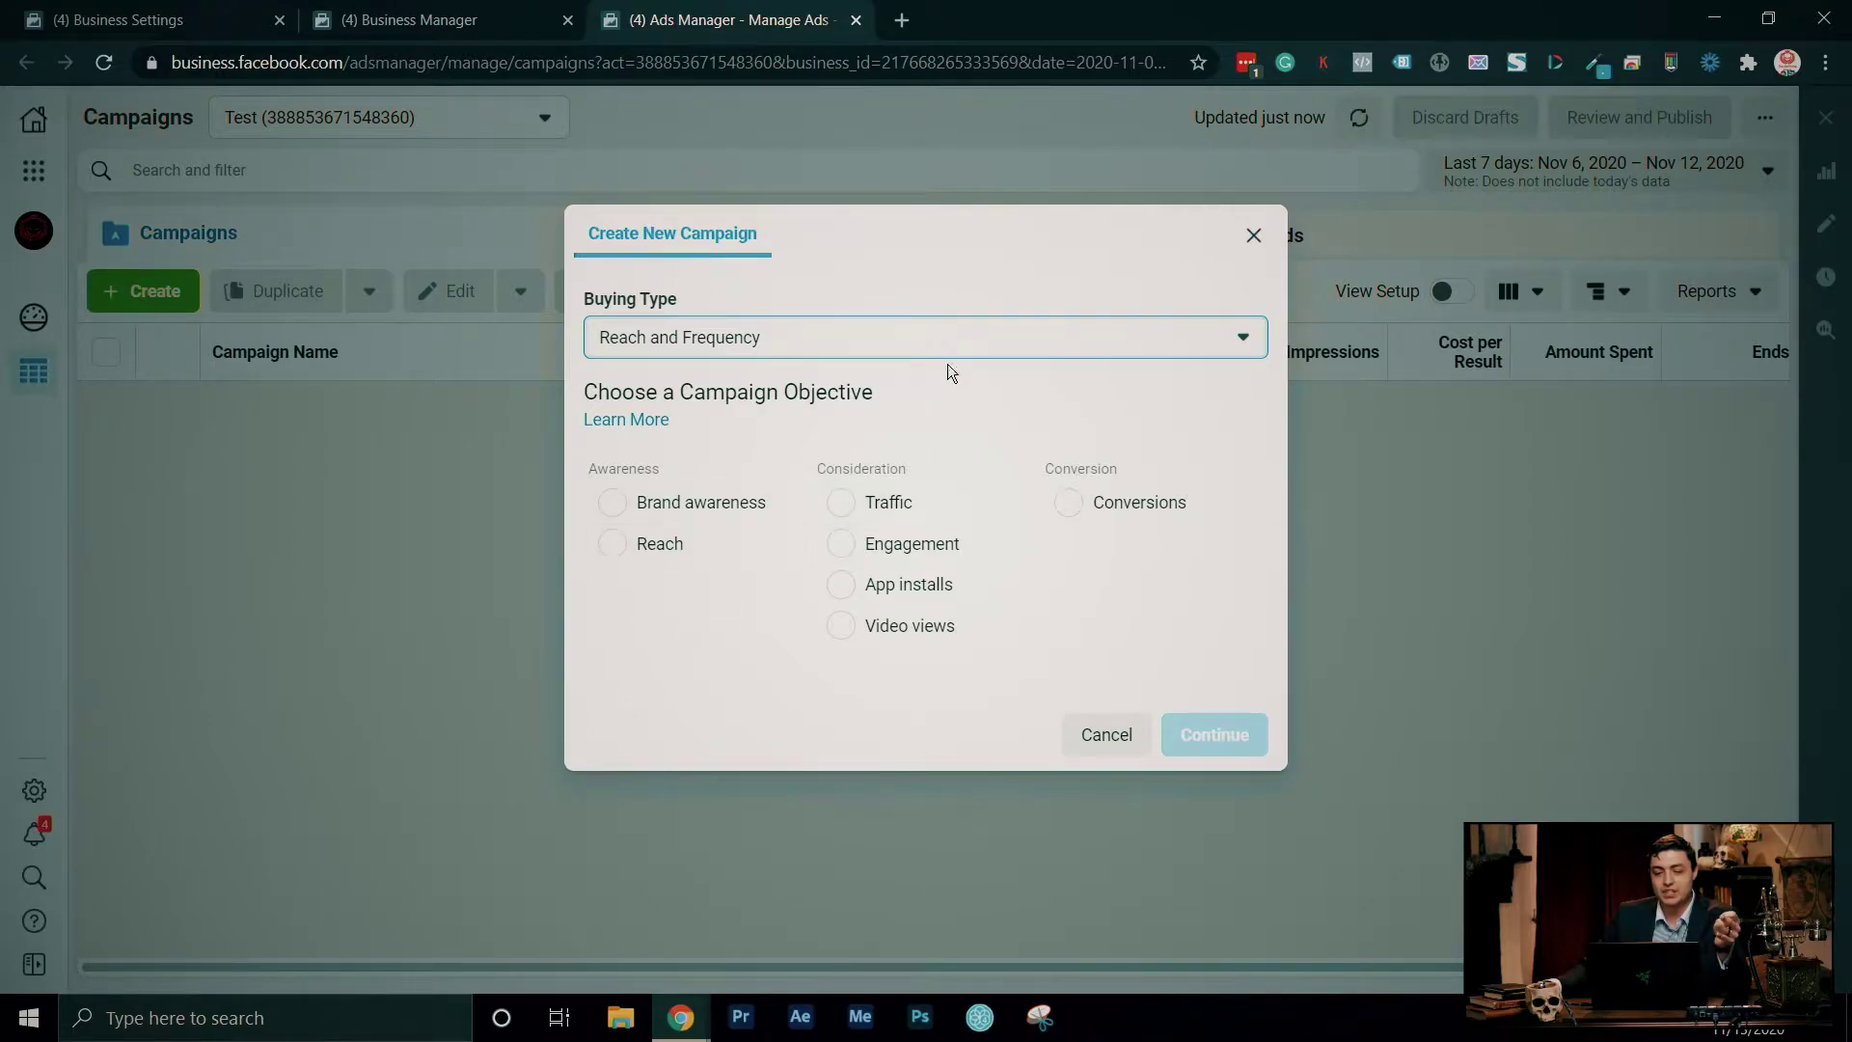
left_click(994, 337)
left_click(894, 393)
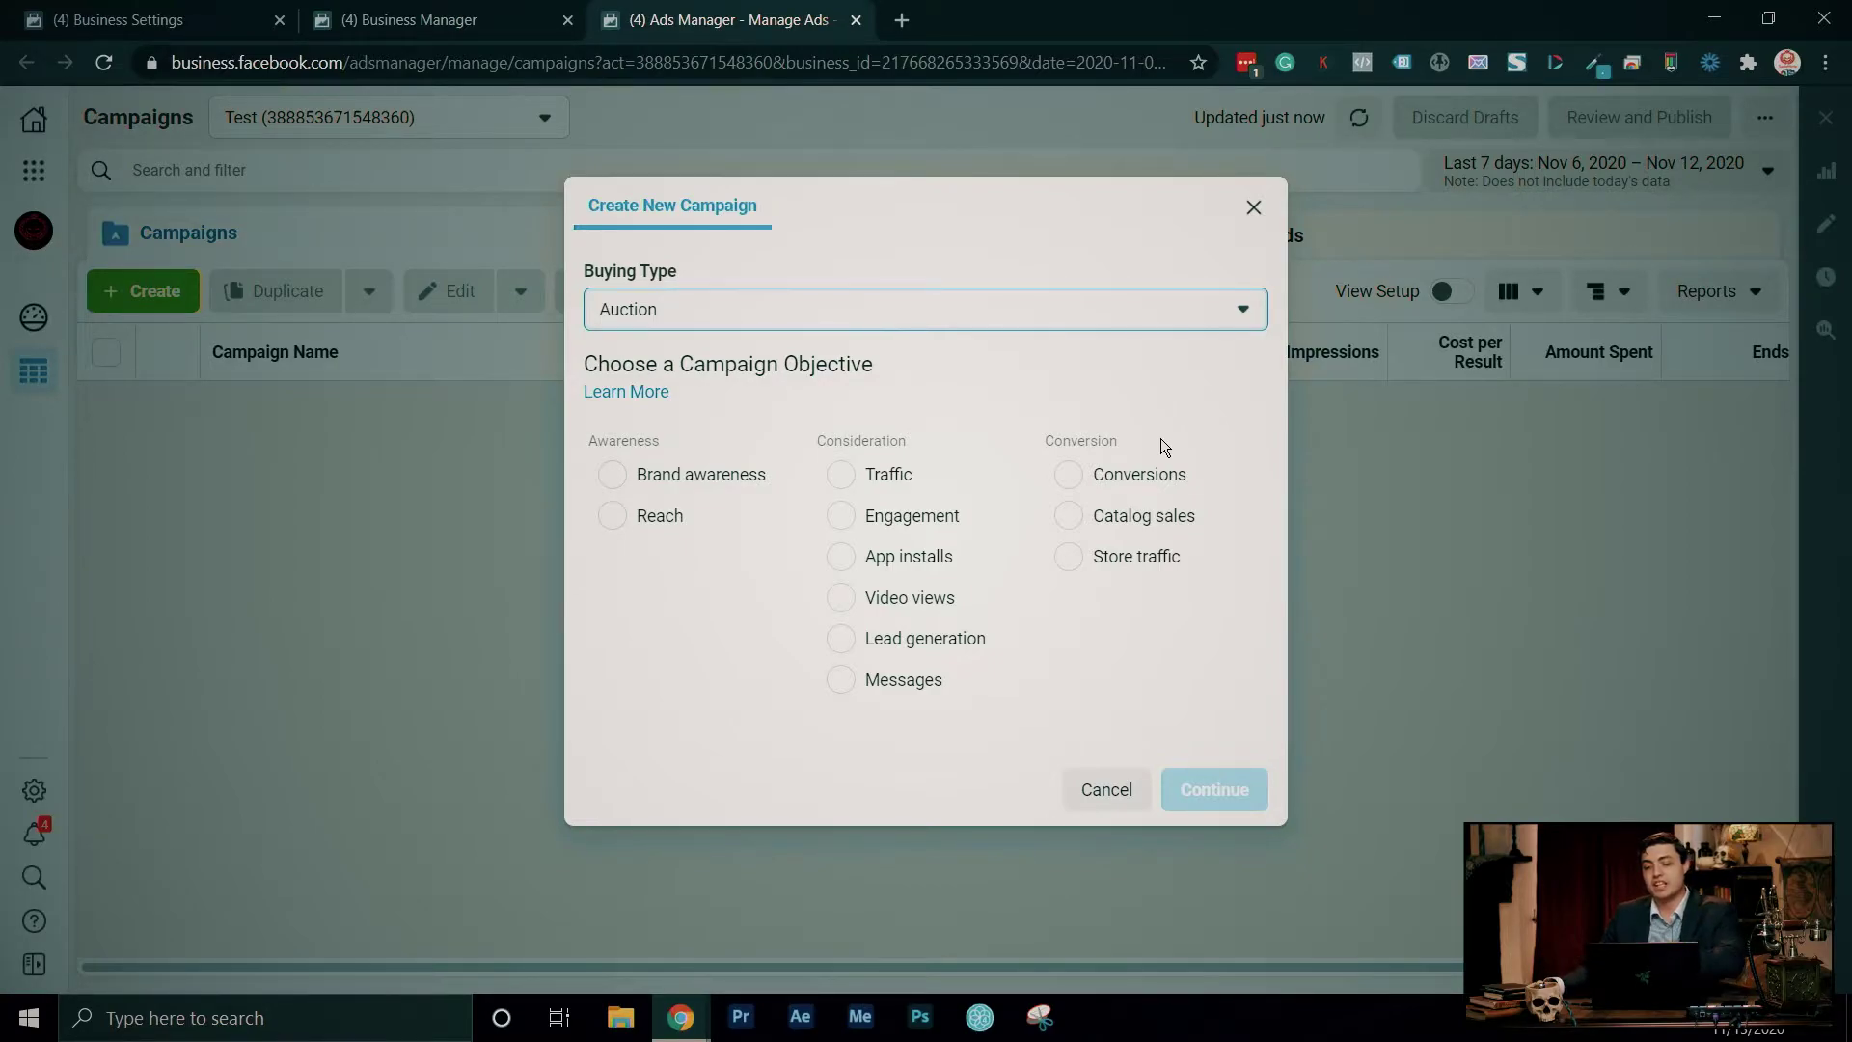
- Choose Traffic as the campaign objective and expand the optional section for naming the campaign, ad set and ad
left_click(934, 482)
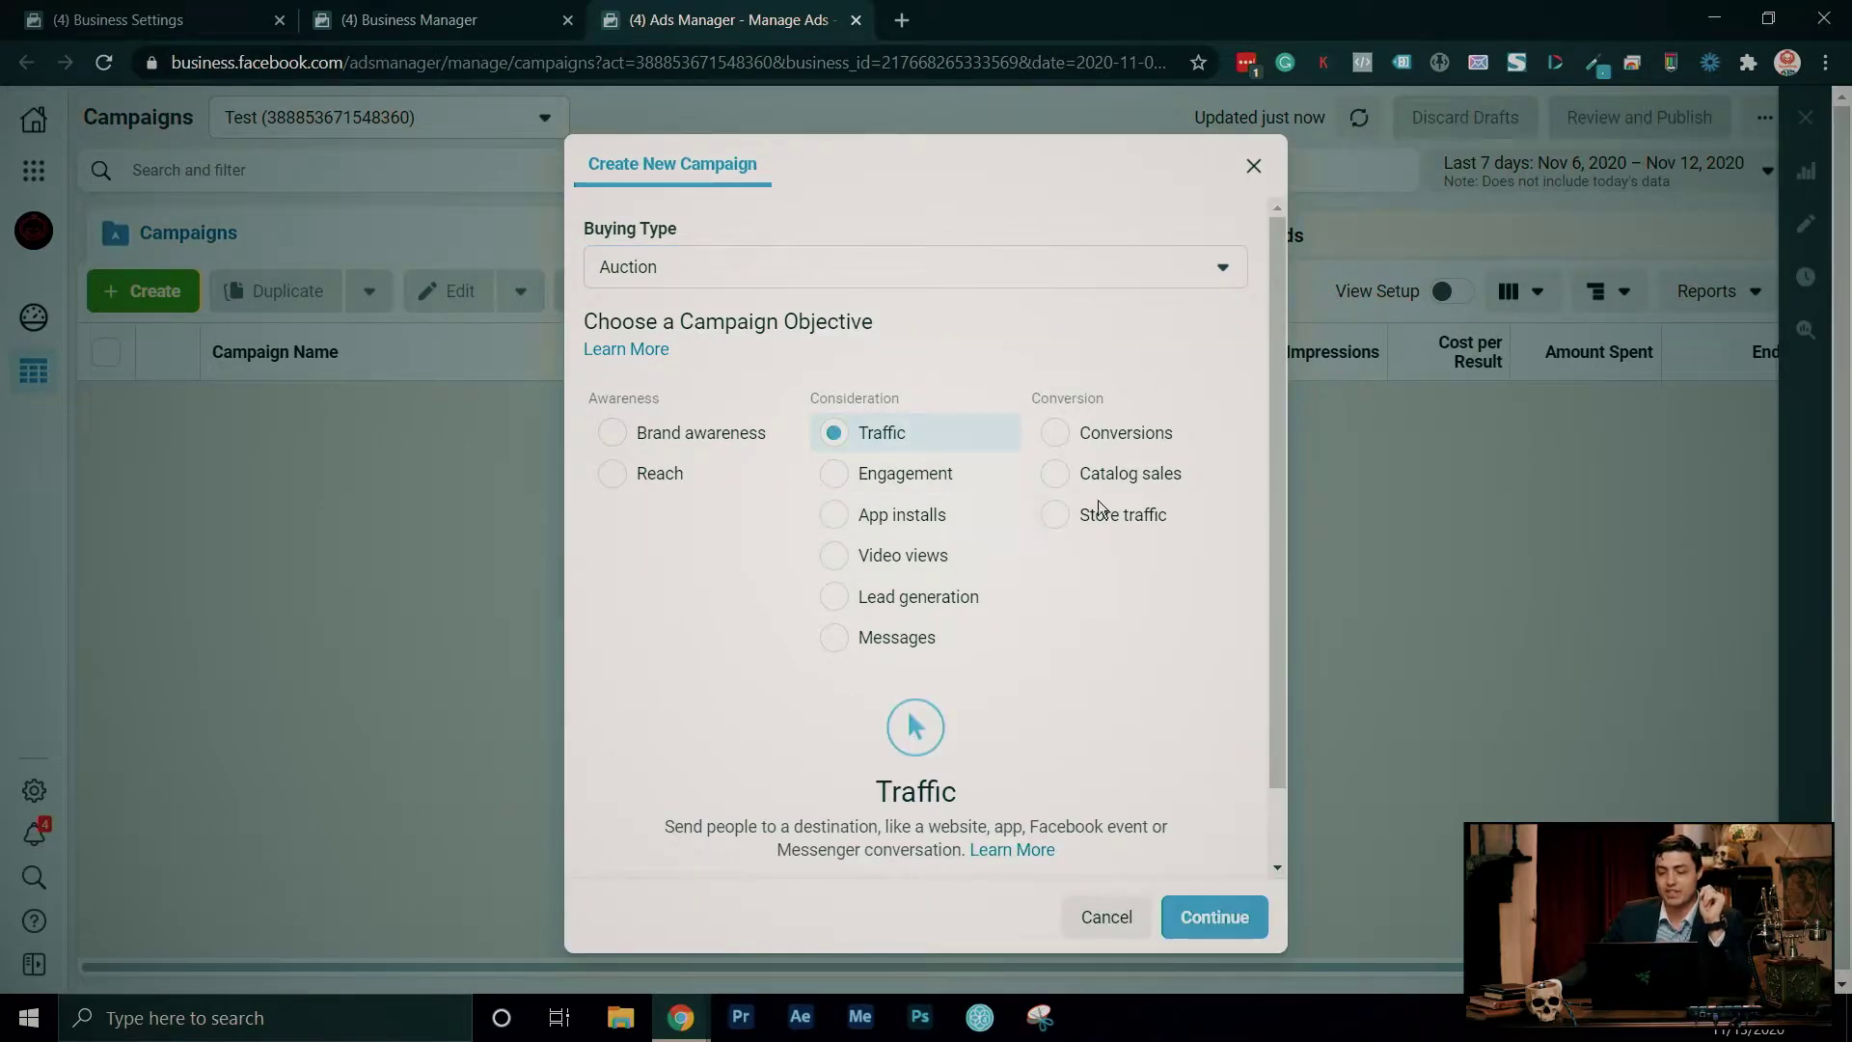
scroll(1100, 598, "down", 1)
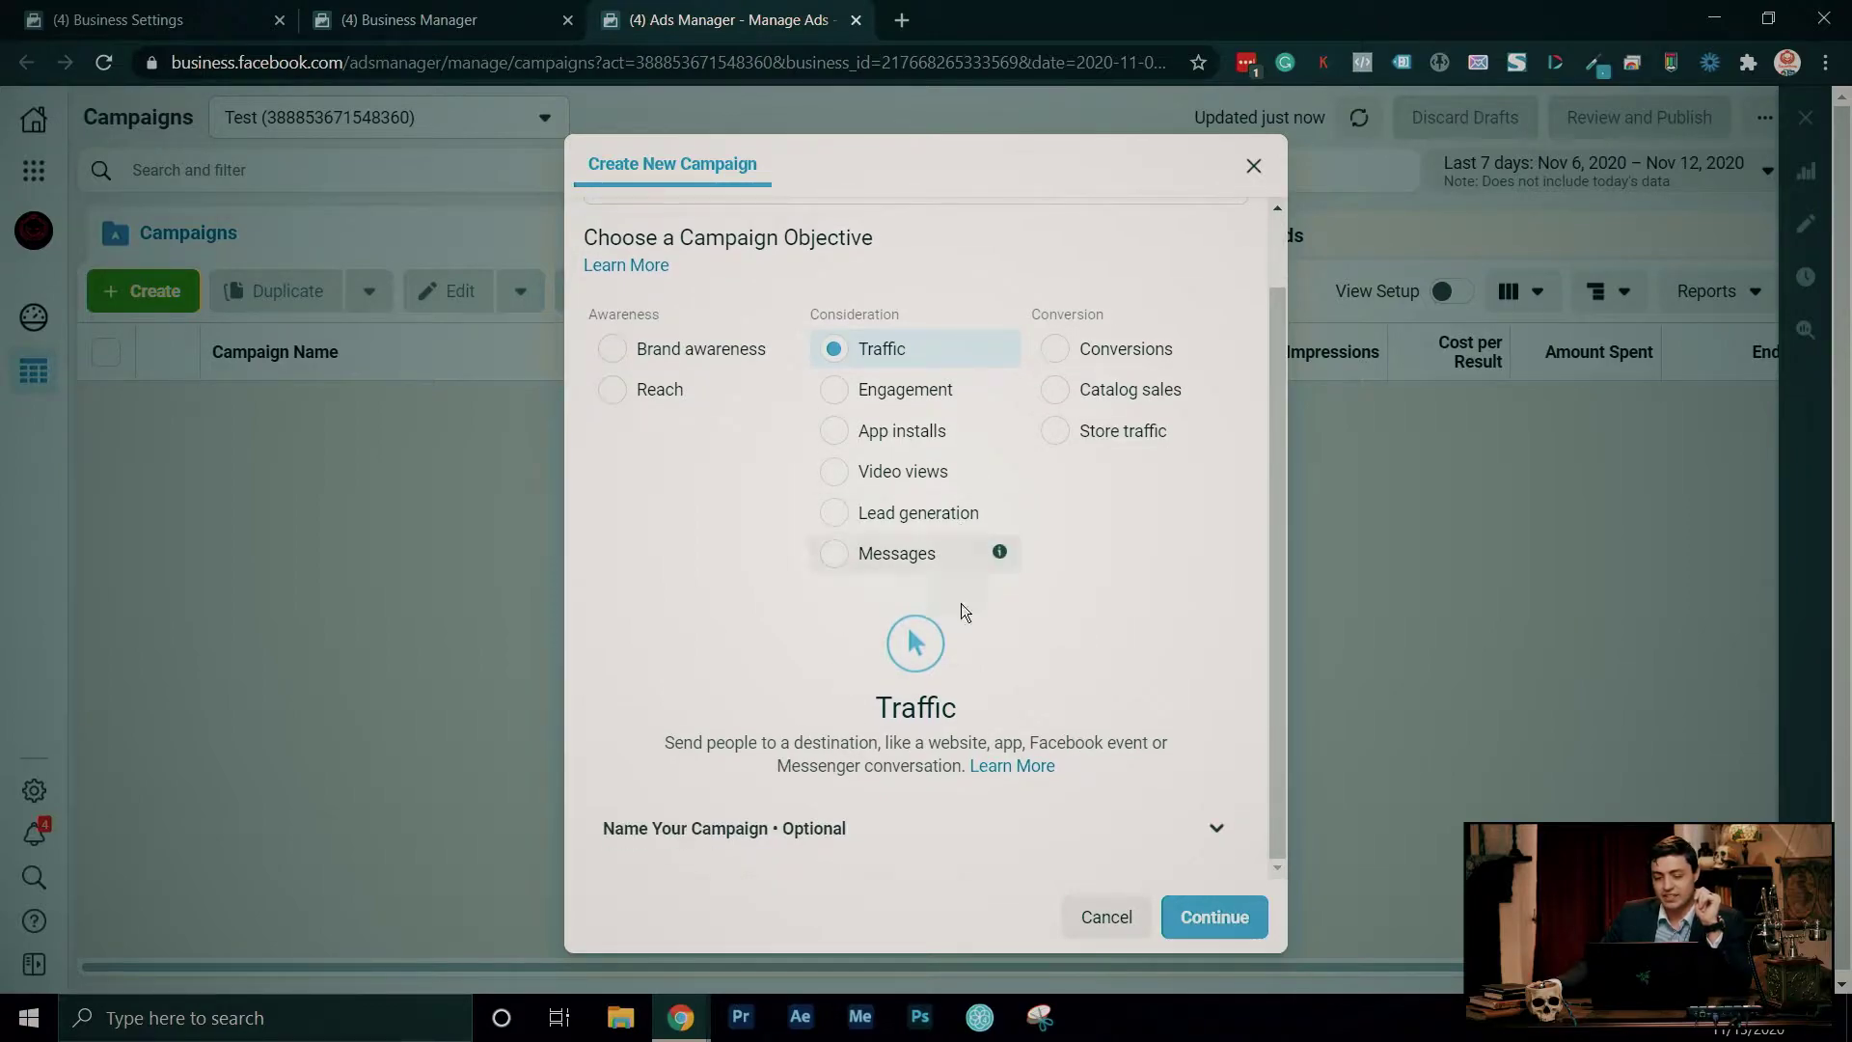
left_click(1213, 829)
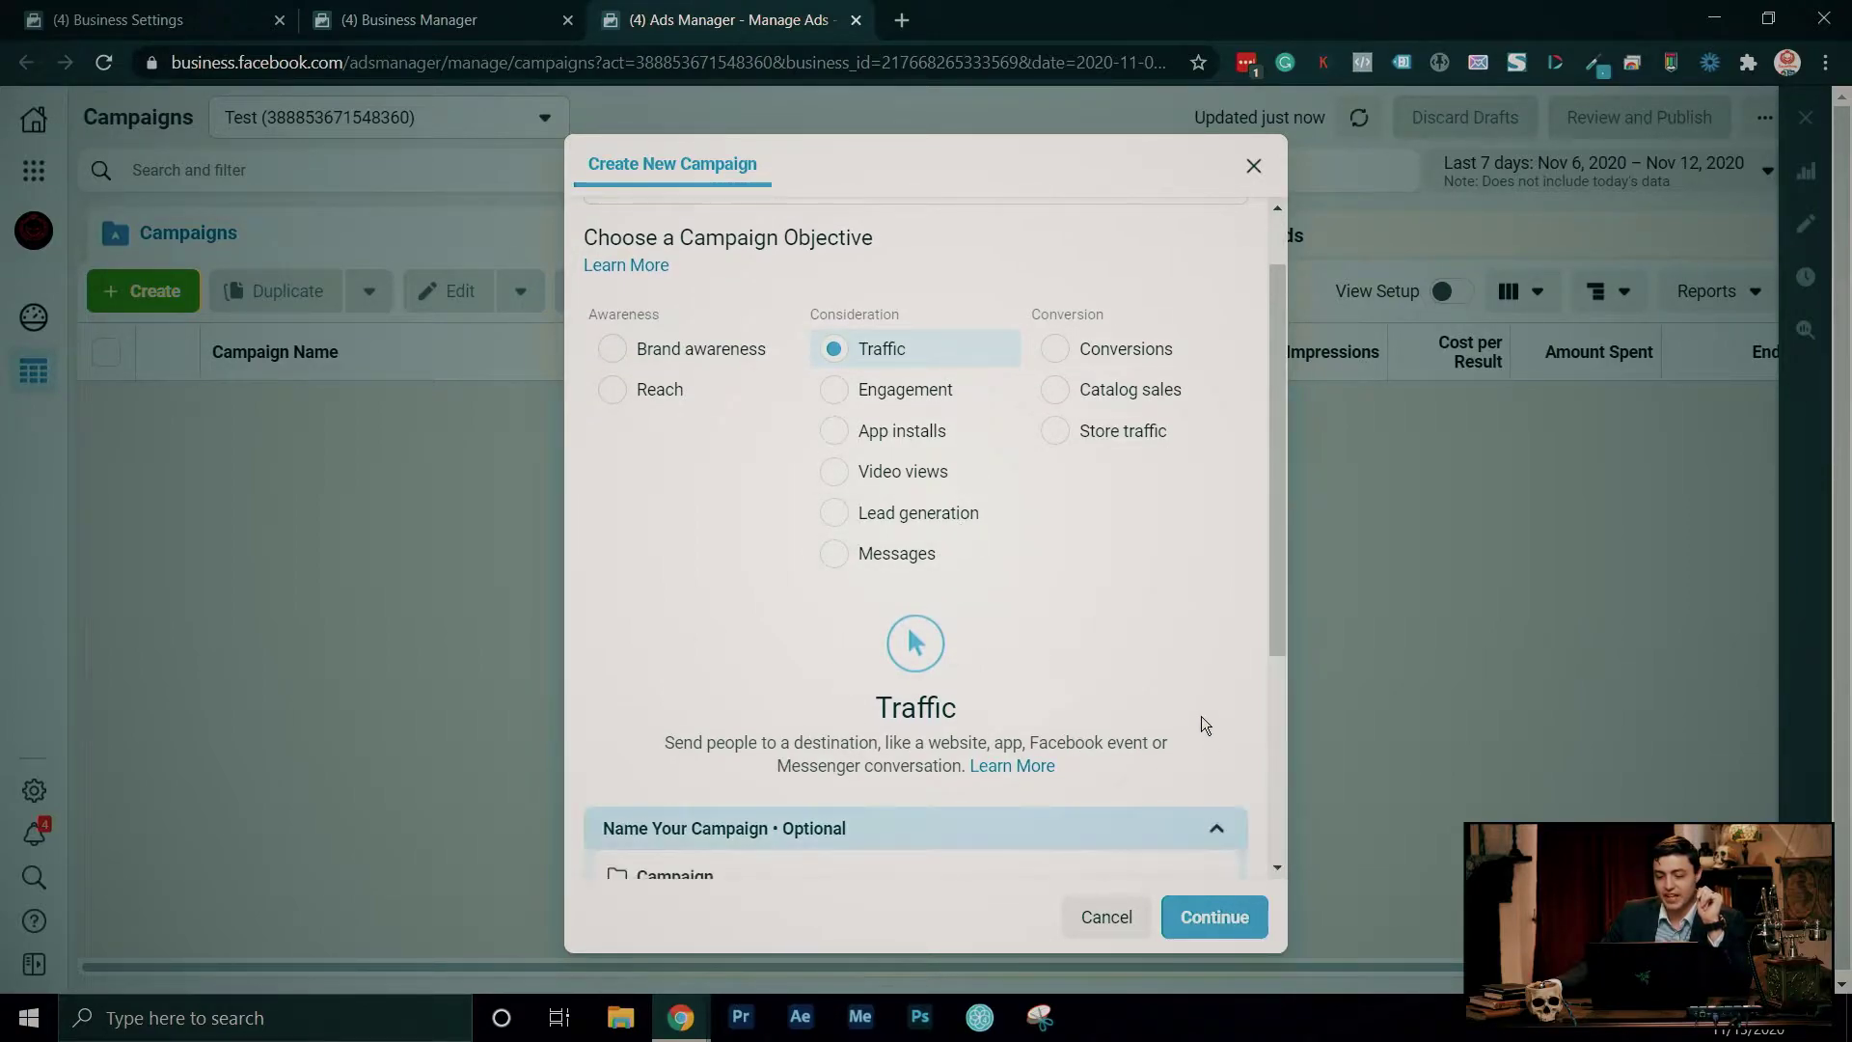
scroll(1202, 720, "down", 4)
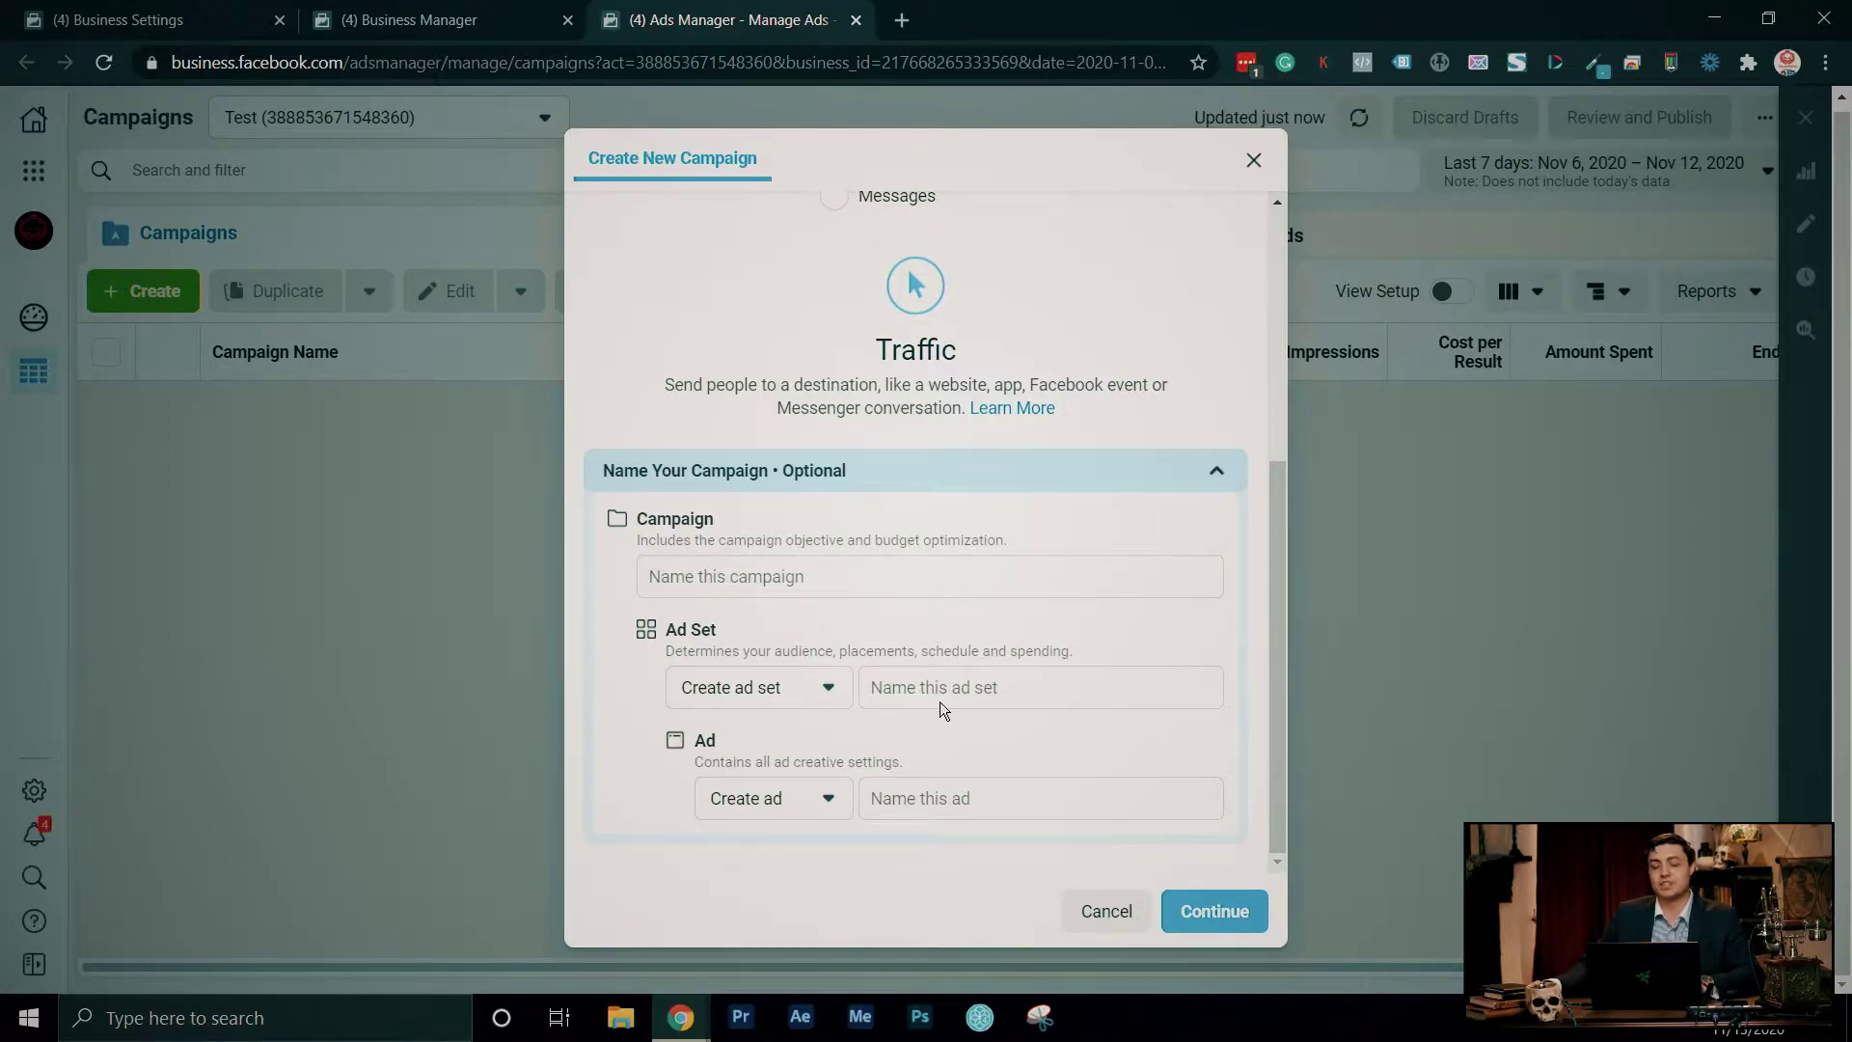
- Name the campaign "Test Ad - 11/13/2020" and continue to its settings
left_click(793, 580)
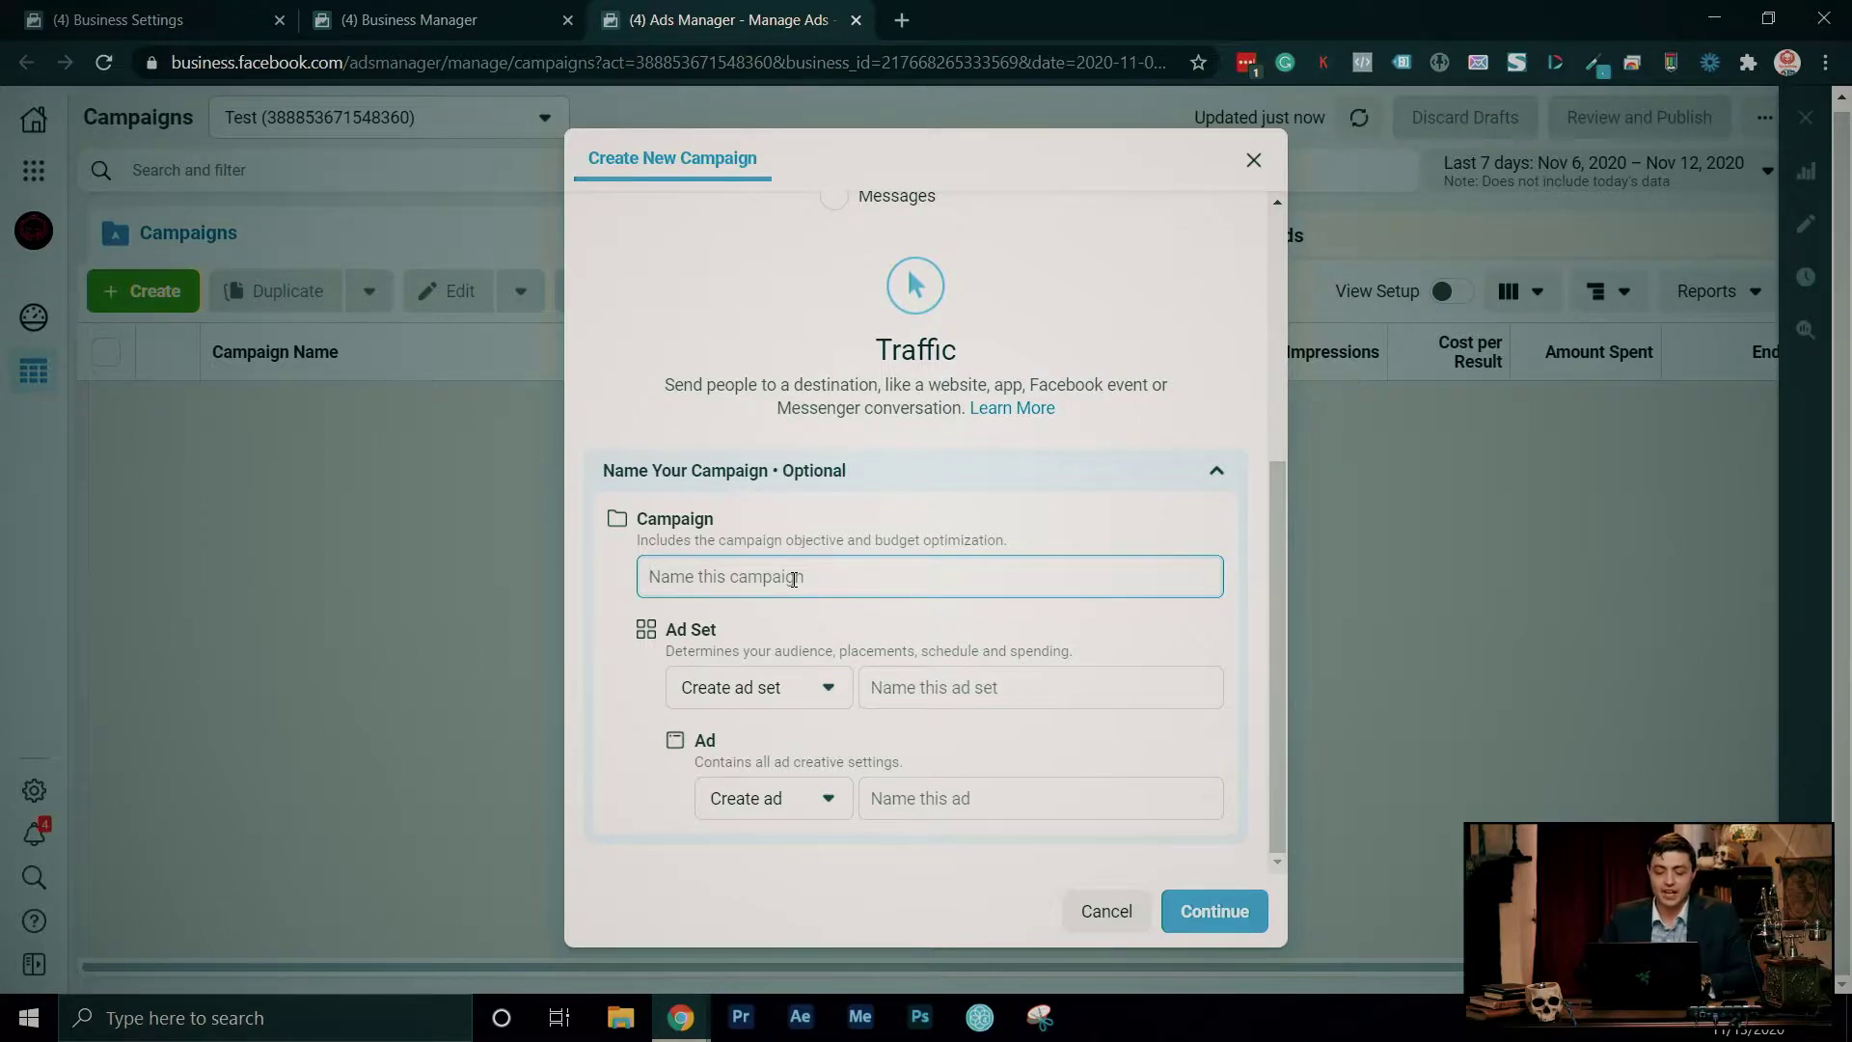
type("Test Ad")
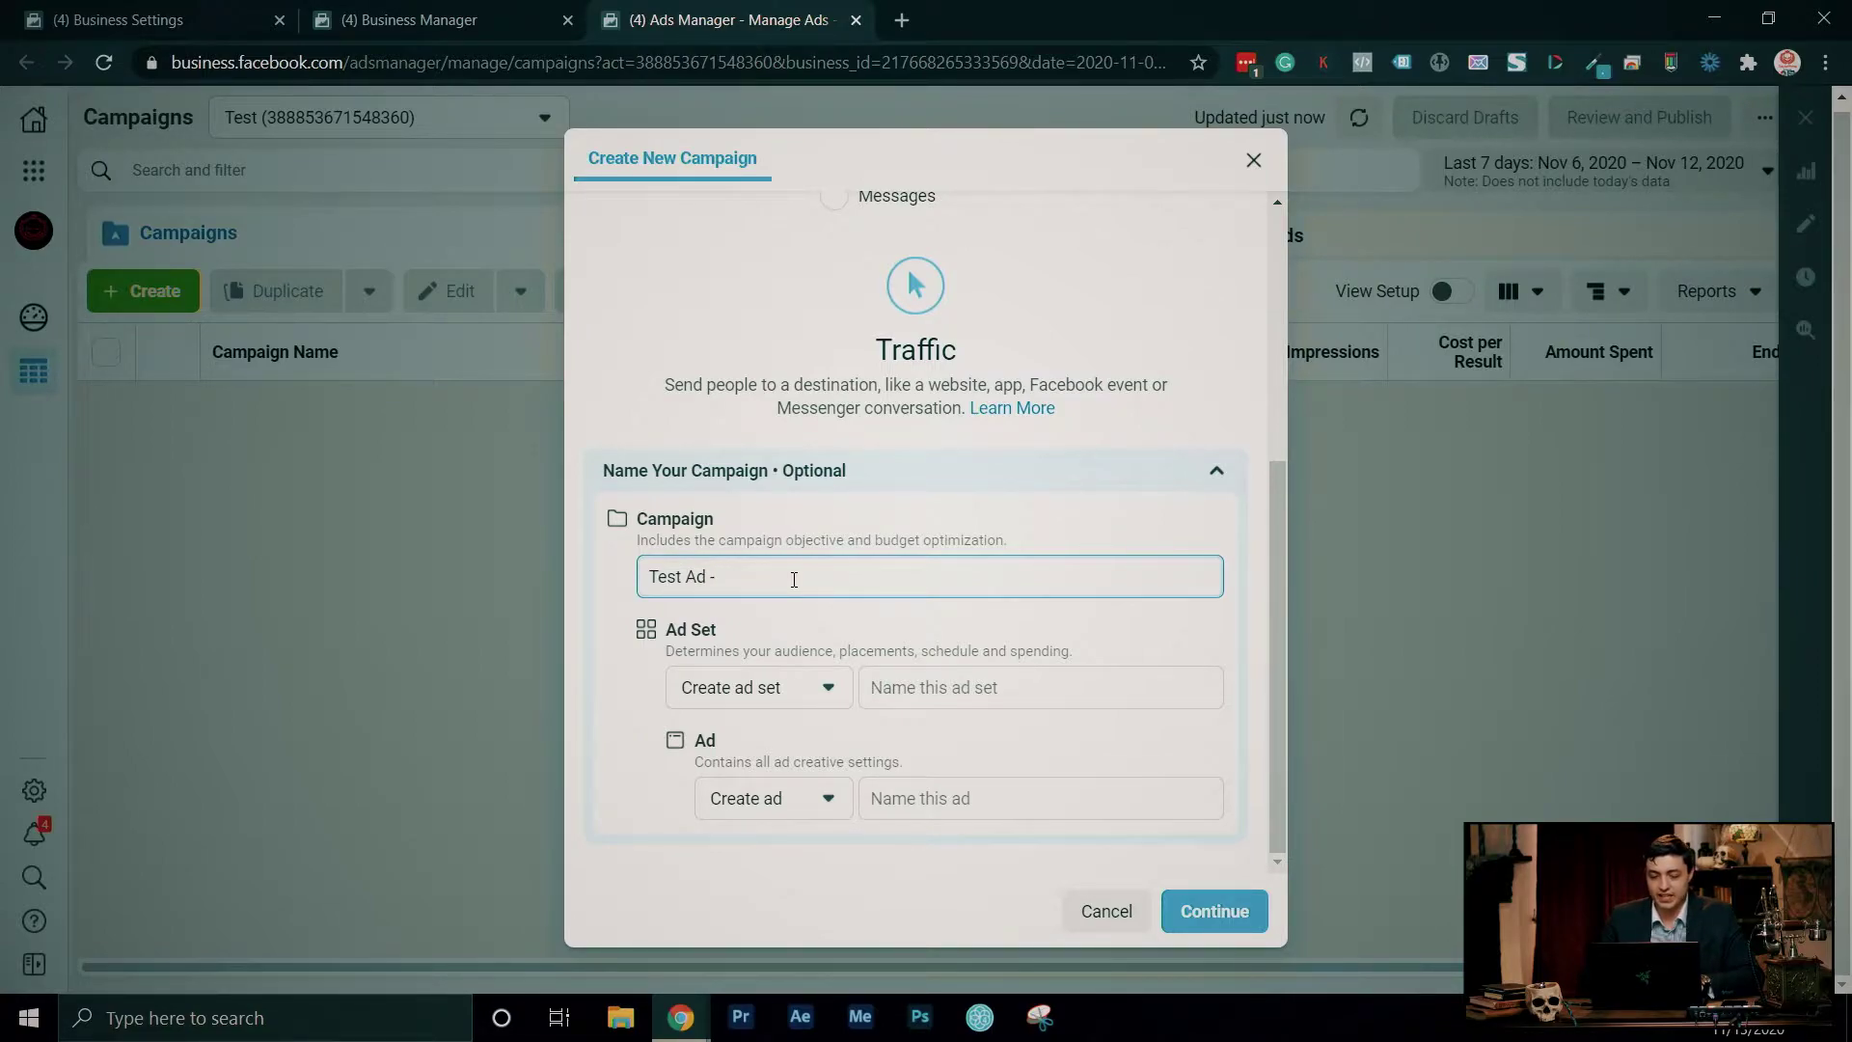
type(" - 11/")
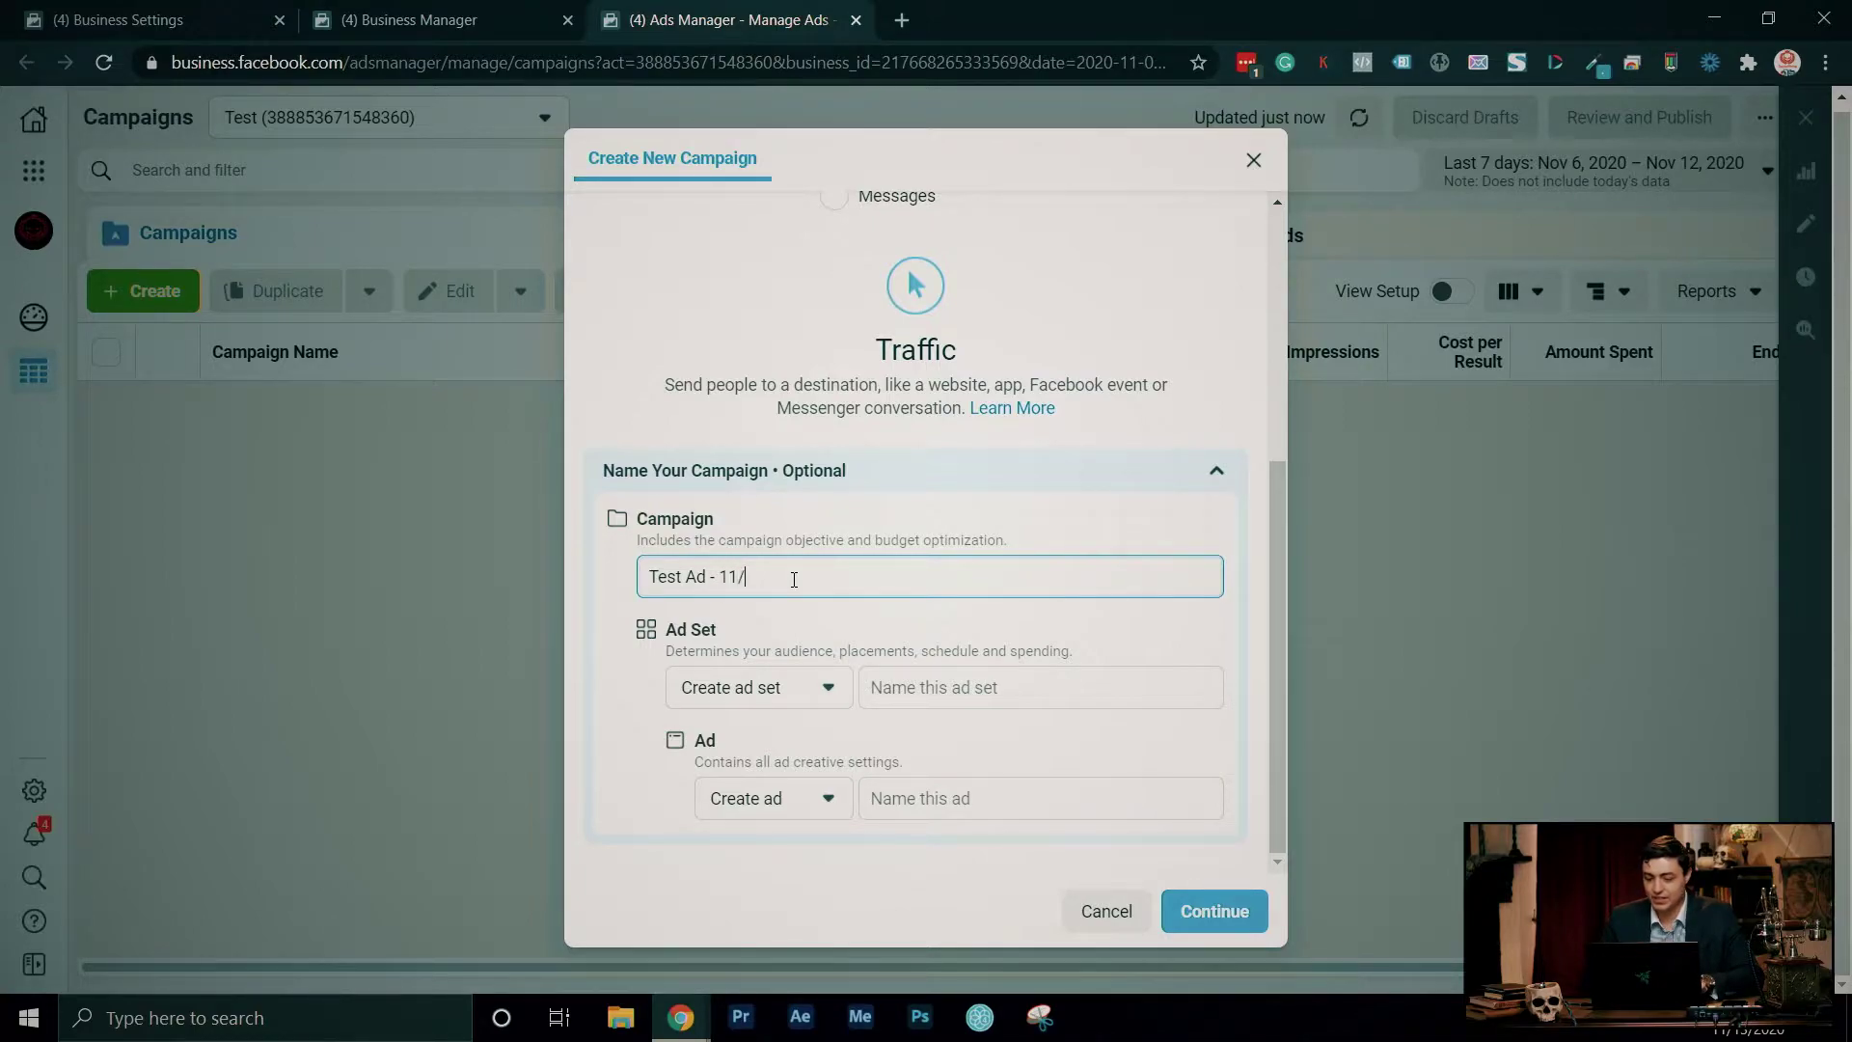
type("13/")
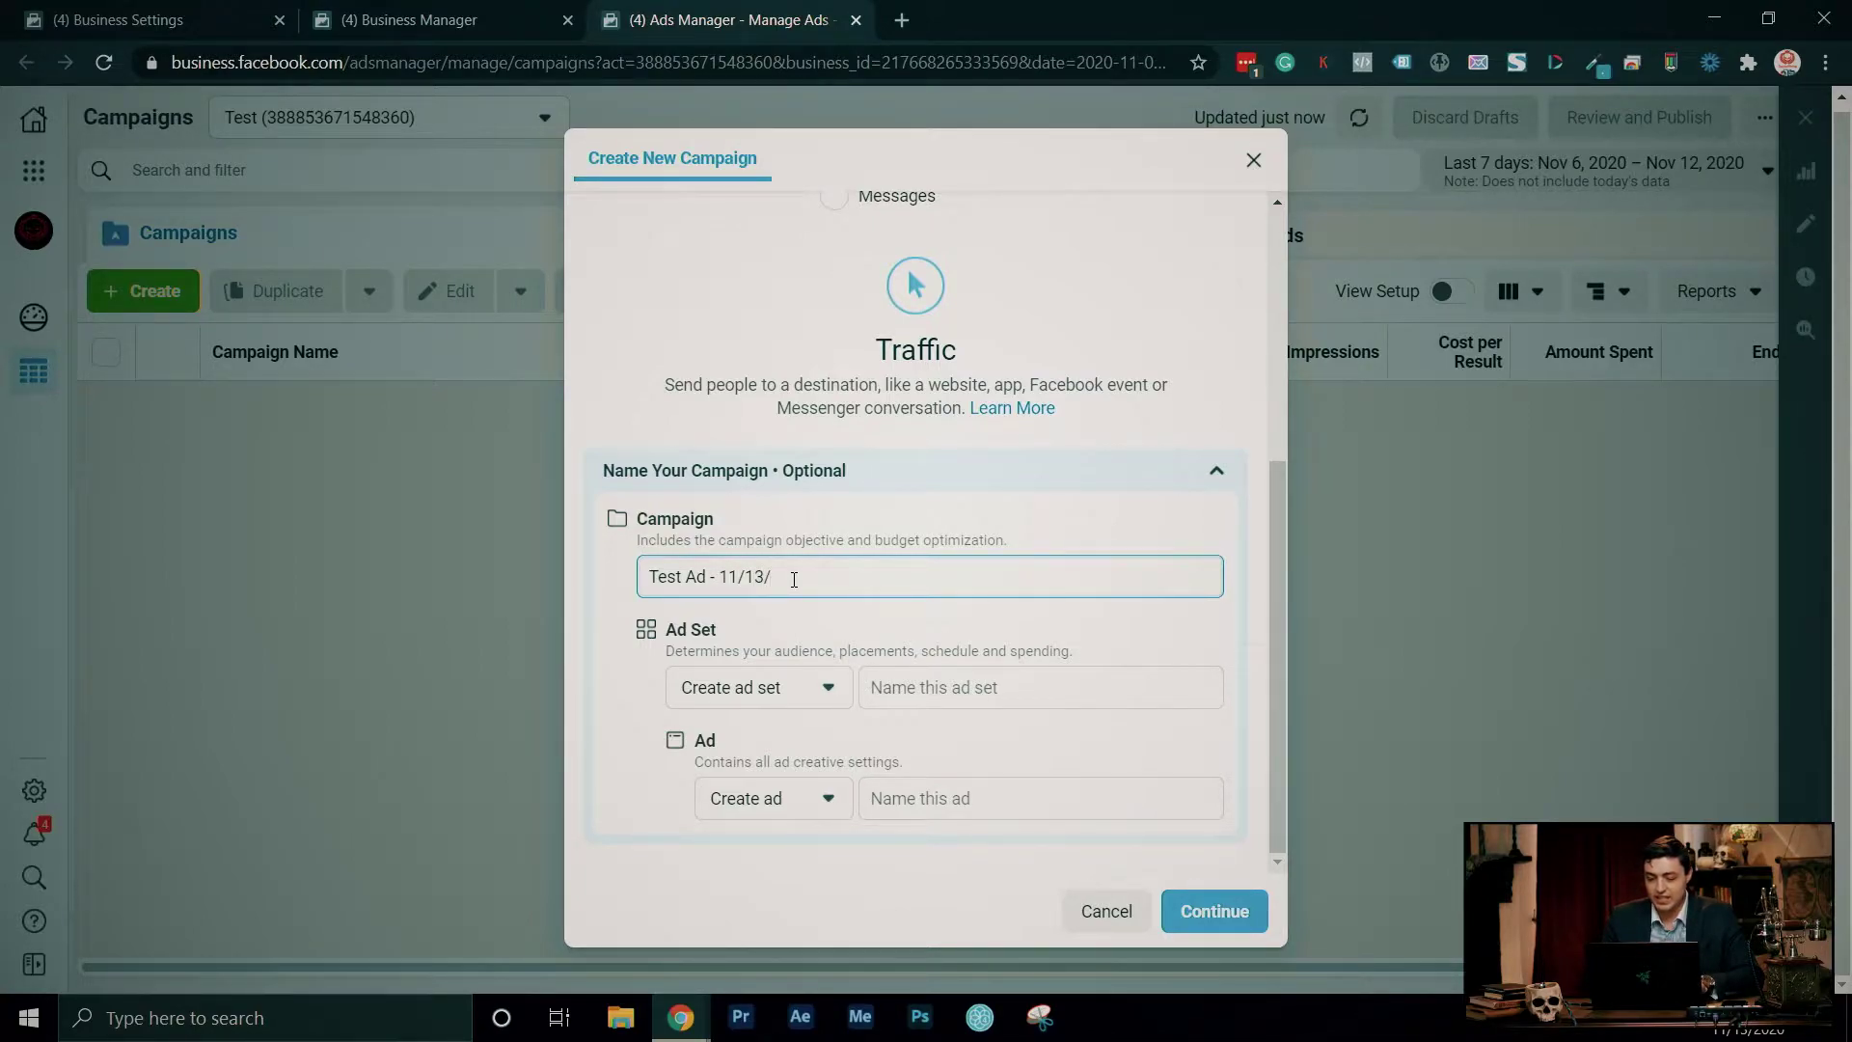
type("2020")
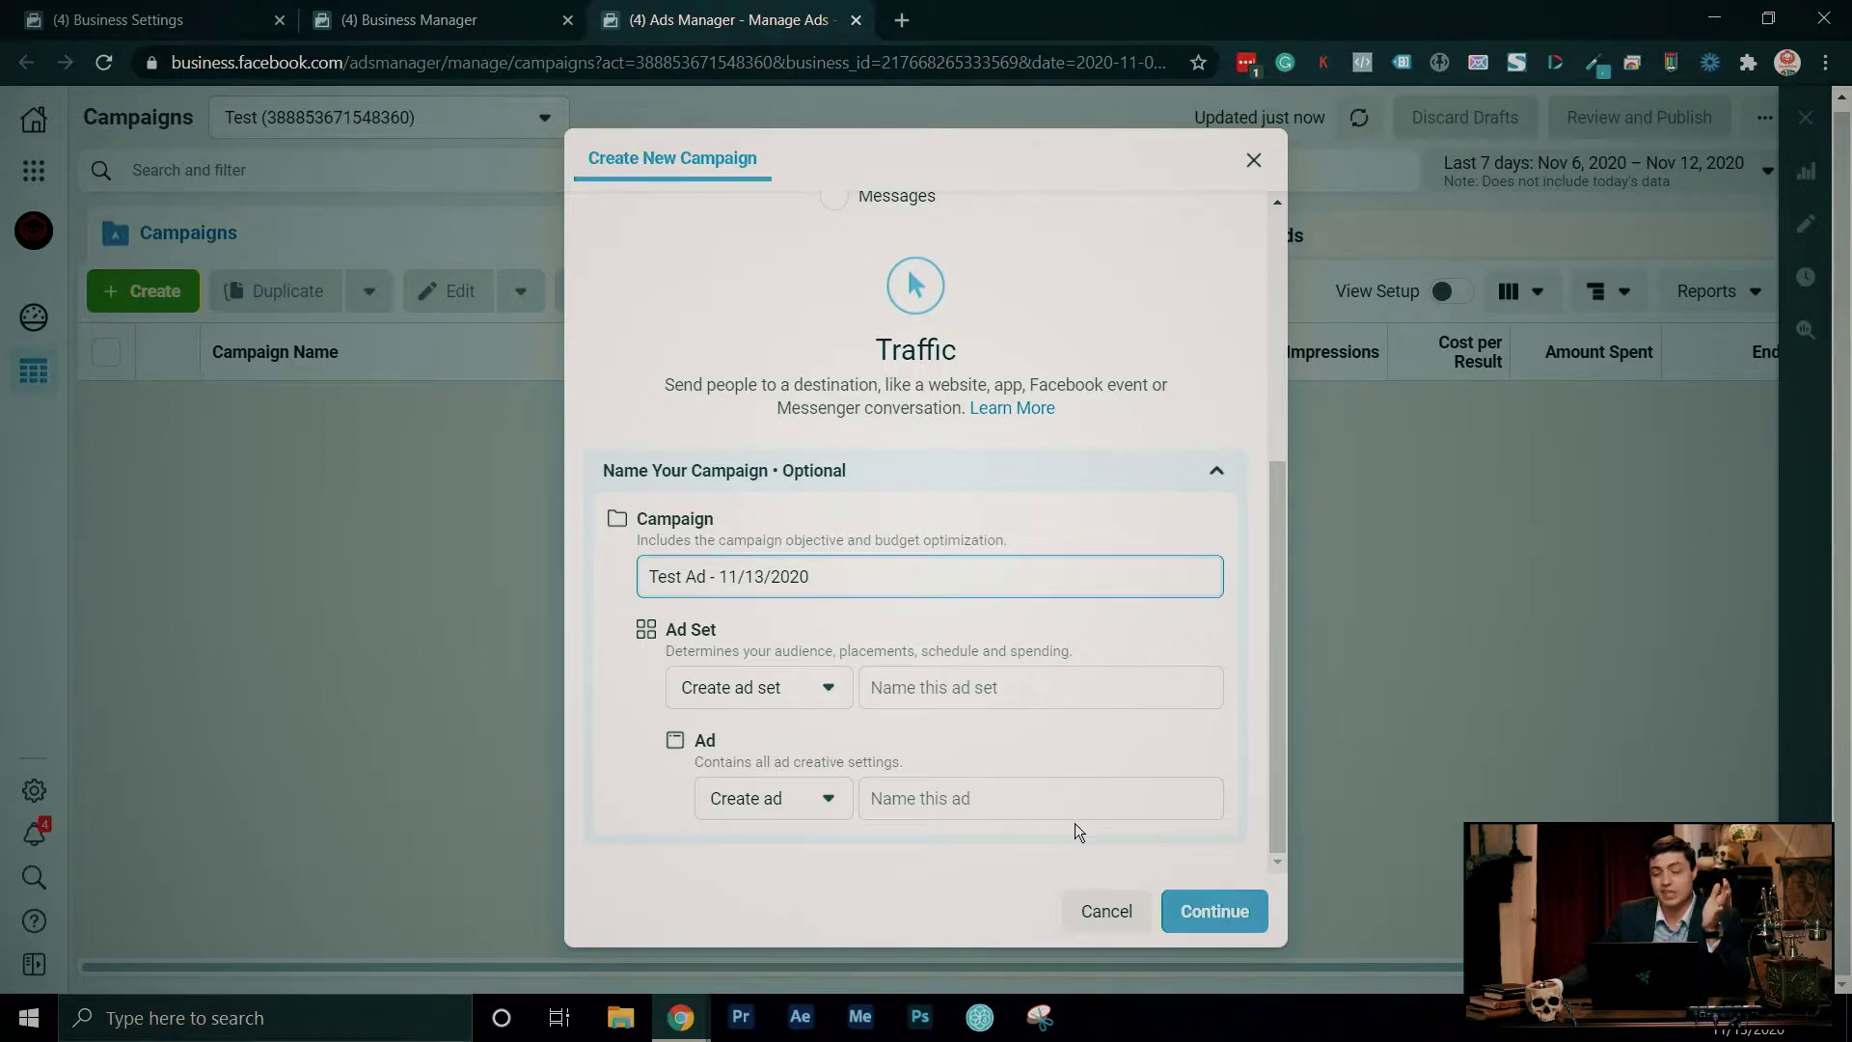
left_click(1215, 916)
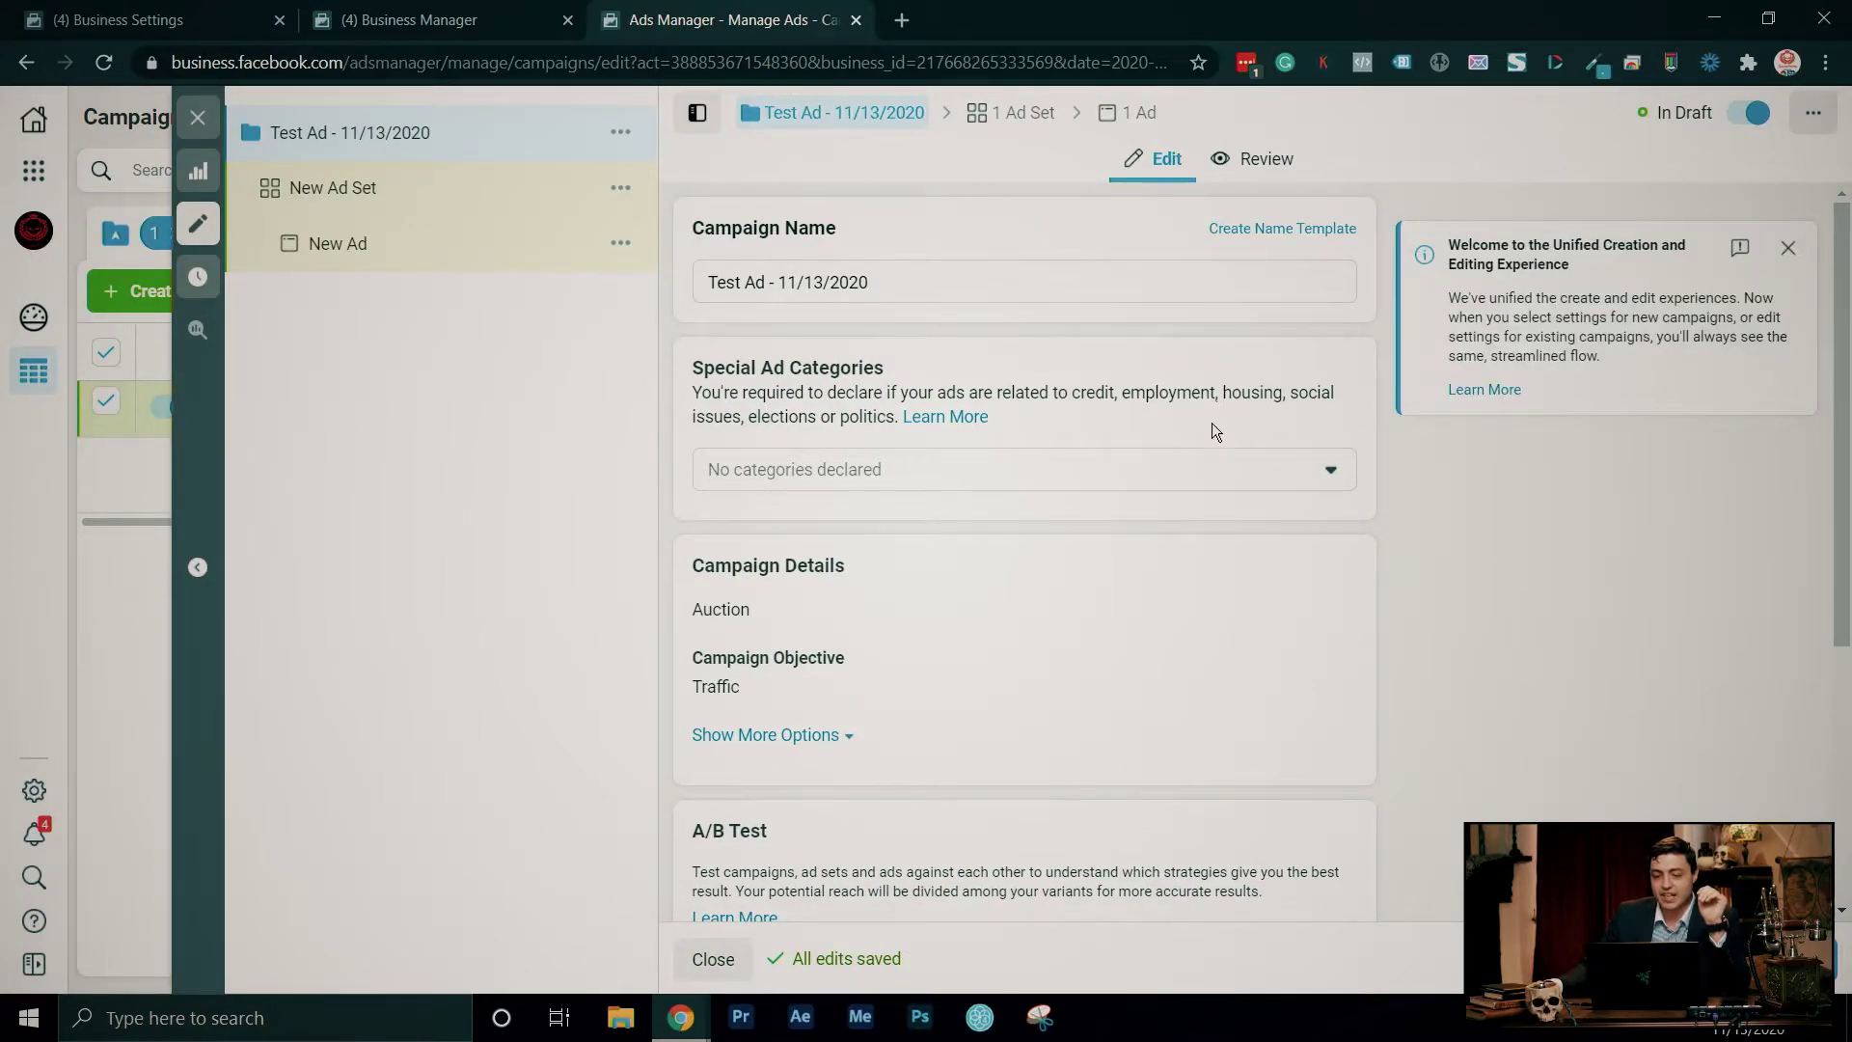
- Examine the list of Special Ad Categories for the campaign without declaring any, and close it
scroll(1206, 492, "down", 1)
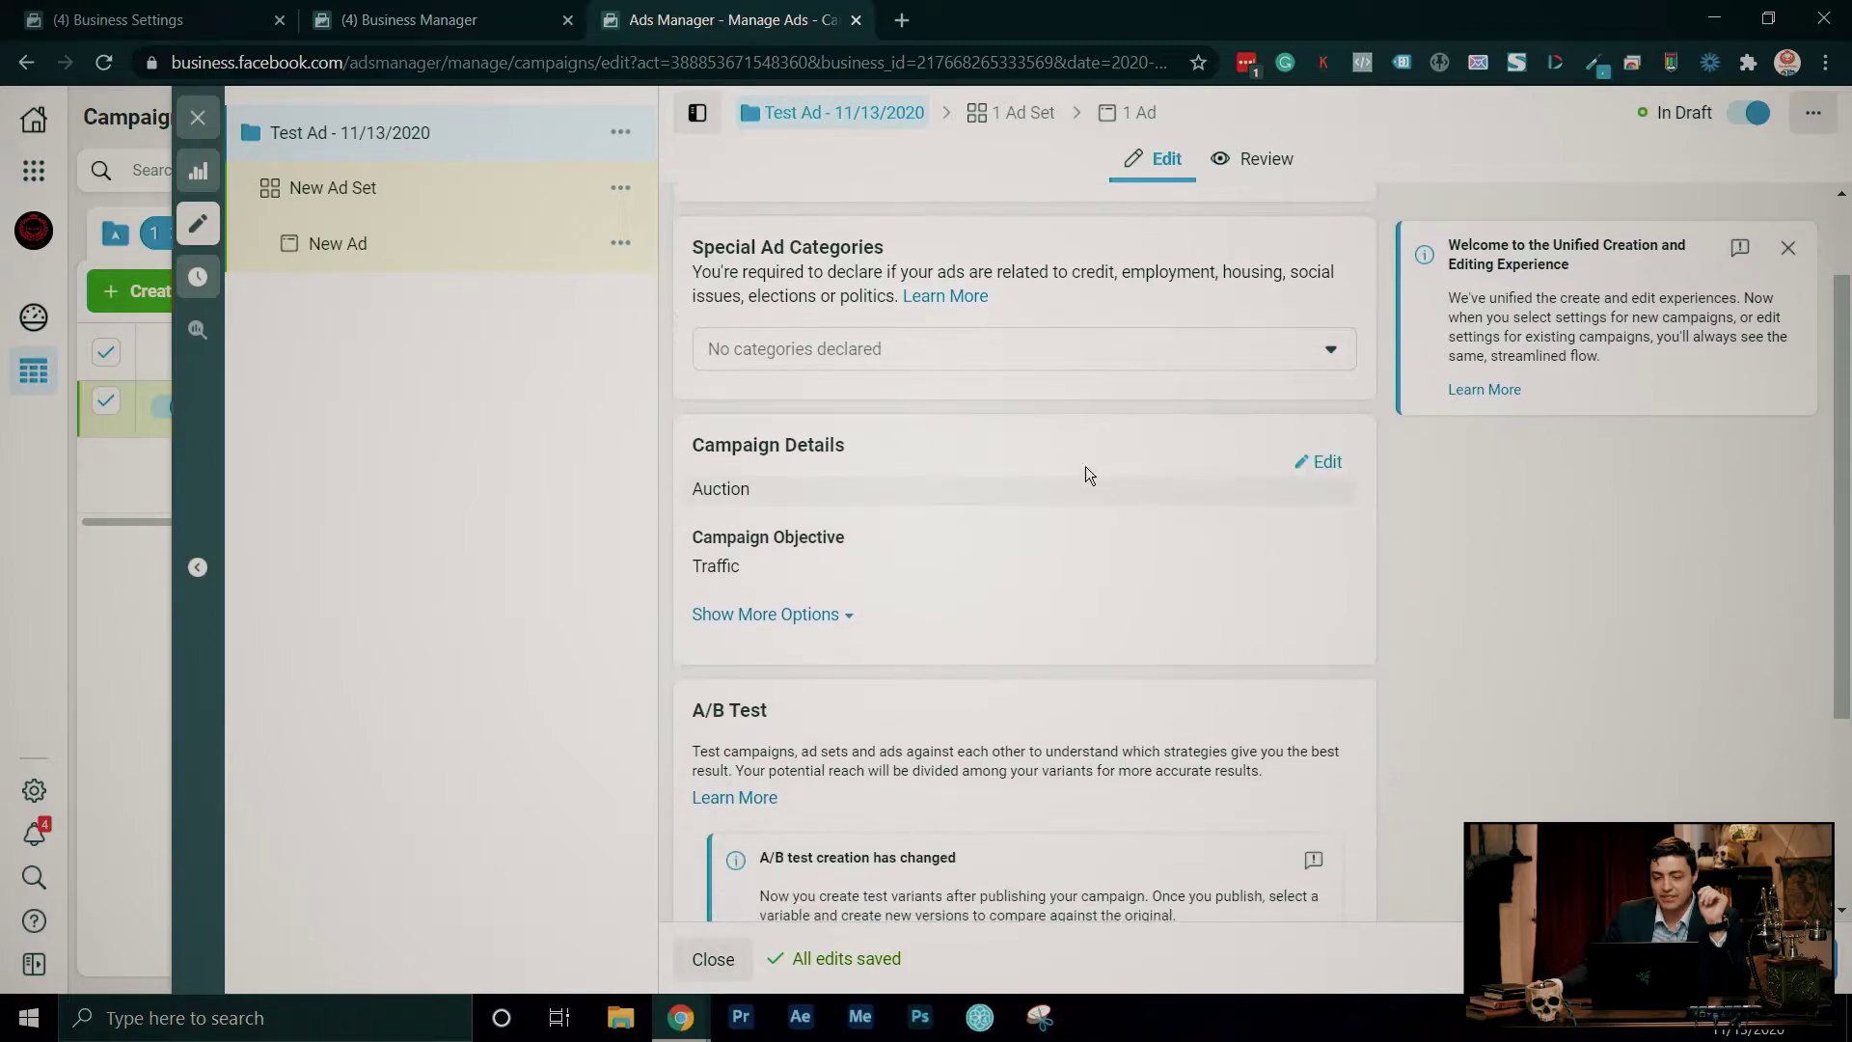
left_click(1026, 352)
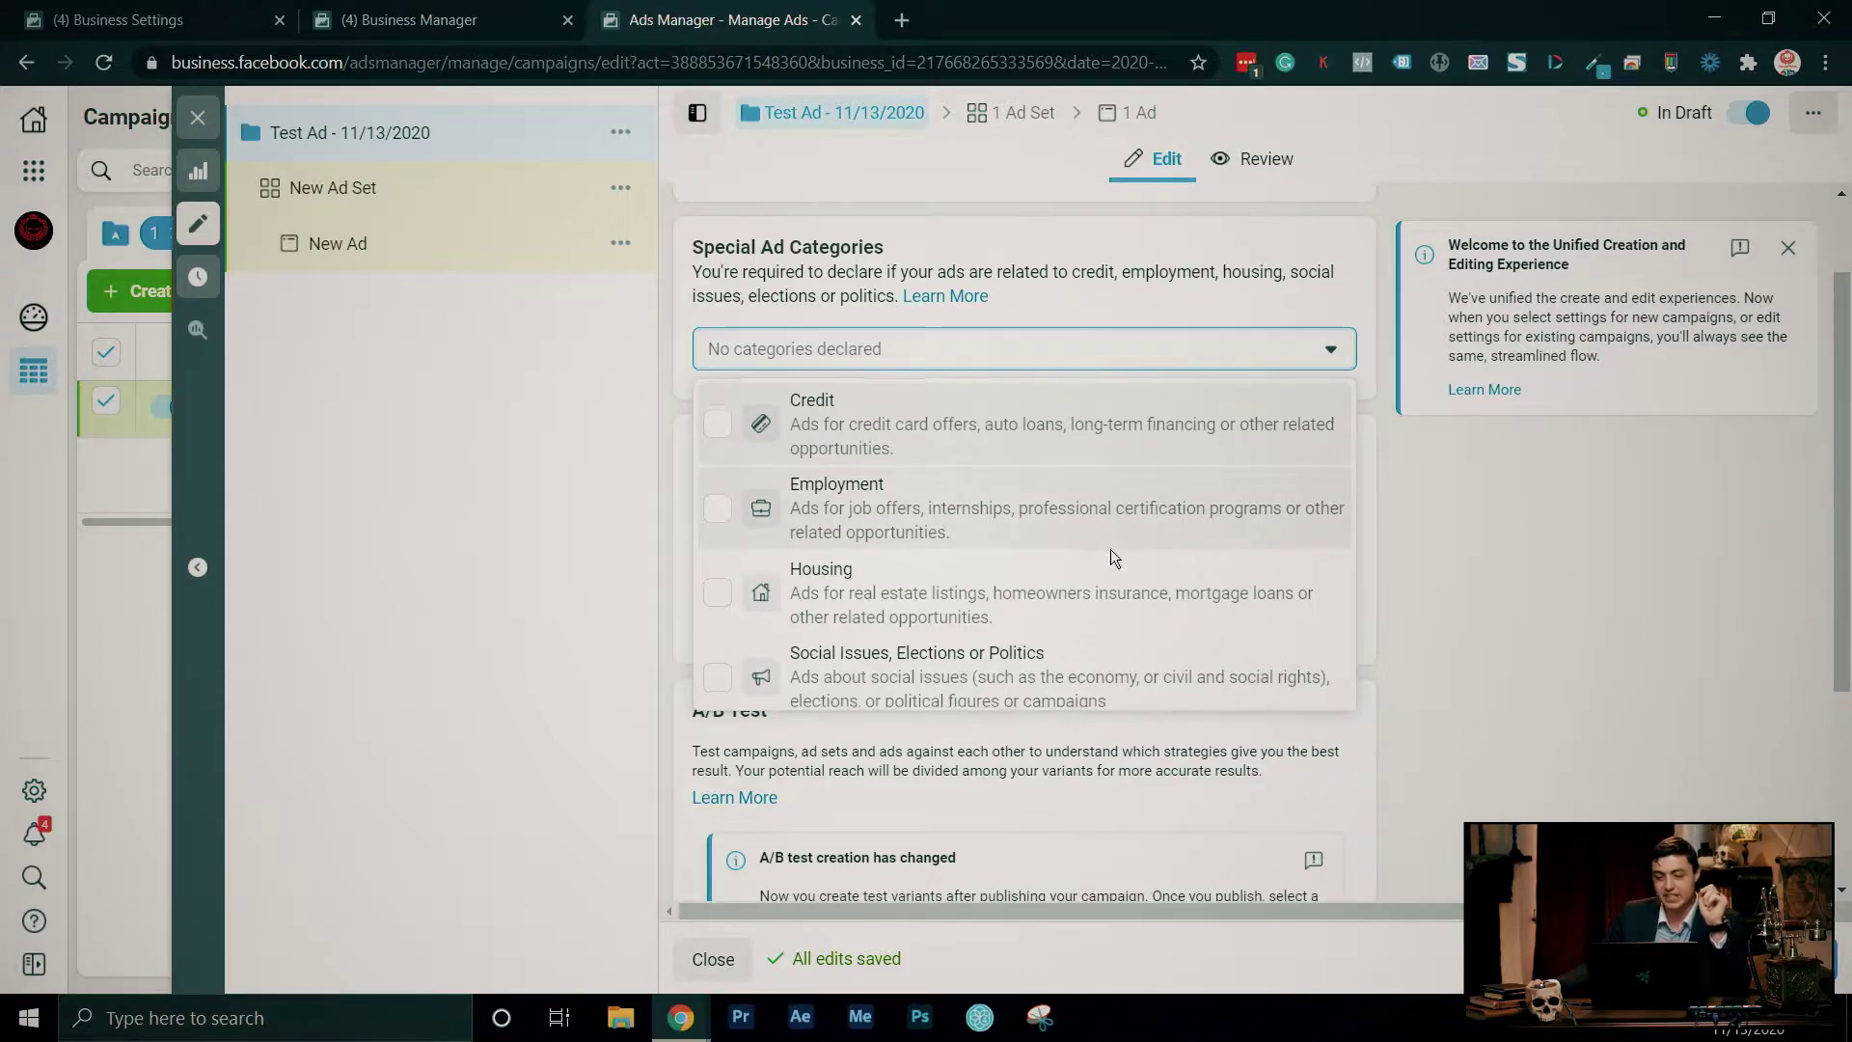
scroll(1111, 552, "down", 1)
scroll(1110, 574, "up", 1)
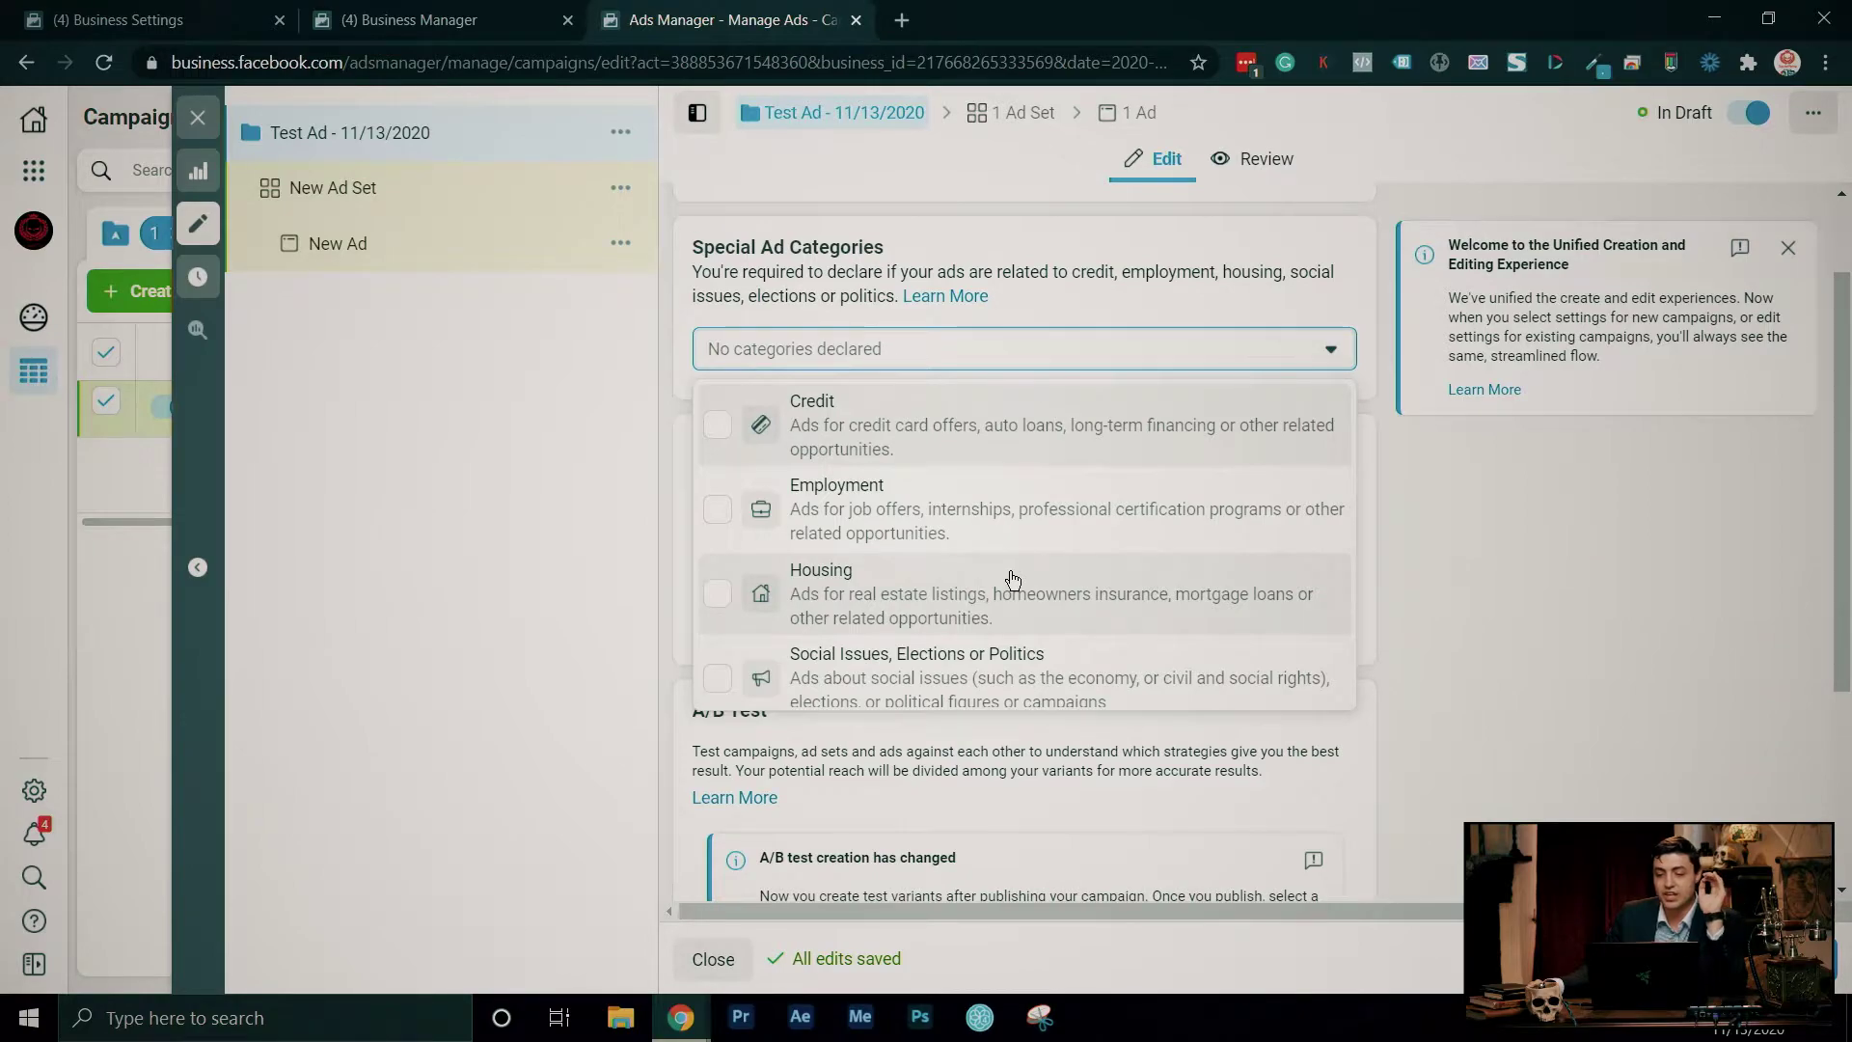
scroll(901, 622, "down", 1)
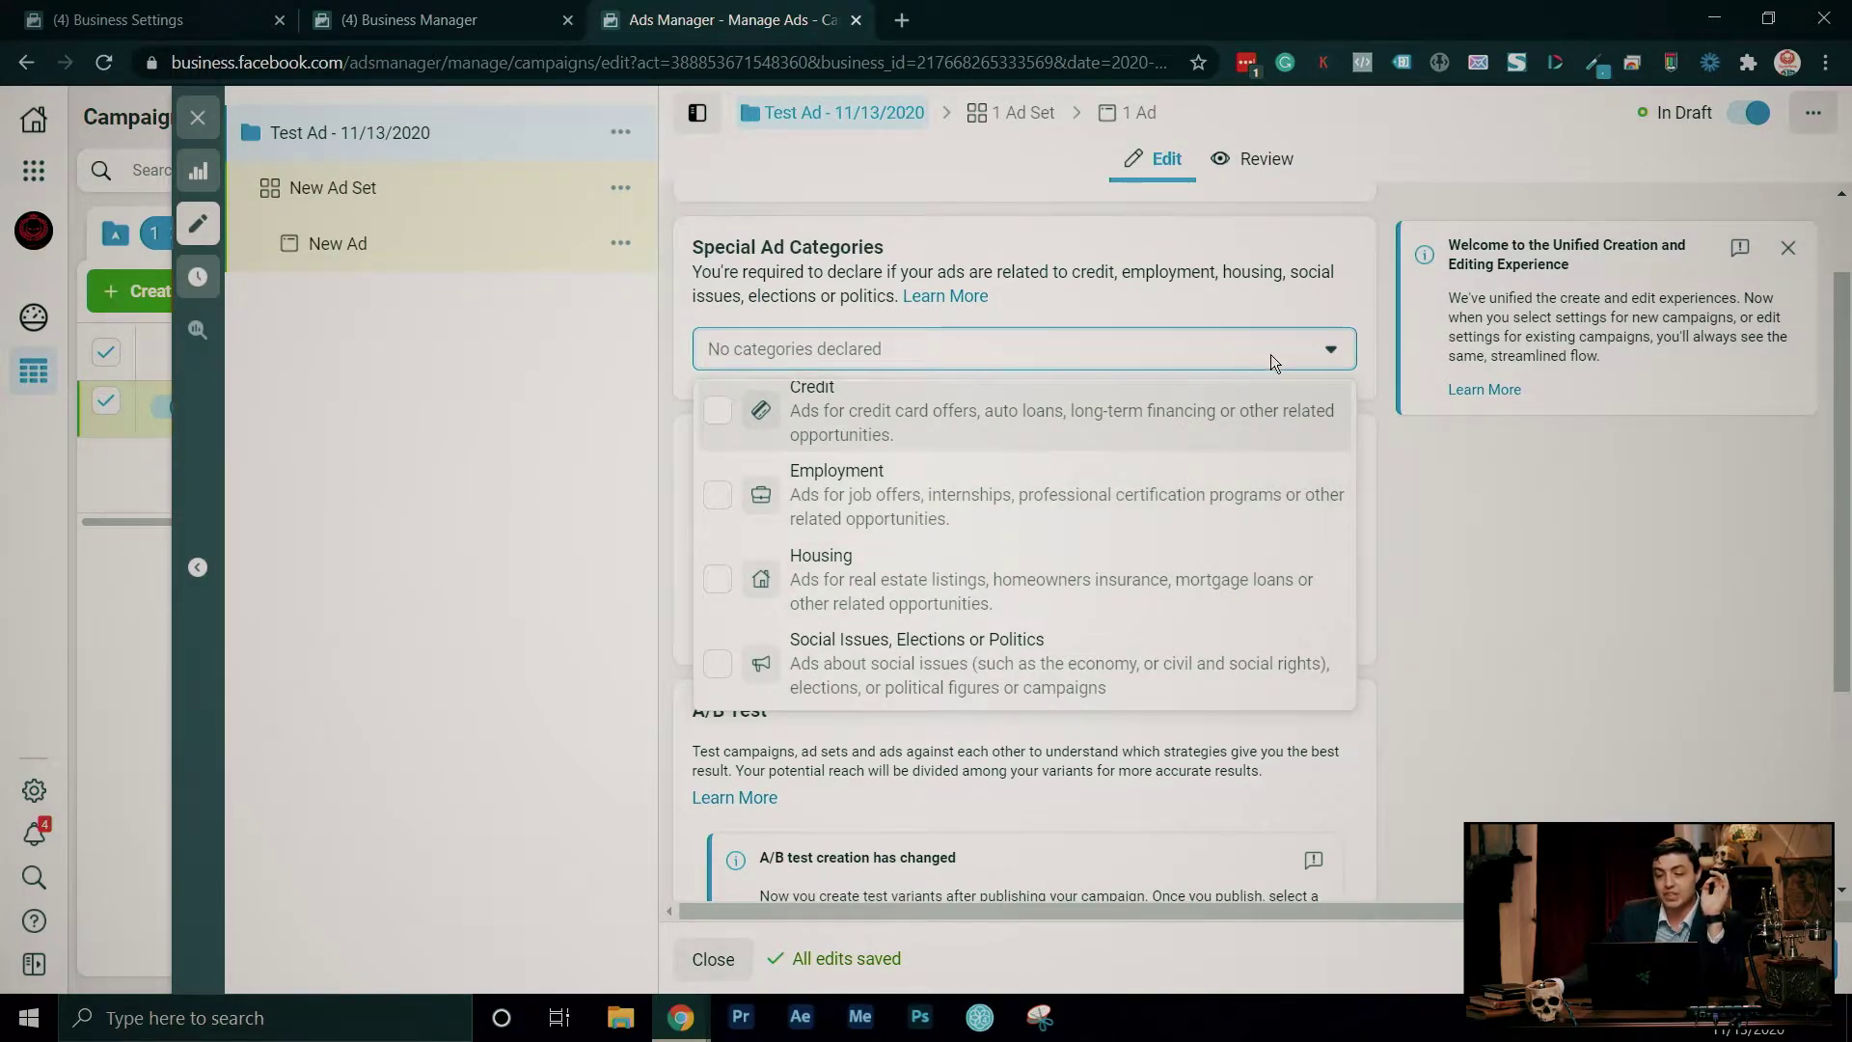
left_click(1305, 352)
- Show the additional options under Campaign Details, including the spending limit, and proceed to the ad set settings
scroll(1244, 472, "down", 3)
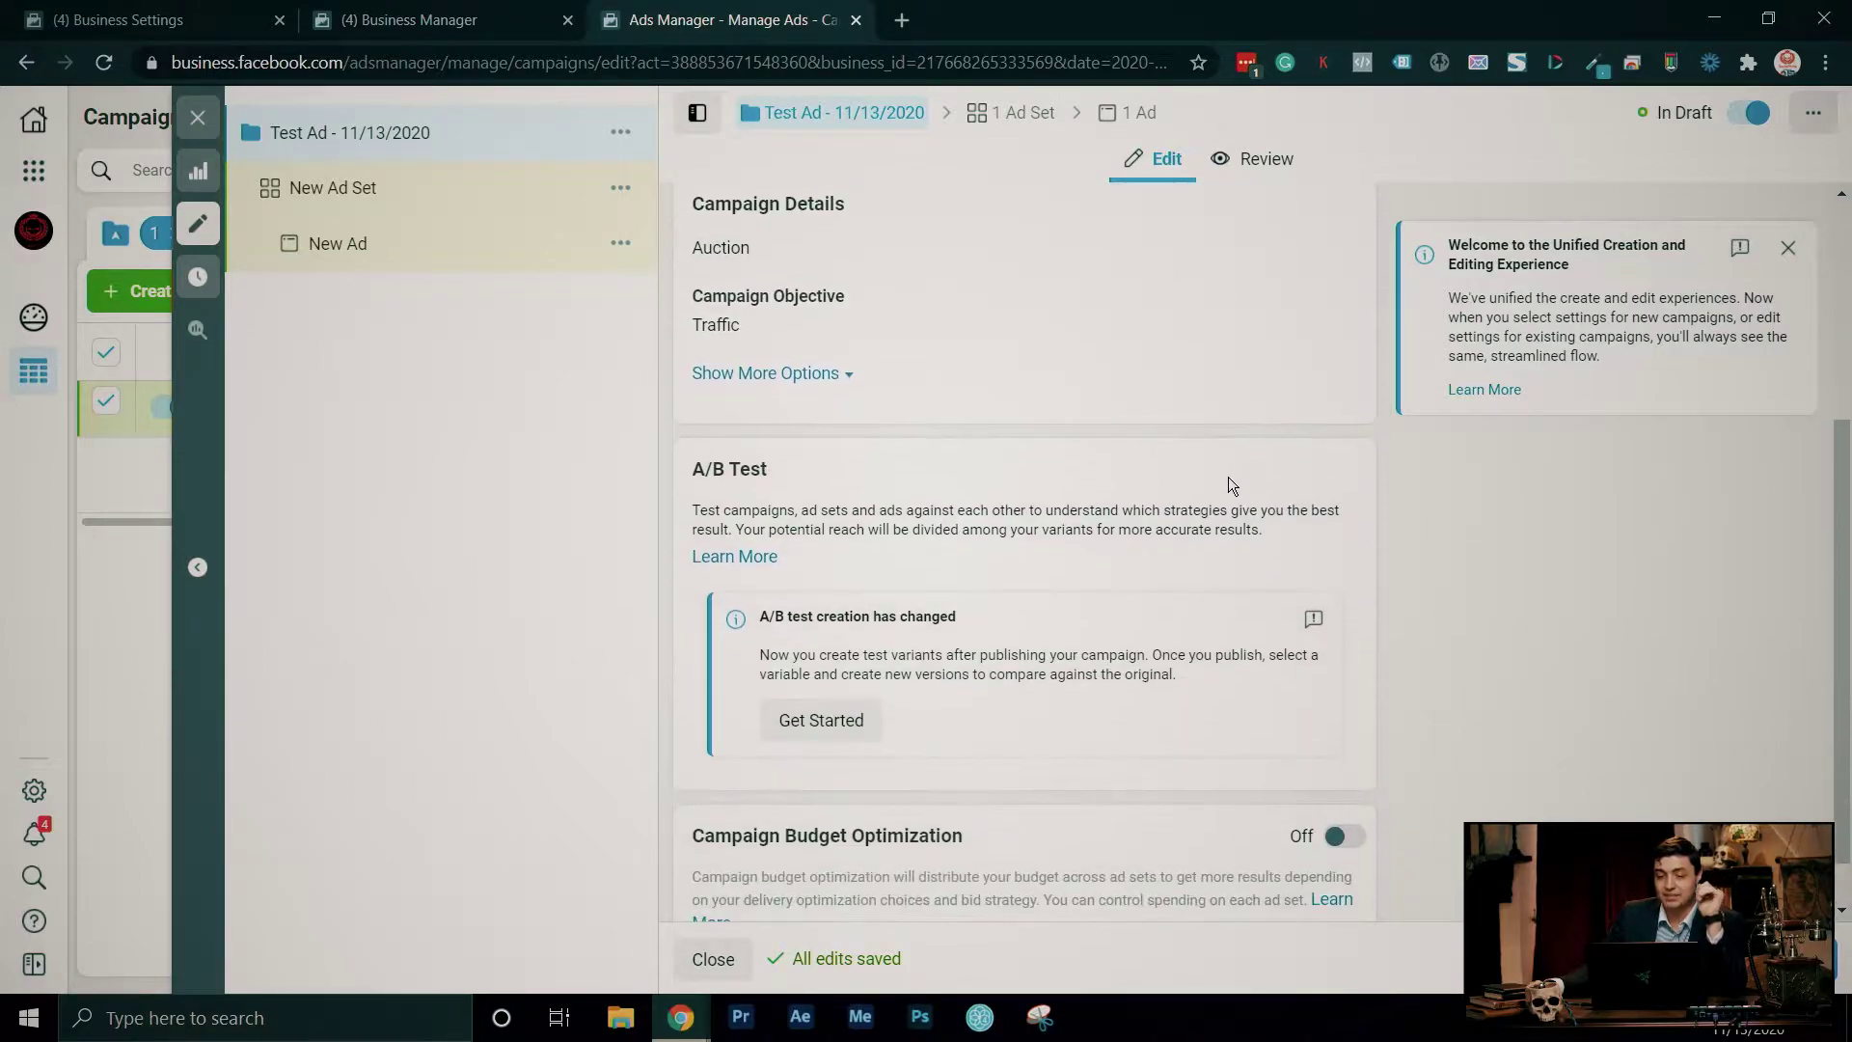
scroll(1229, 476, "up", 1)
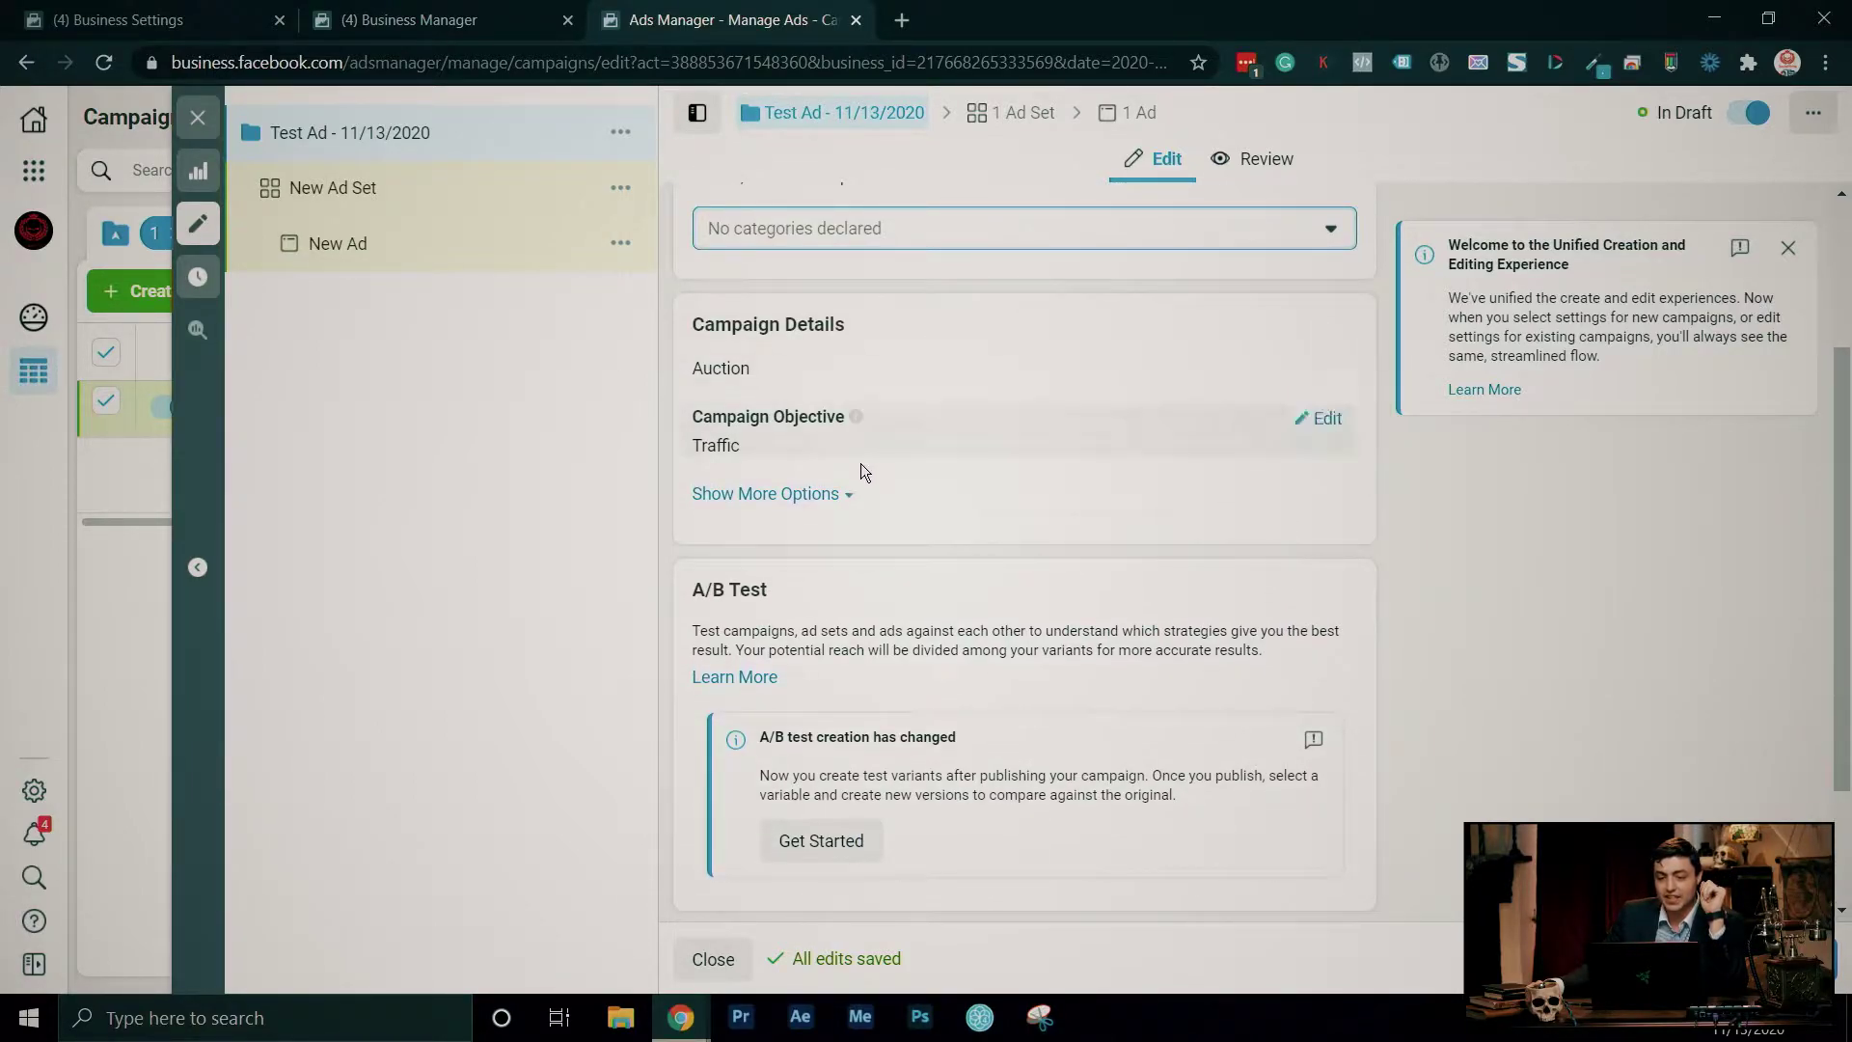
left_click(849, 496)
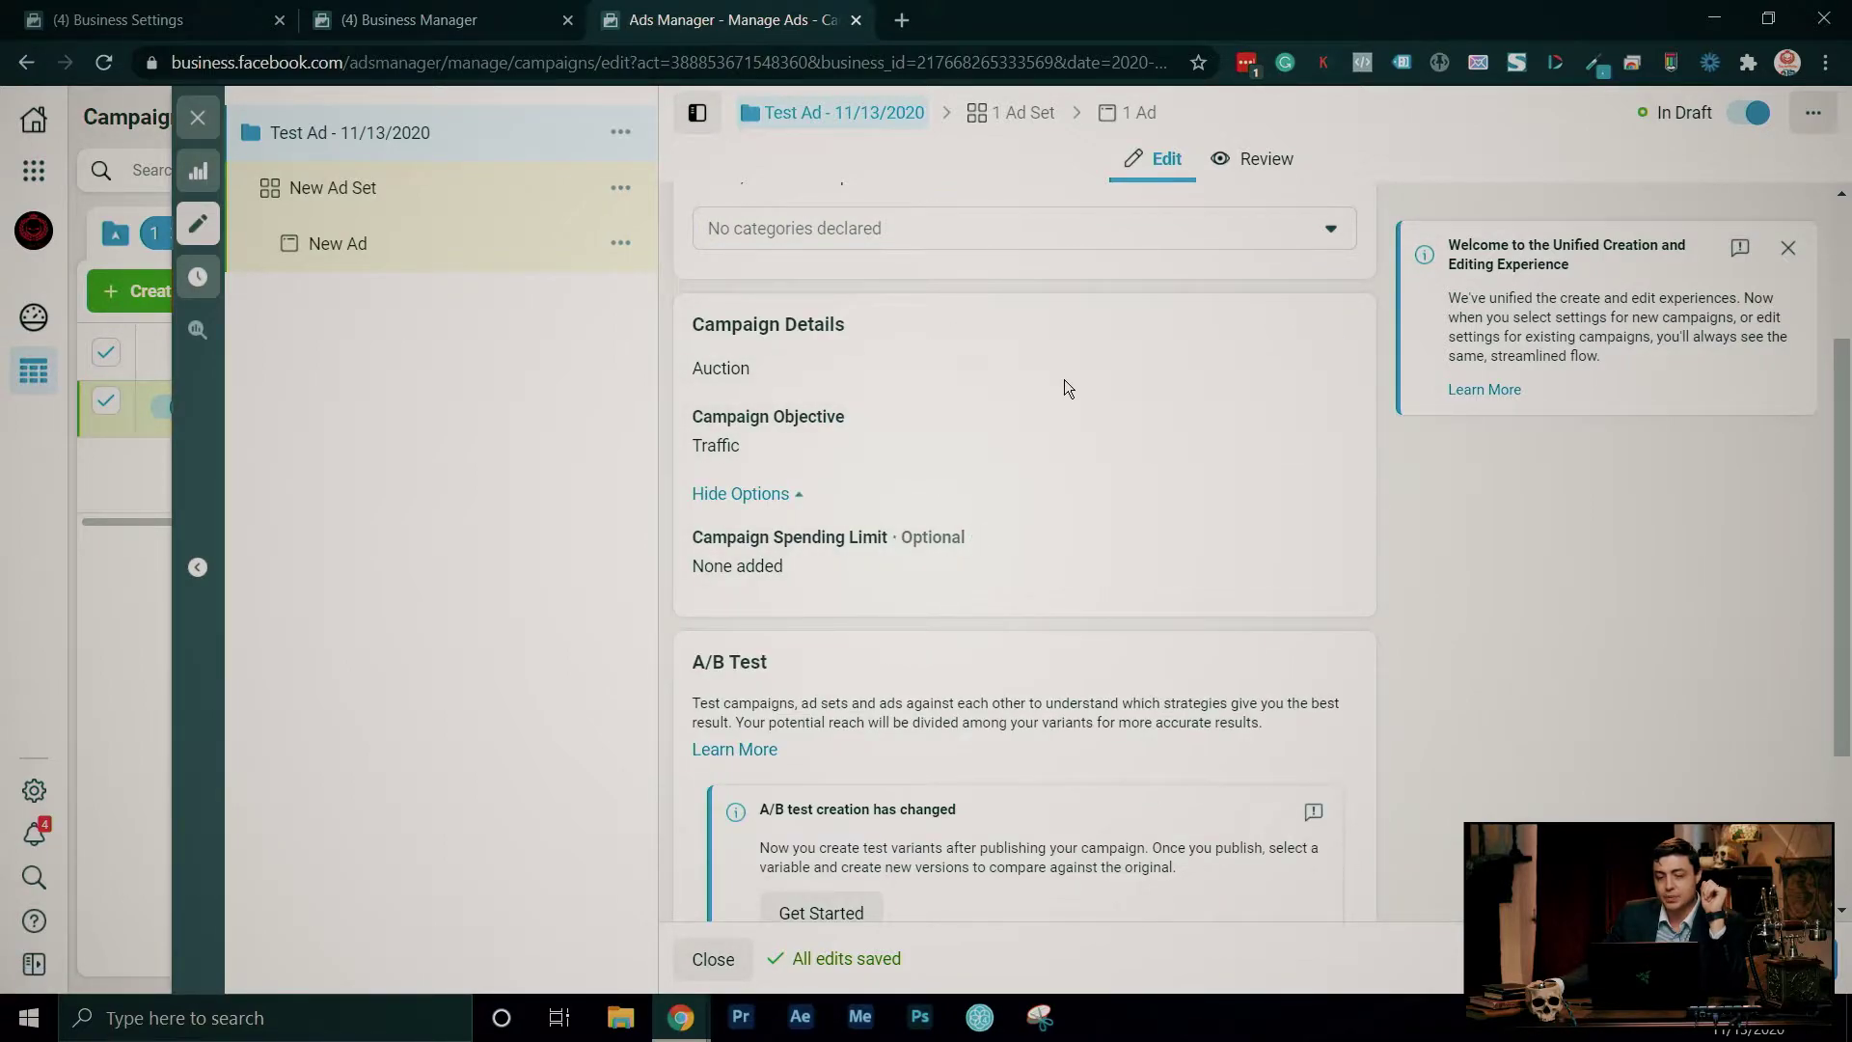
scroll(1345, 503, "down", 2)
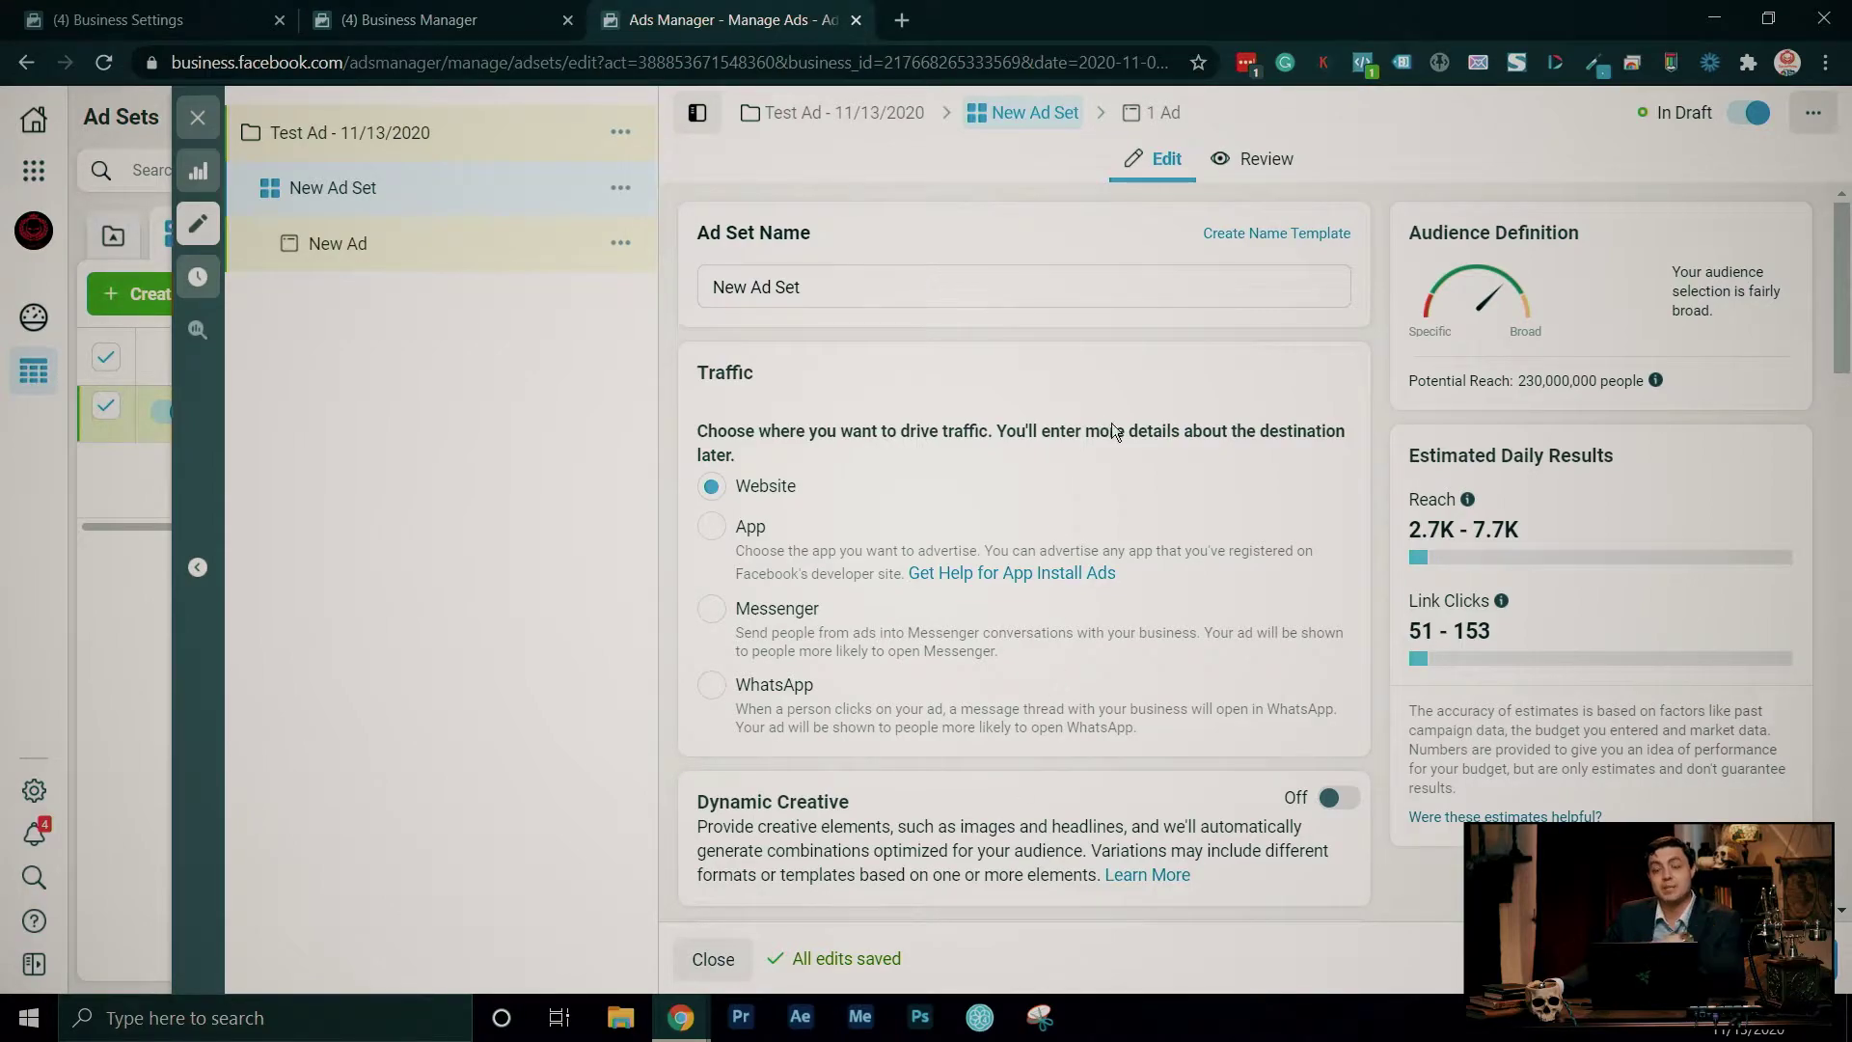
- Preview App as the ad set's traffic destination, and set the destination back to Website
left_click(805, 286)
left_click_drag(805, 287, 681, 308)
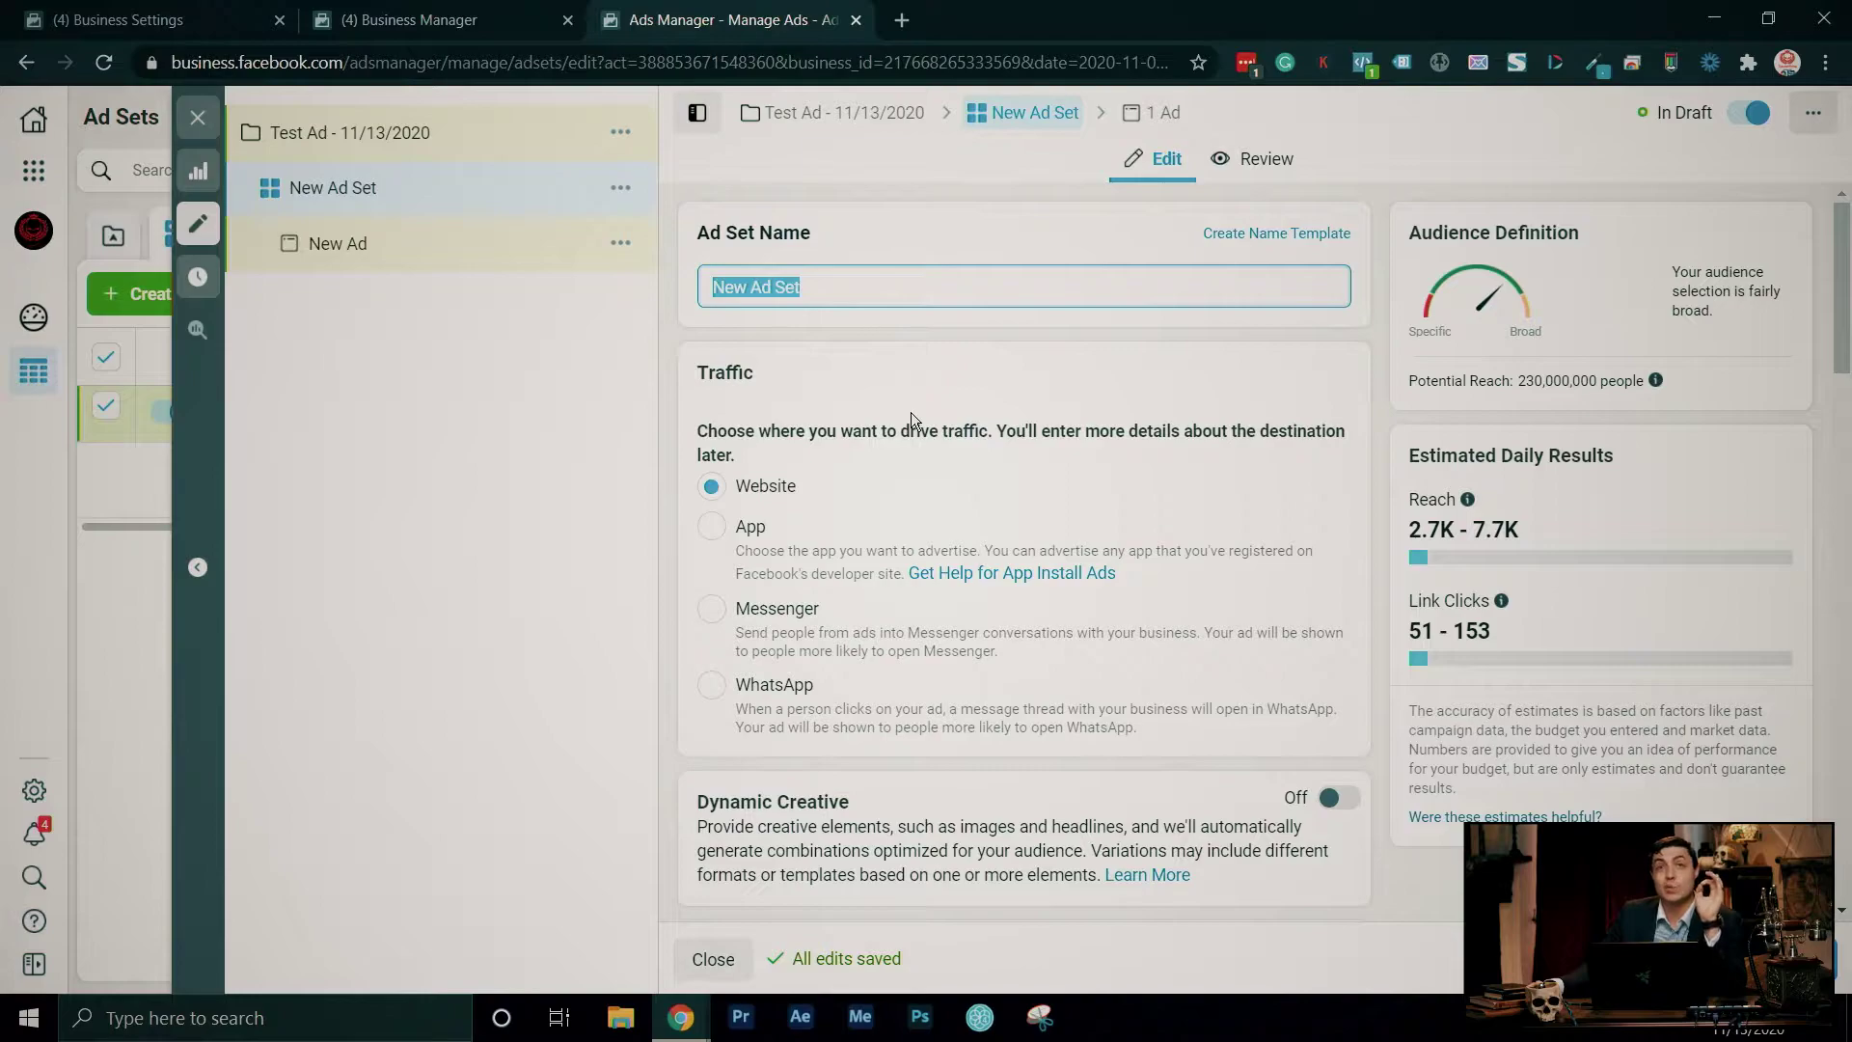
scroll(1003, 407, "down", 3)
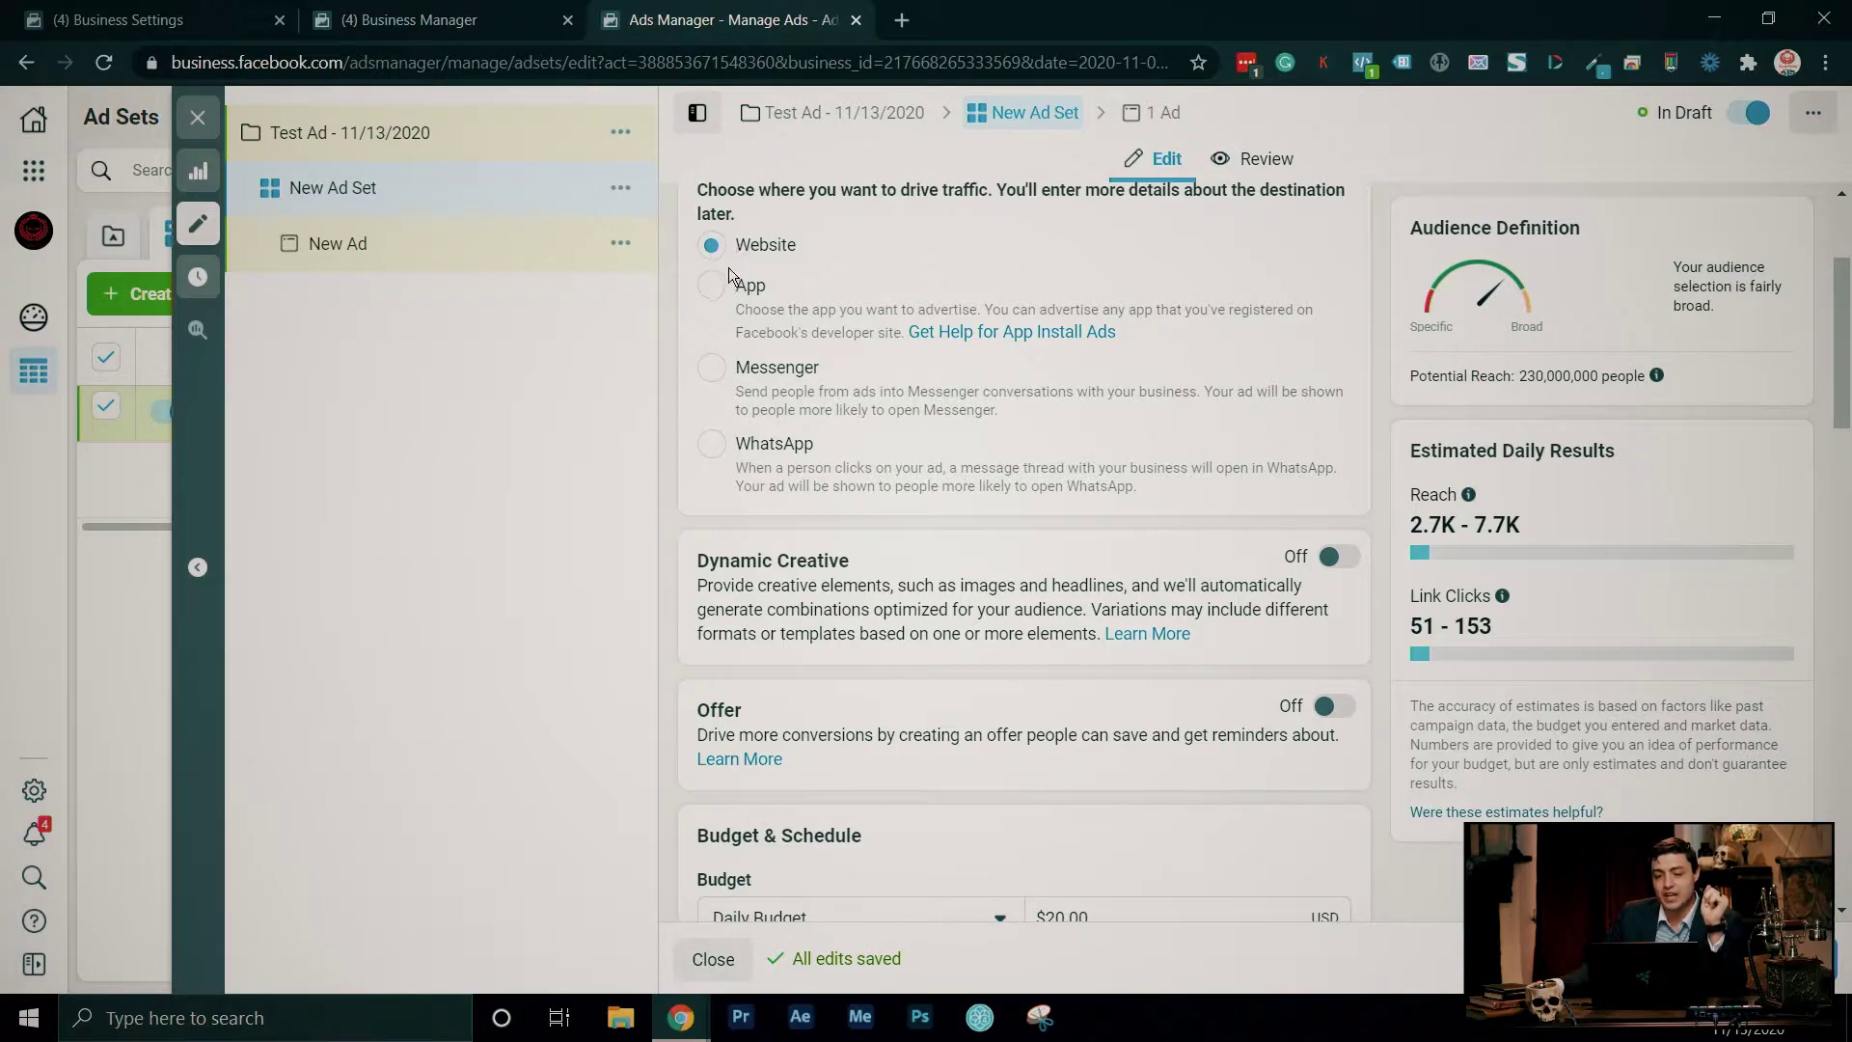
left_click(717, 293)
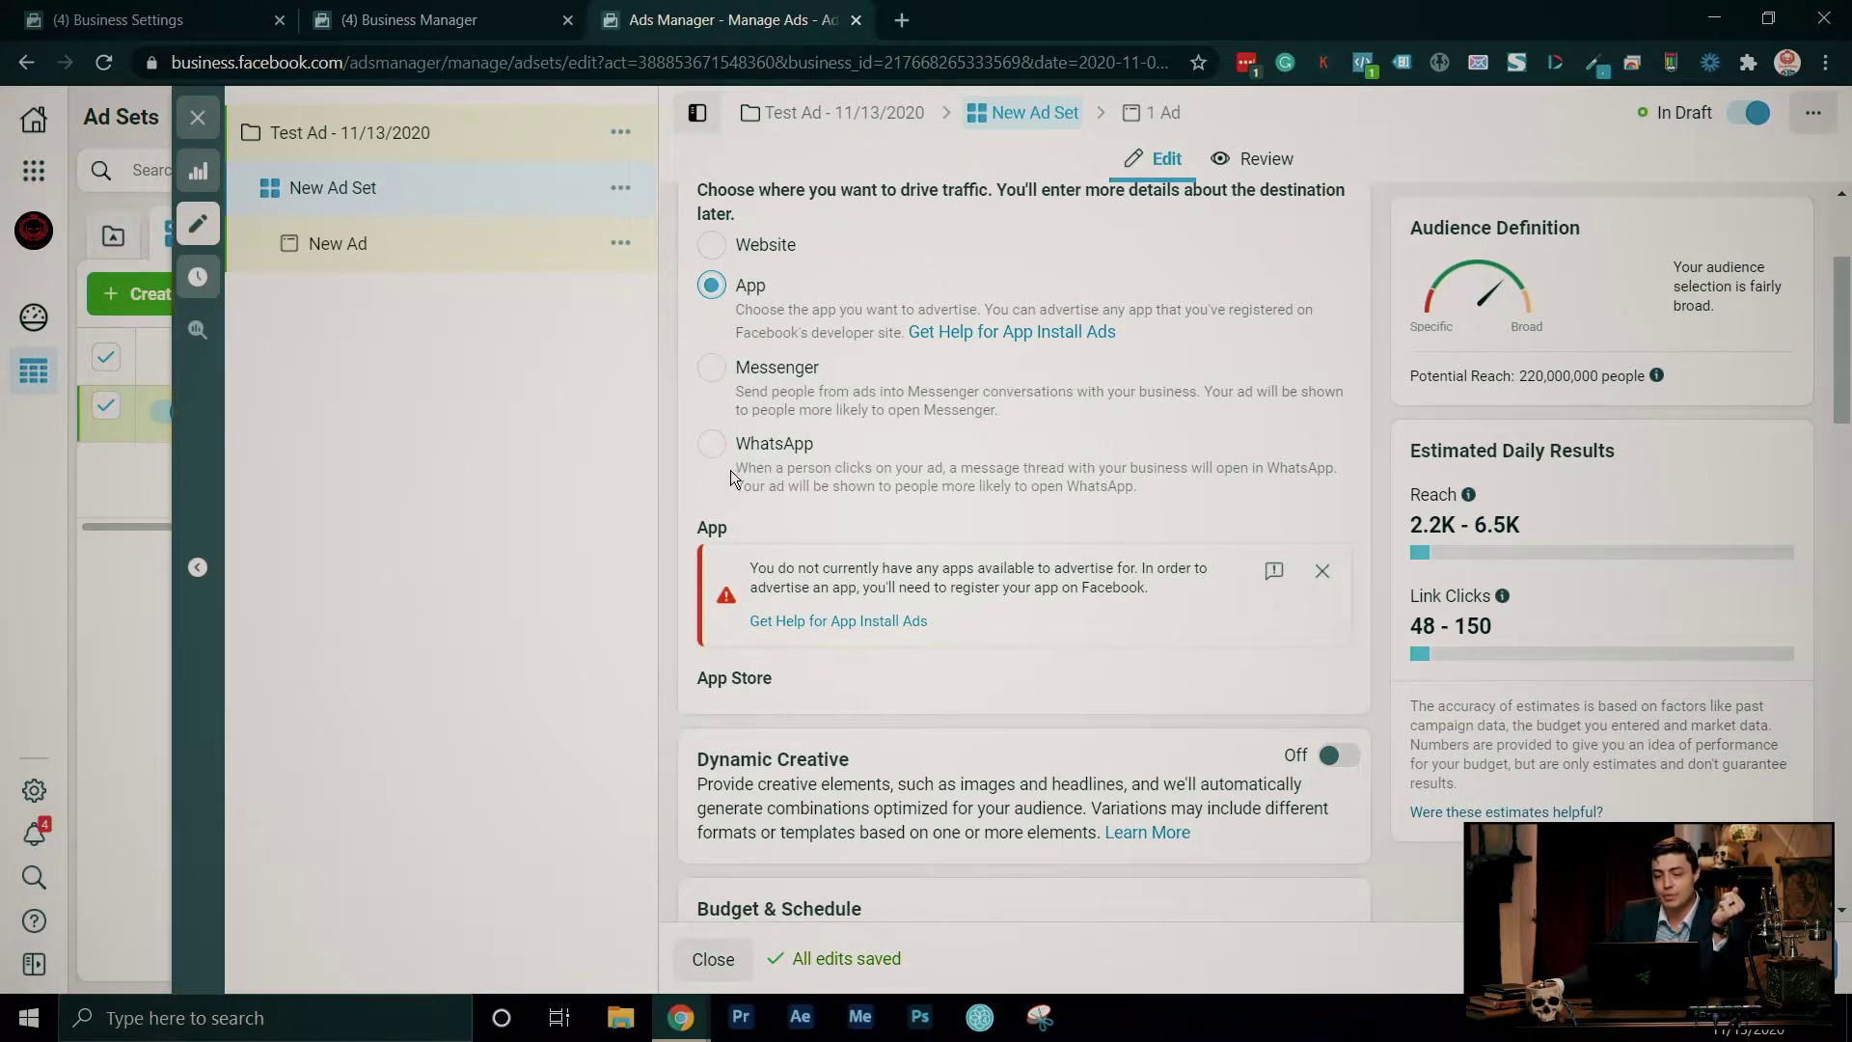
left_click(711, 253)
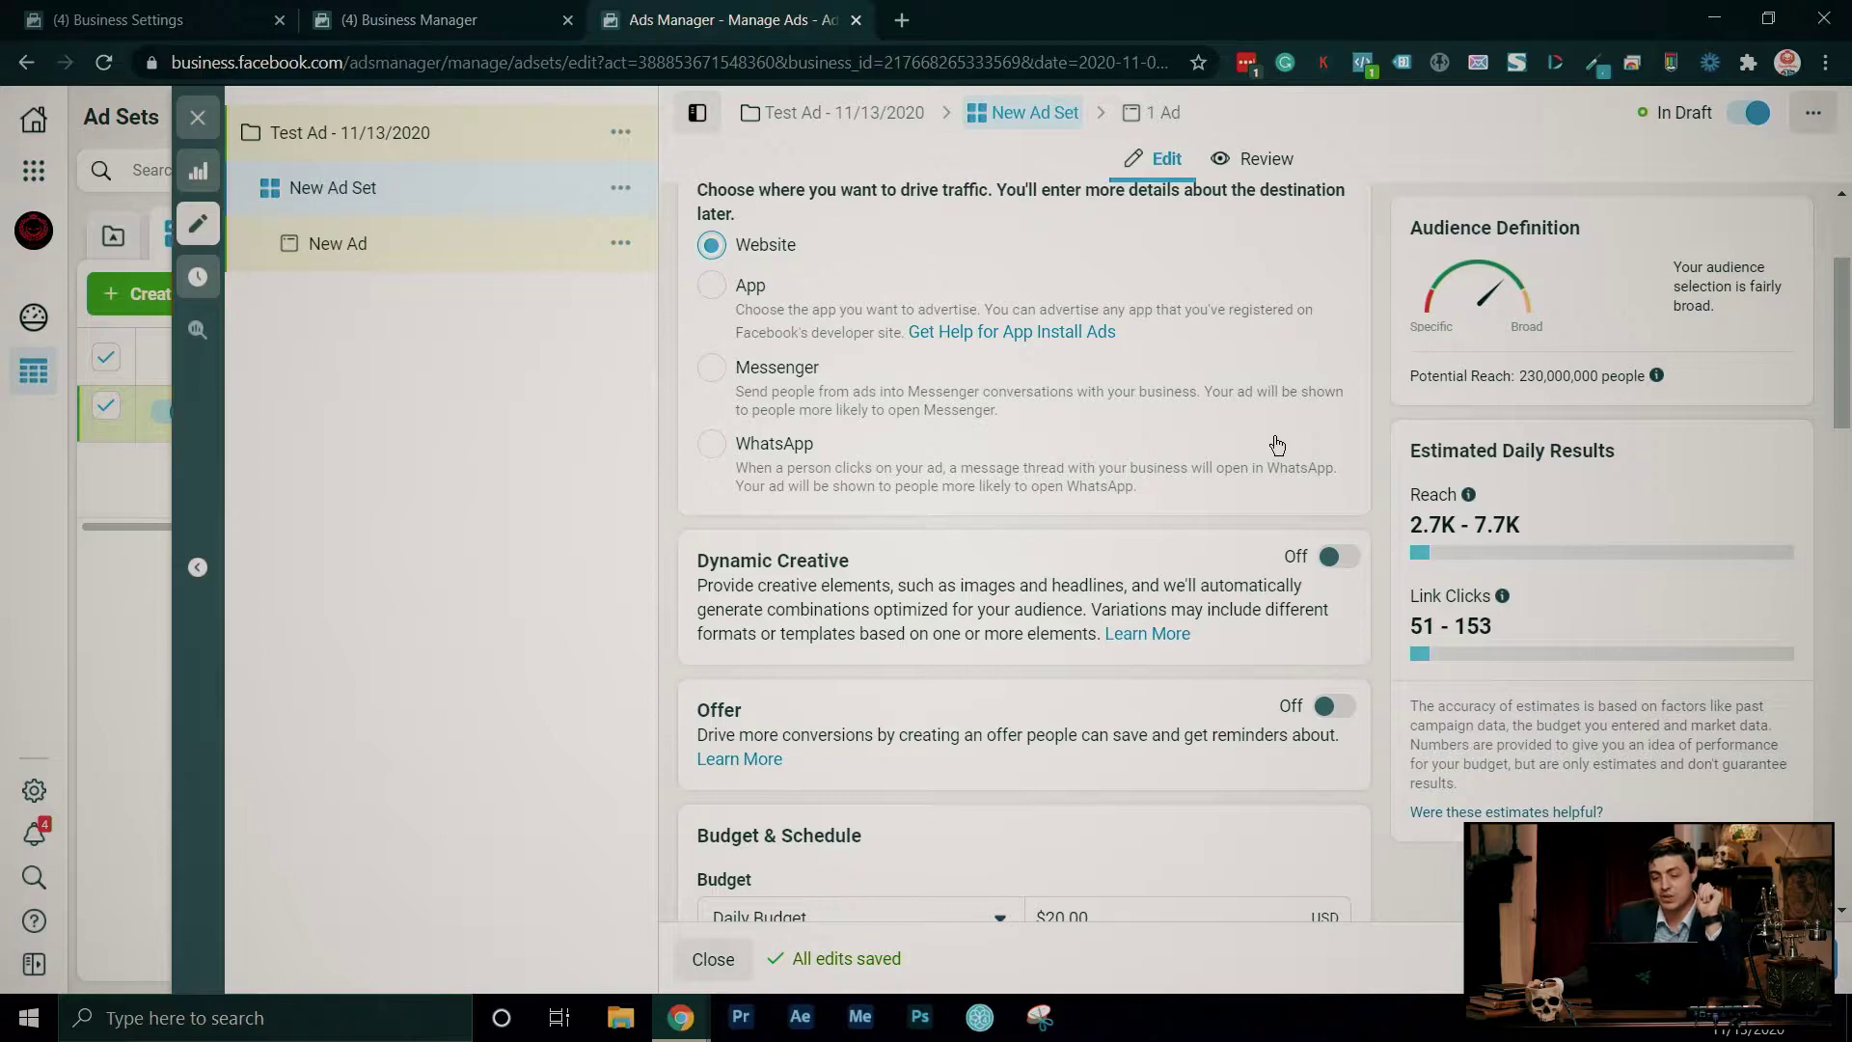
- Examine the ad set's Budget & Schedule settings, choosing Daily Budget from the budget types and checking the amount
scroll(1376, 554, "down", 4)
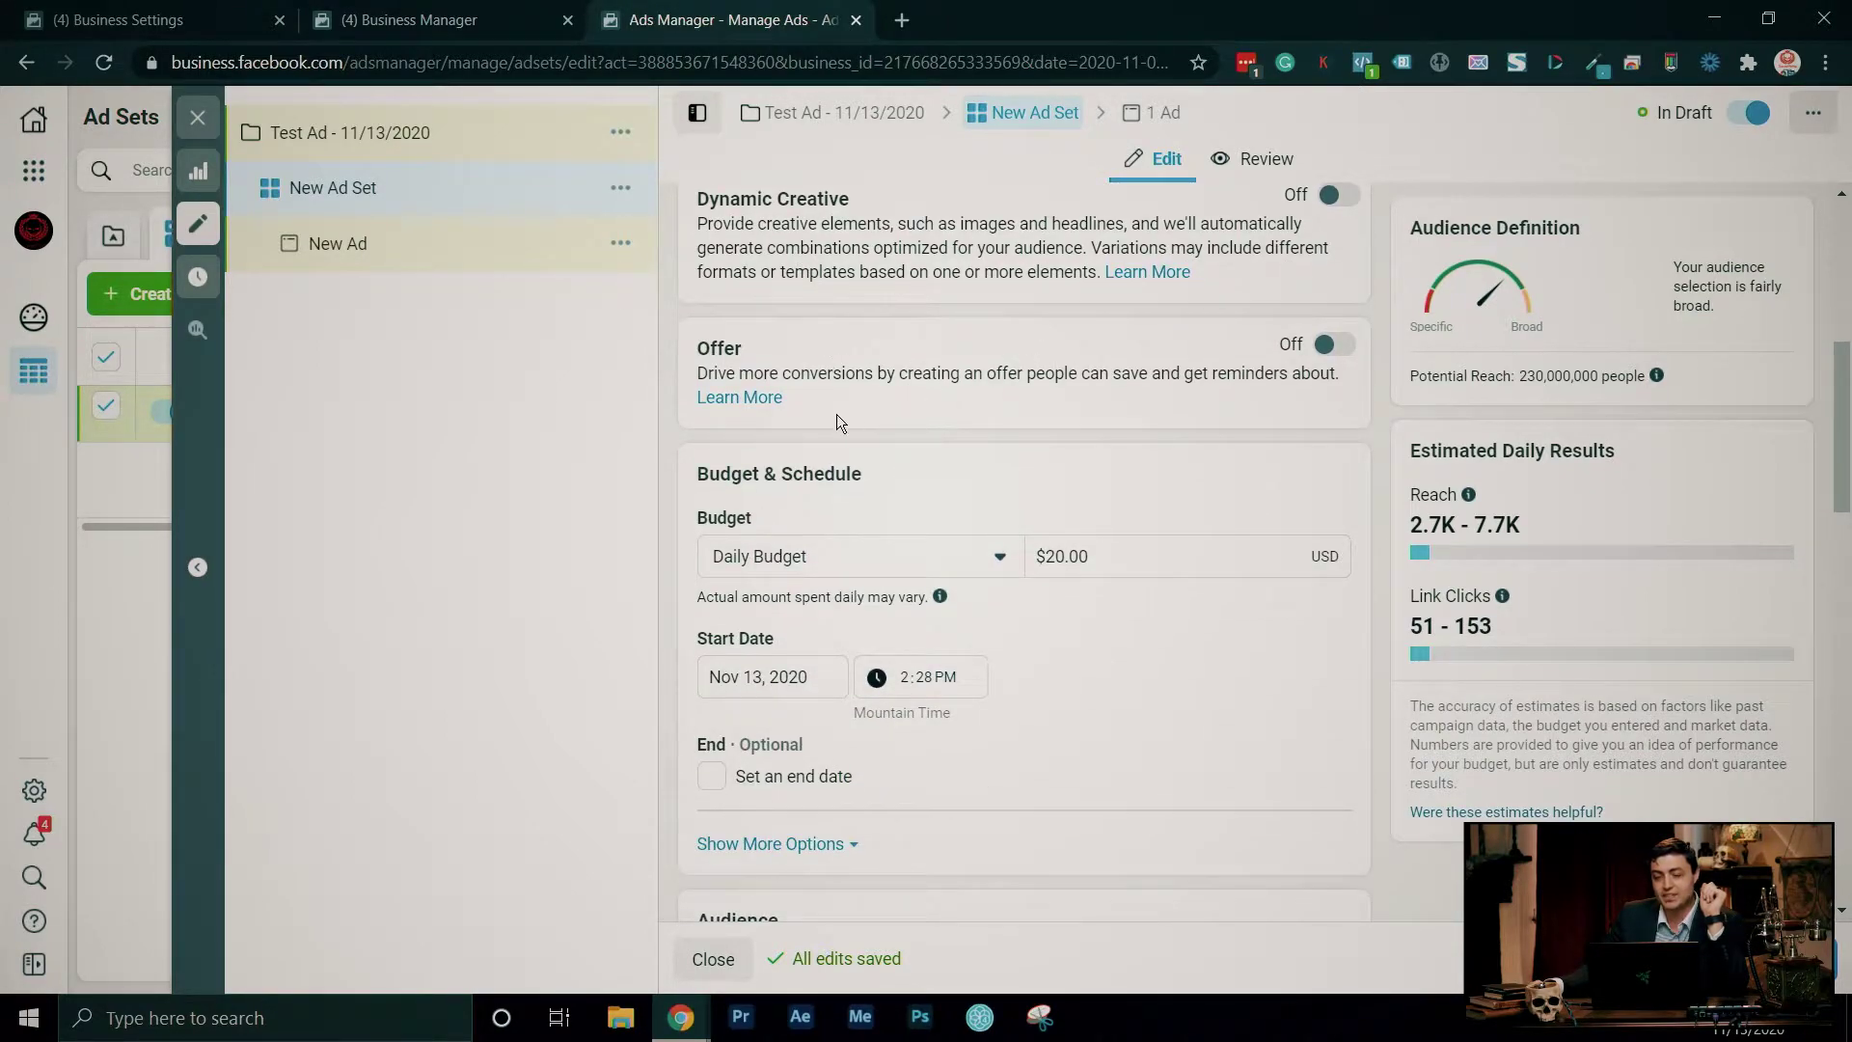
scroll(1322, 444, "down", 3)
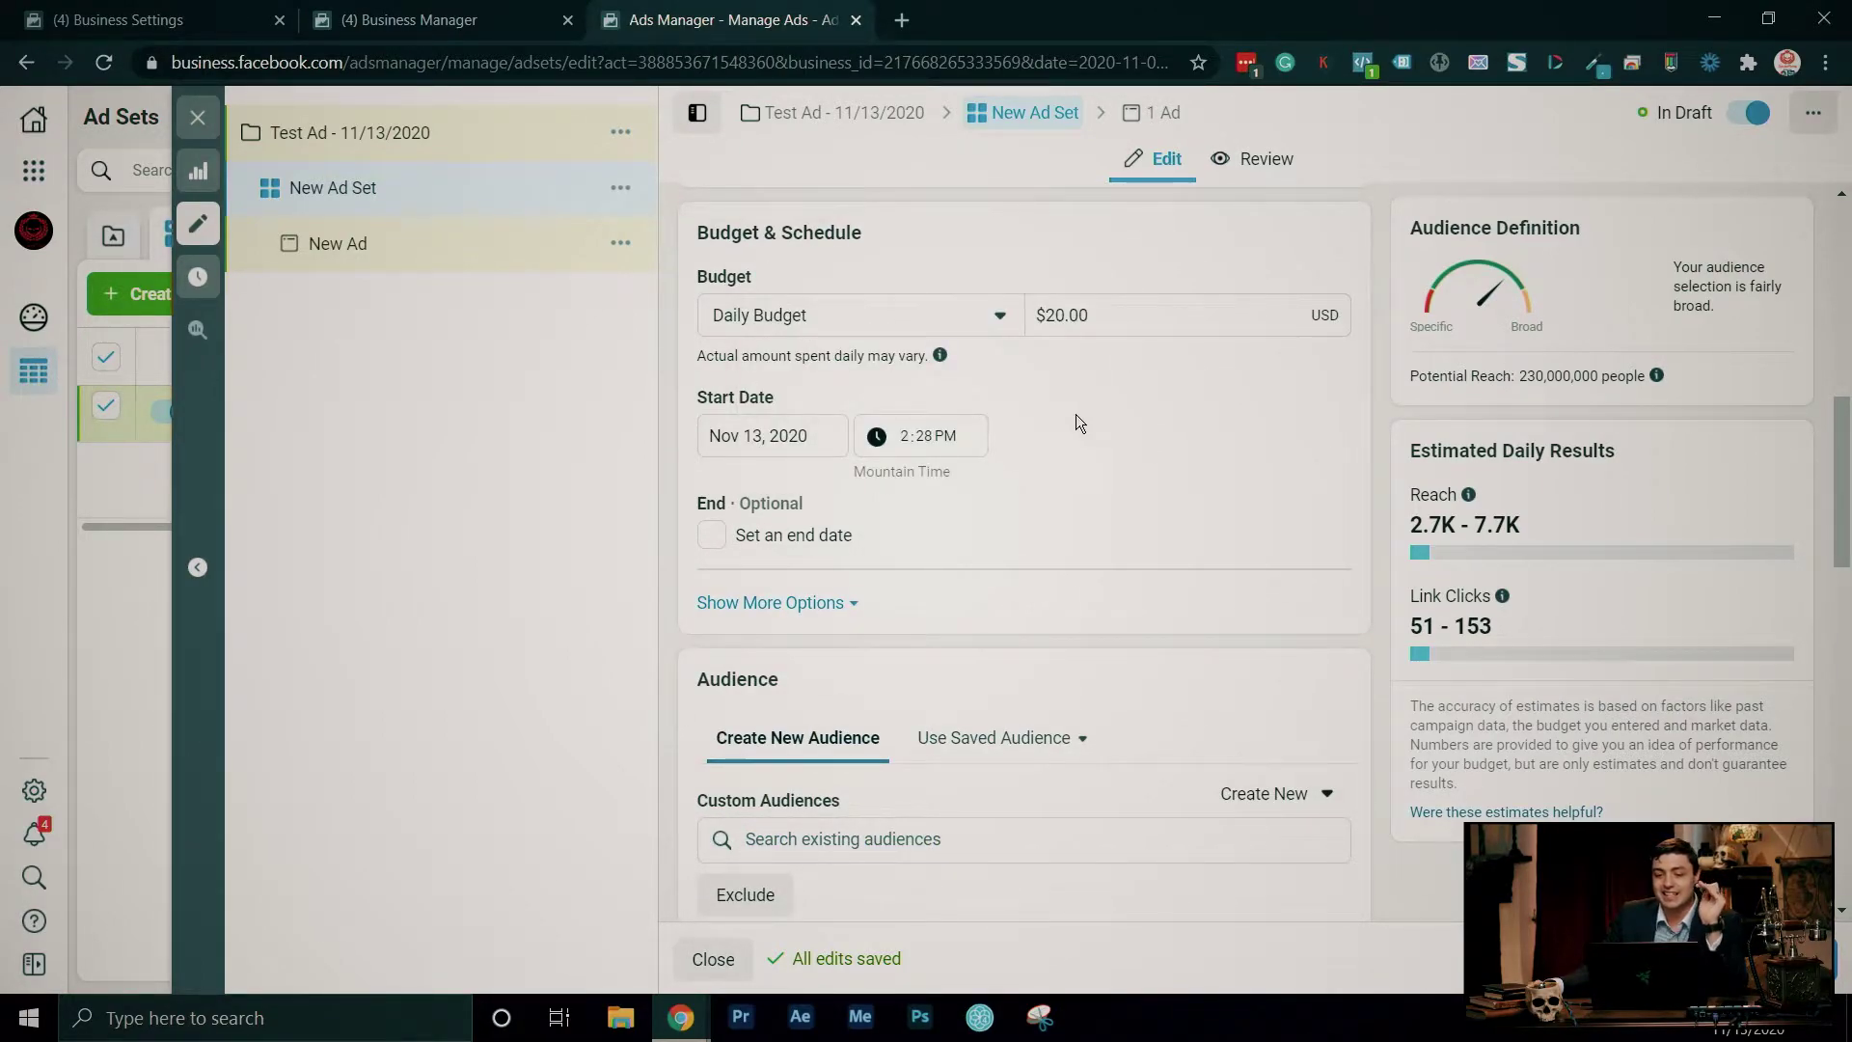
left_click(998, 318)
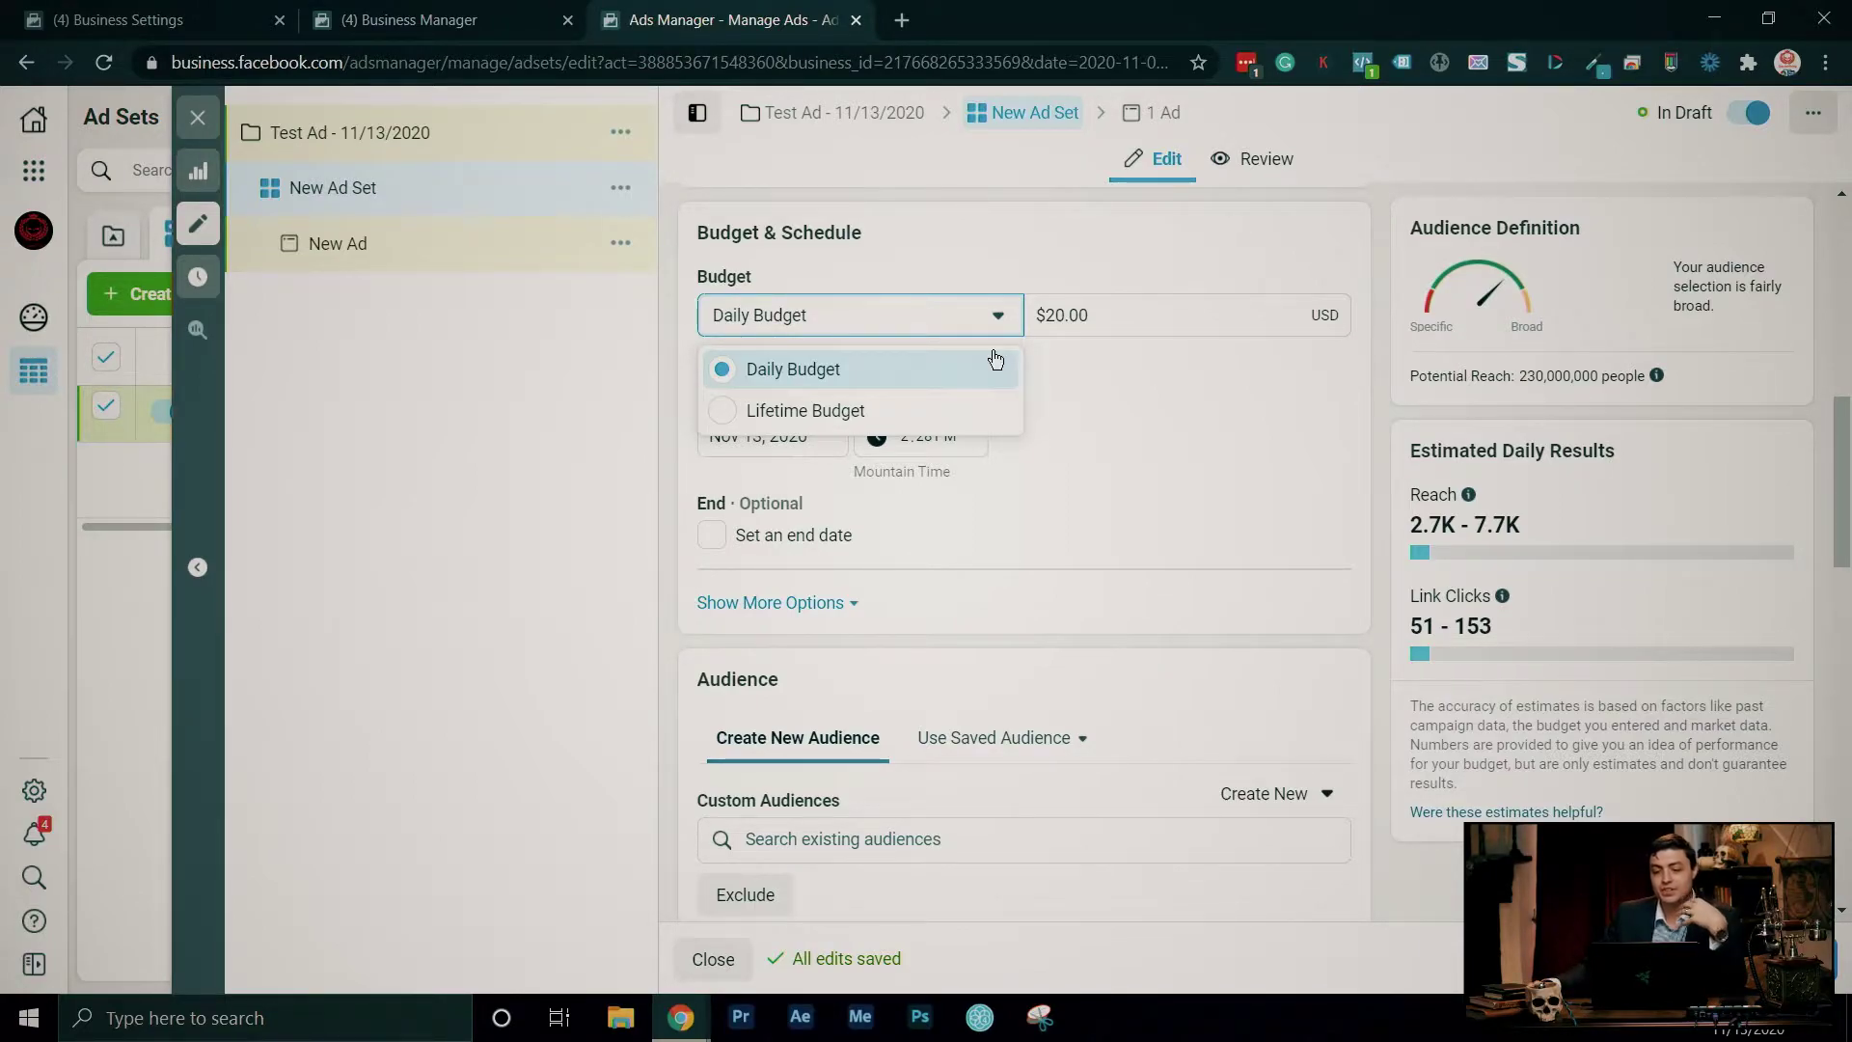
left_click(991, 363)
triple_click(1104, 327)
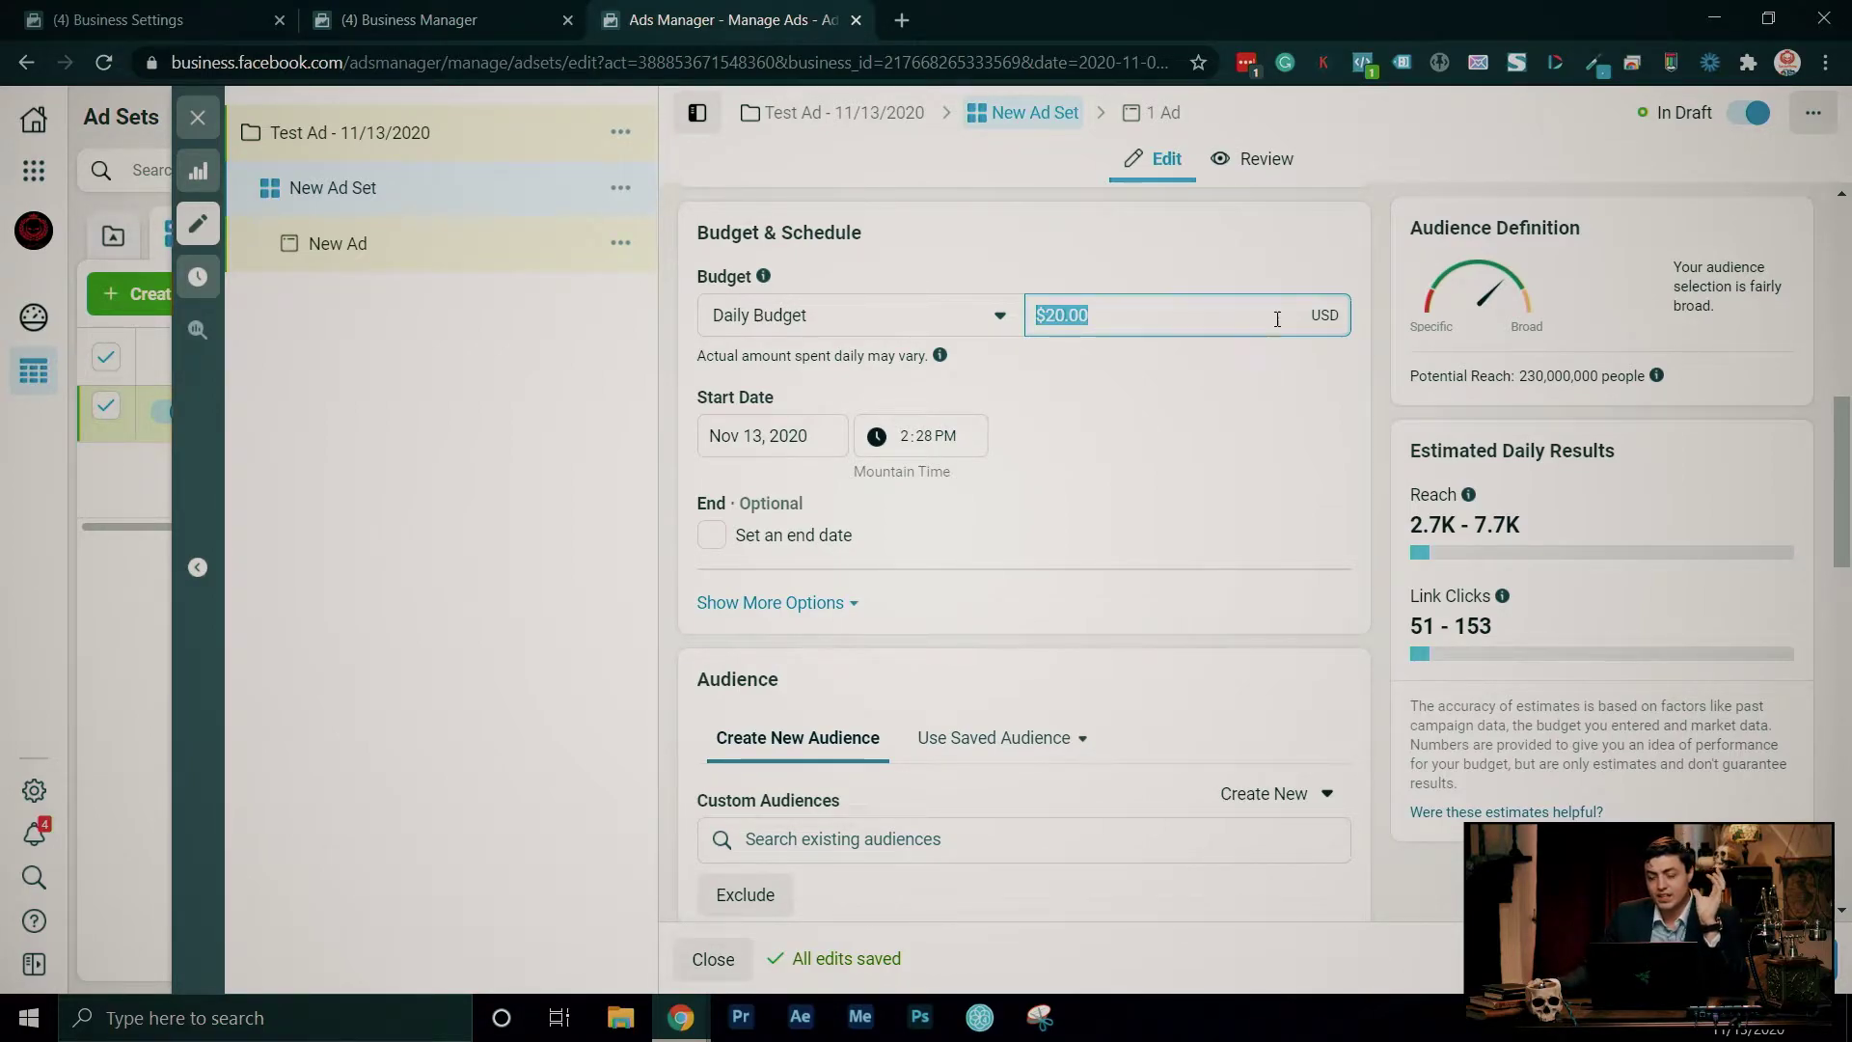
left_click(1247, 384)
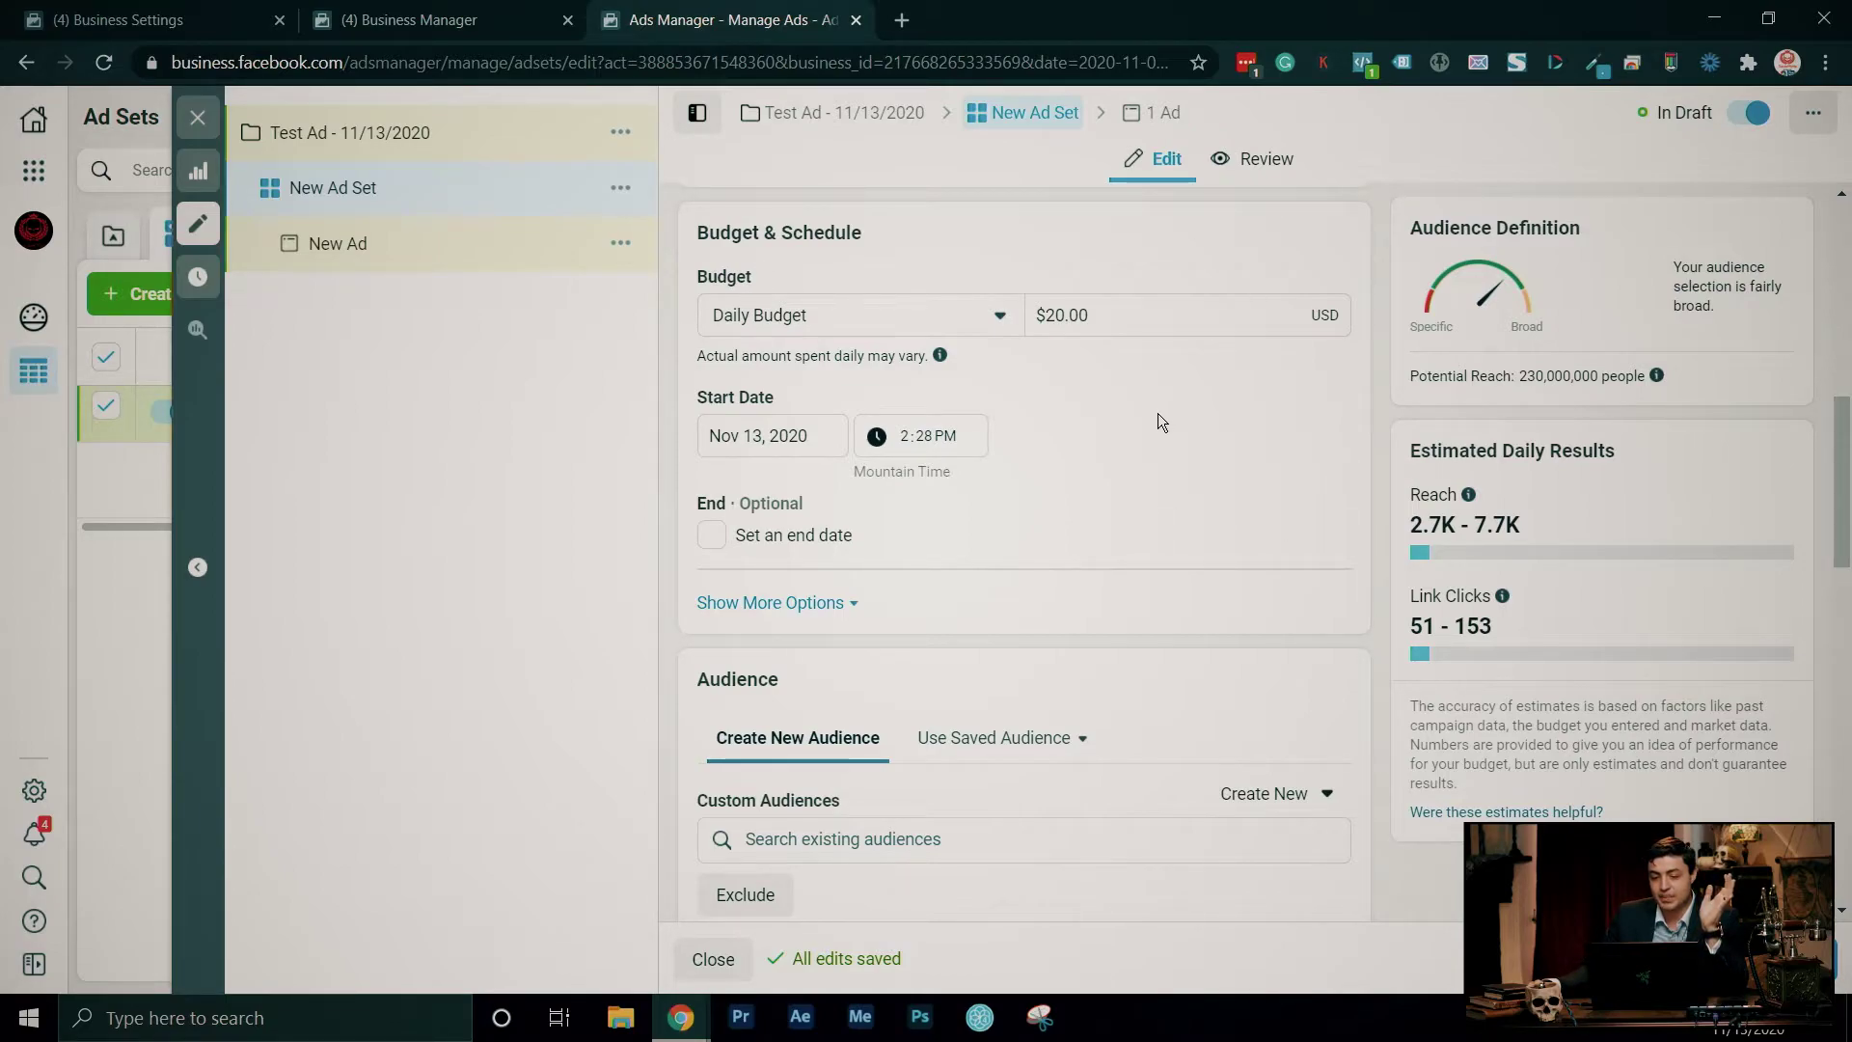
- Show the additional Budget & Schedule options to check the ad scheduling setting
scroll(1157, 413, "down", 1)
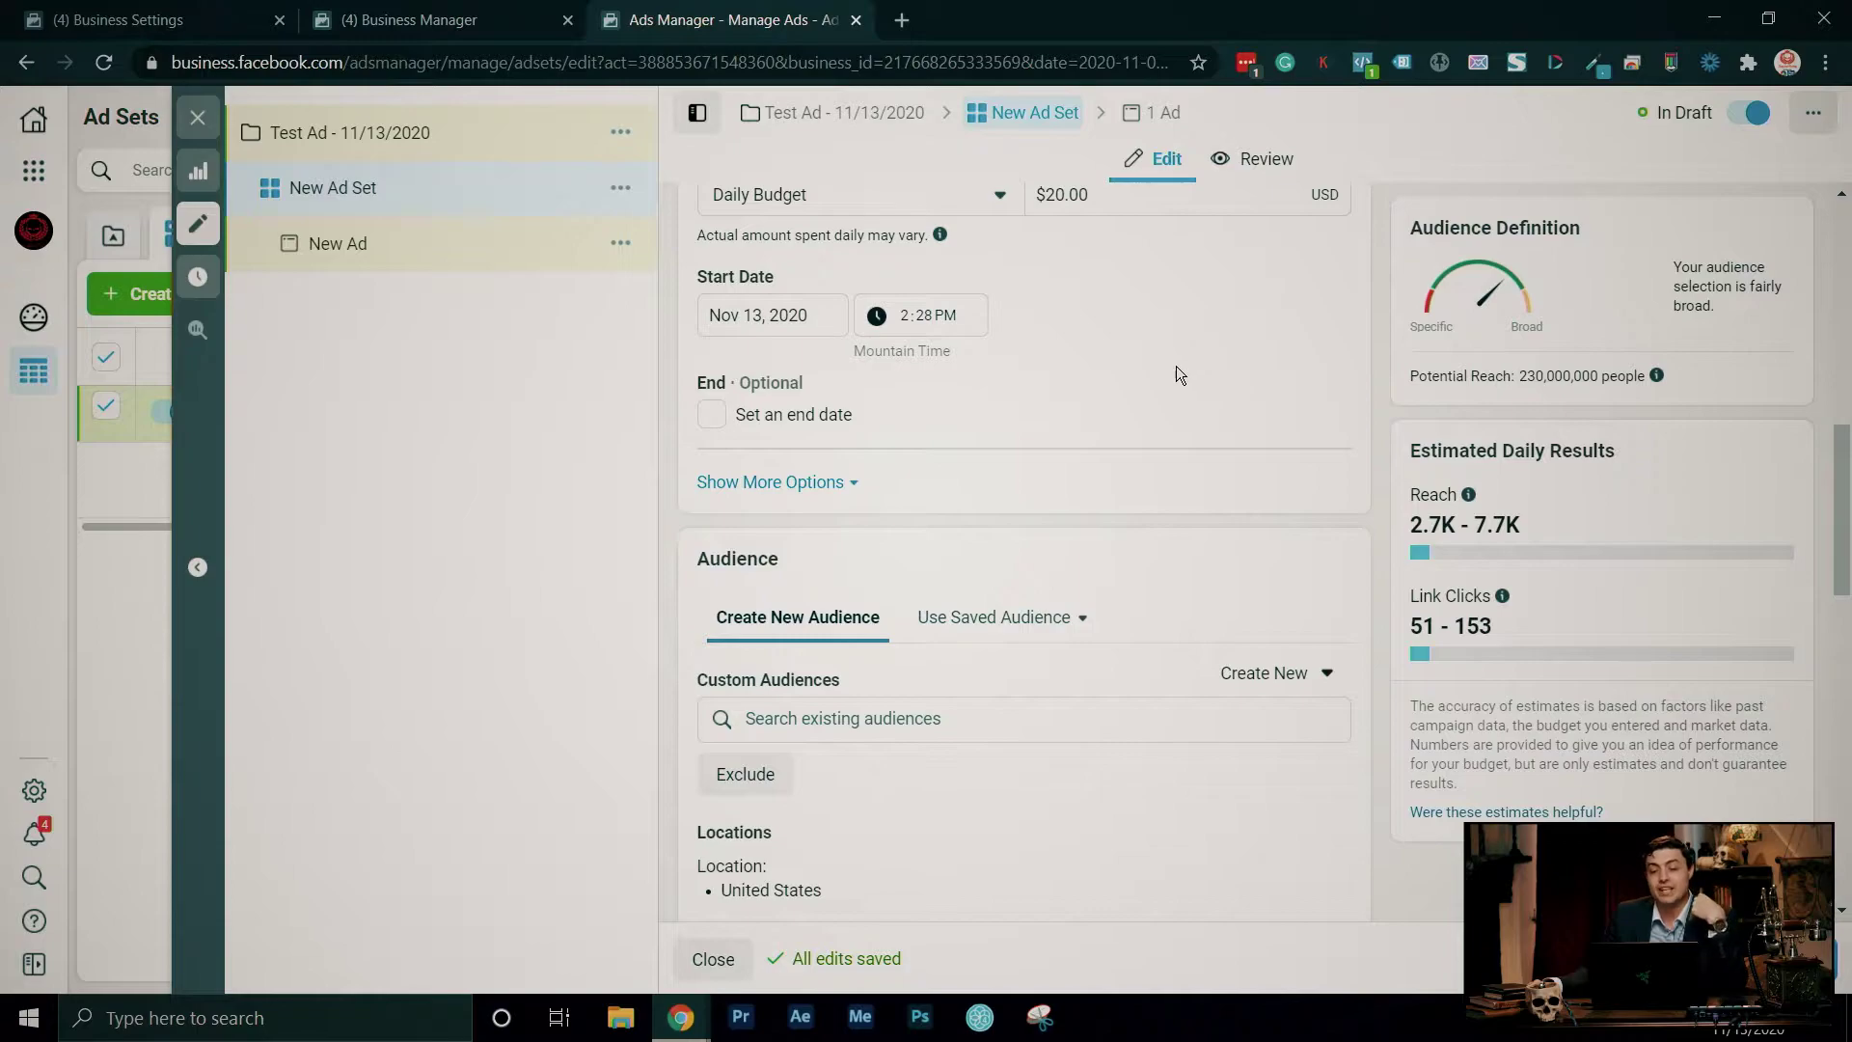
left_click(859, 494)
scroll(951, 459, "down", 1)
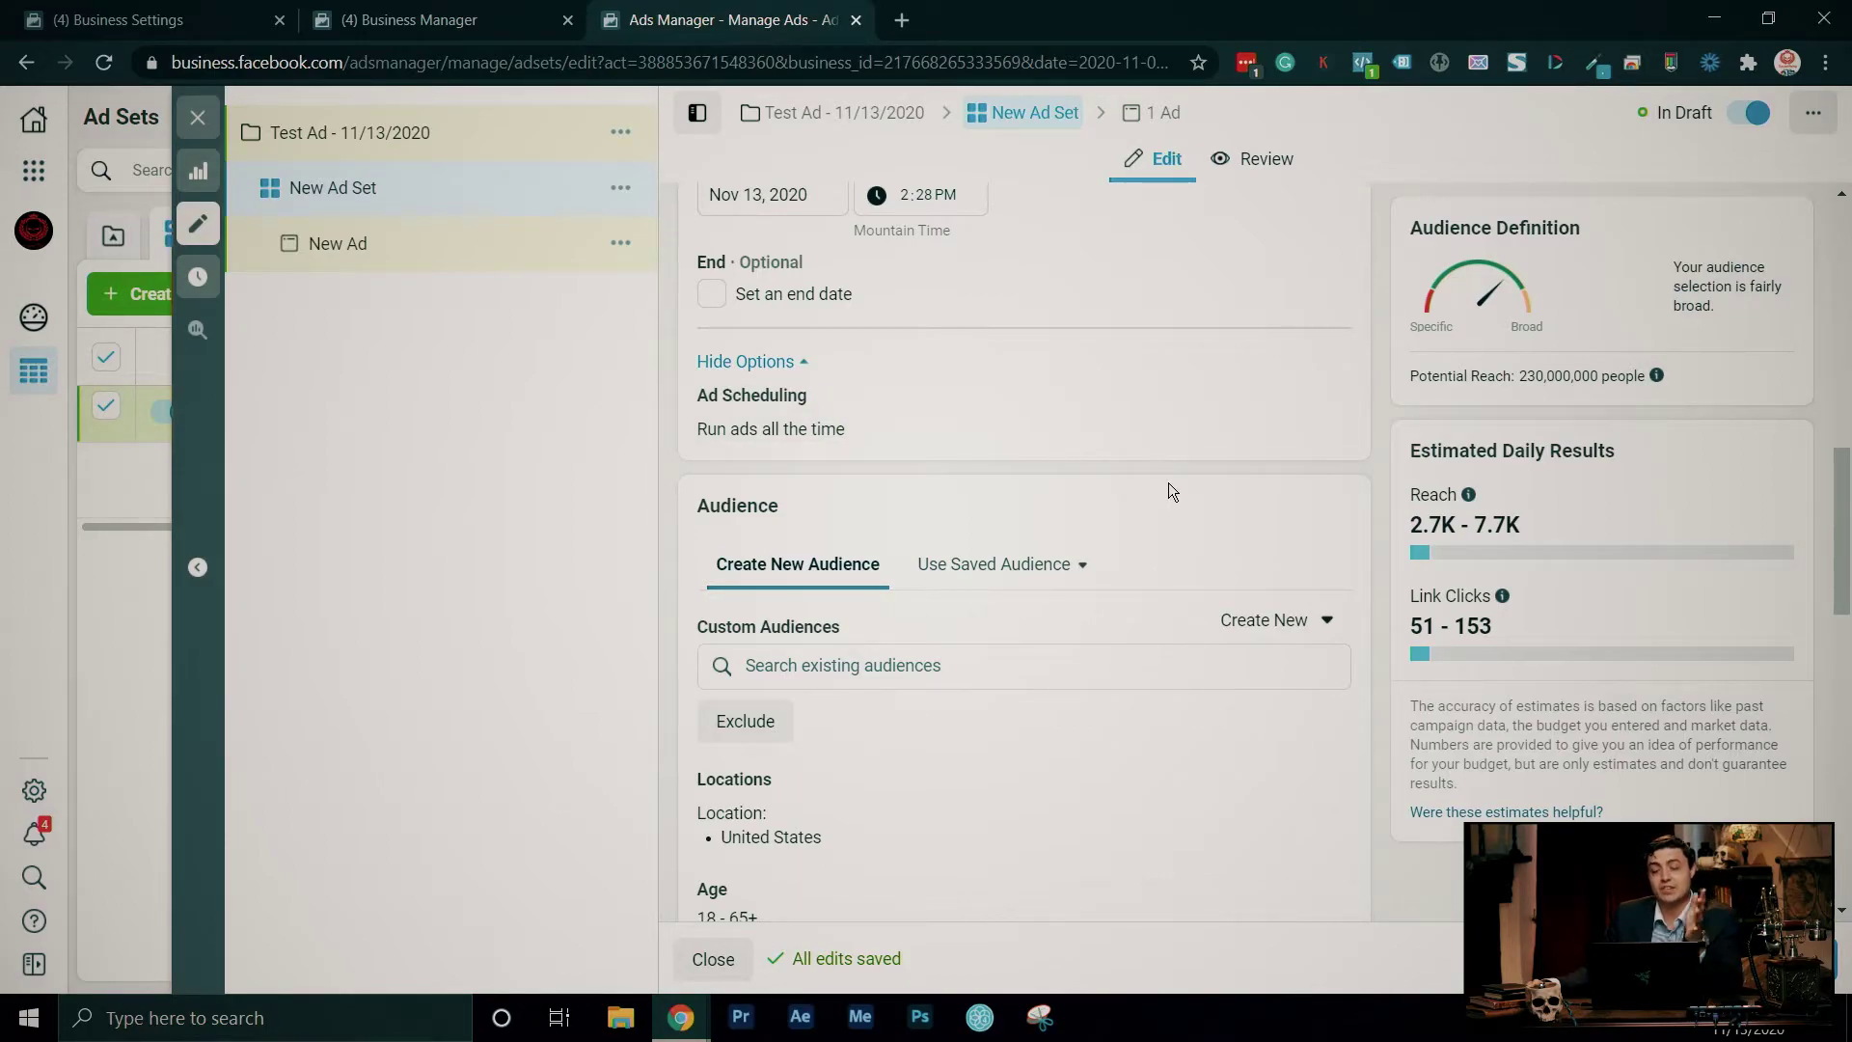
- Open the audience locations of the ad set for editing and remove United States
scroll(1212, 474, "down", 3)
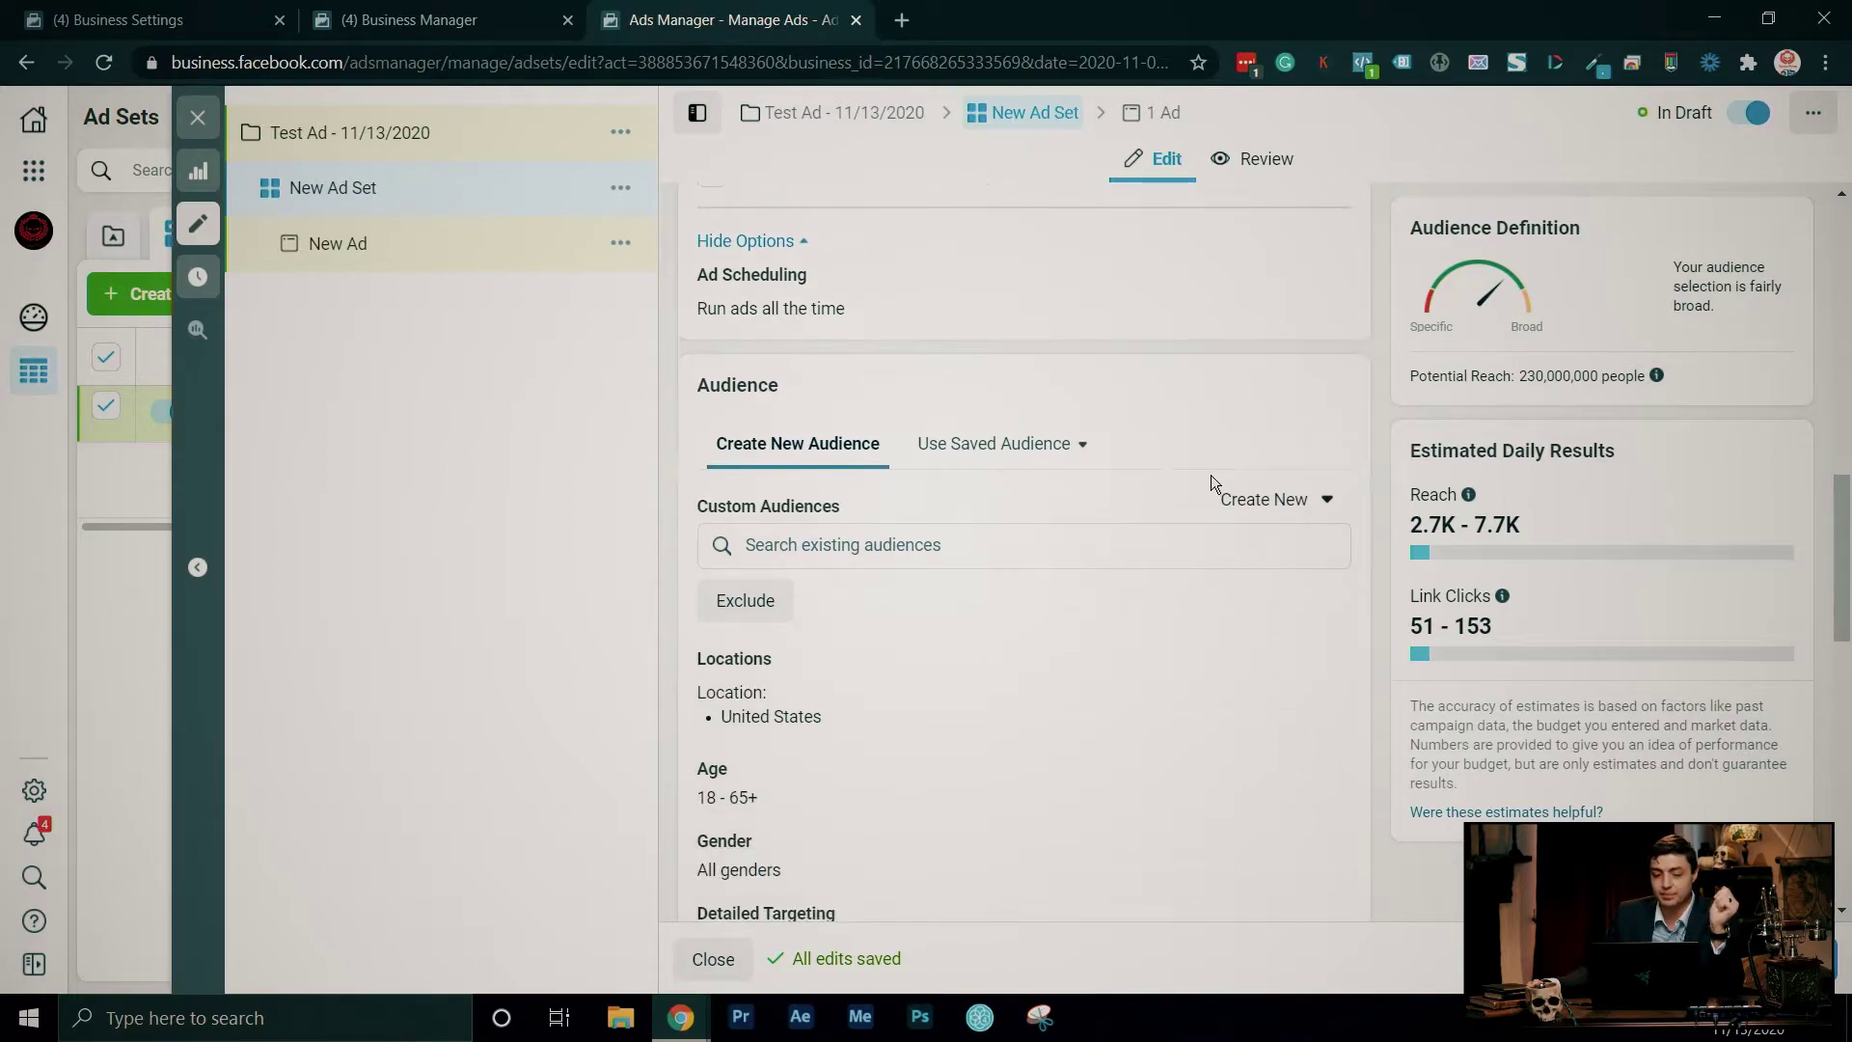
scroll(1211, 475, "down", 1)
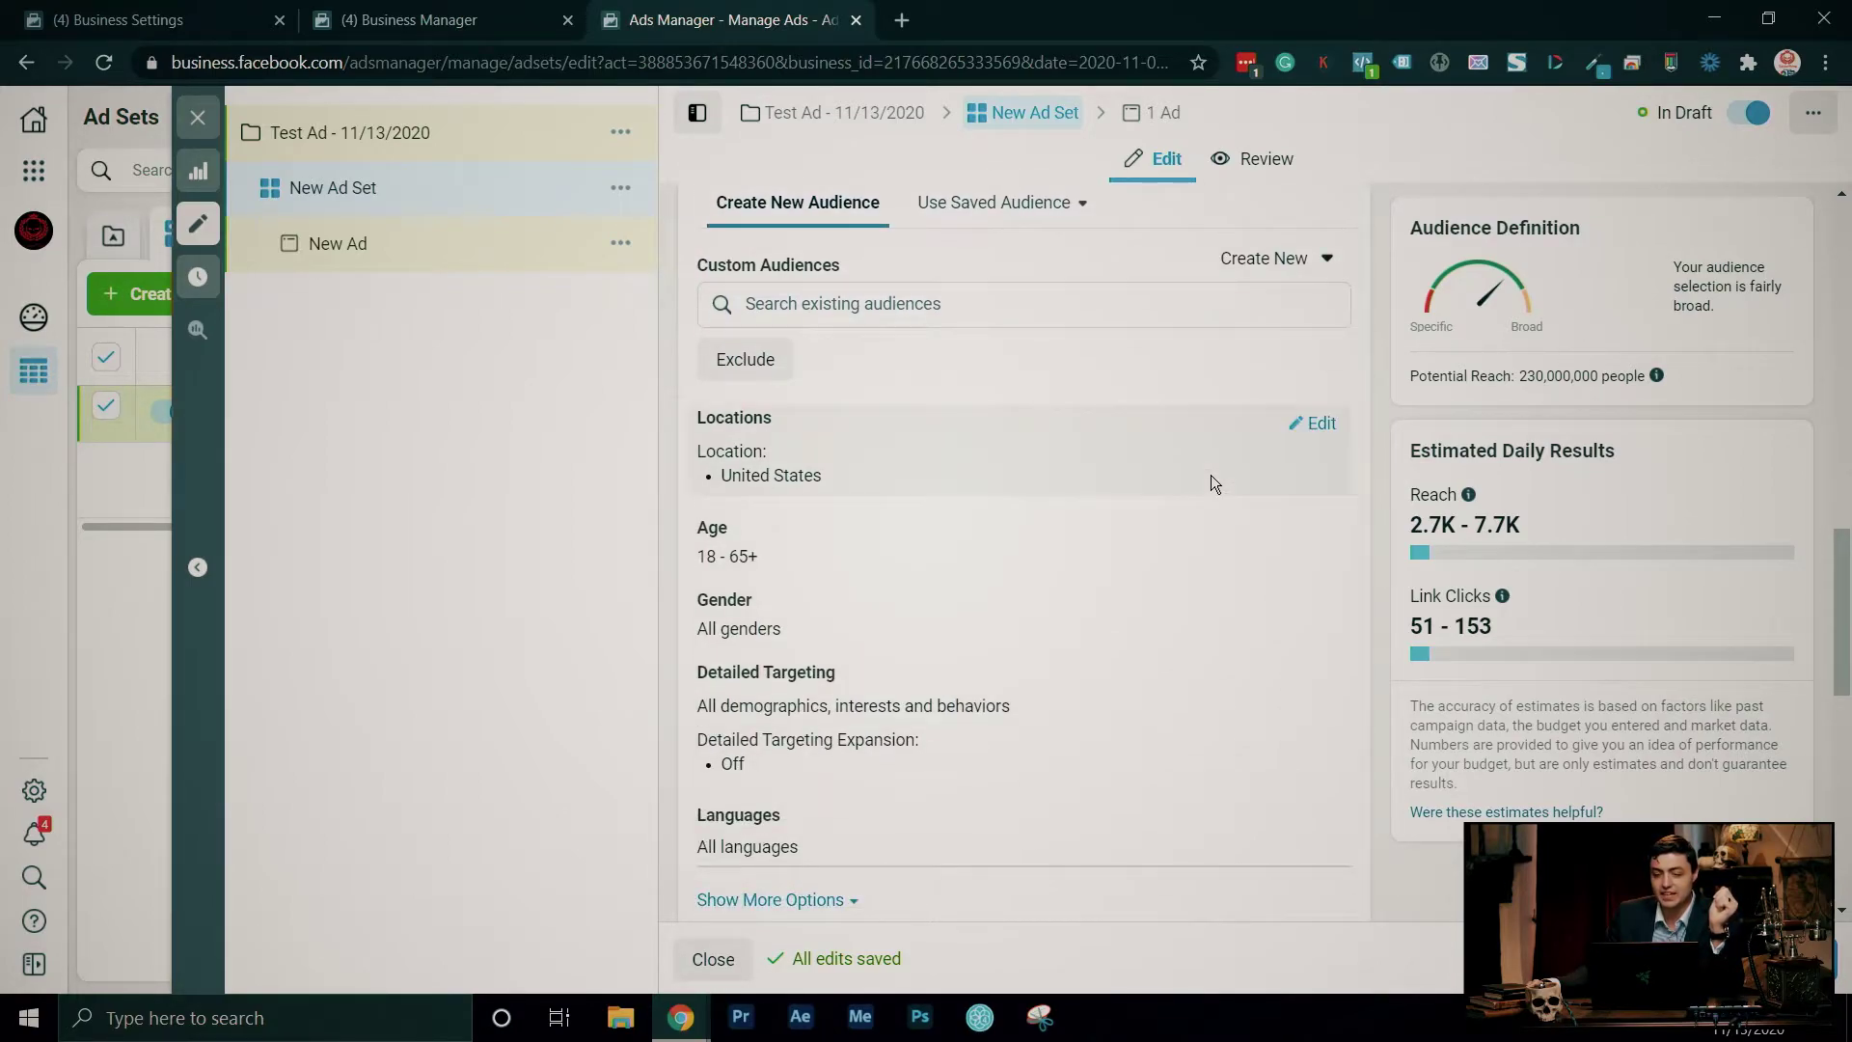
scroll(1211, 475, "up", 1)
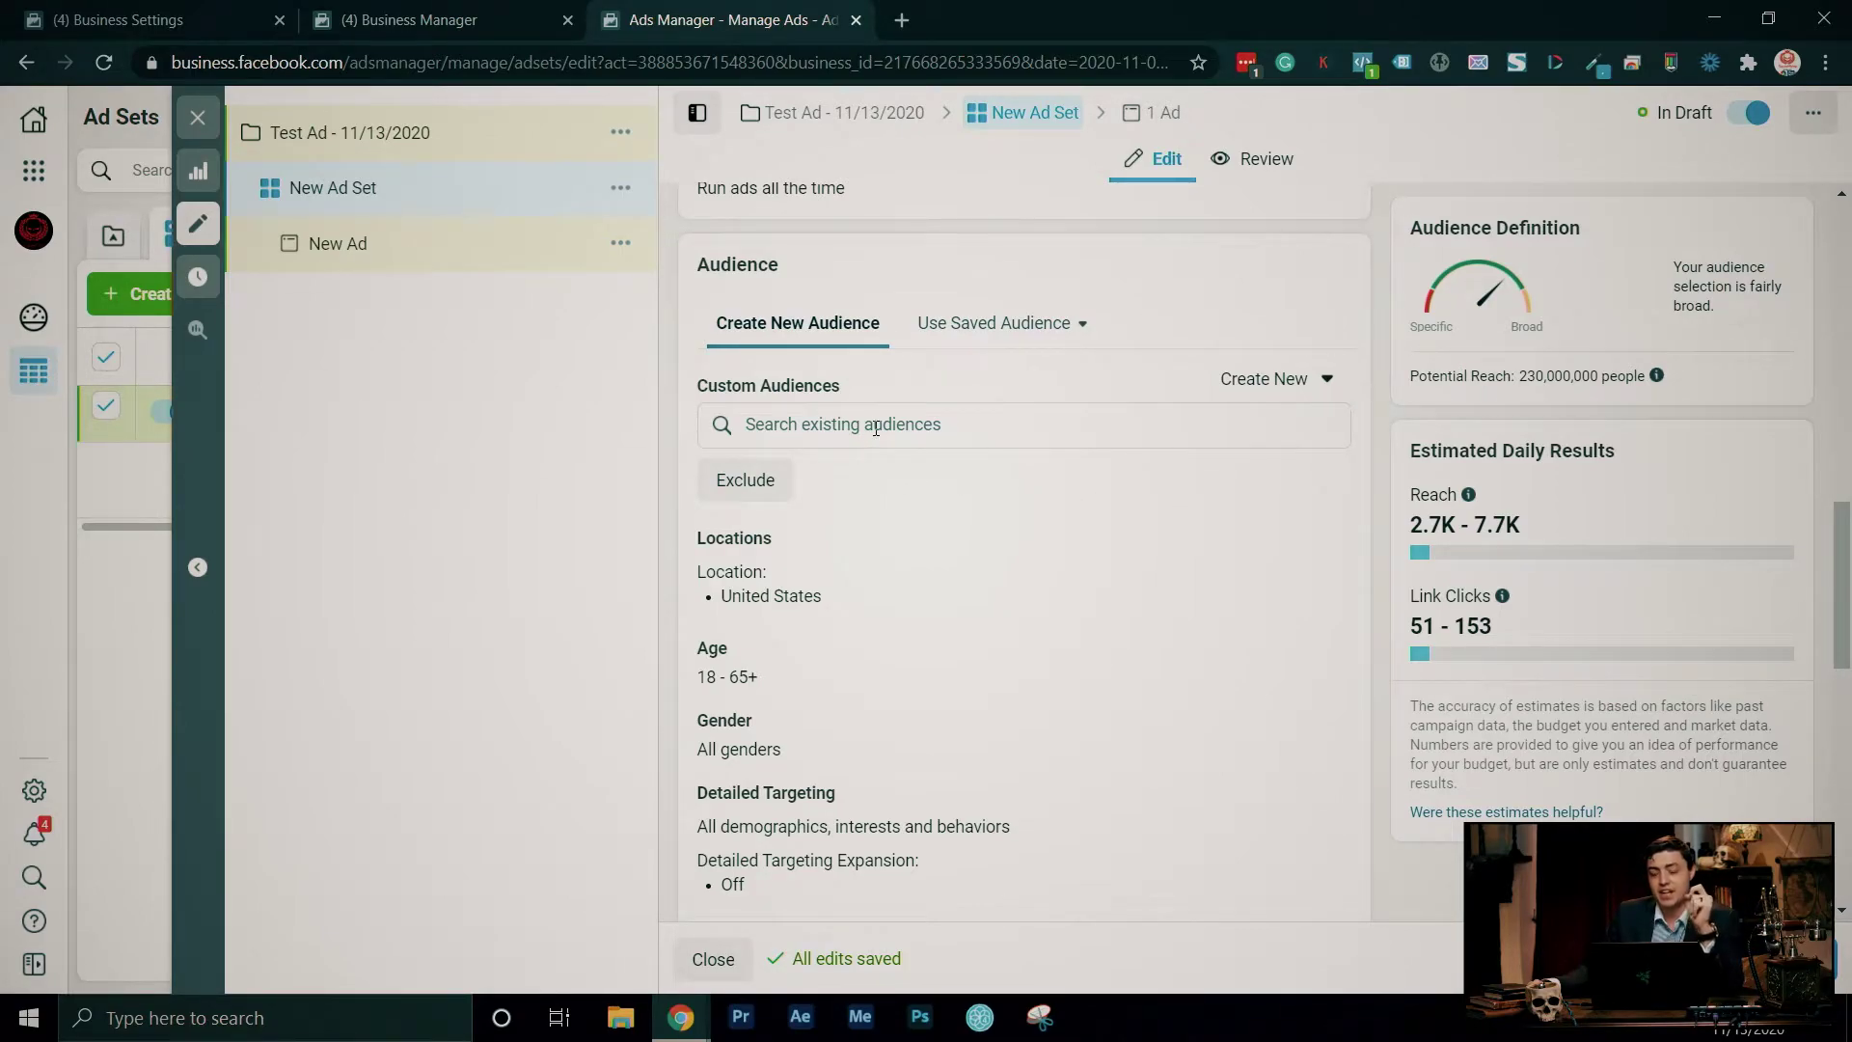
scroll(1079, 502, "down", 1)
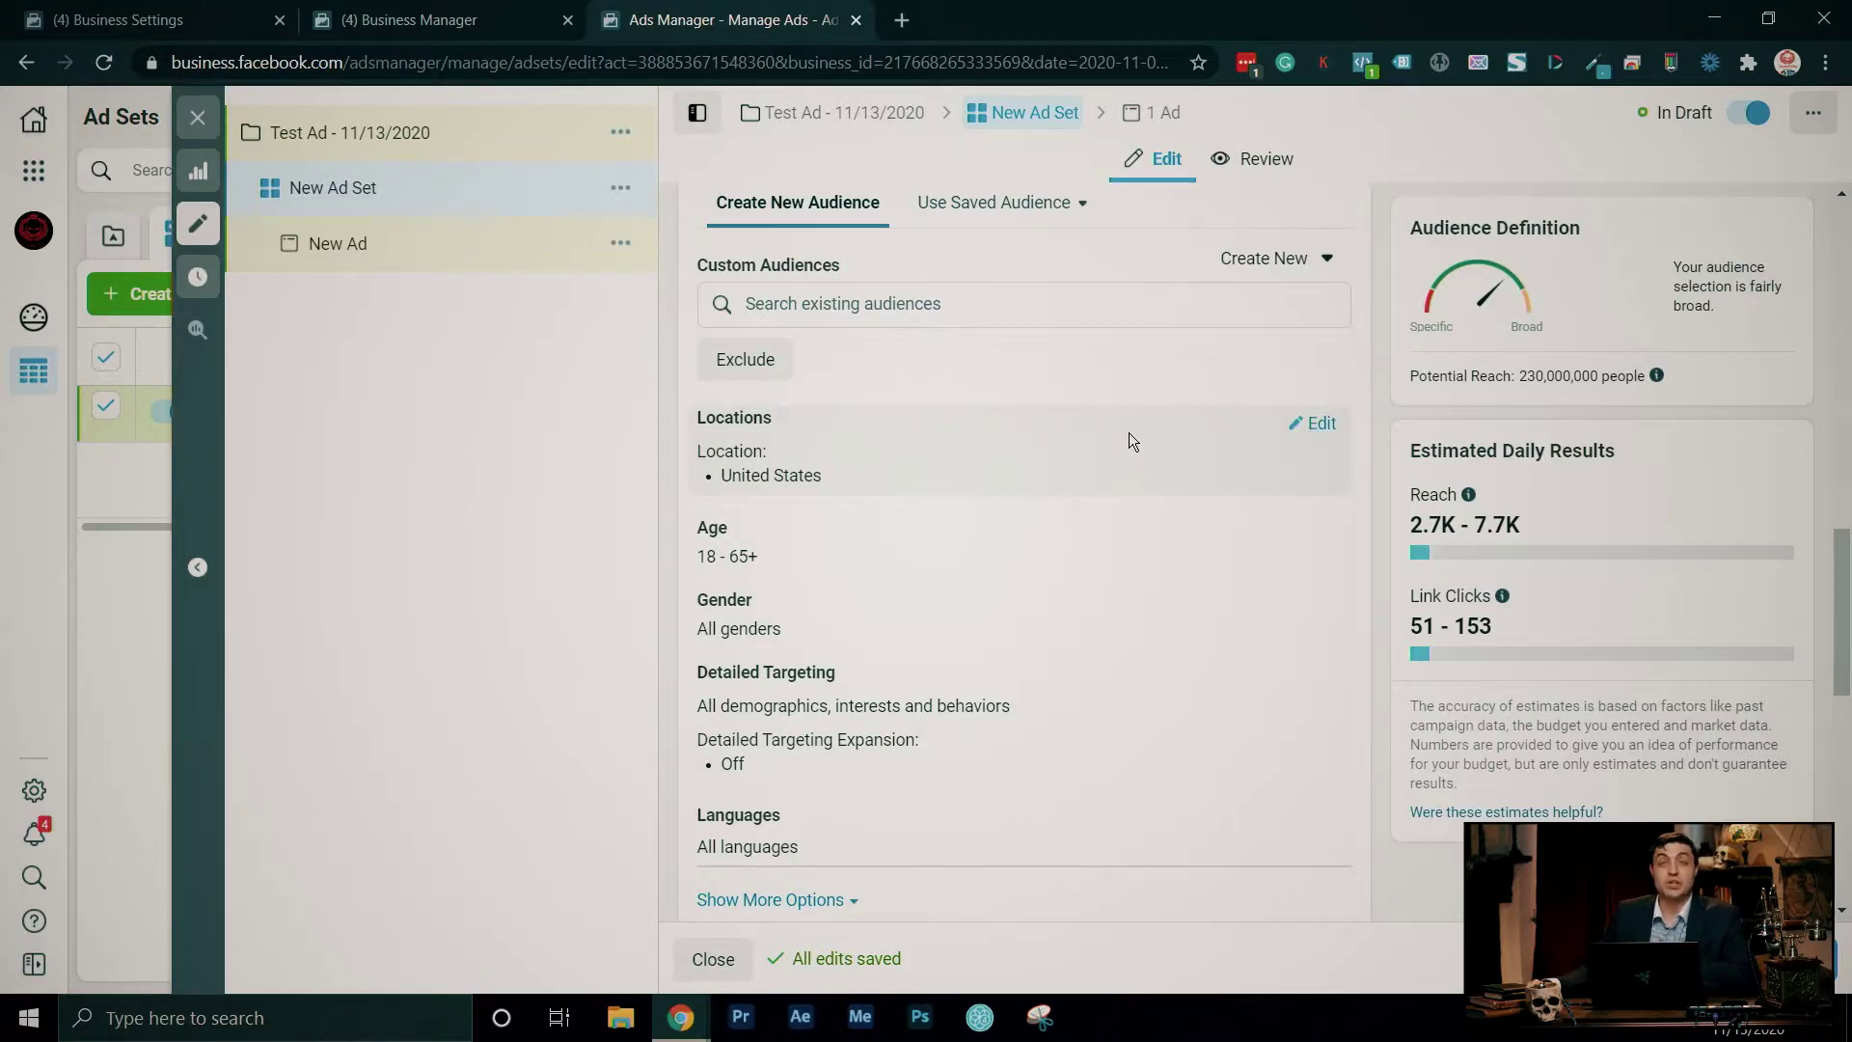
left_click(1317, 422)
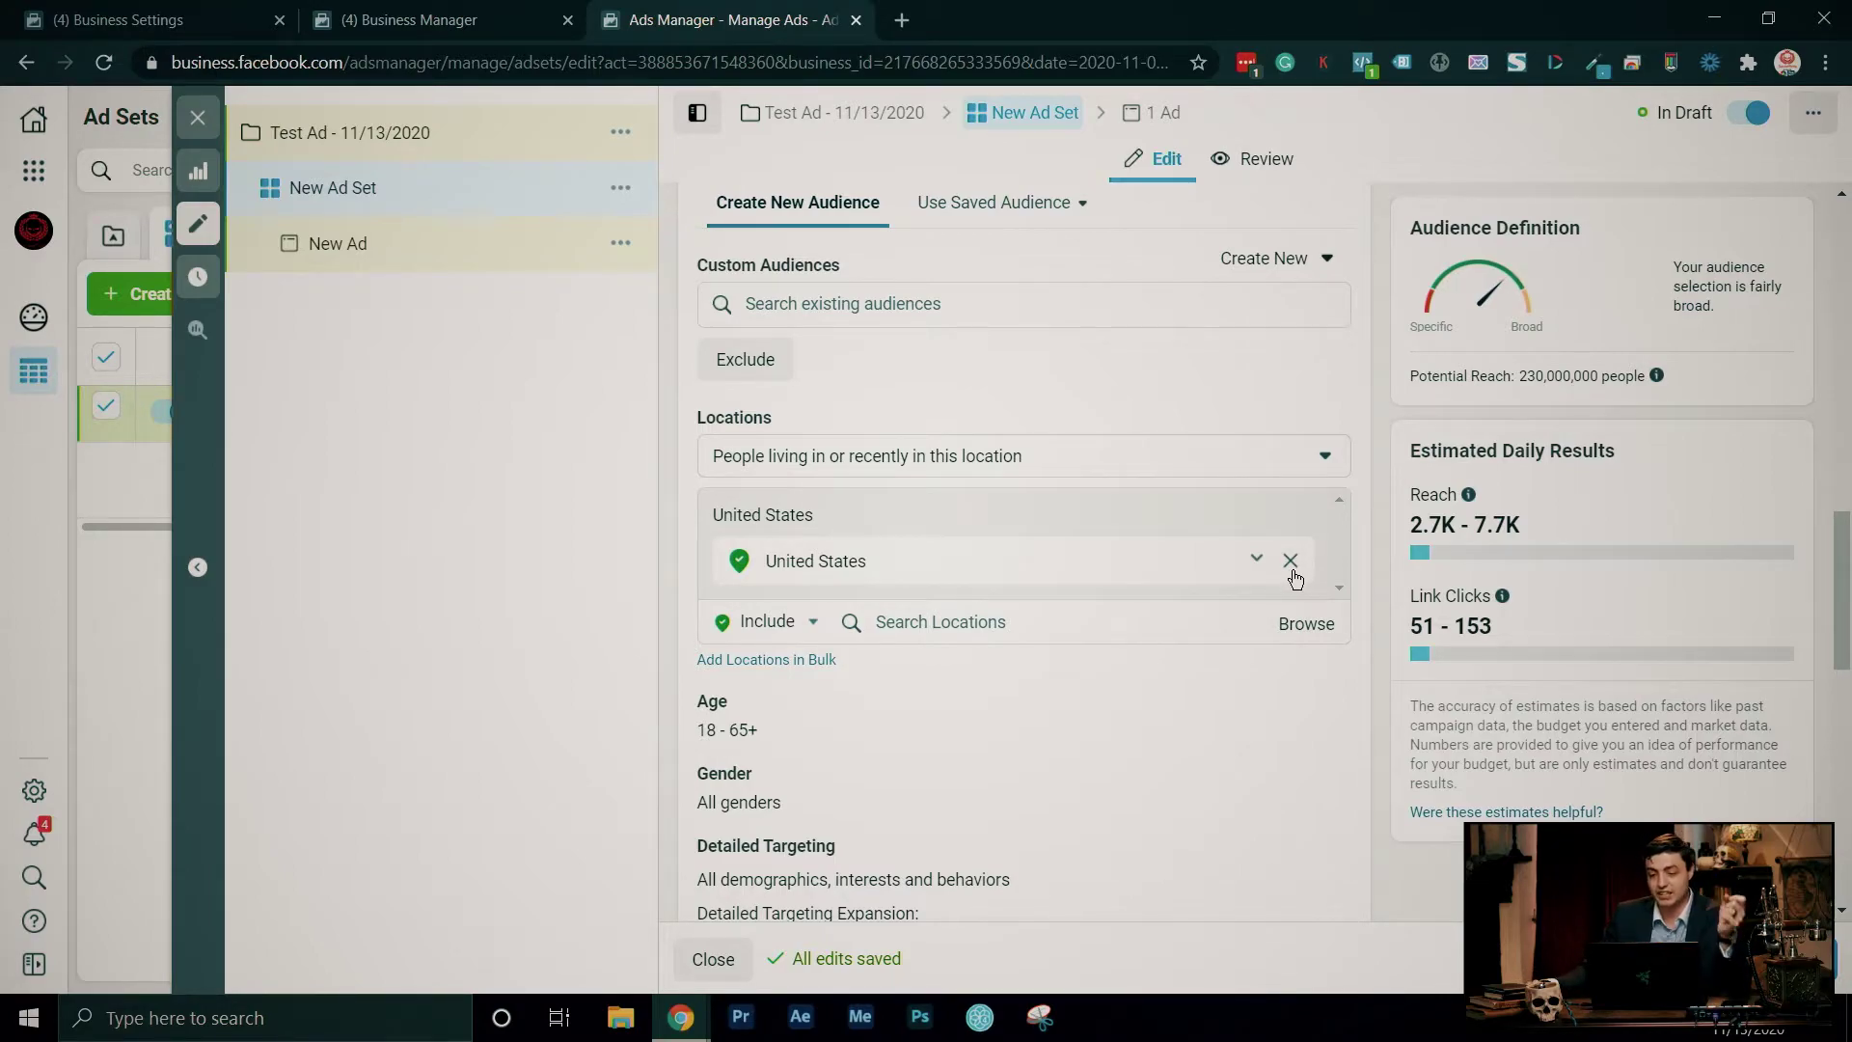
left_click(1289, 563)
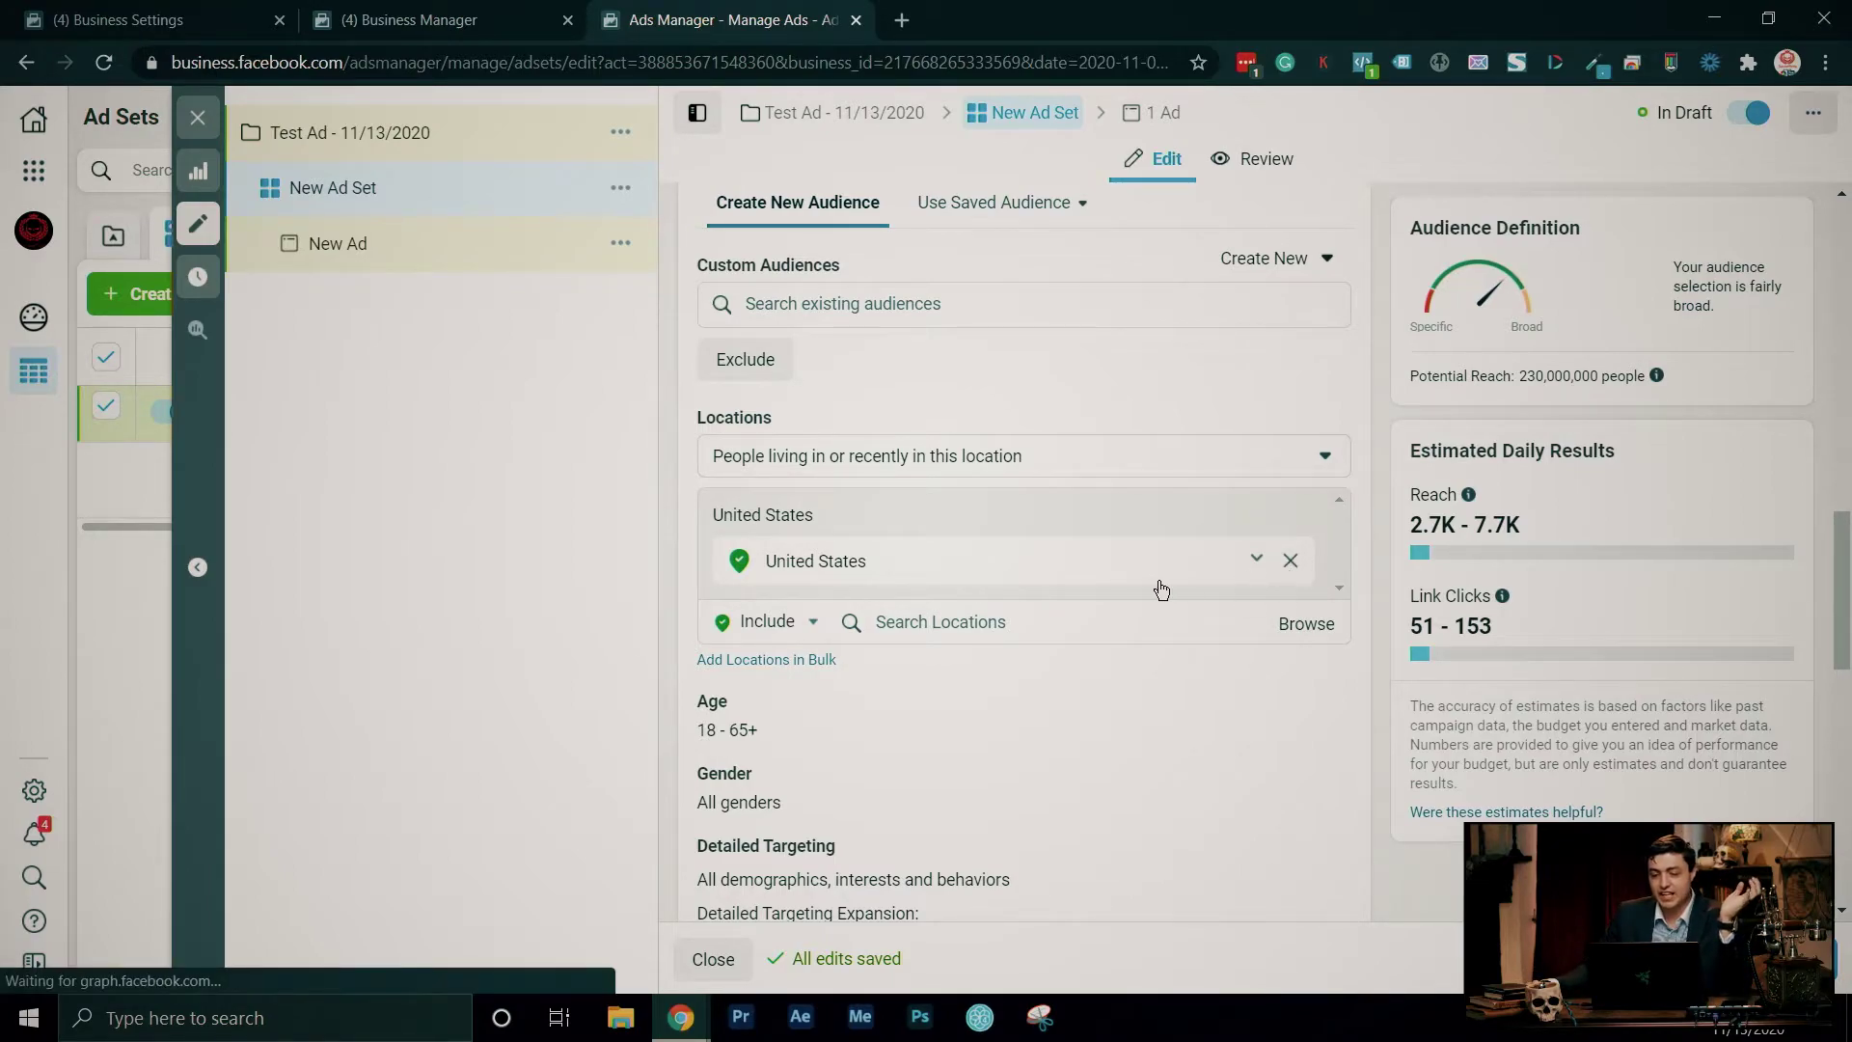
- Check the location targeting types and add the state of New Mexico, United States as an included location
left_click(1103, 528)
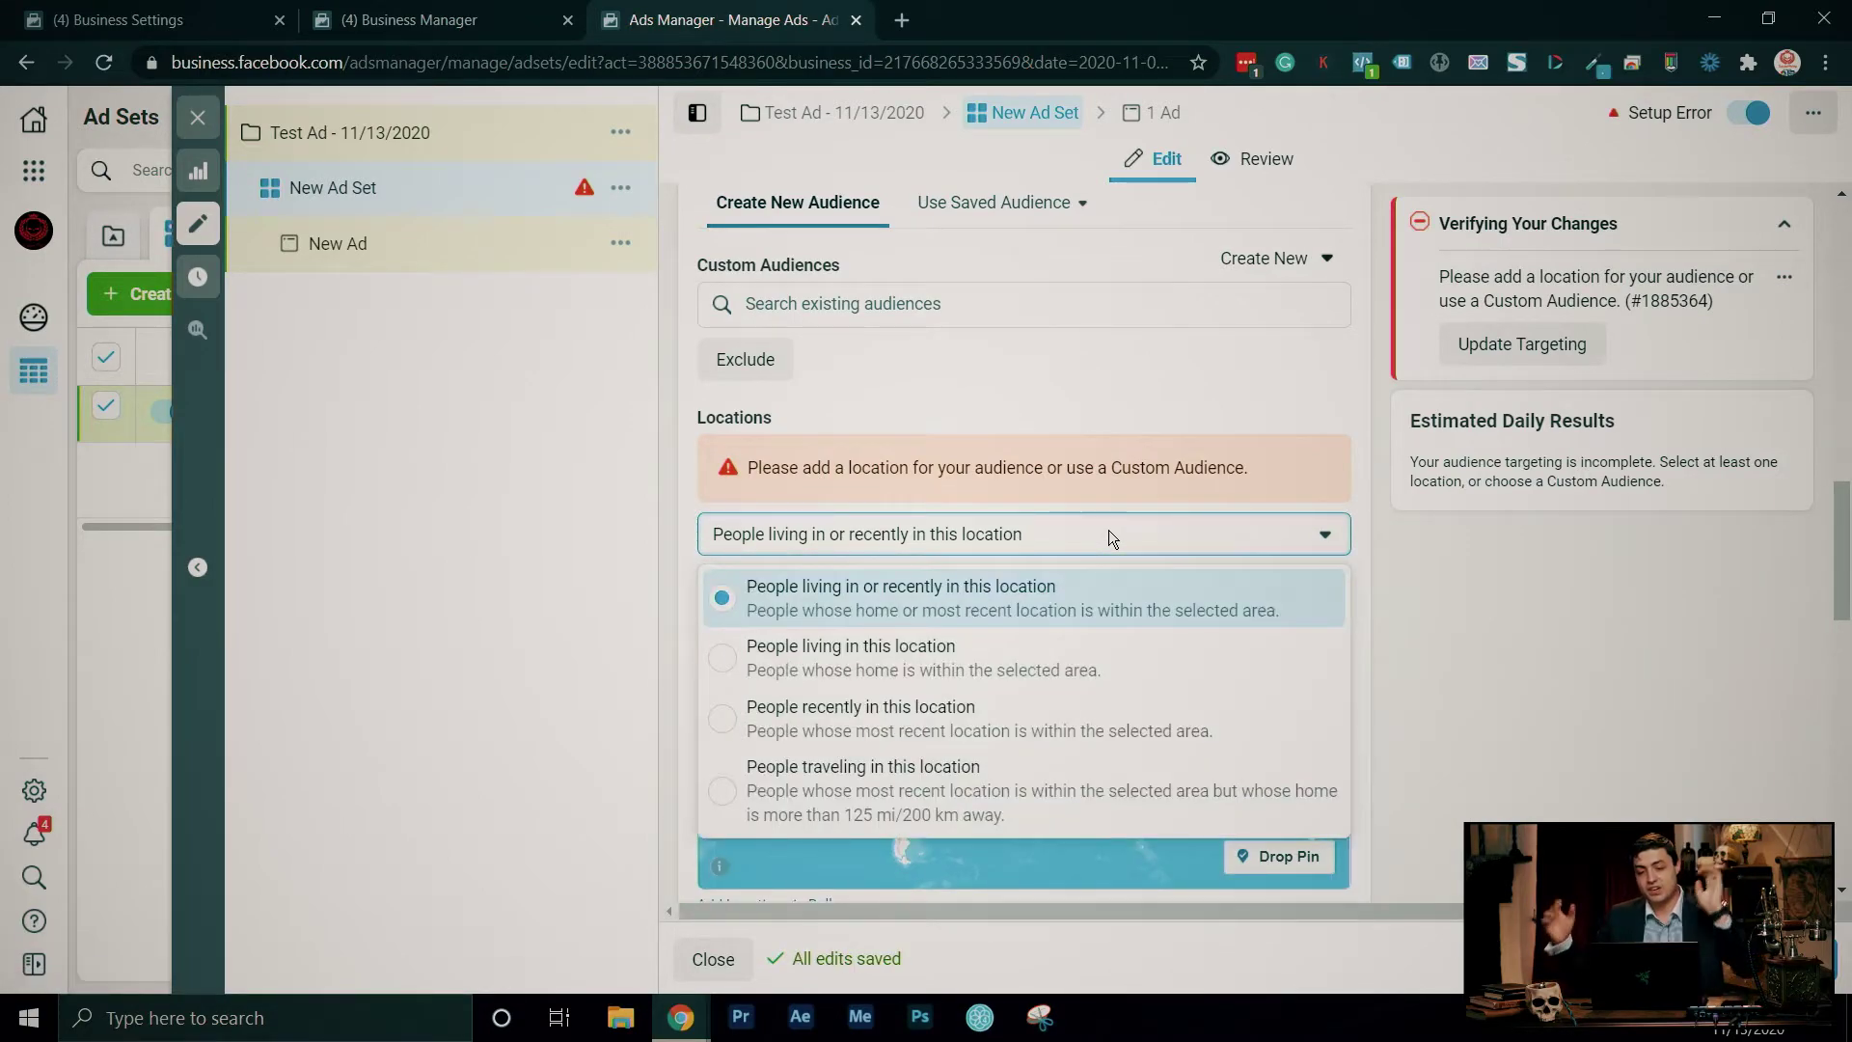
left_click(1391, 536)
left_click(1082, 590)
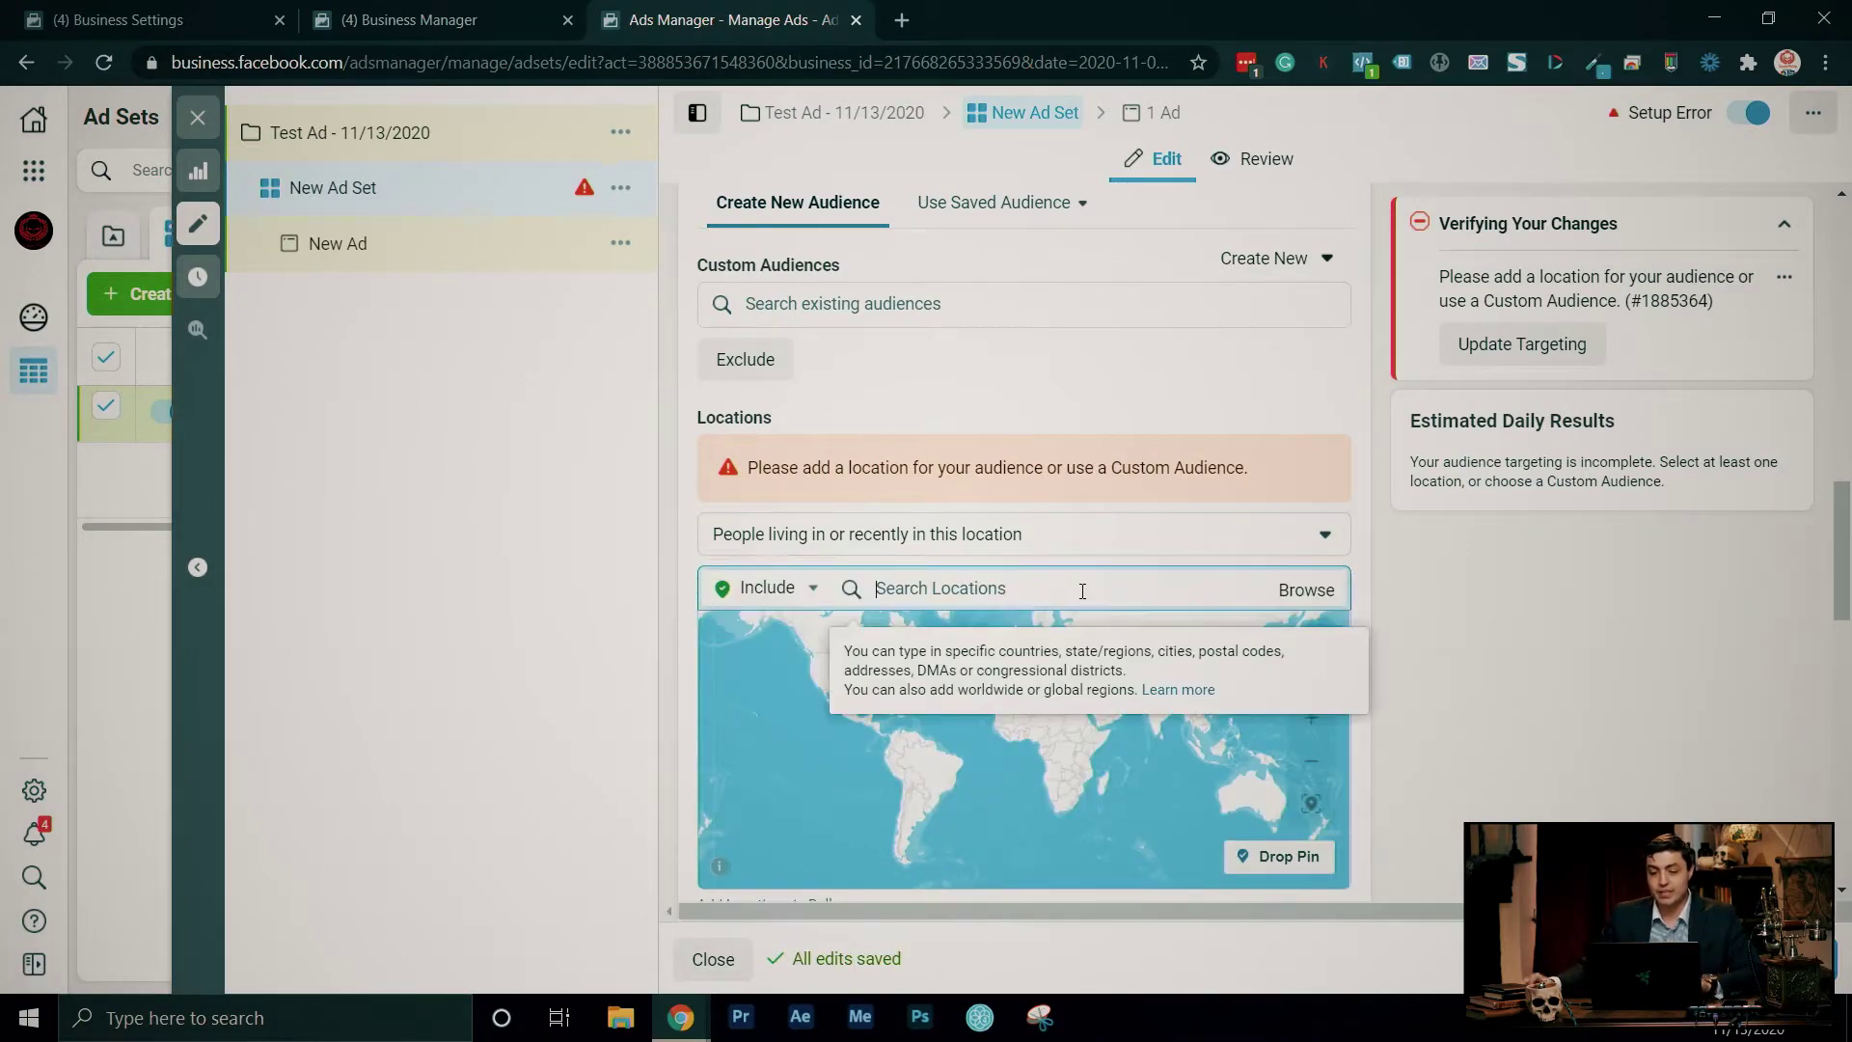
type("new mex")
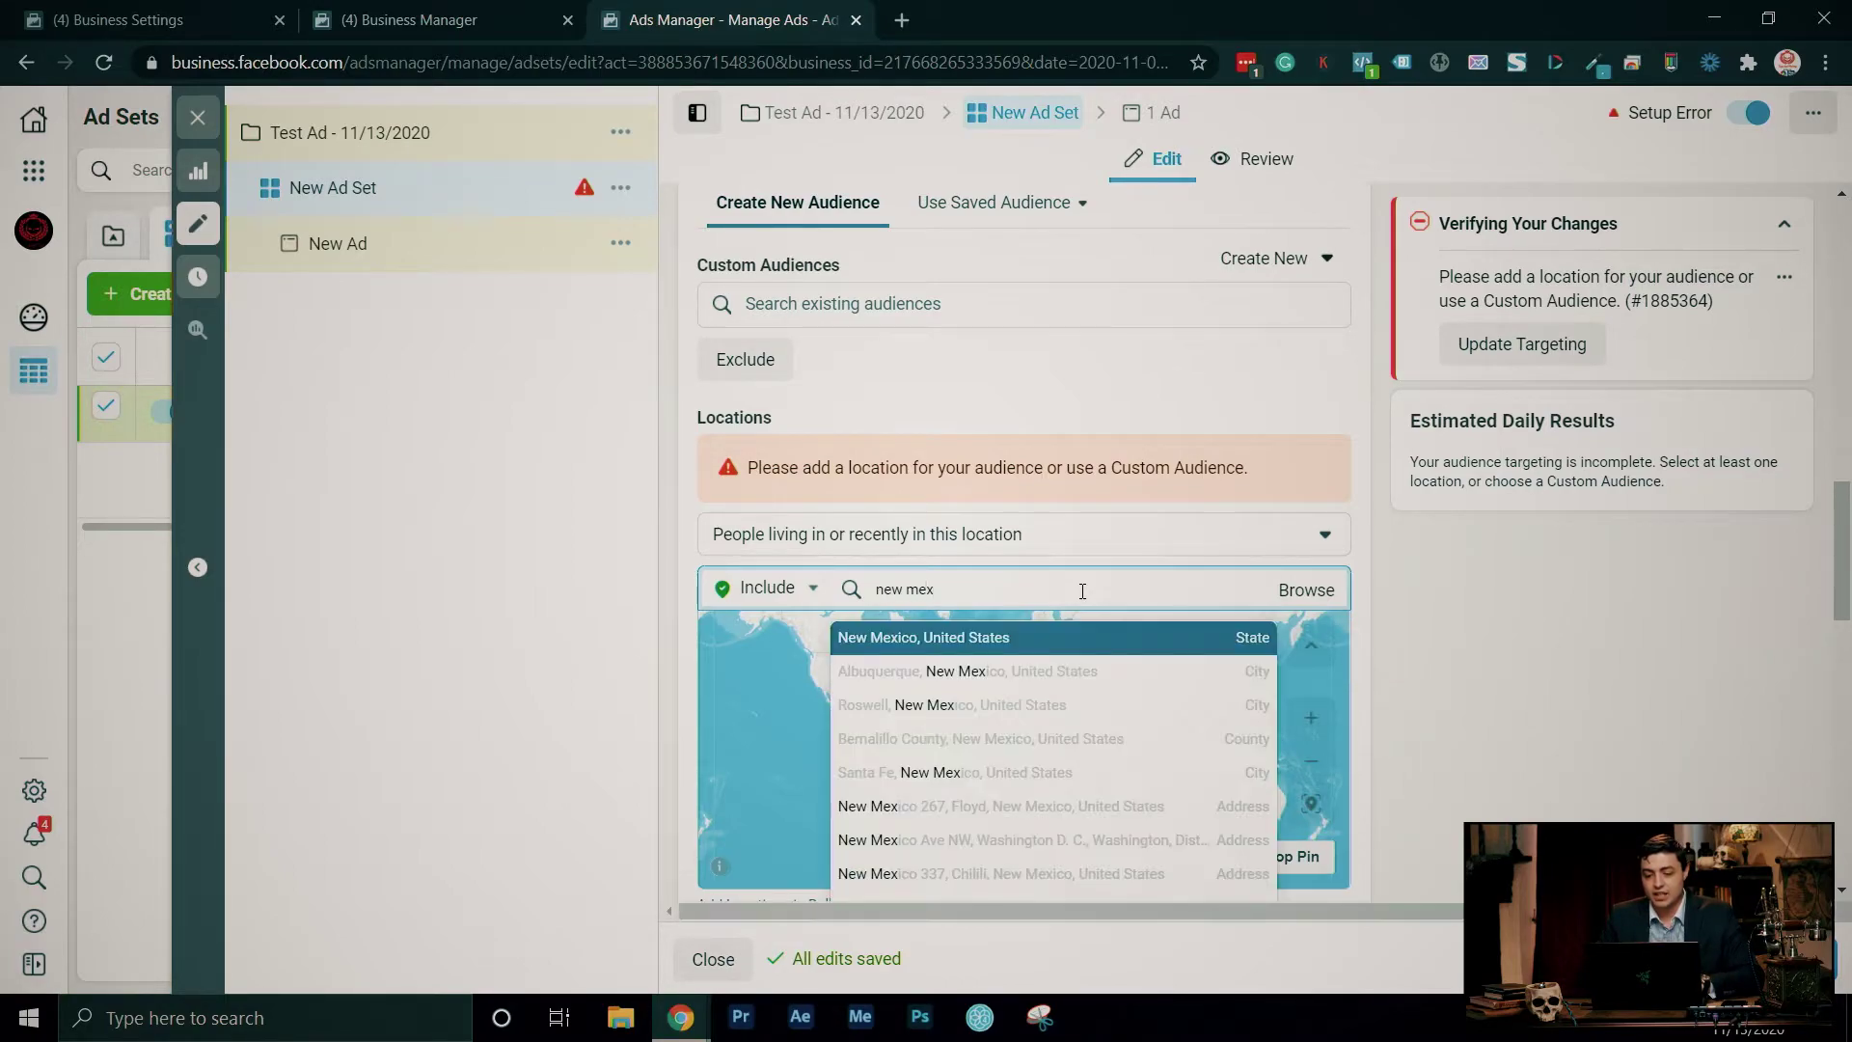
left_click(1038, 639)
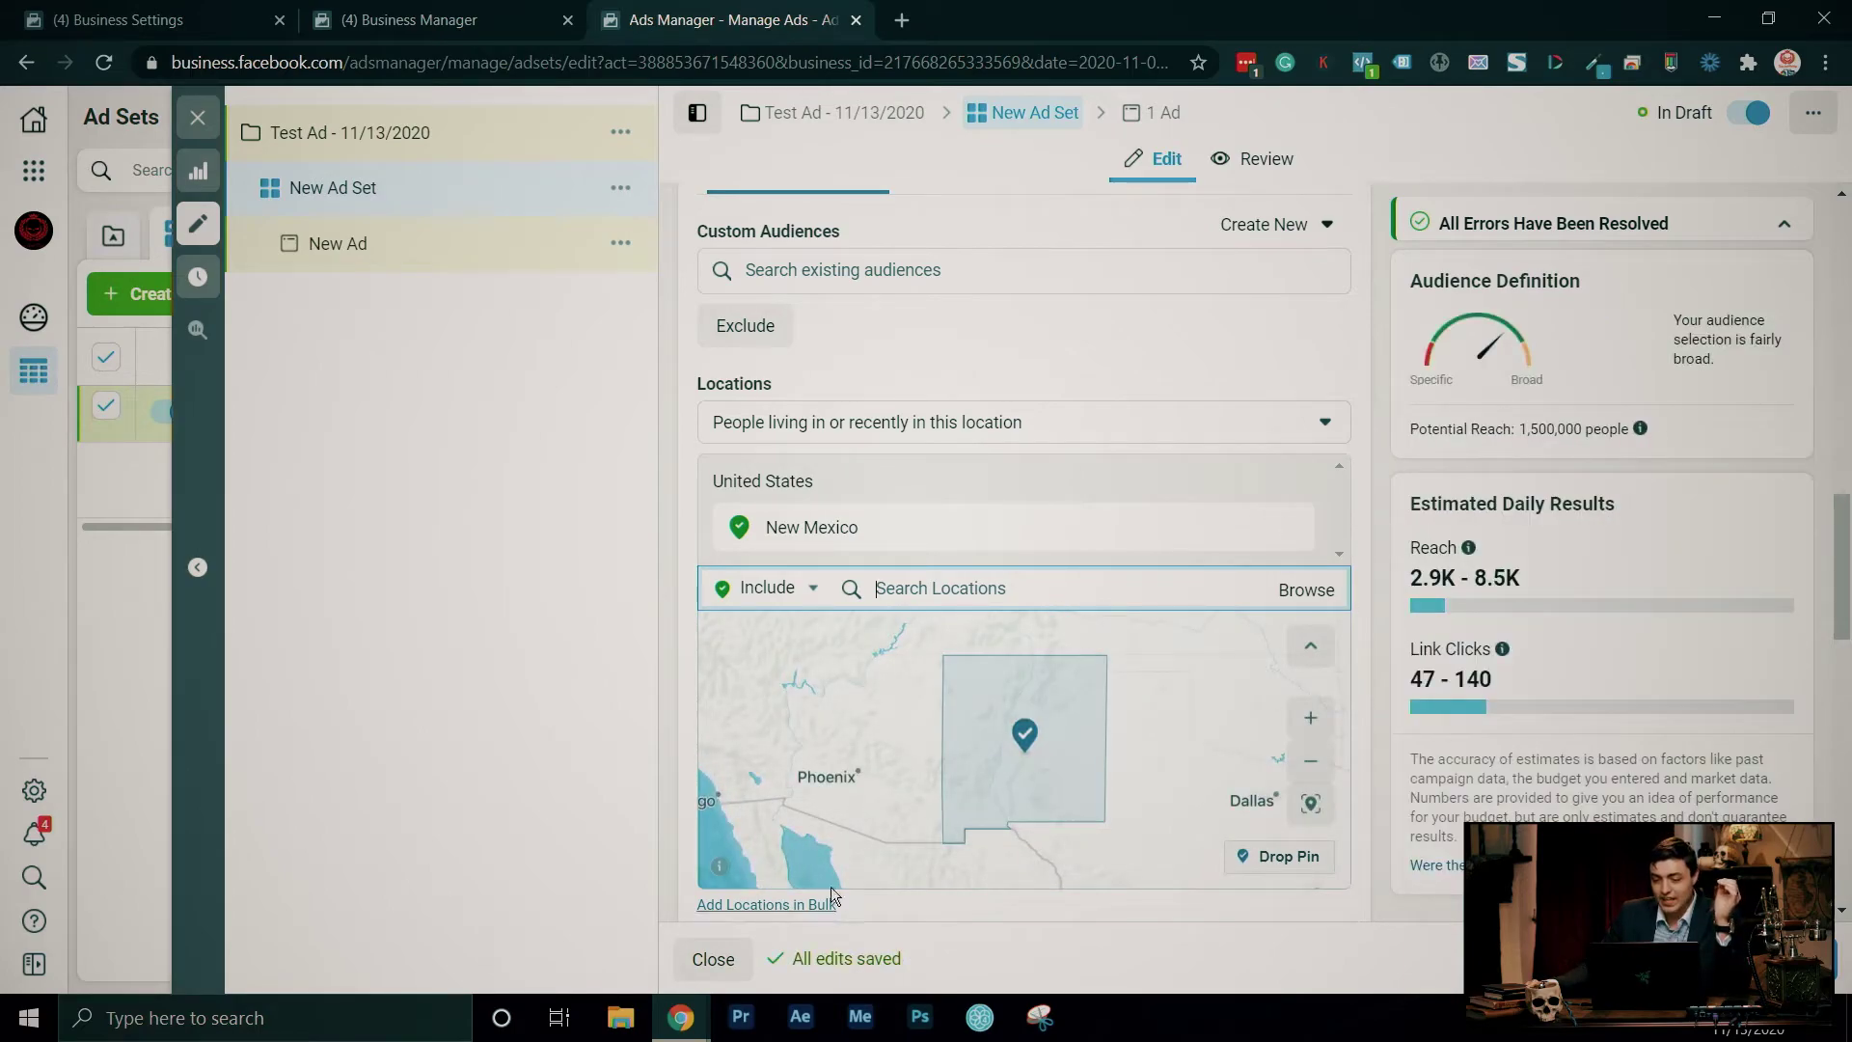
- Inspect the New Mexico area on the locations map and check the audience's potential reach
scroll(1109, 741, "down", 3)
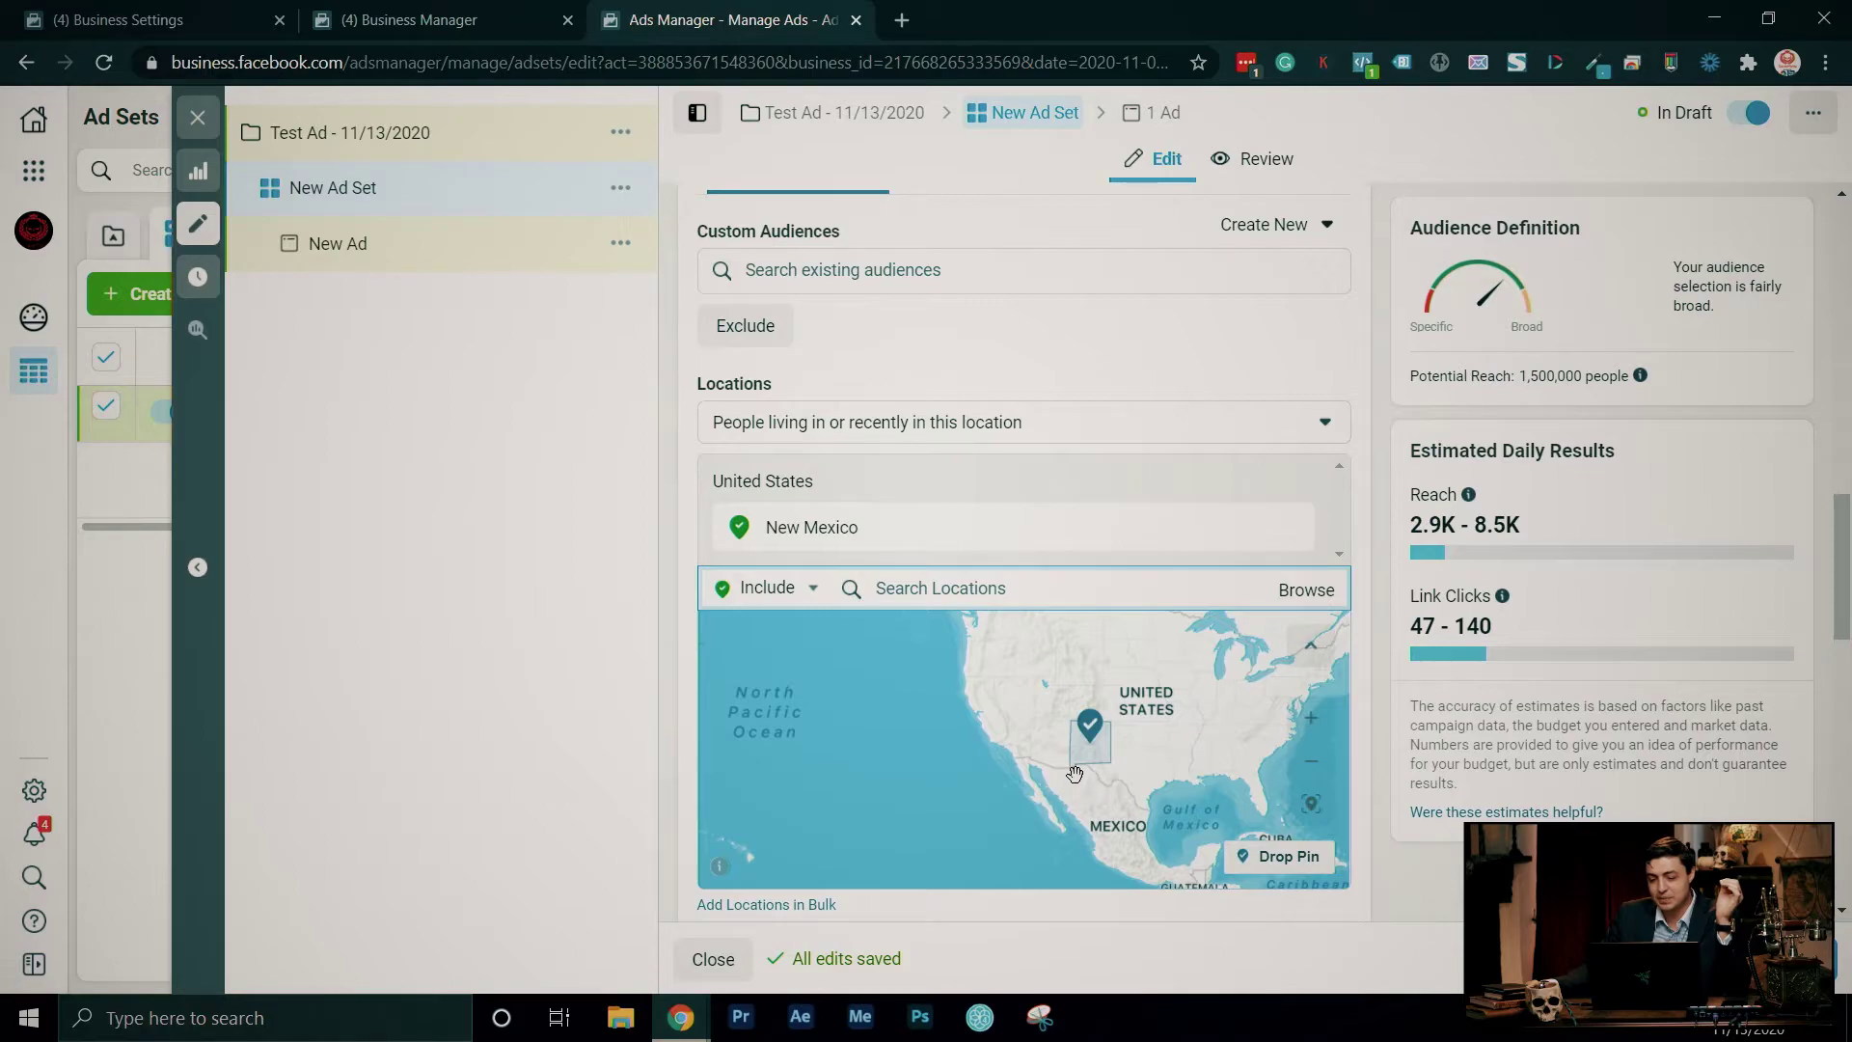
scroll(1094, 767, "up", 3)
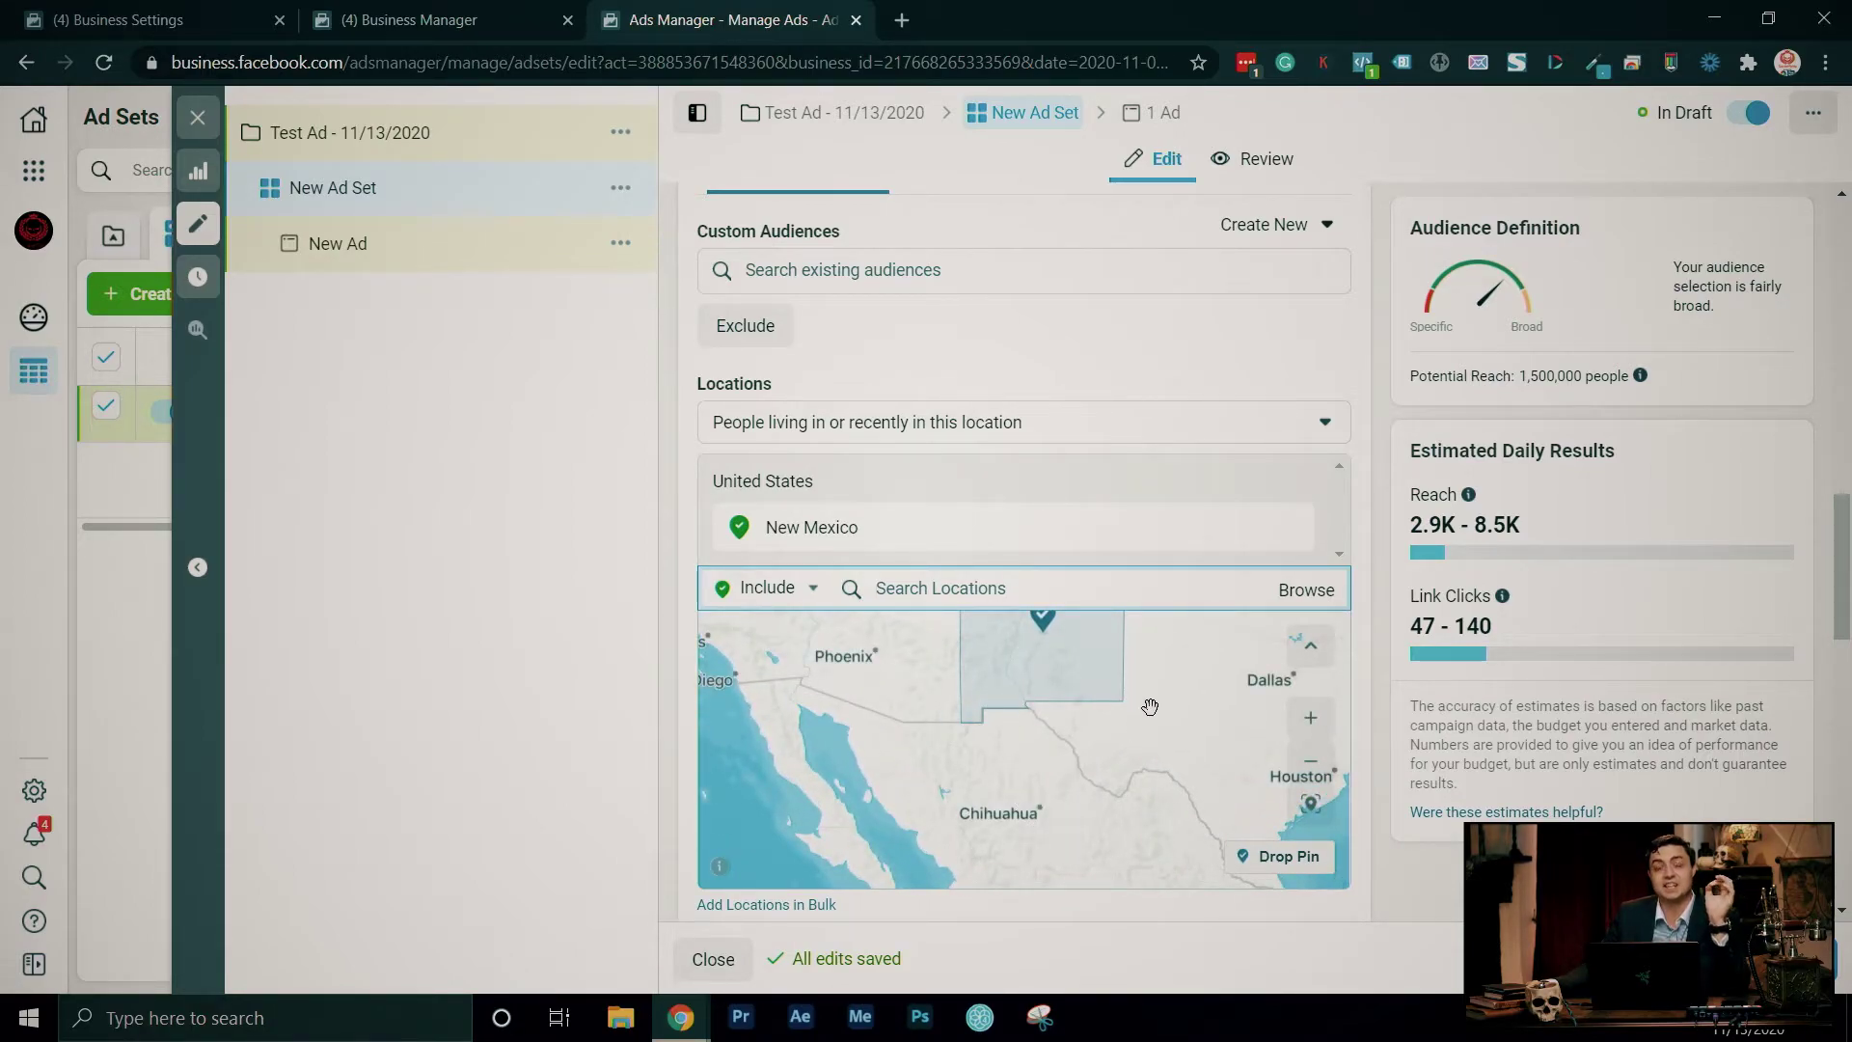
left_click_drag(1145, 706, 1099, 805)
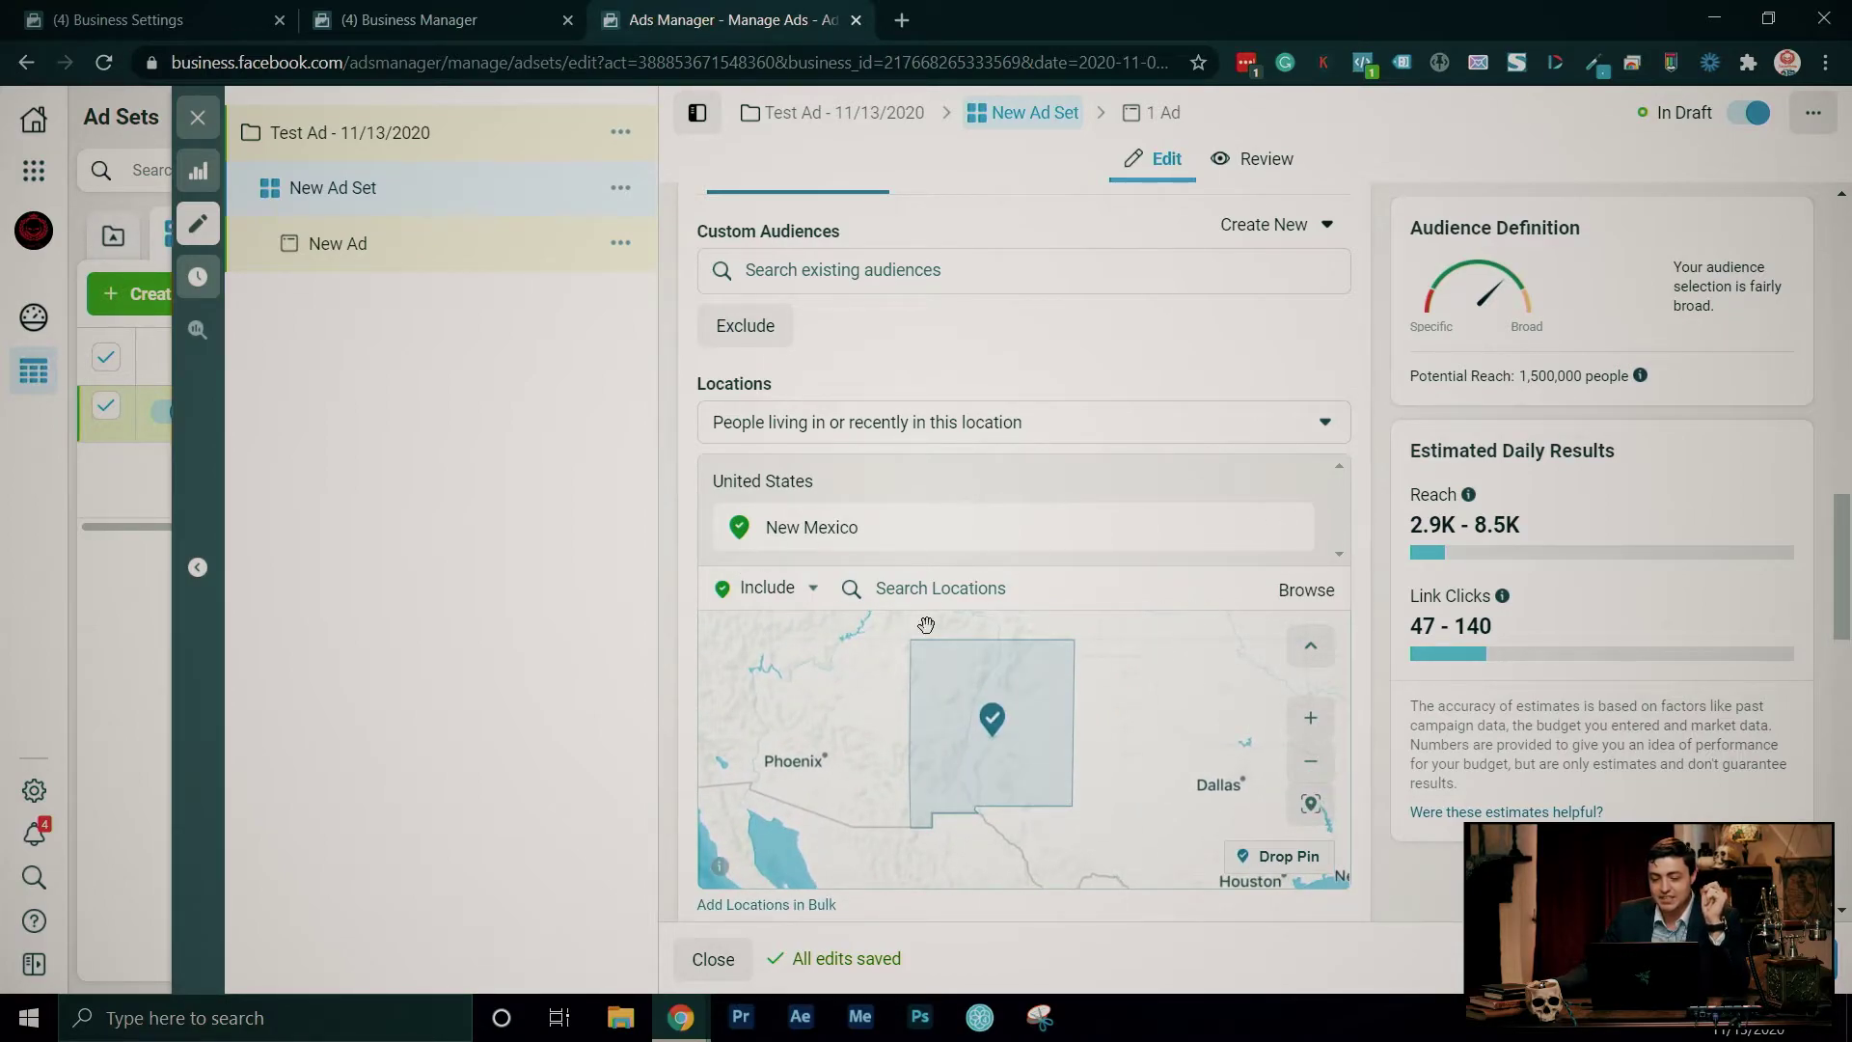
left_click_drag(1517, 377, 1568, 380)
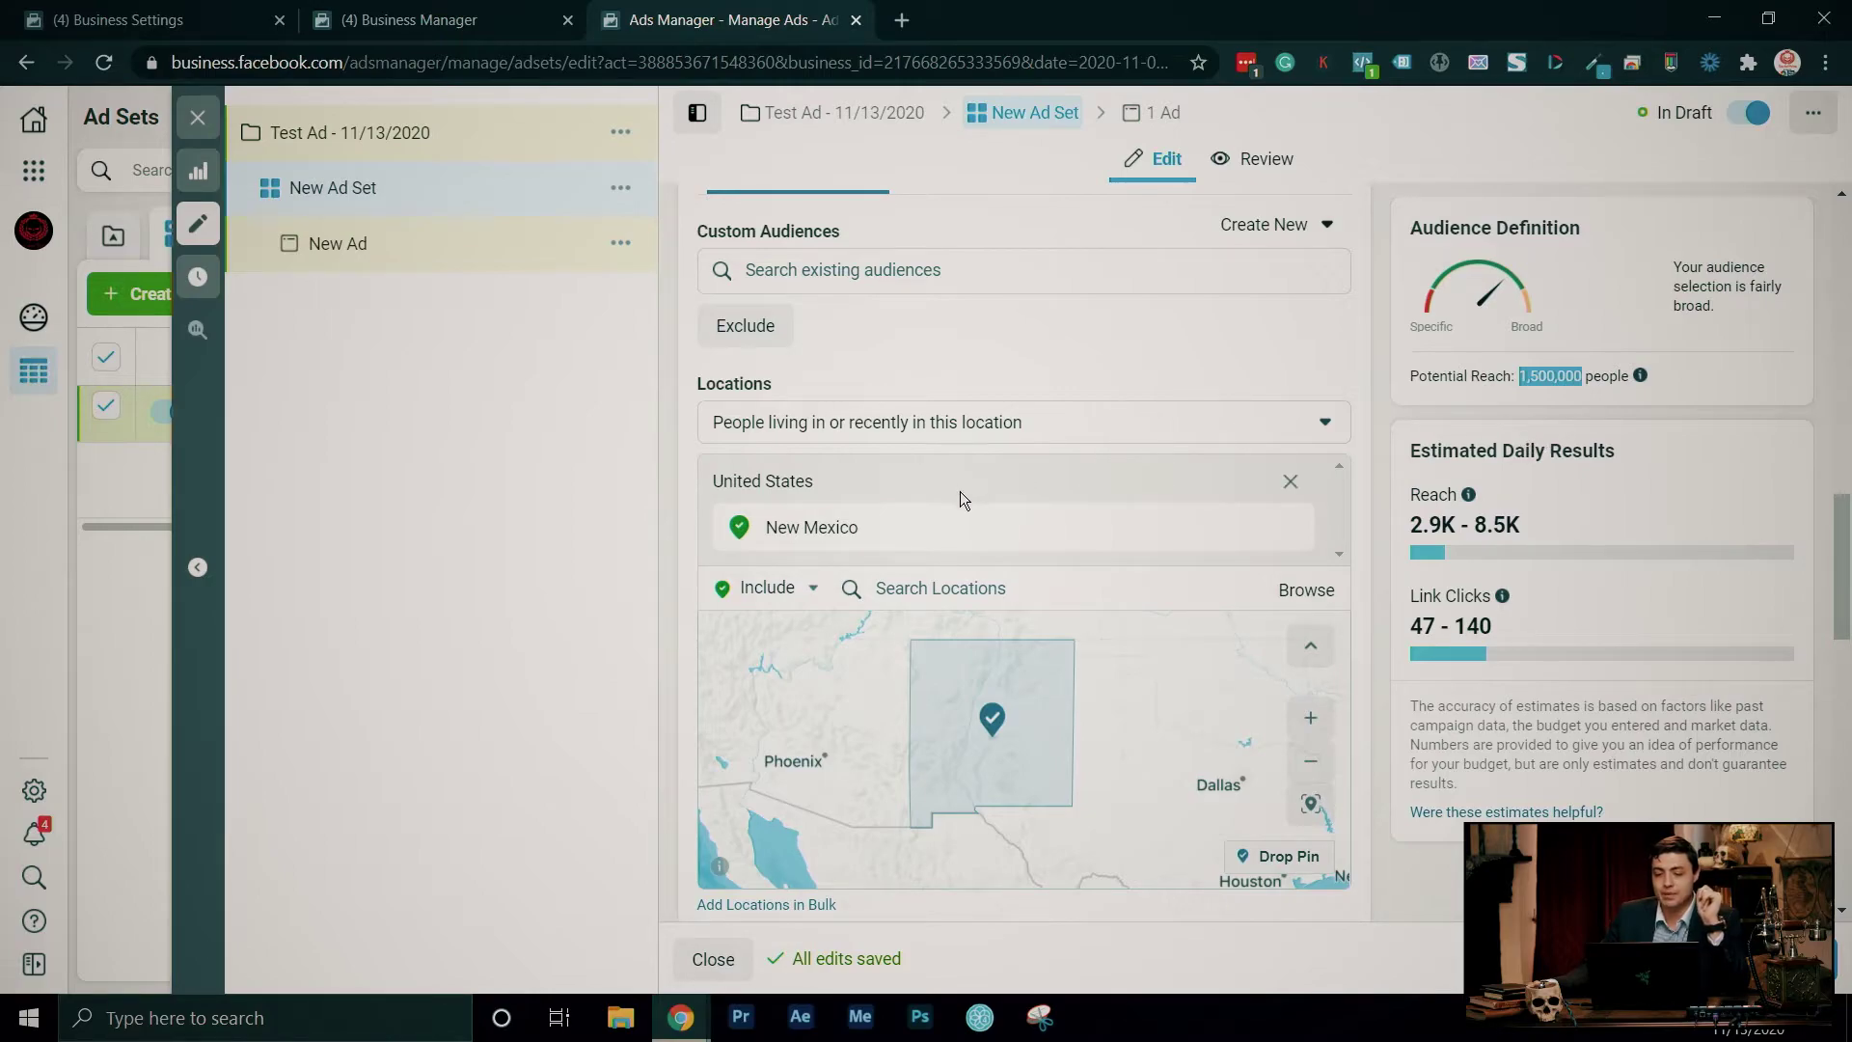
- Set location targeting to People living in this location and replace New Mexico with the city of Albuquerque, New Mexico, United States
left_click(1053, 422)
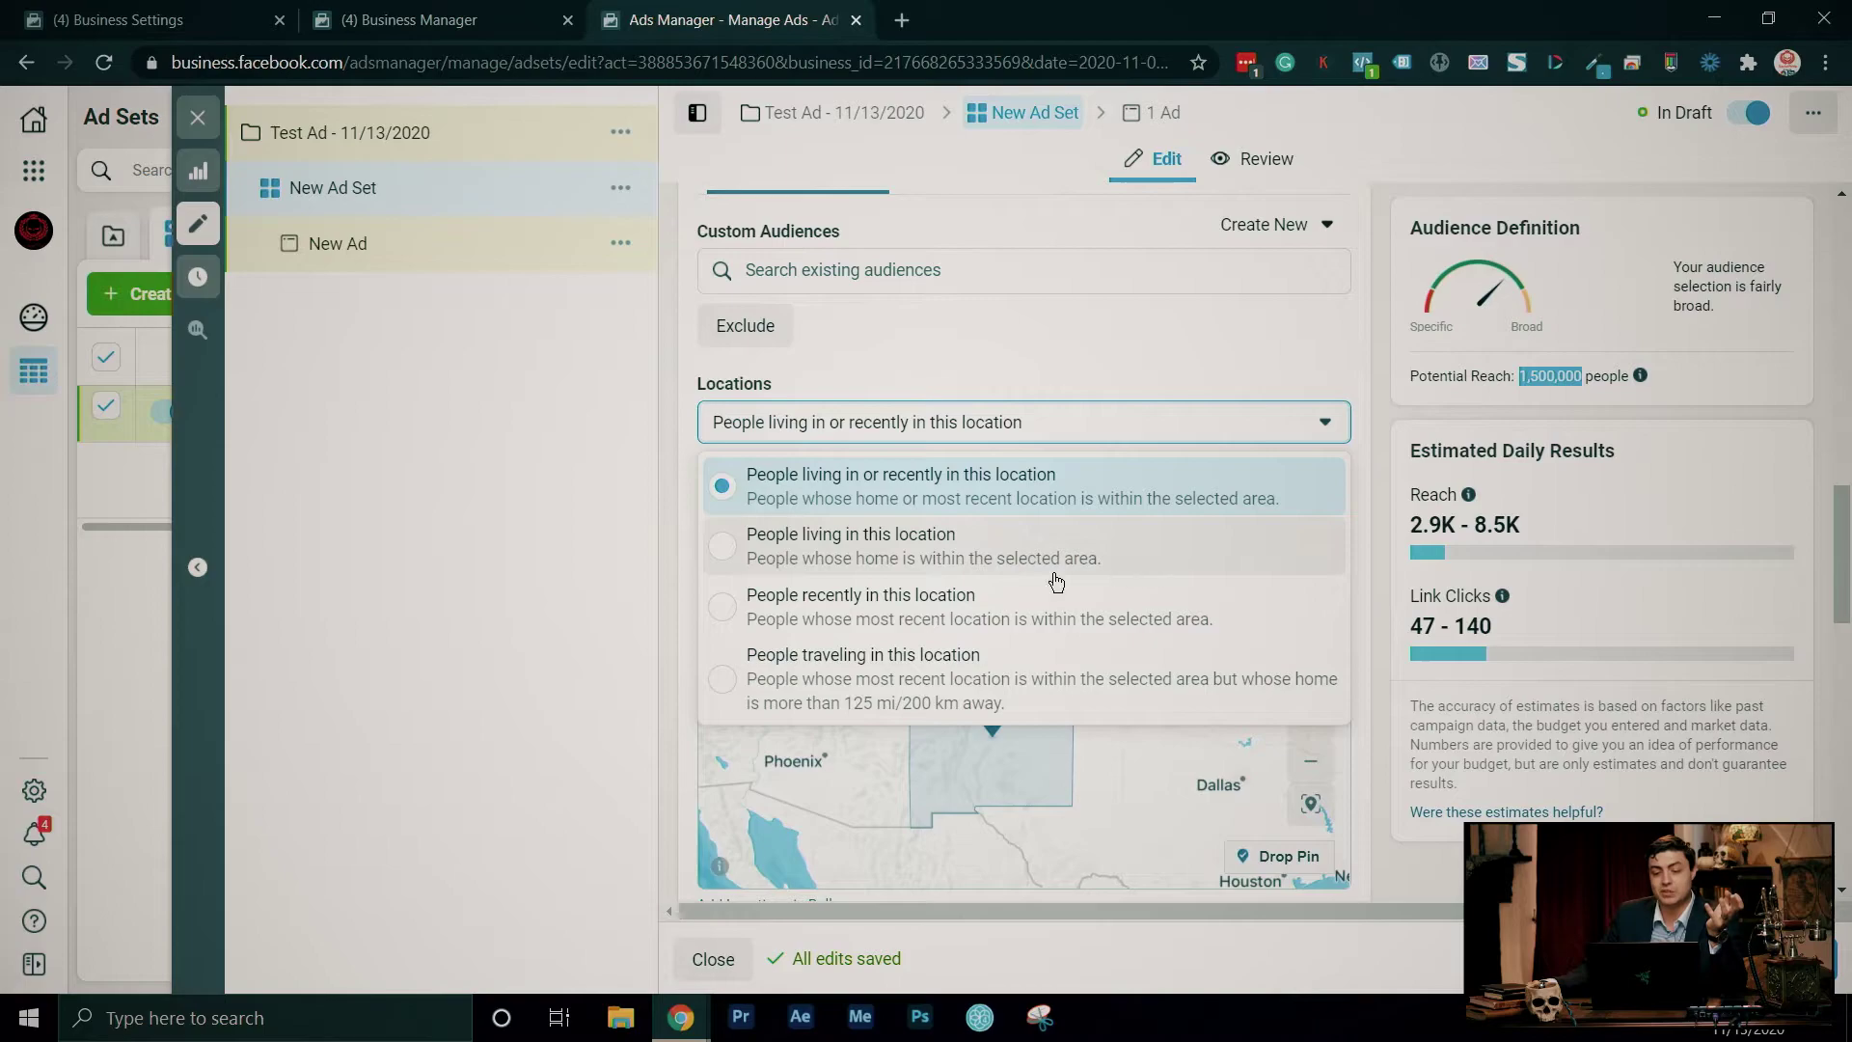
left_click(981, 555)
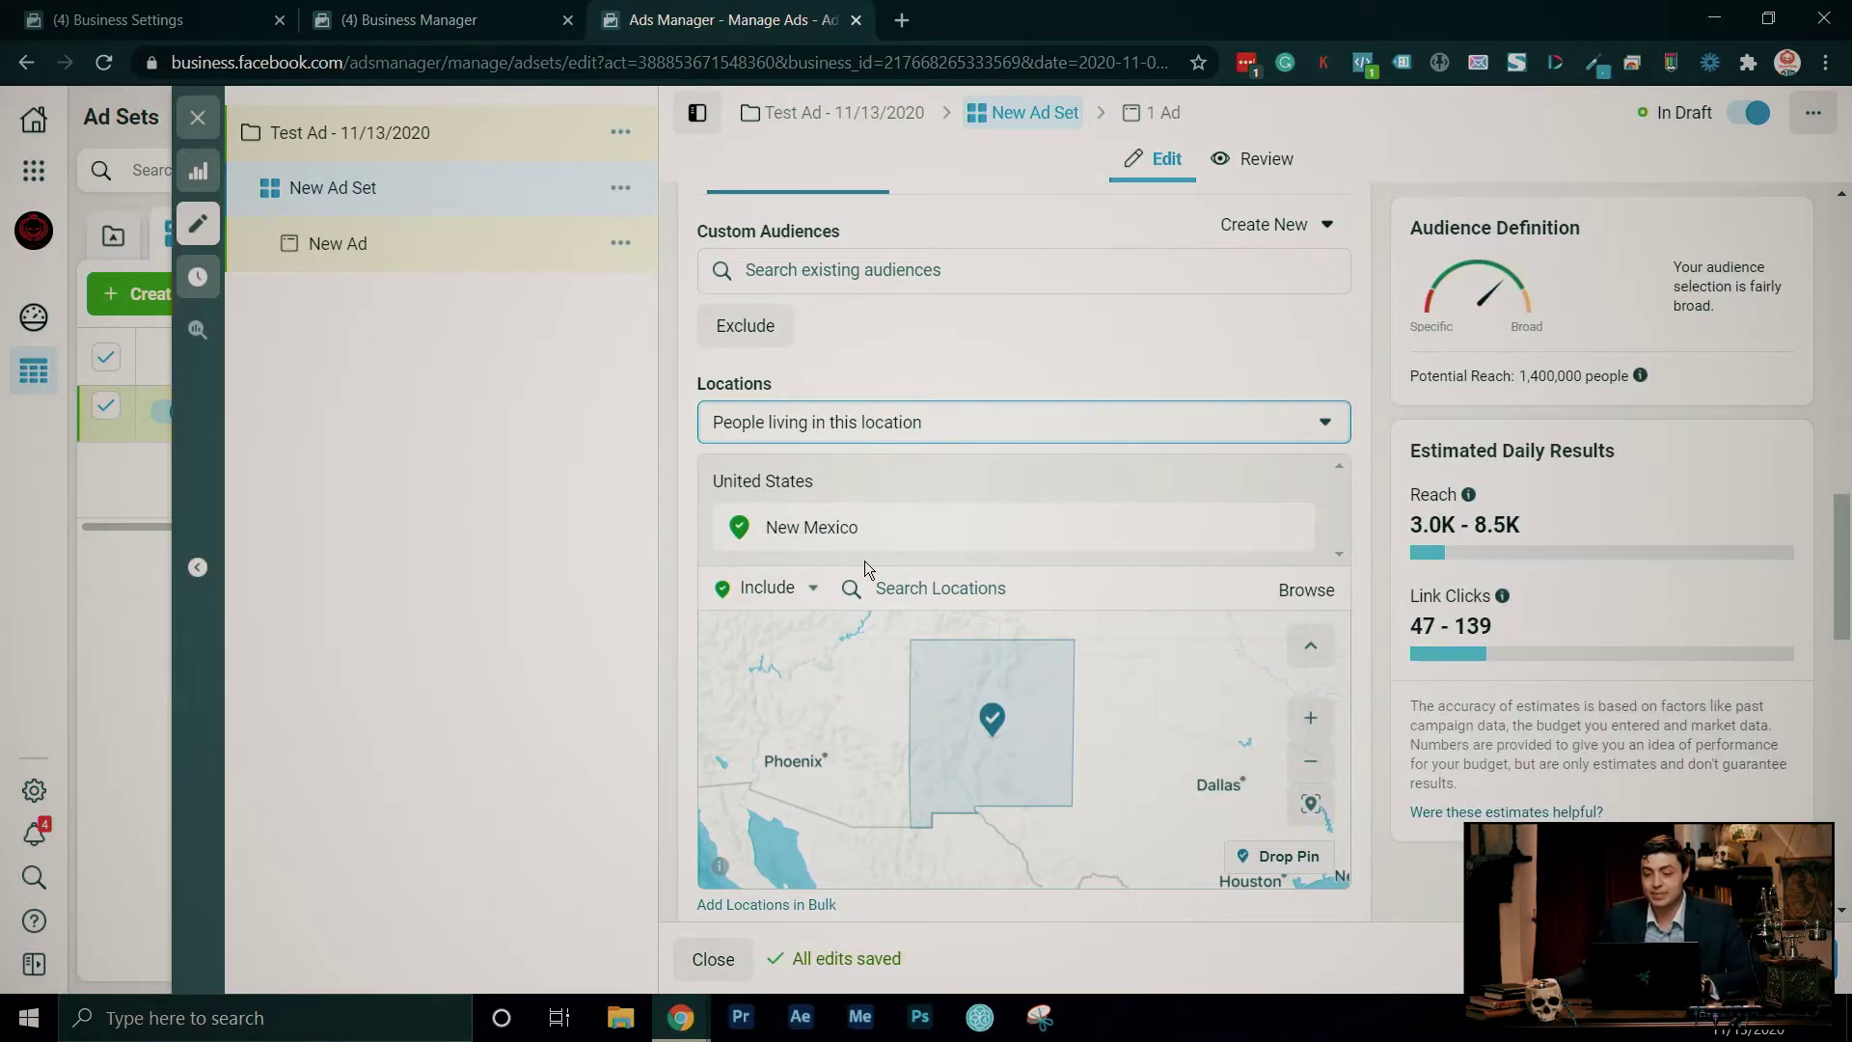
mouse_move(1058, 502)
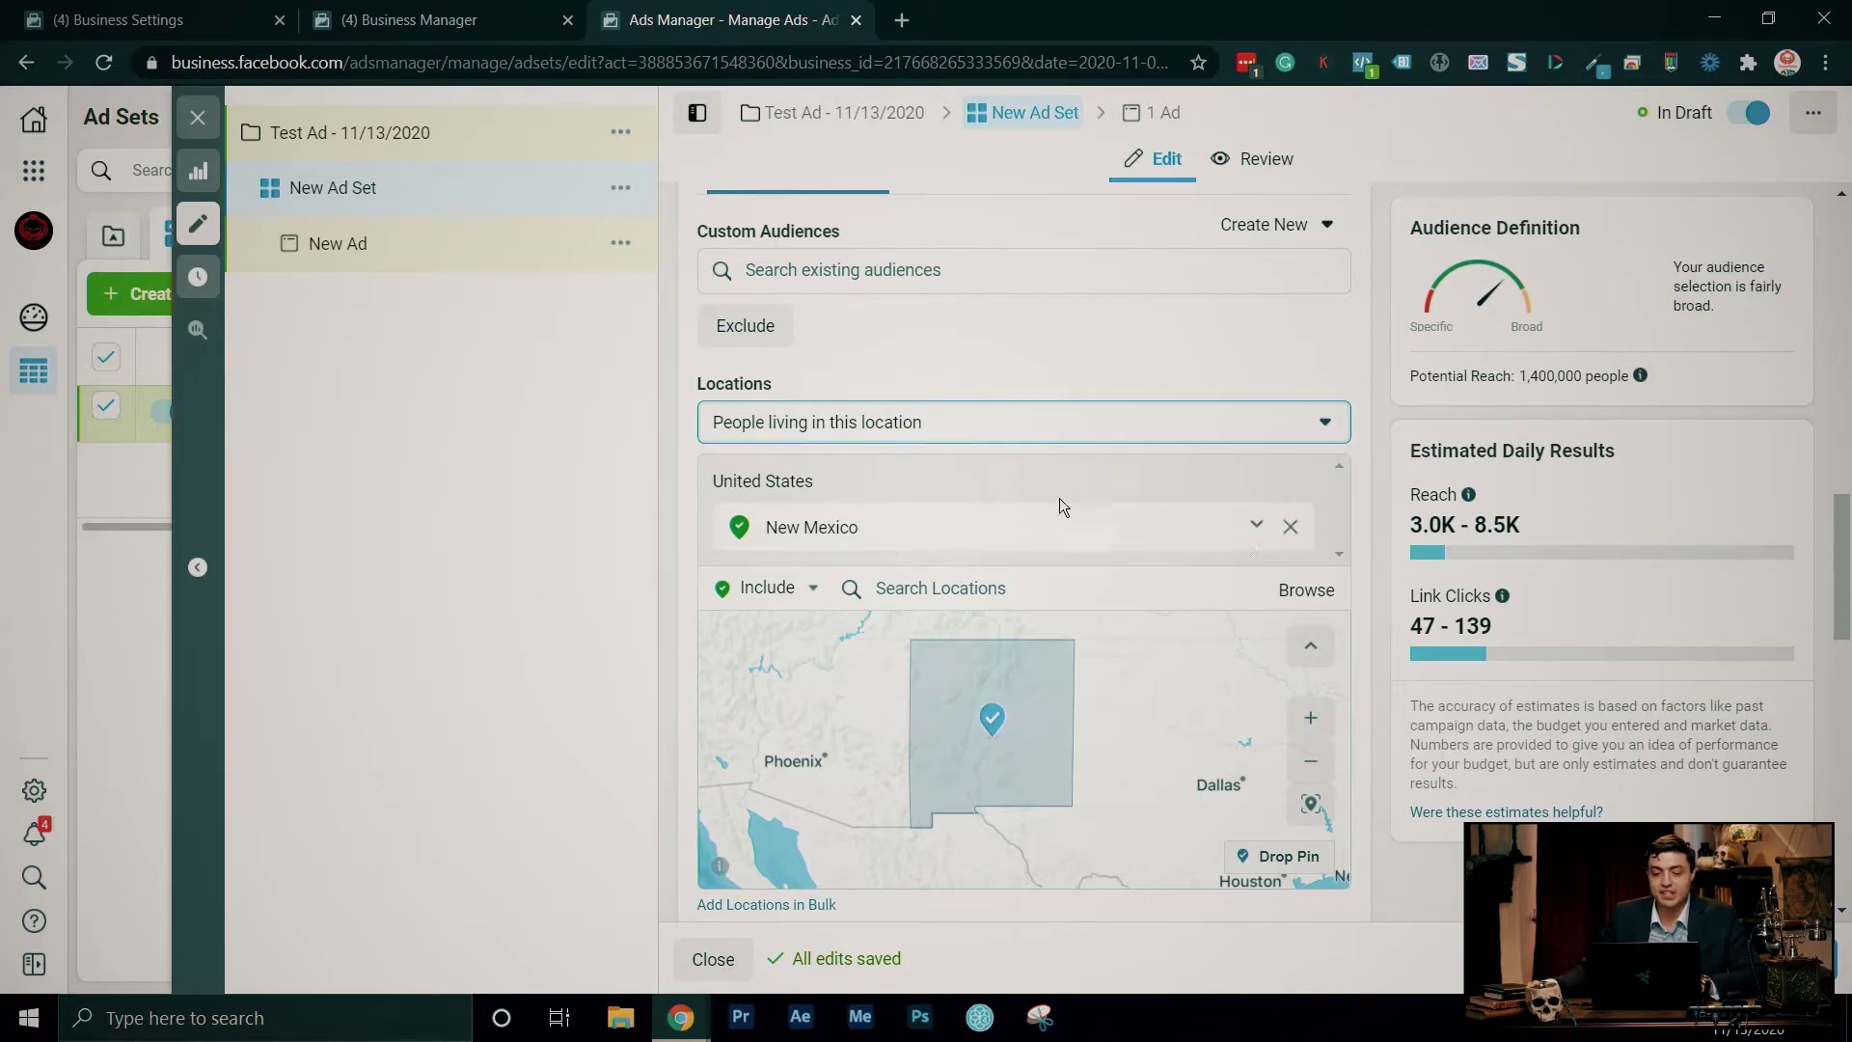
left_click(1290, 528)
type("albu")
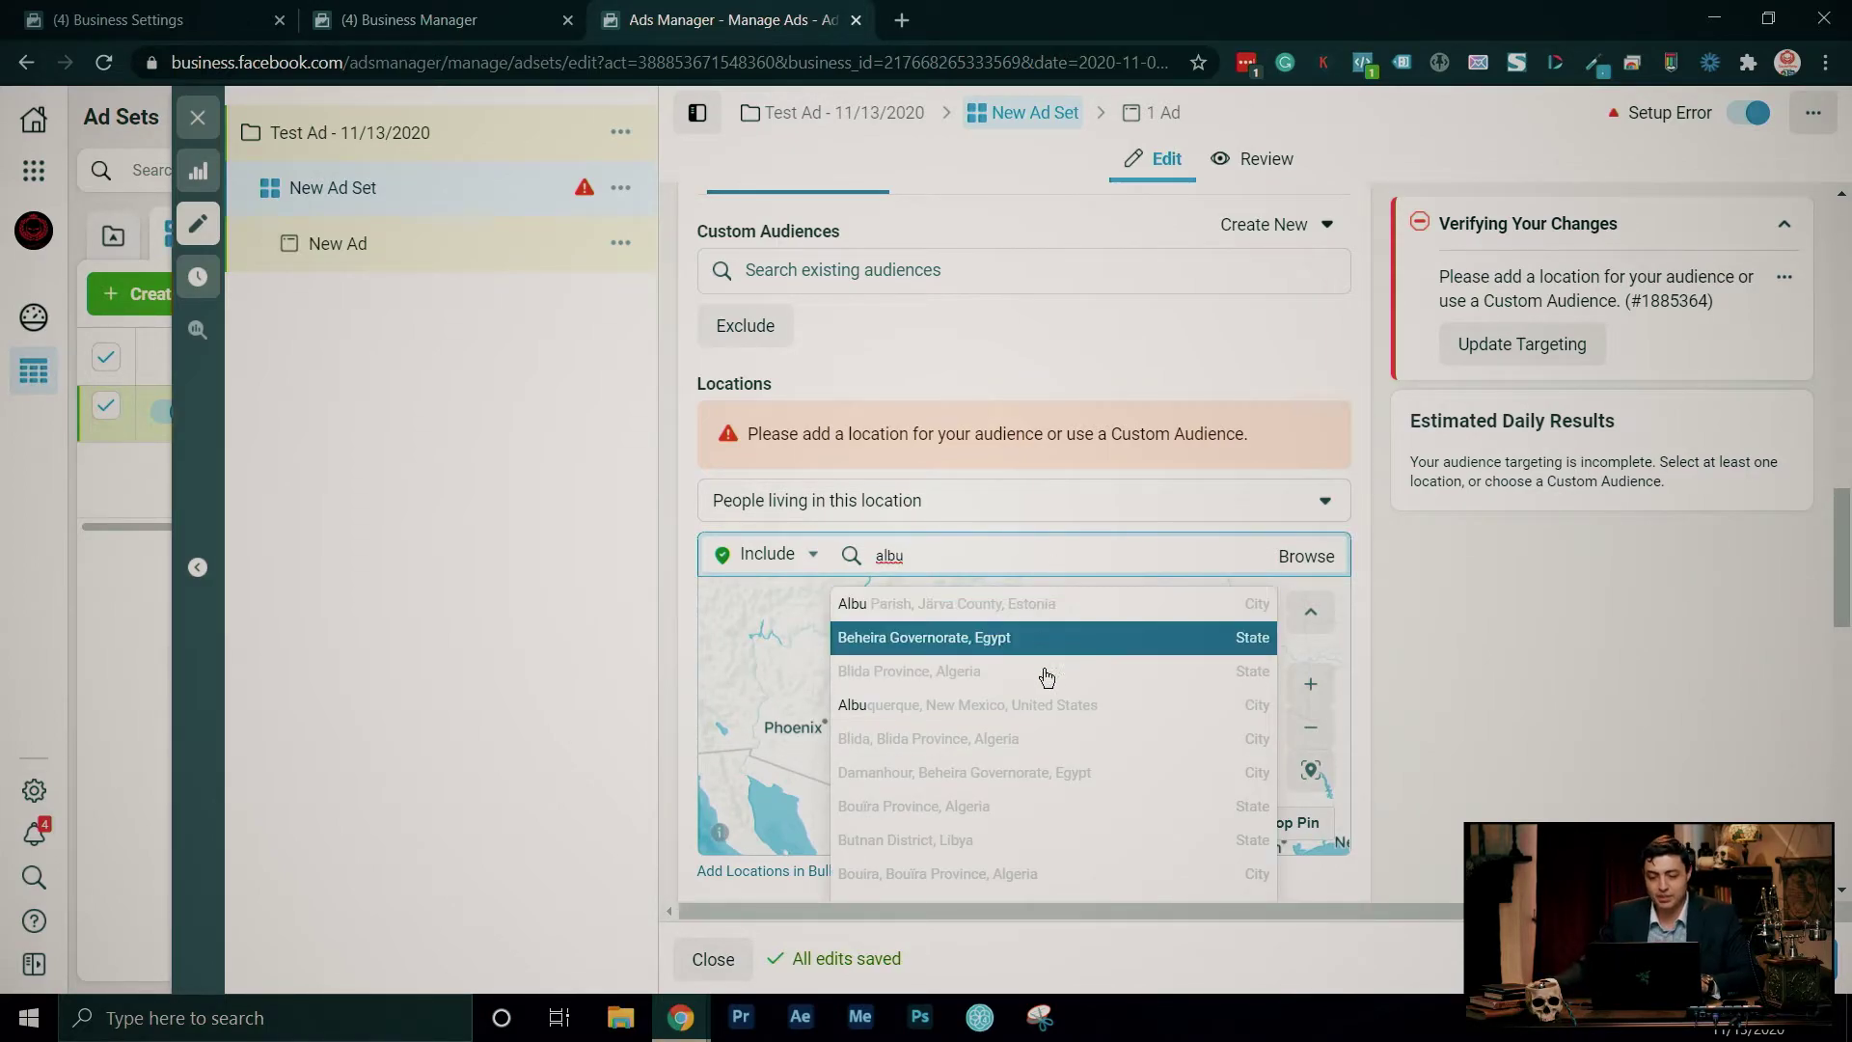
left_click(1056, 705)
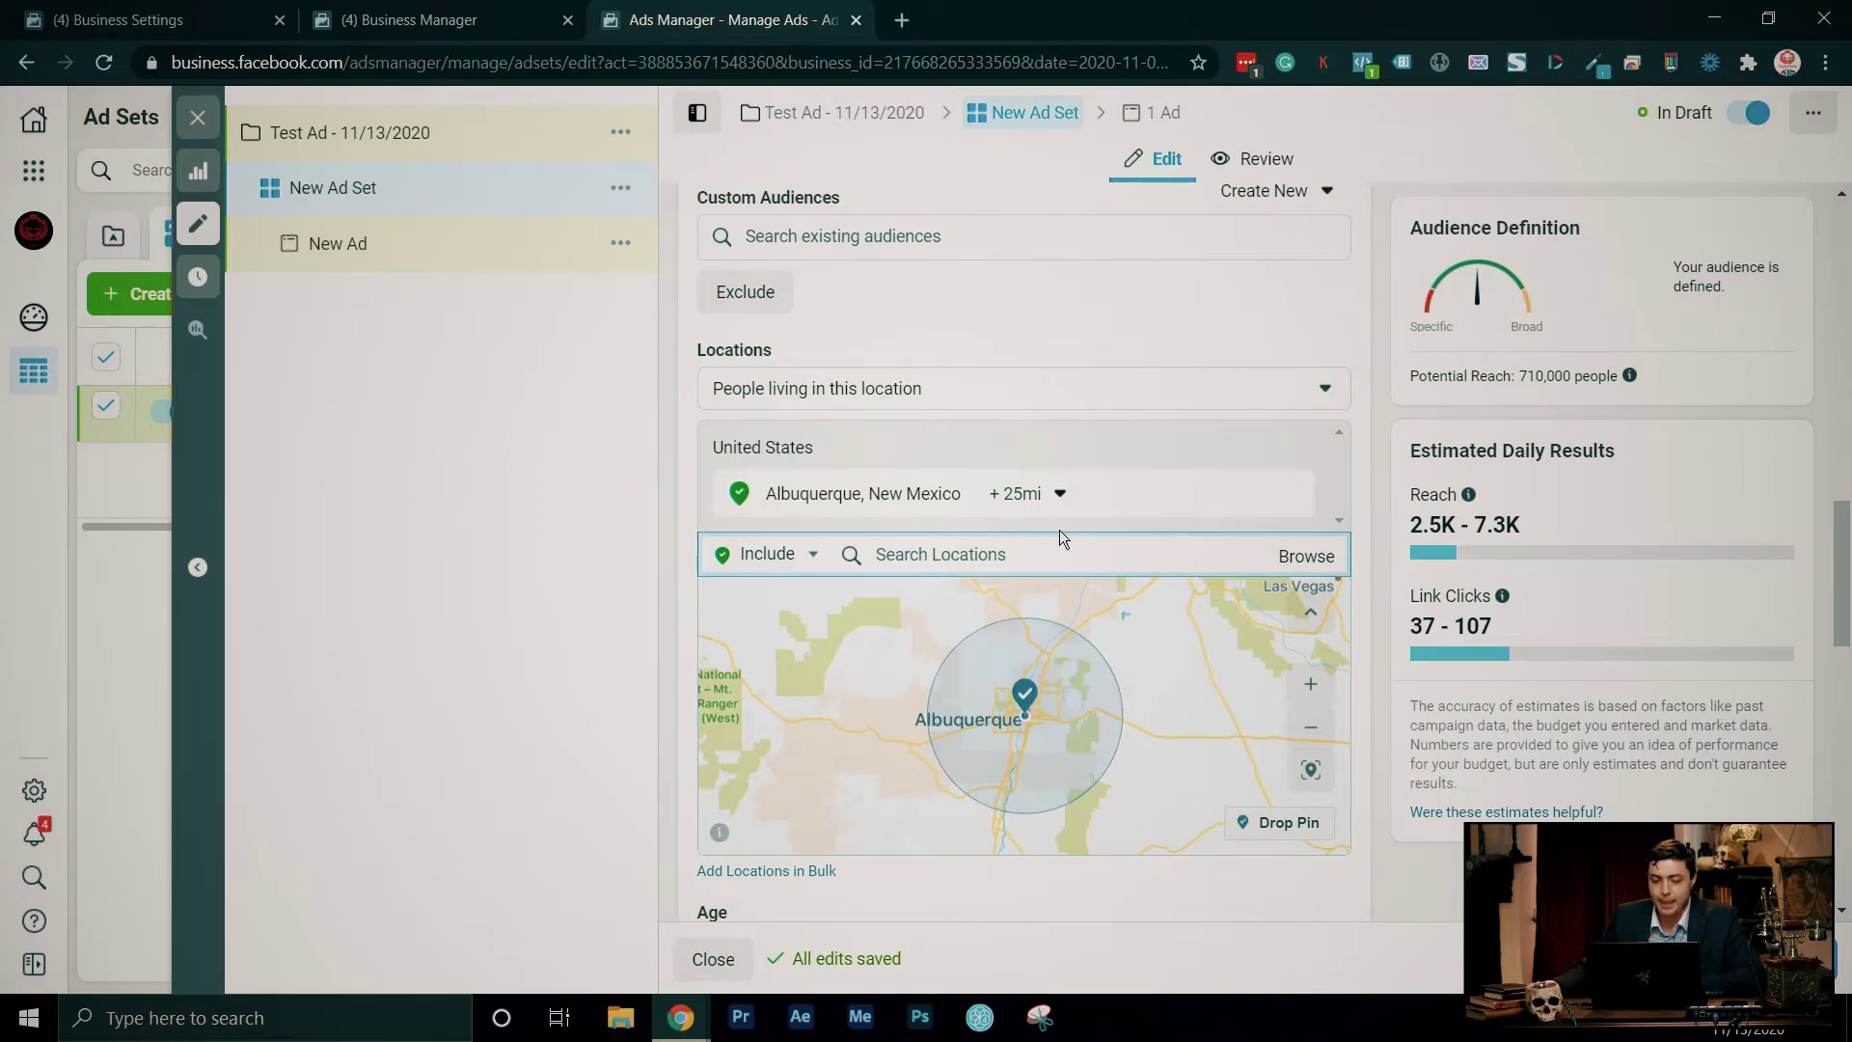
- Restrict the Albuquerque location to Current city only and check the potential reach
left_click(1060, 494)
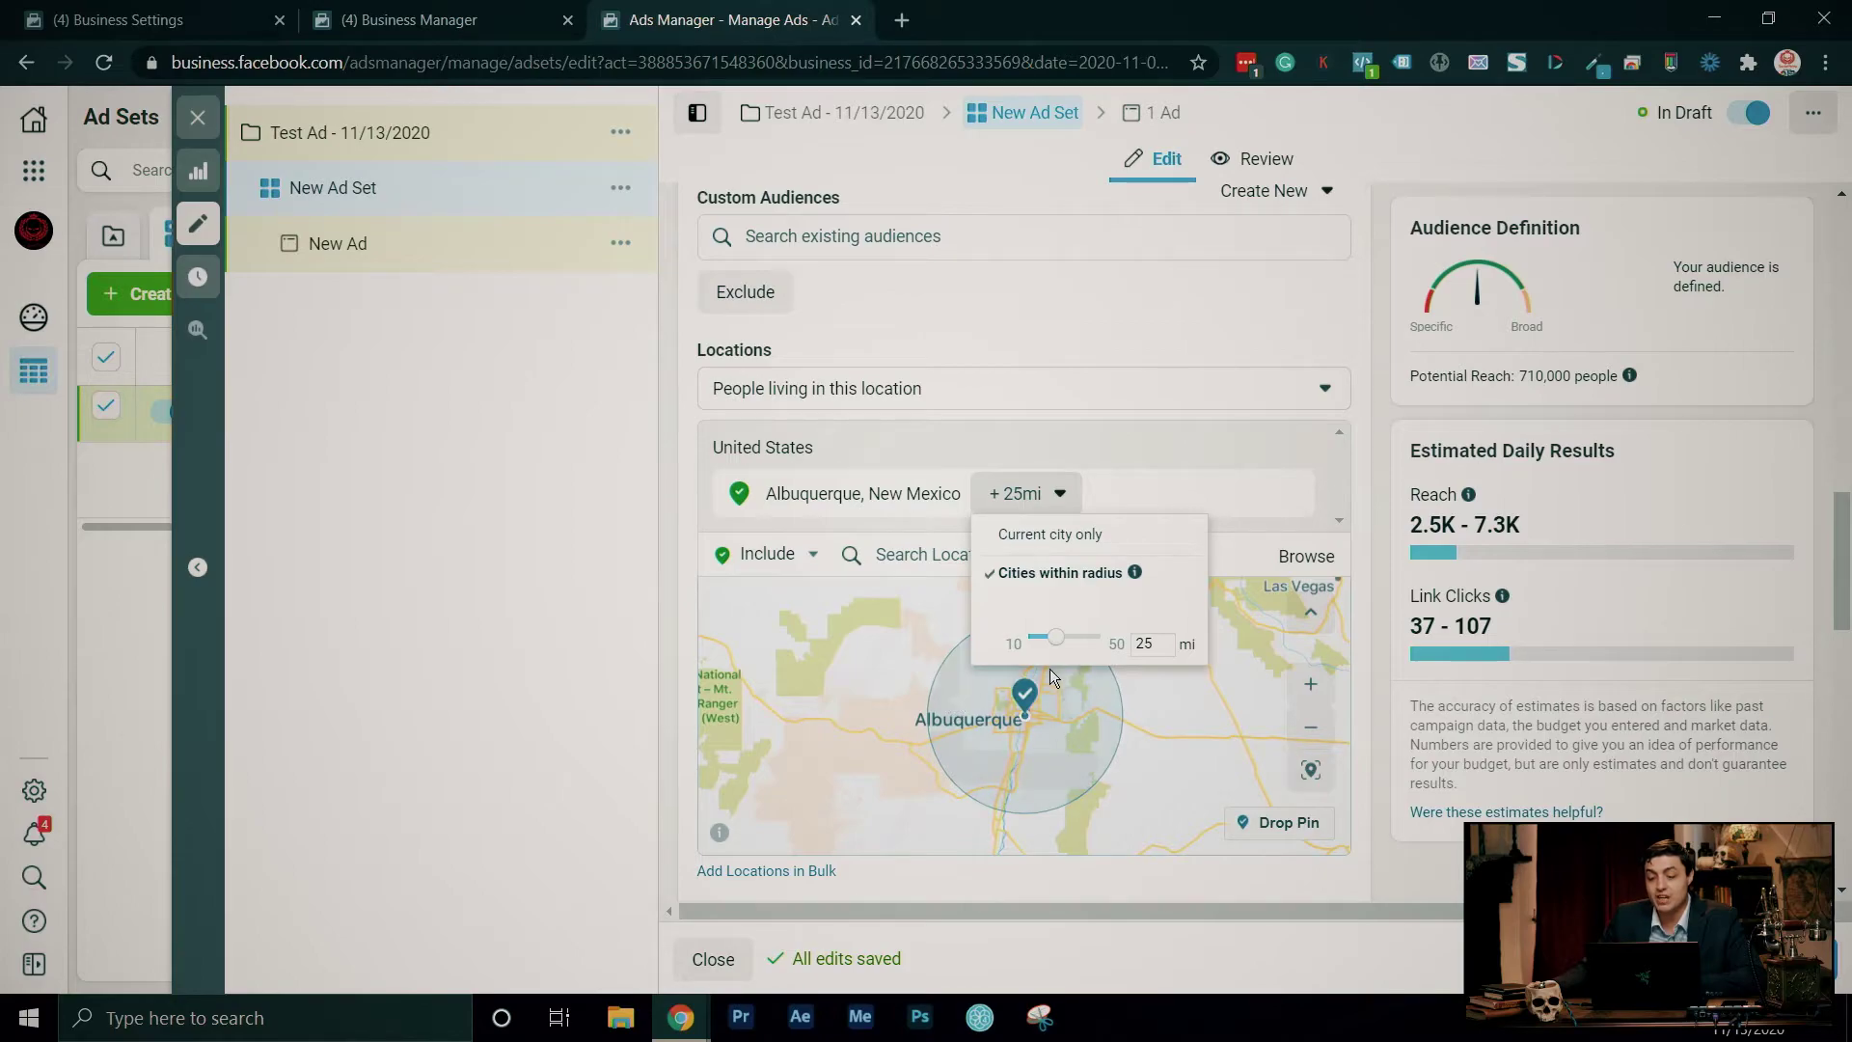
left_click(1074, 543)
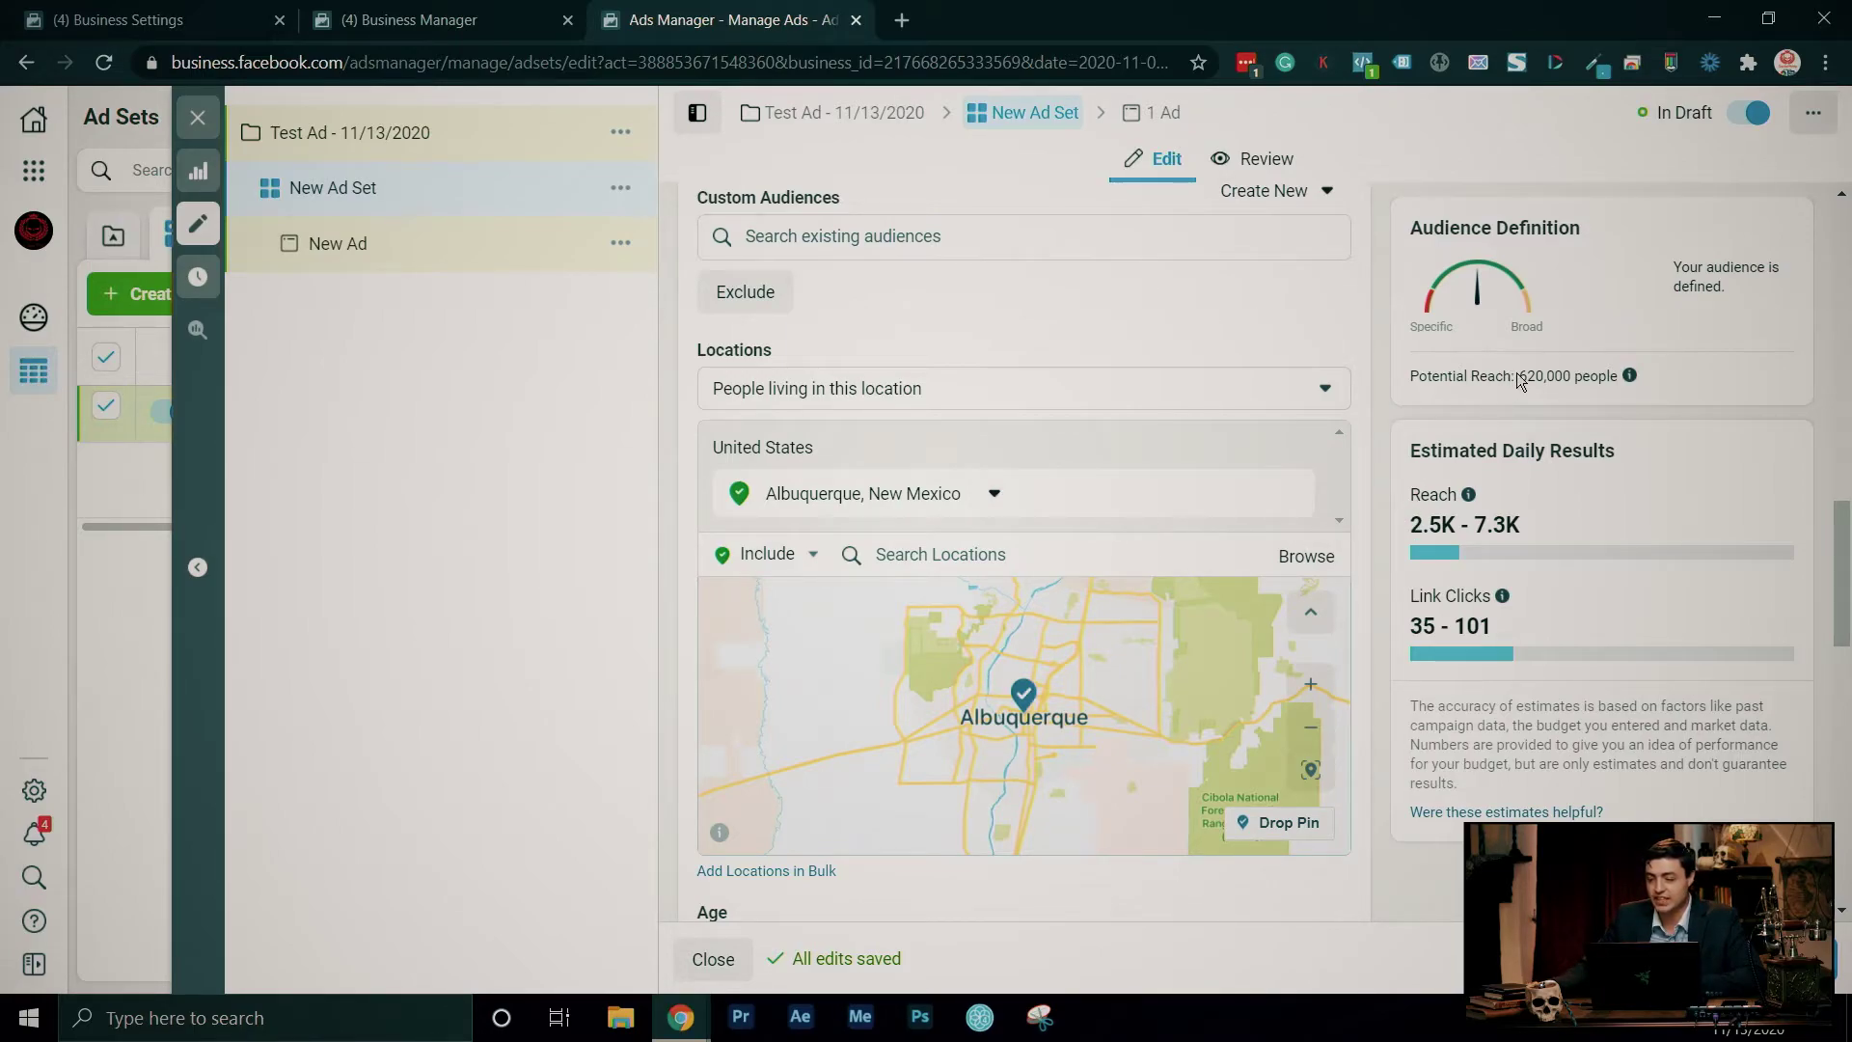
left_click_drag(1517, 375, 1613, 375)
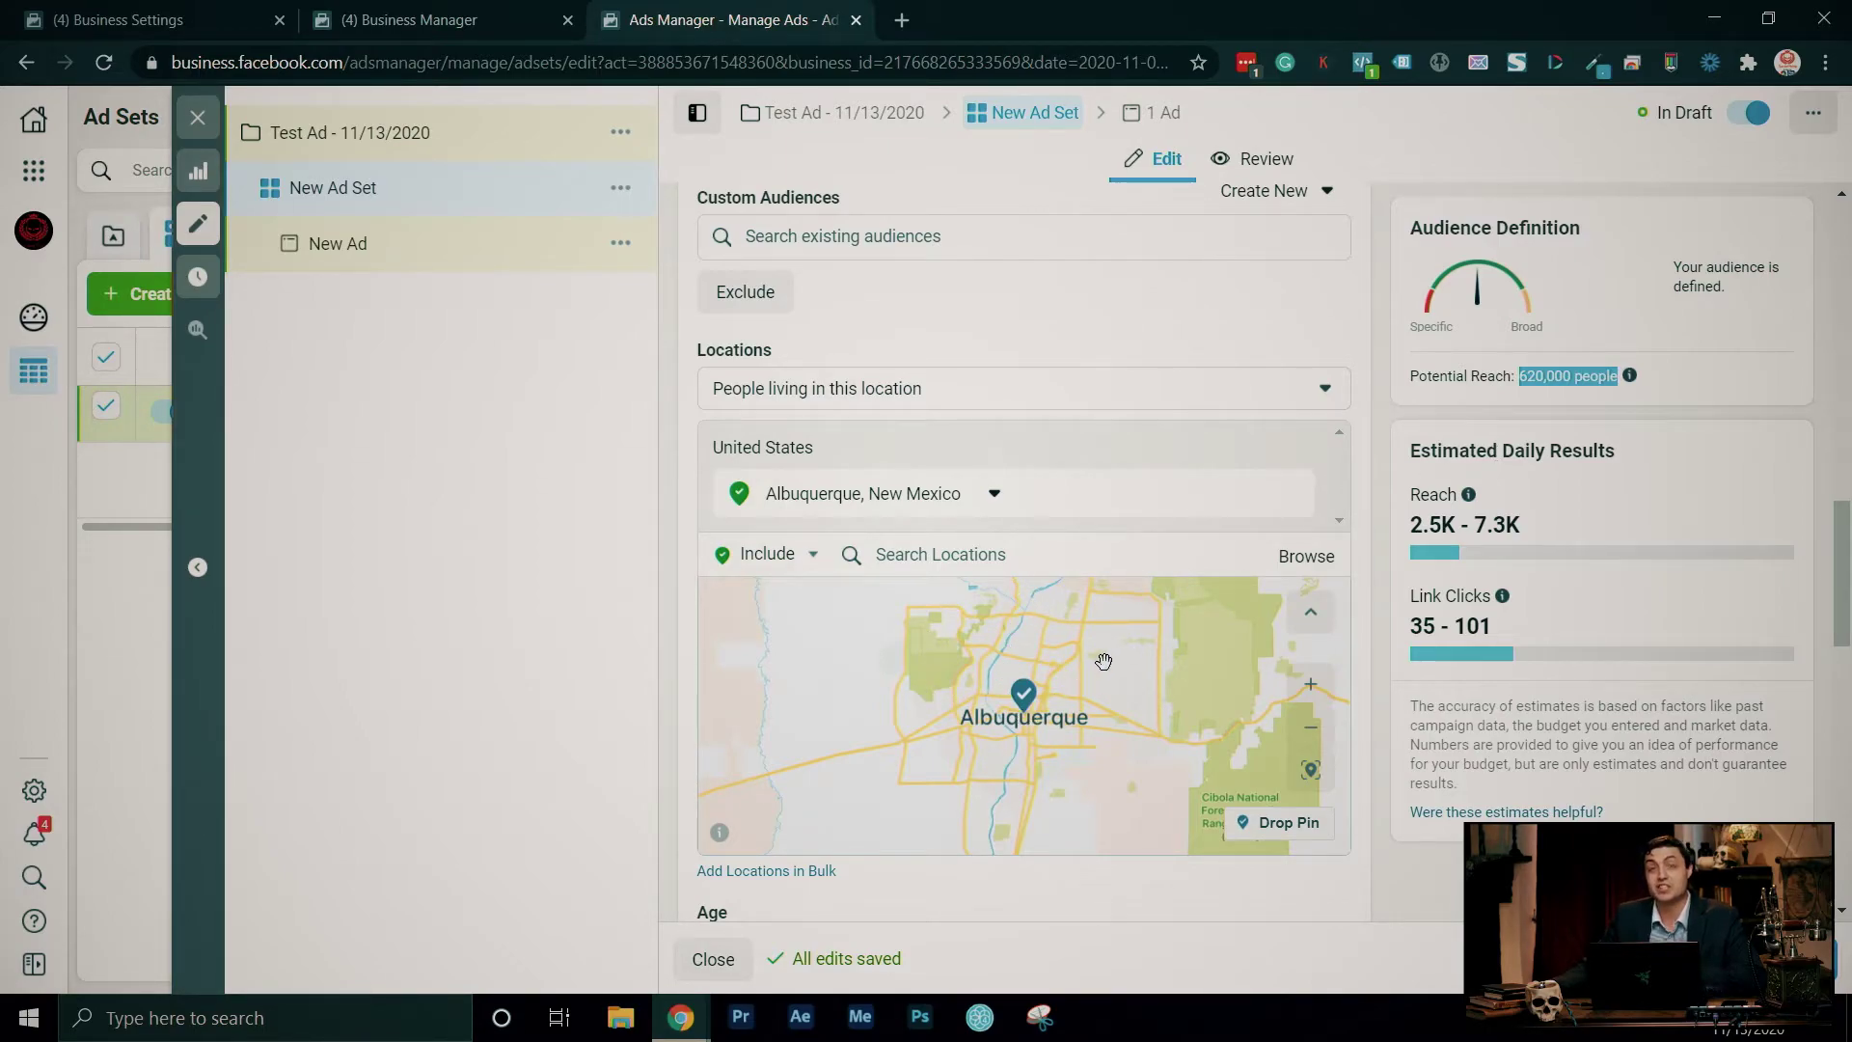
left_click_drag(1373, 540, 1371, 553)
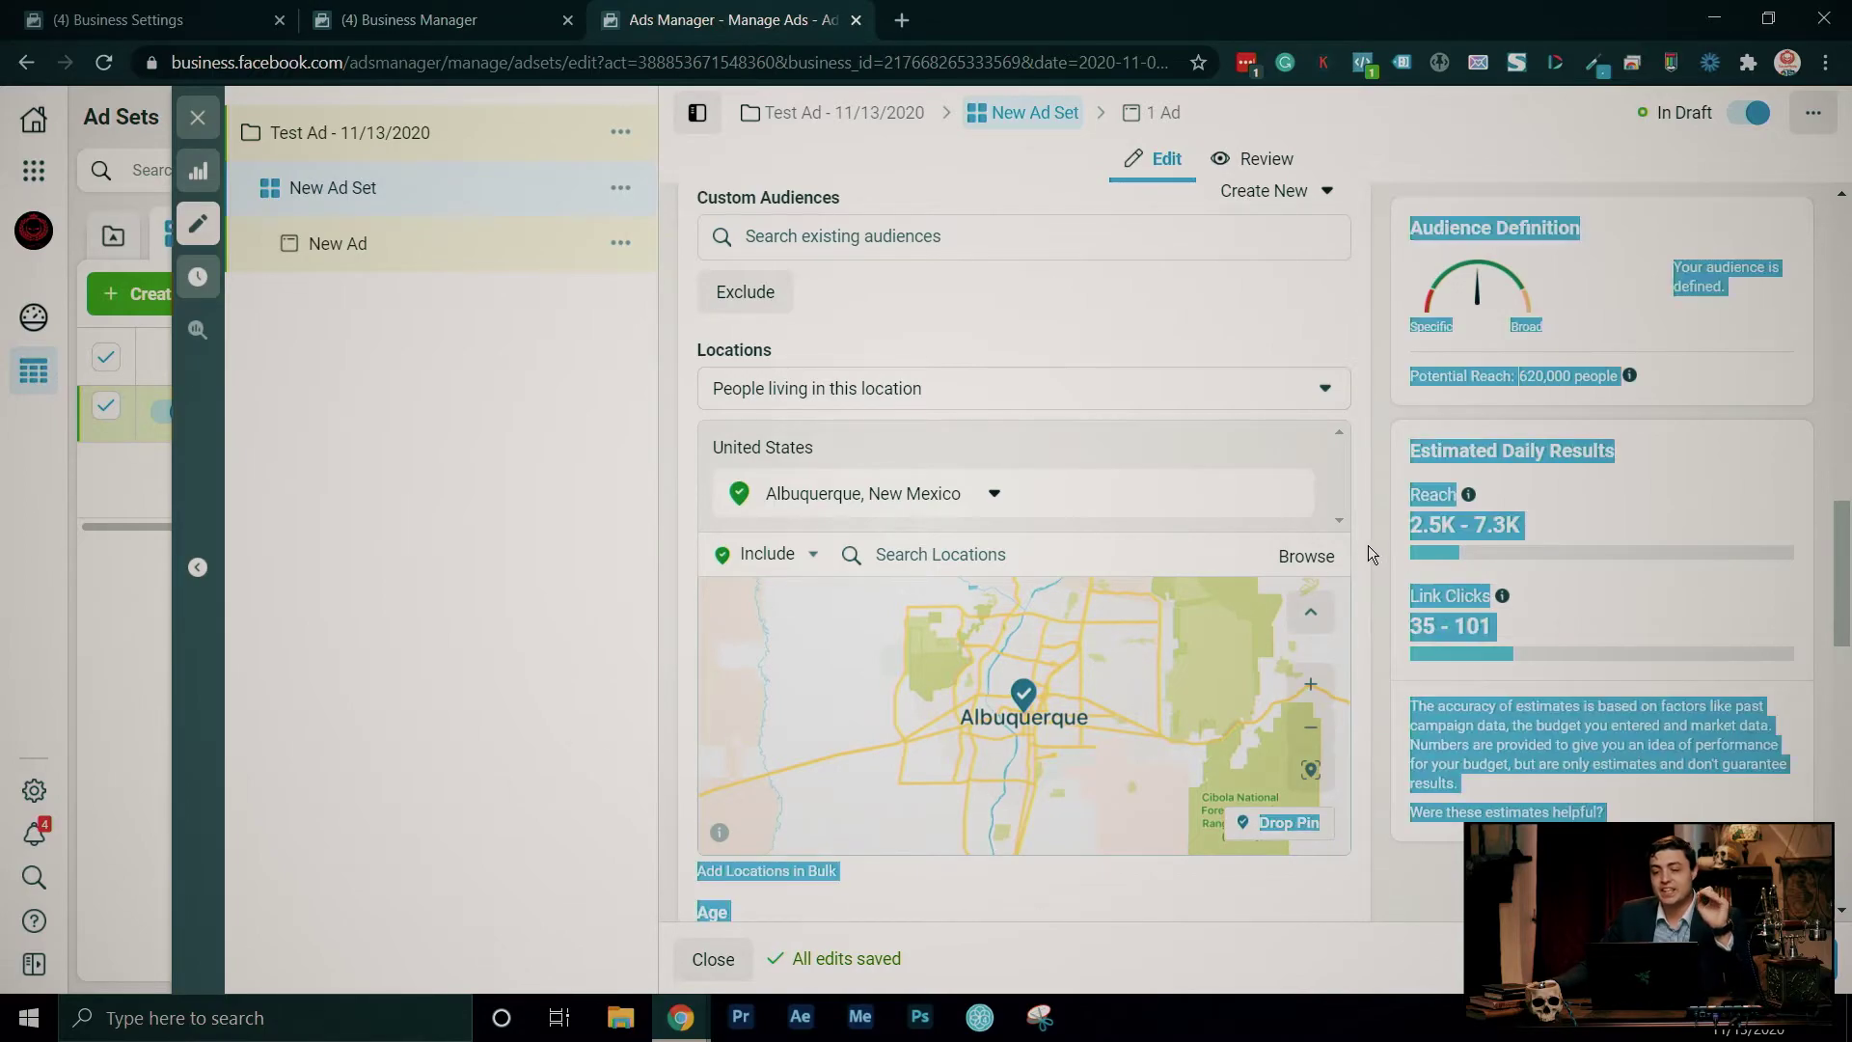
left_click(1397, 550)
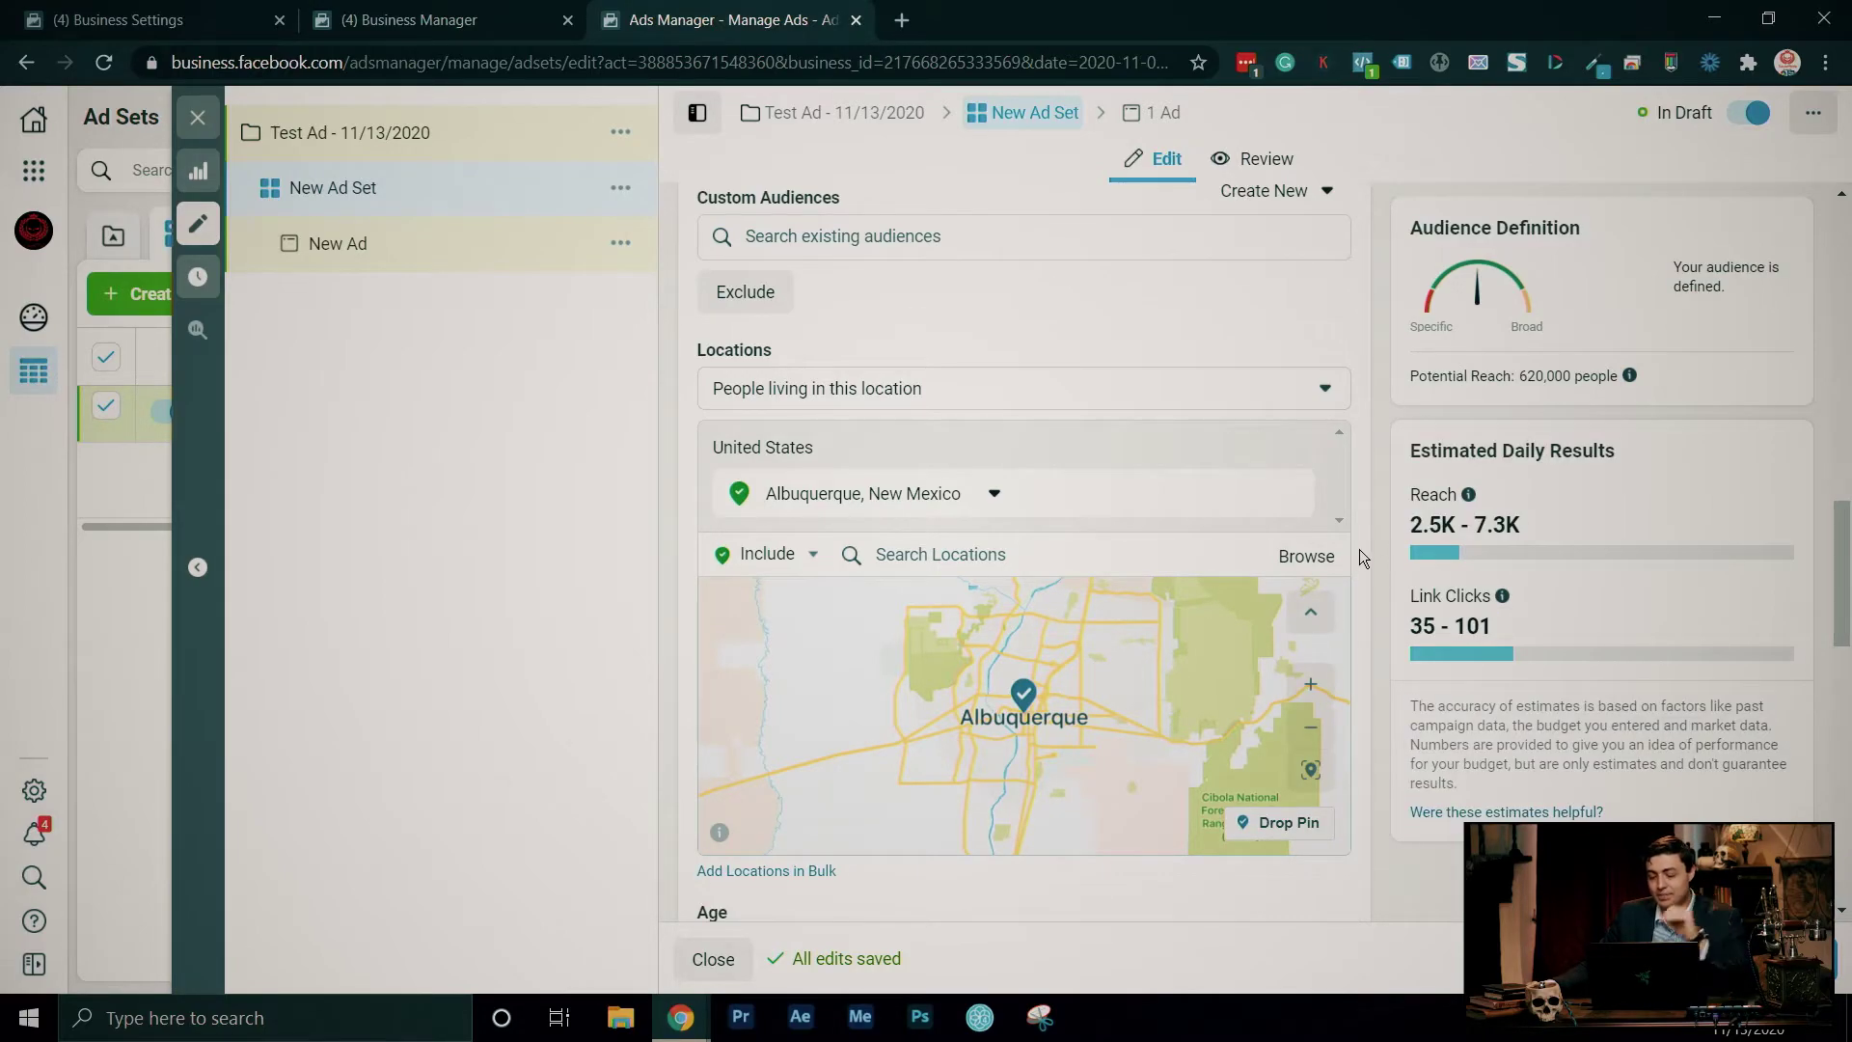
- Set the audience's minimum age to 40
scroll(1368, 472, "down", 3)
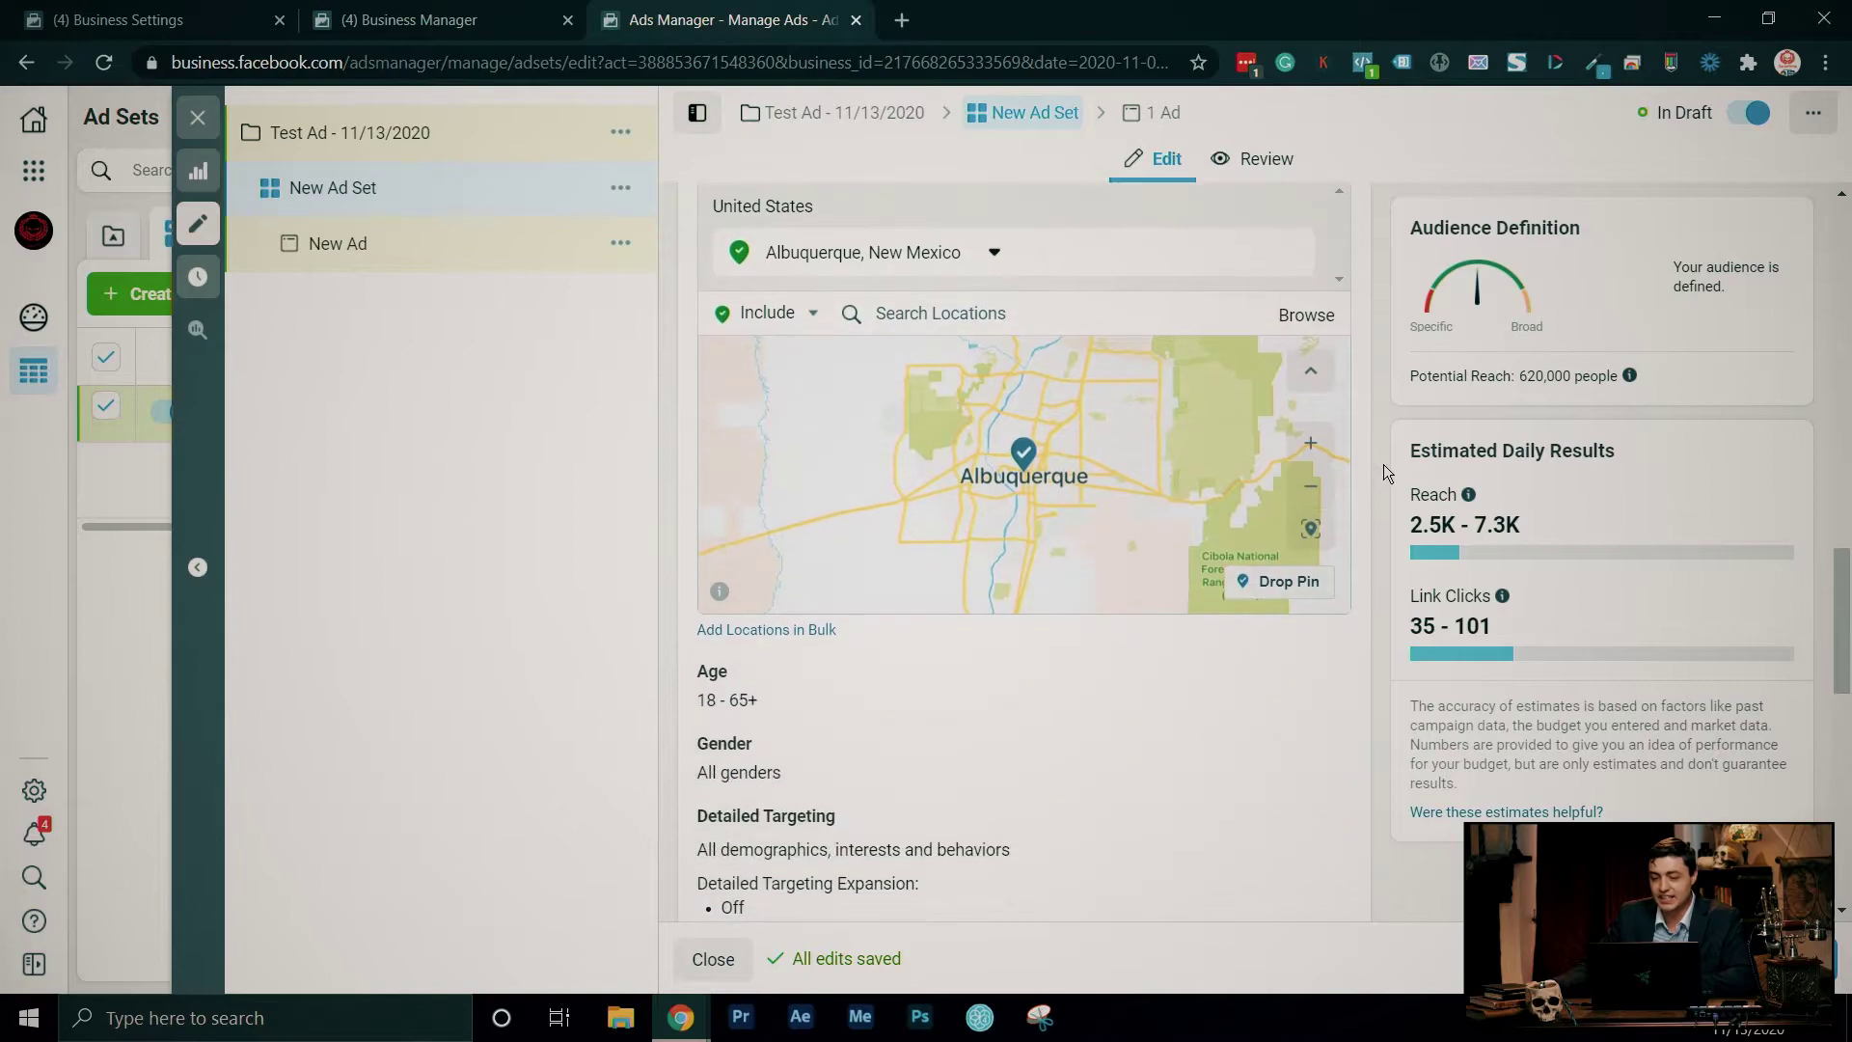
scroll(1384, 465, "down", 3)
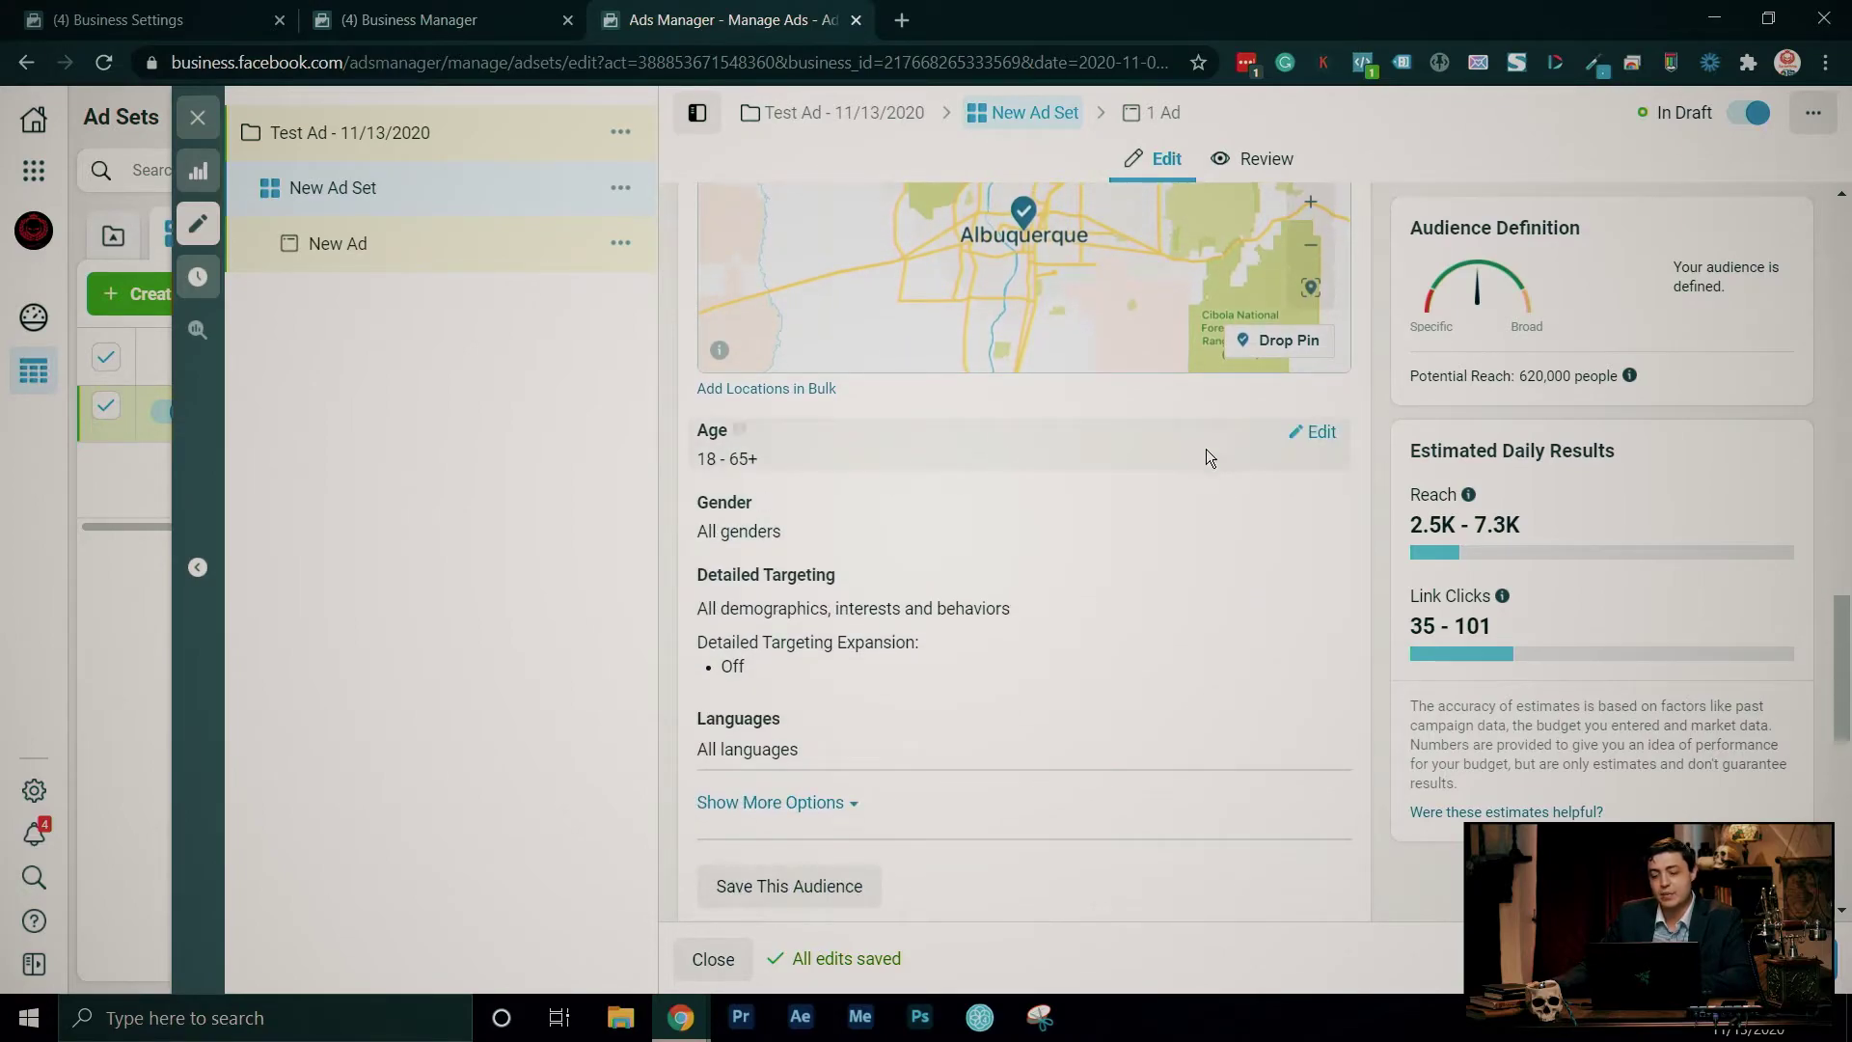
left_click(1314, 432)
left_click(781, 471)
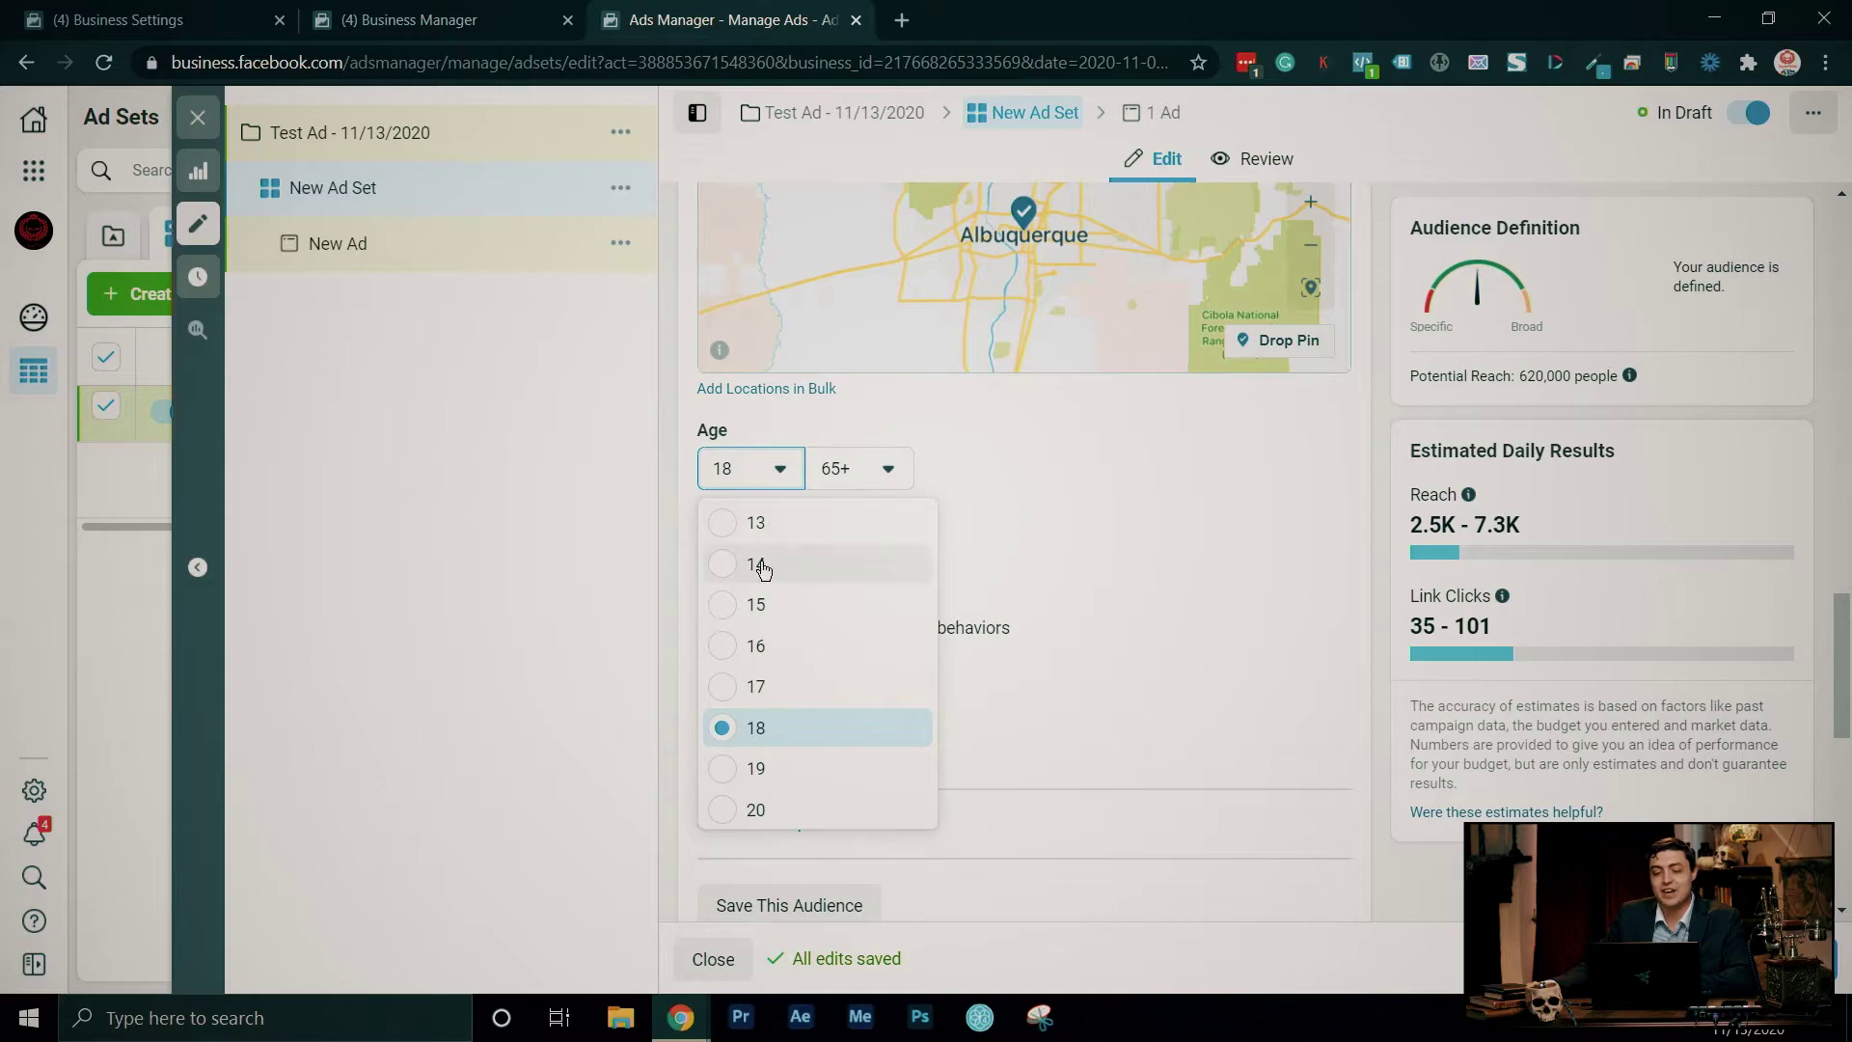
scroll(799, 632, "down", 5)
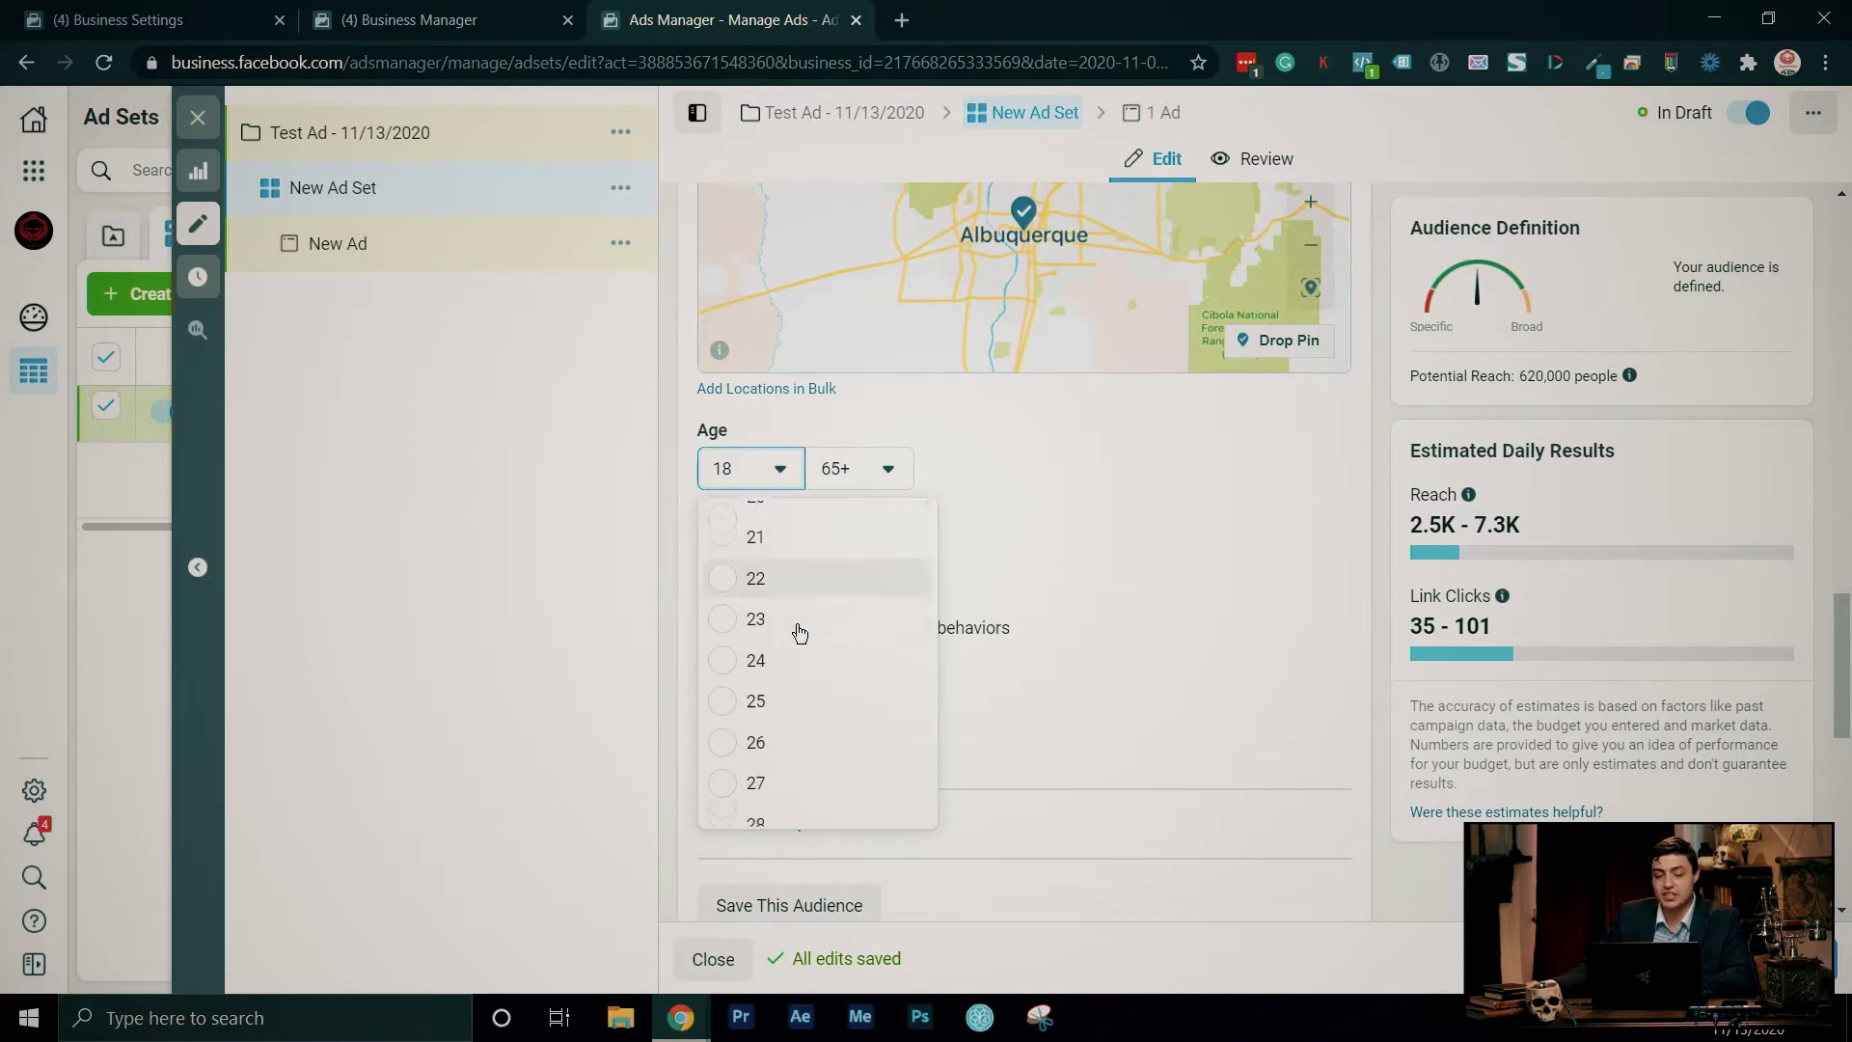
scroll(768, 716, "down", 2)
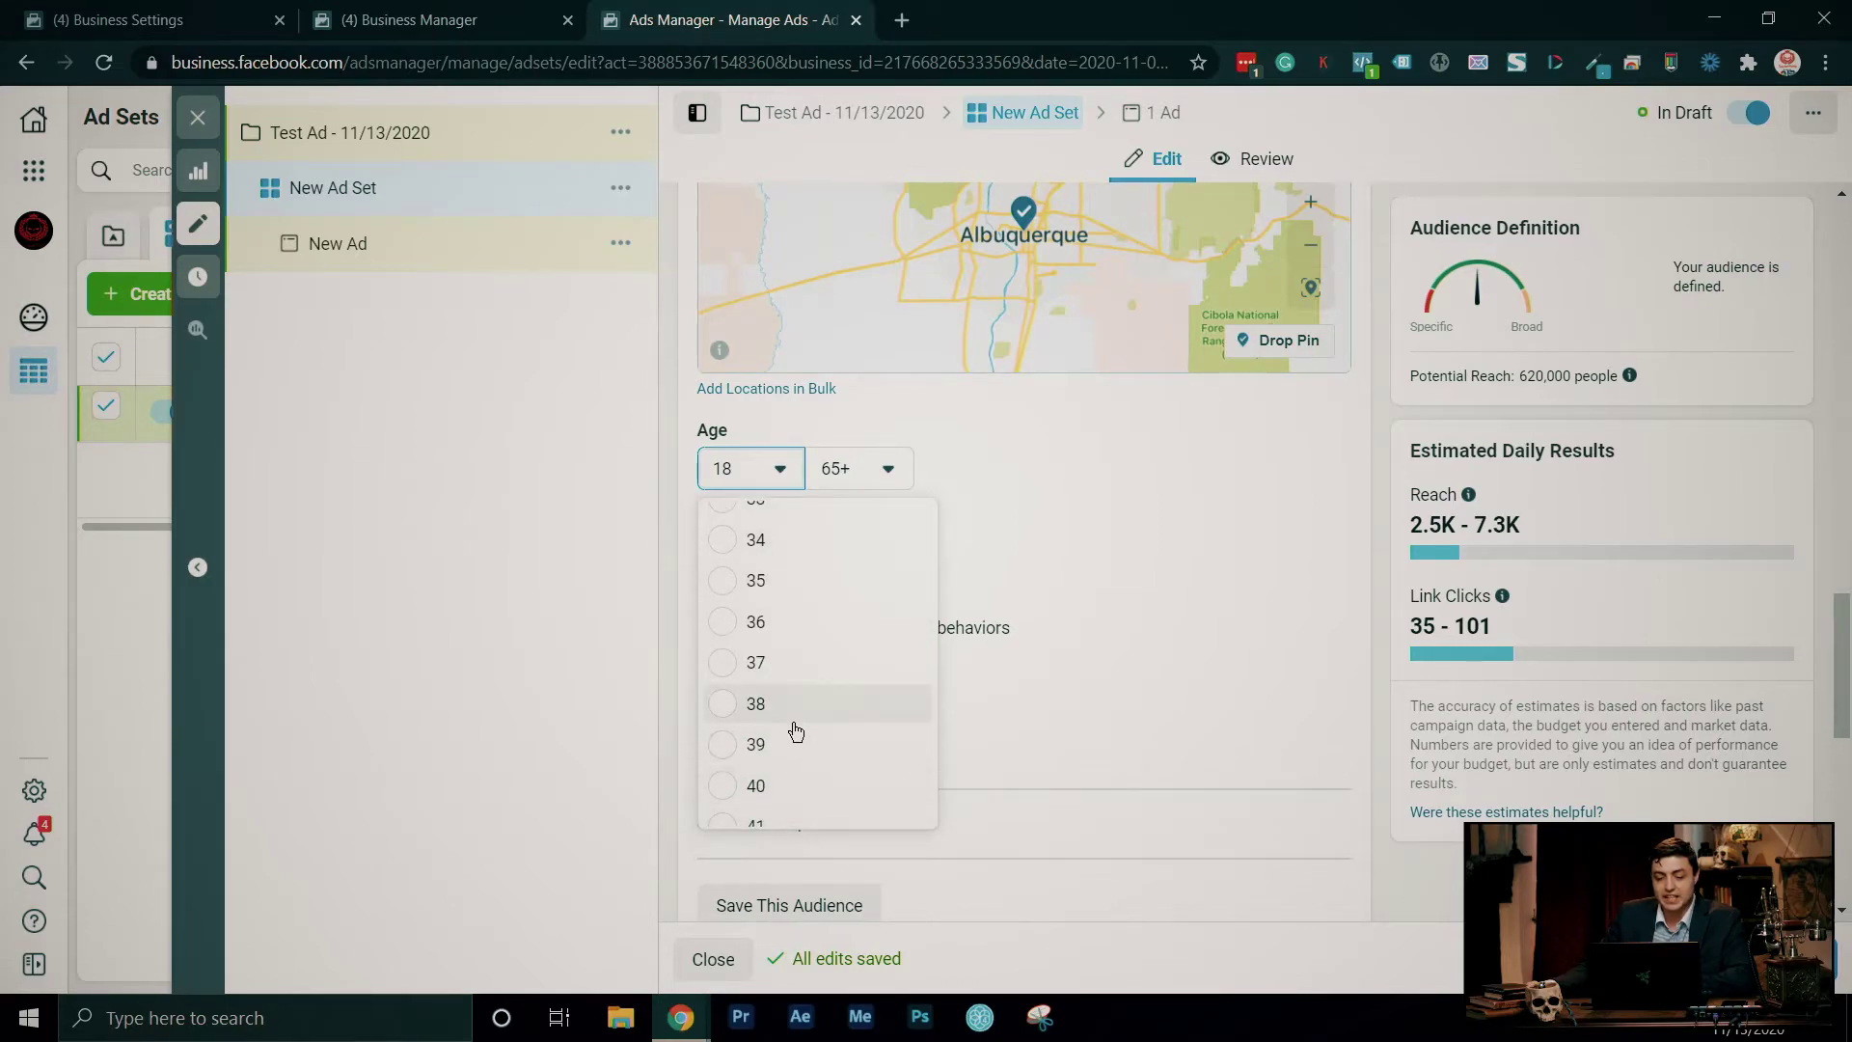
left_click(807, 785)
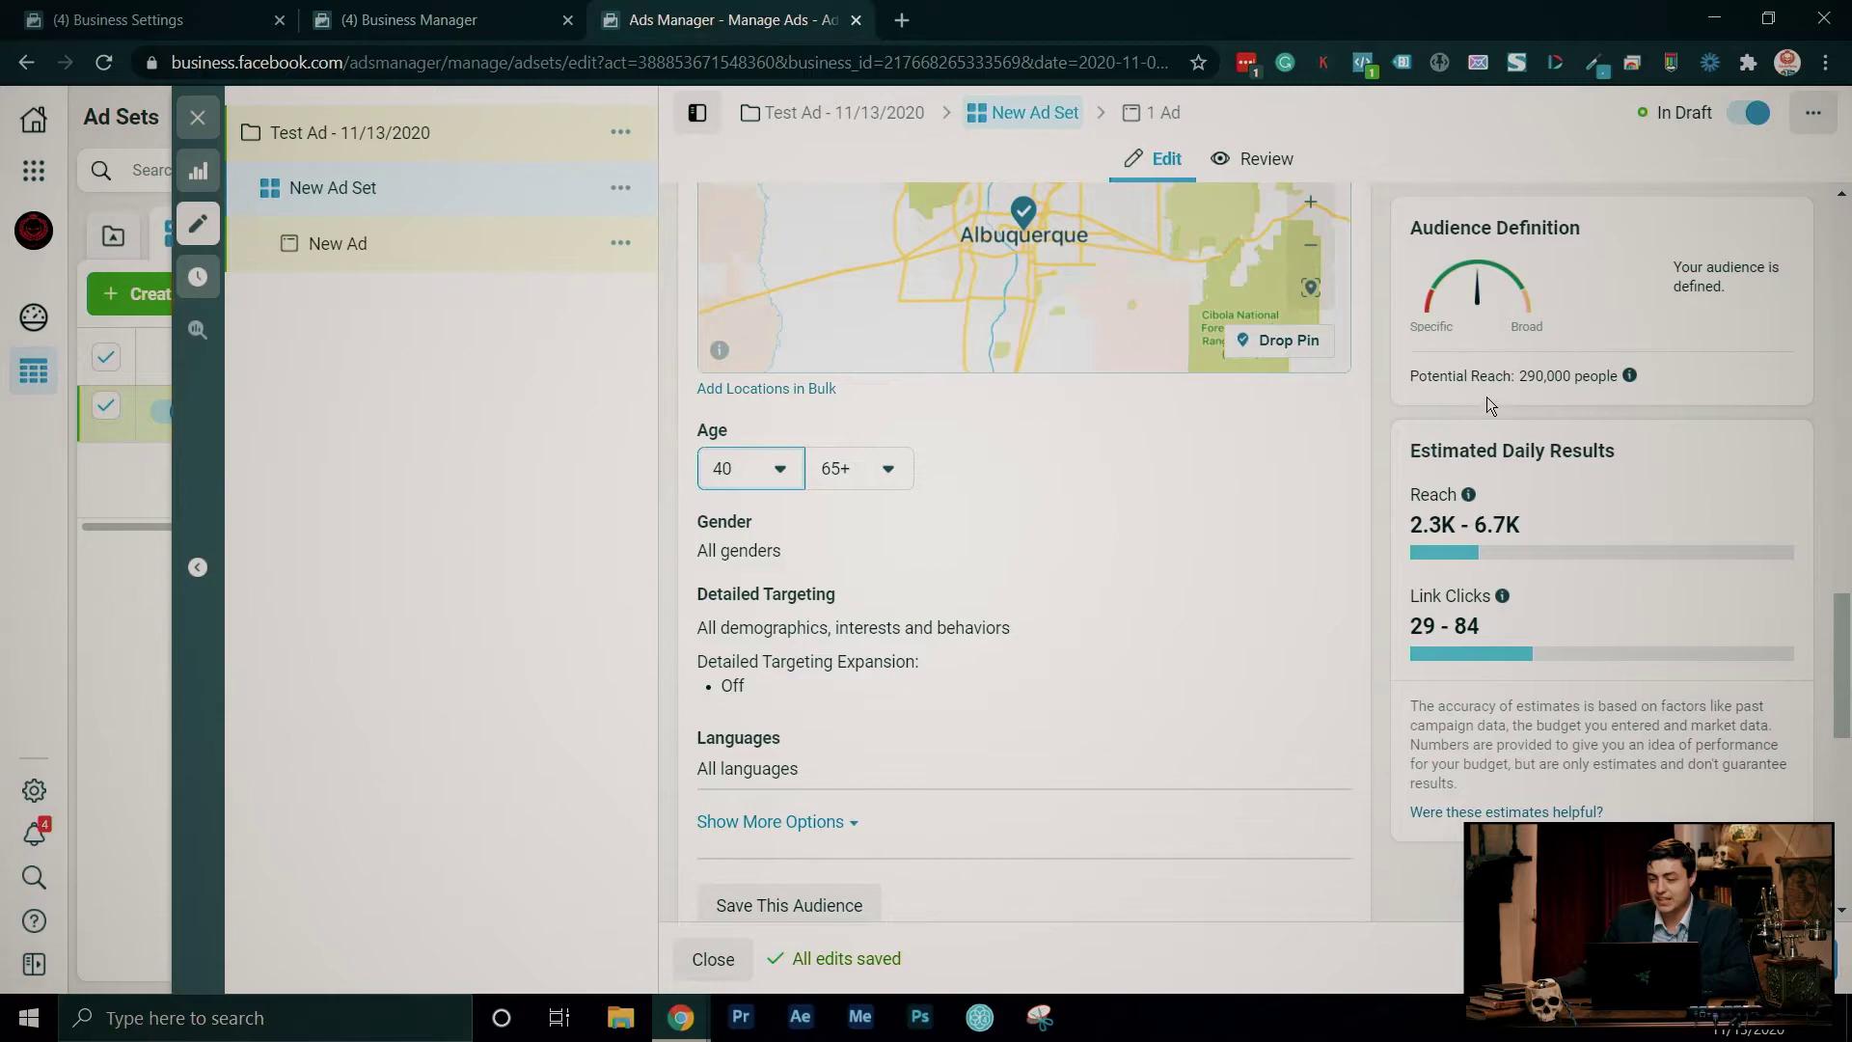
- Check the audience's potential reach and the estimated daily reach and link clicks
left_click_drag(1516, 374, 1624, 373)
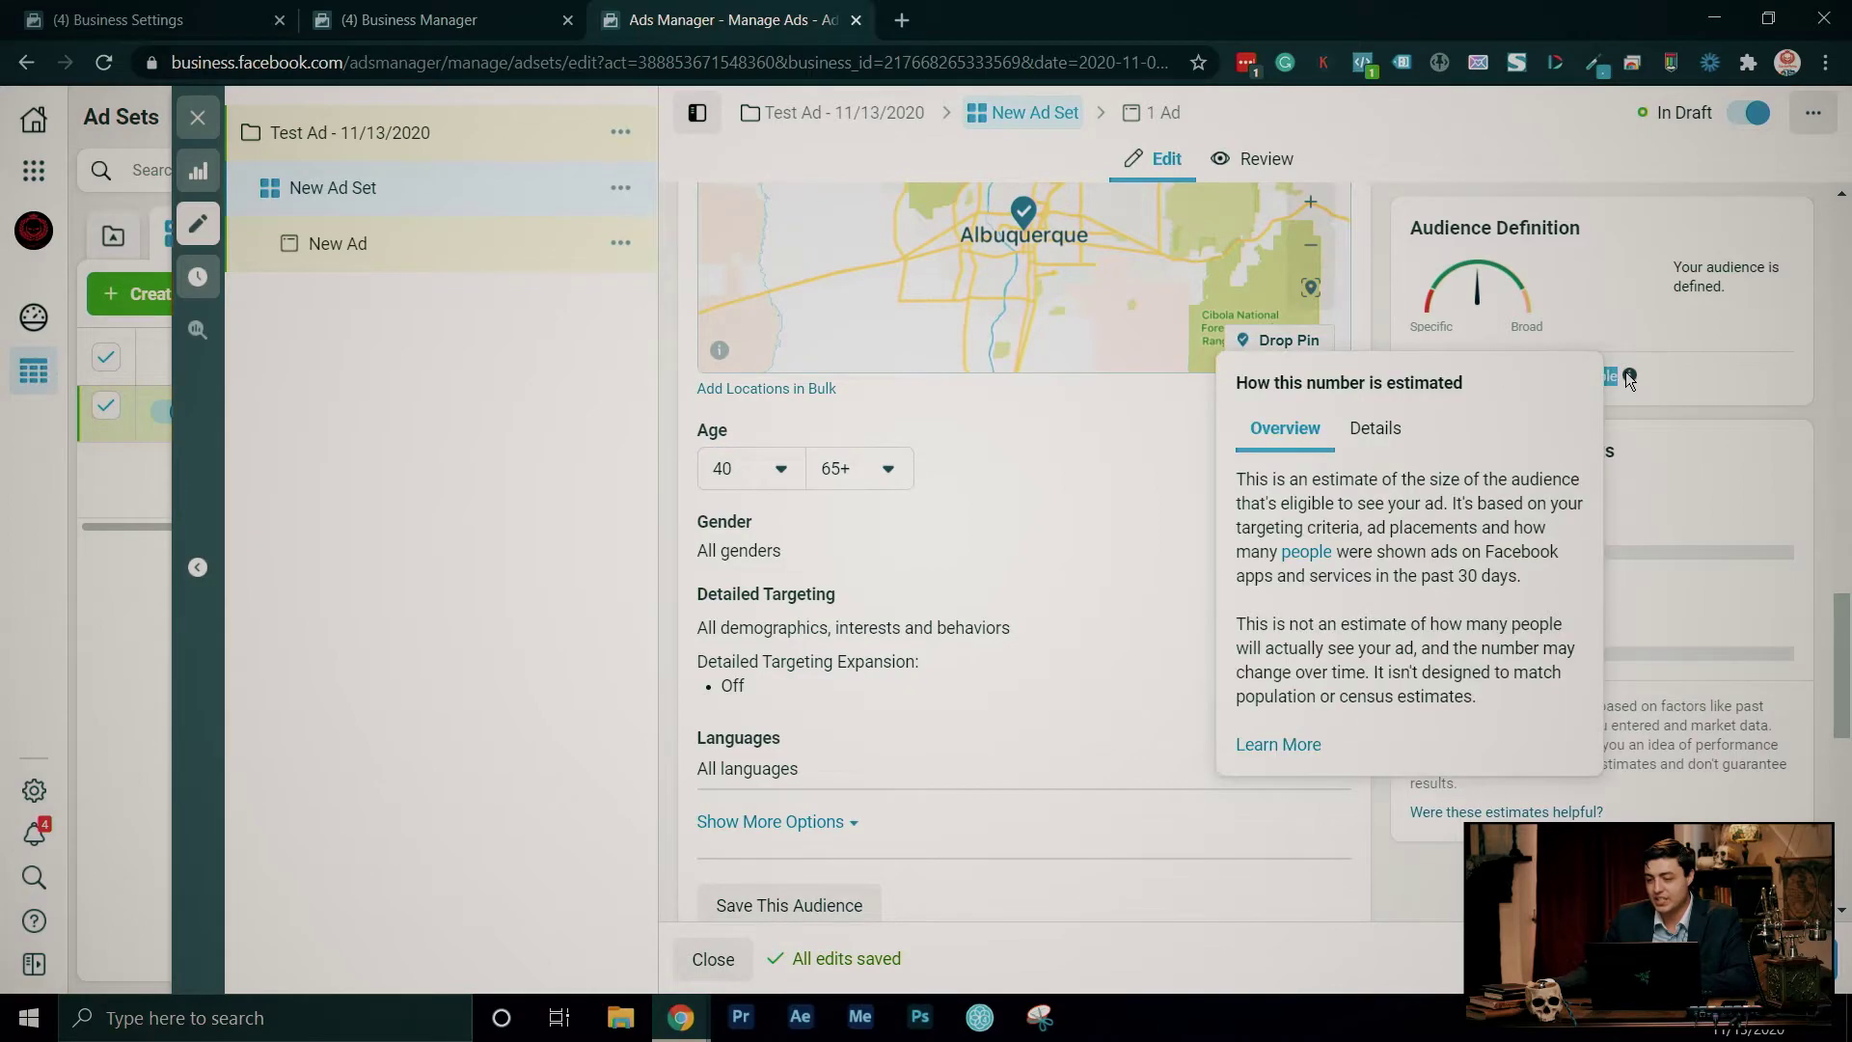
left_click(1159, 398)
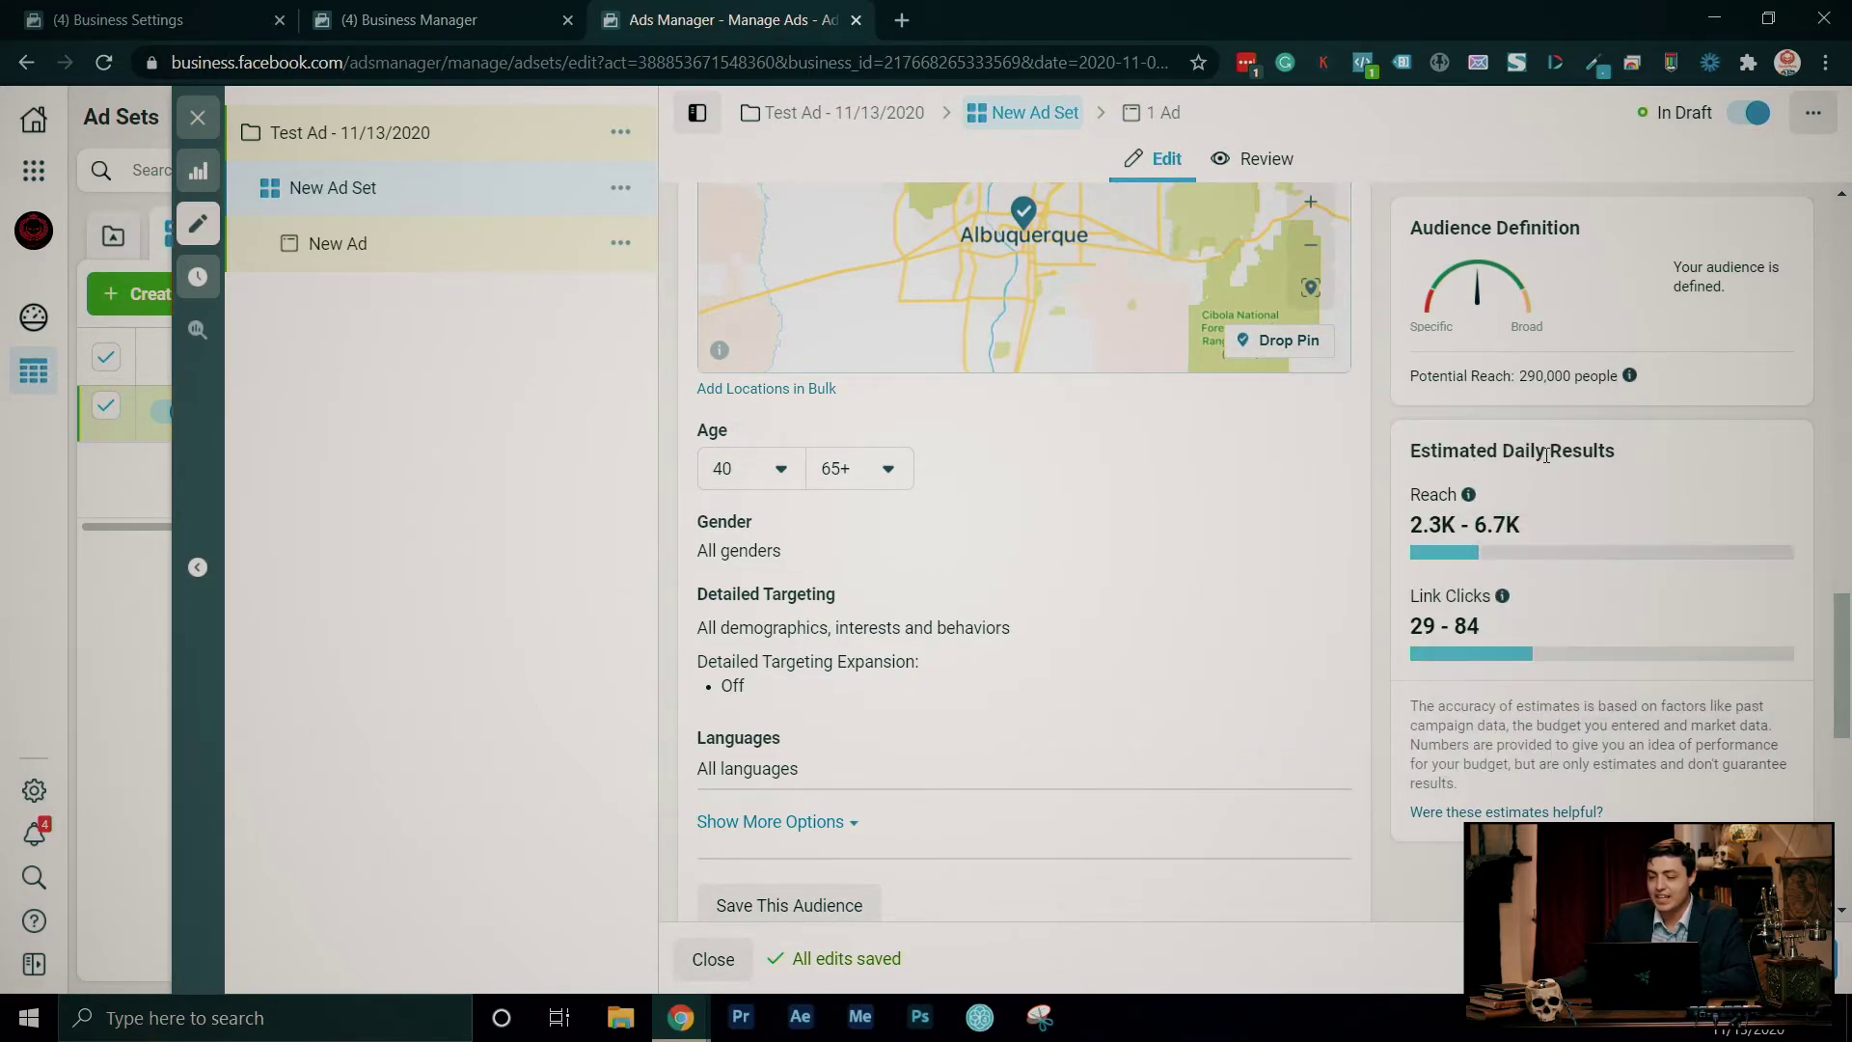
scroll(1331, 497, "down", 1)
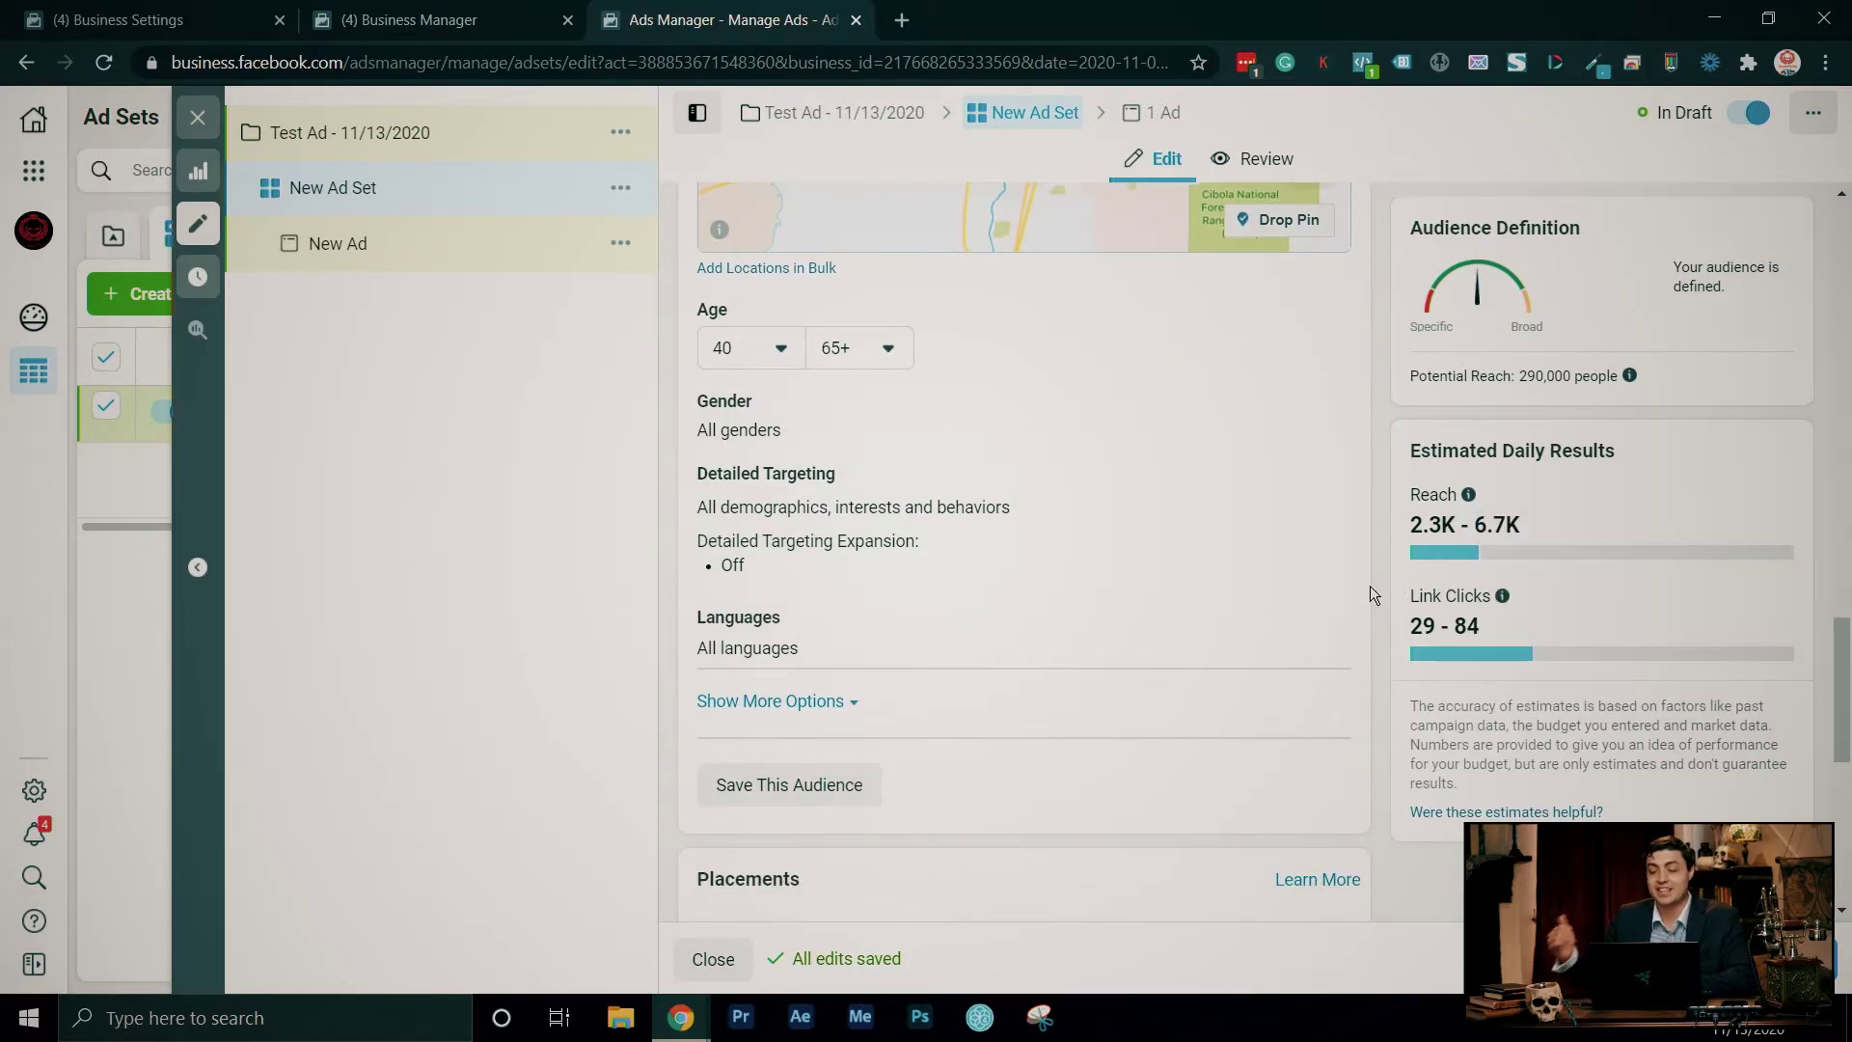
left_click_drag(1410, 526, 1534, 521)
triple_click(1533, 519)
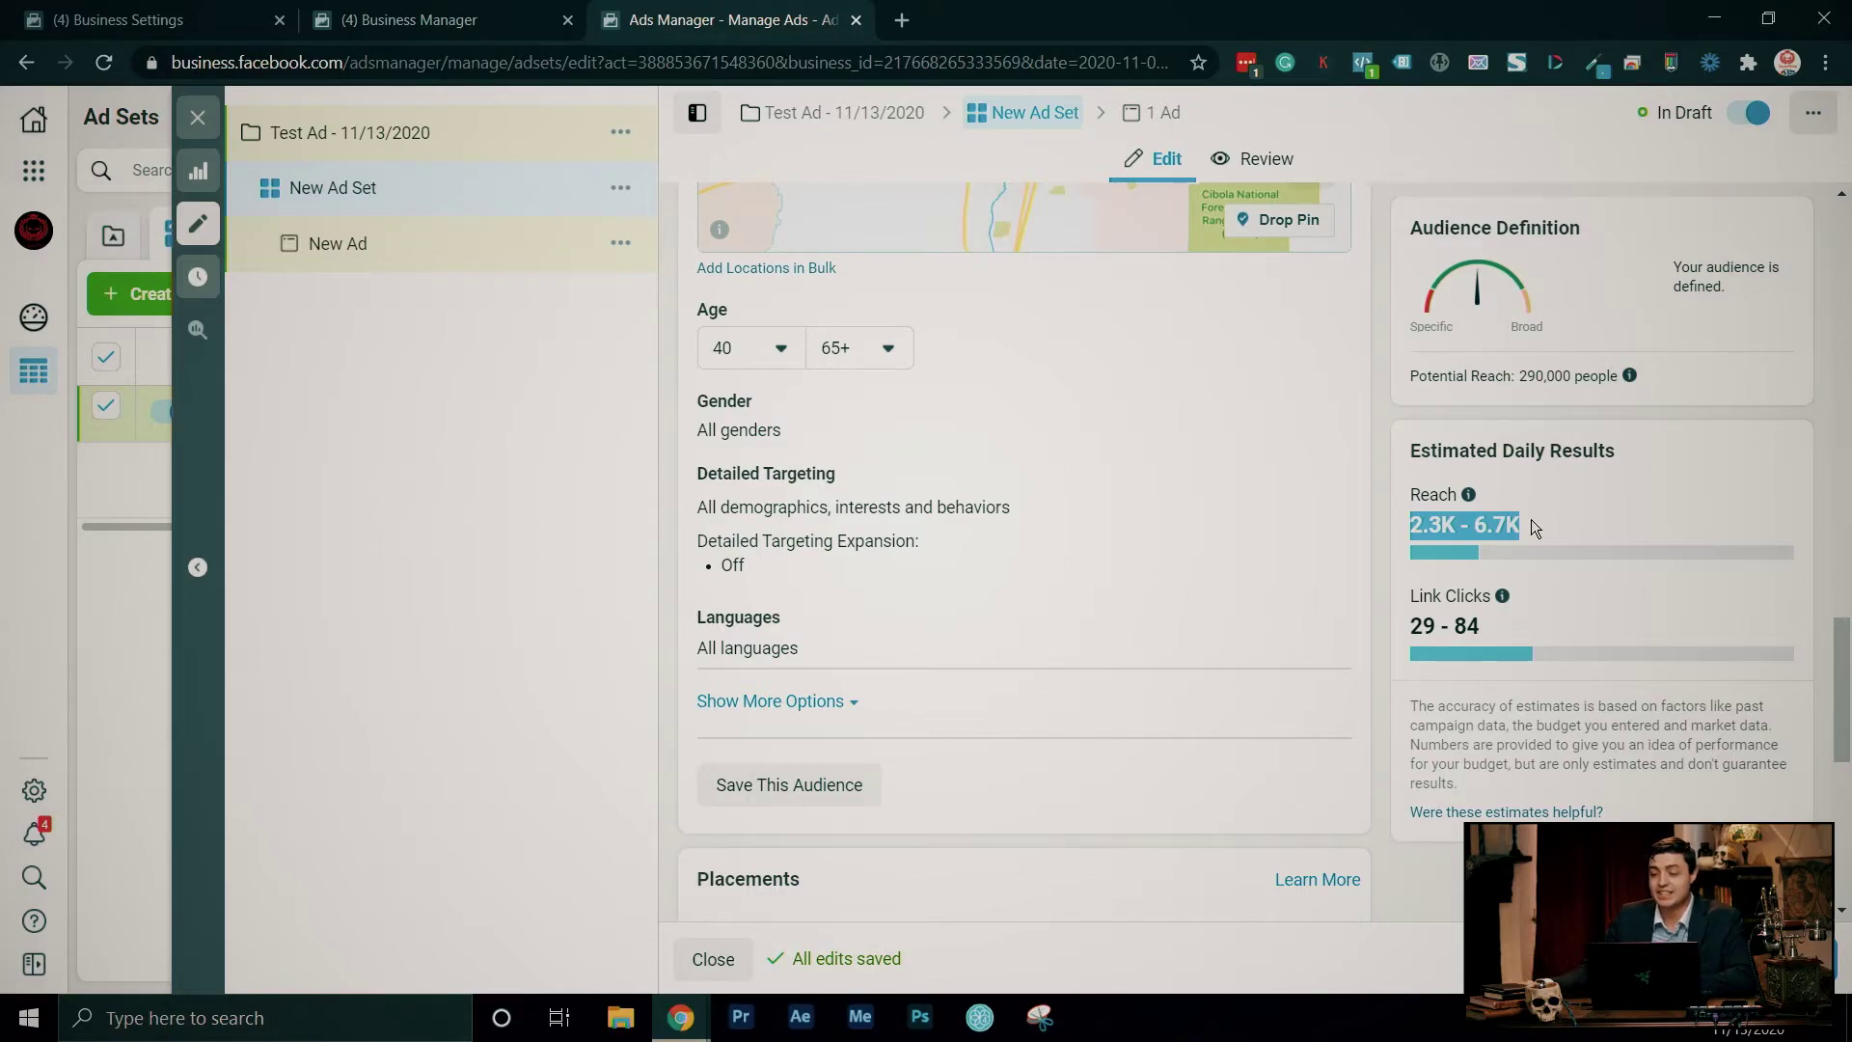
left_click_drag(1414, 625, 1491, 631)
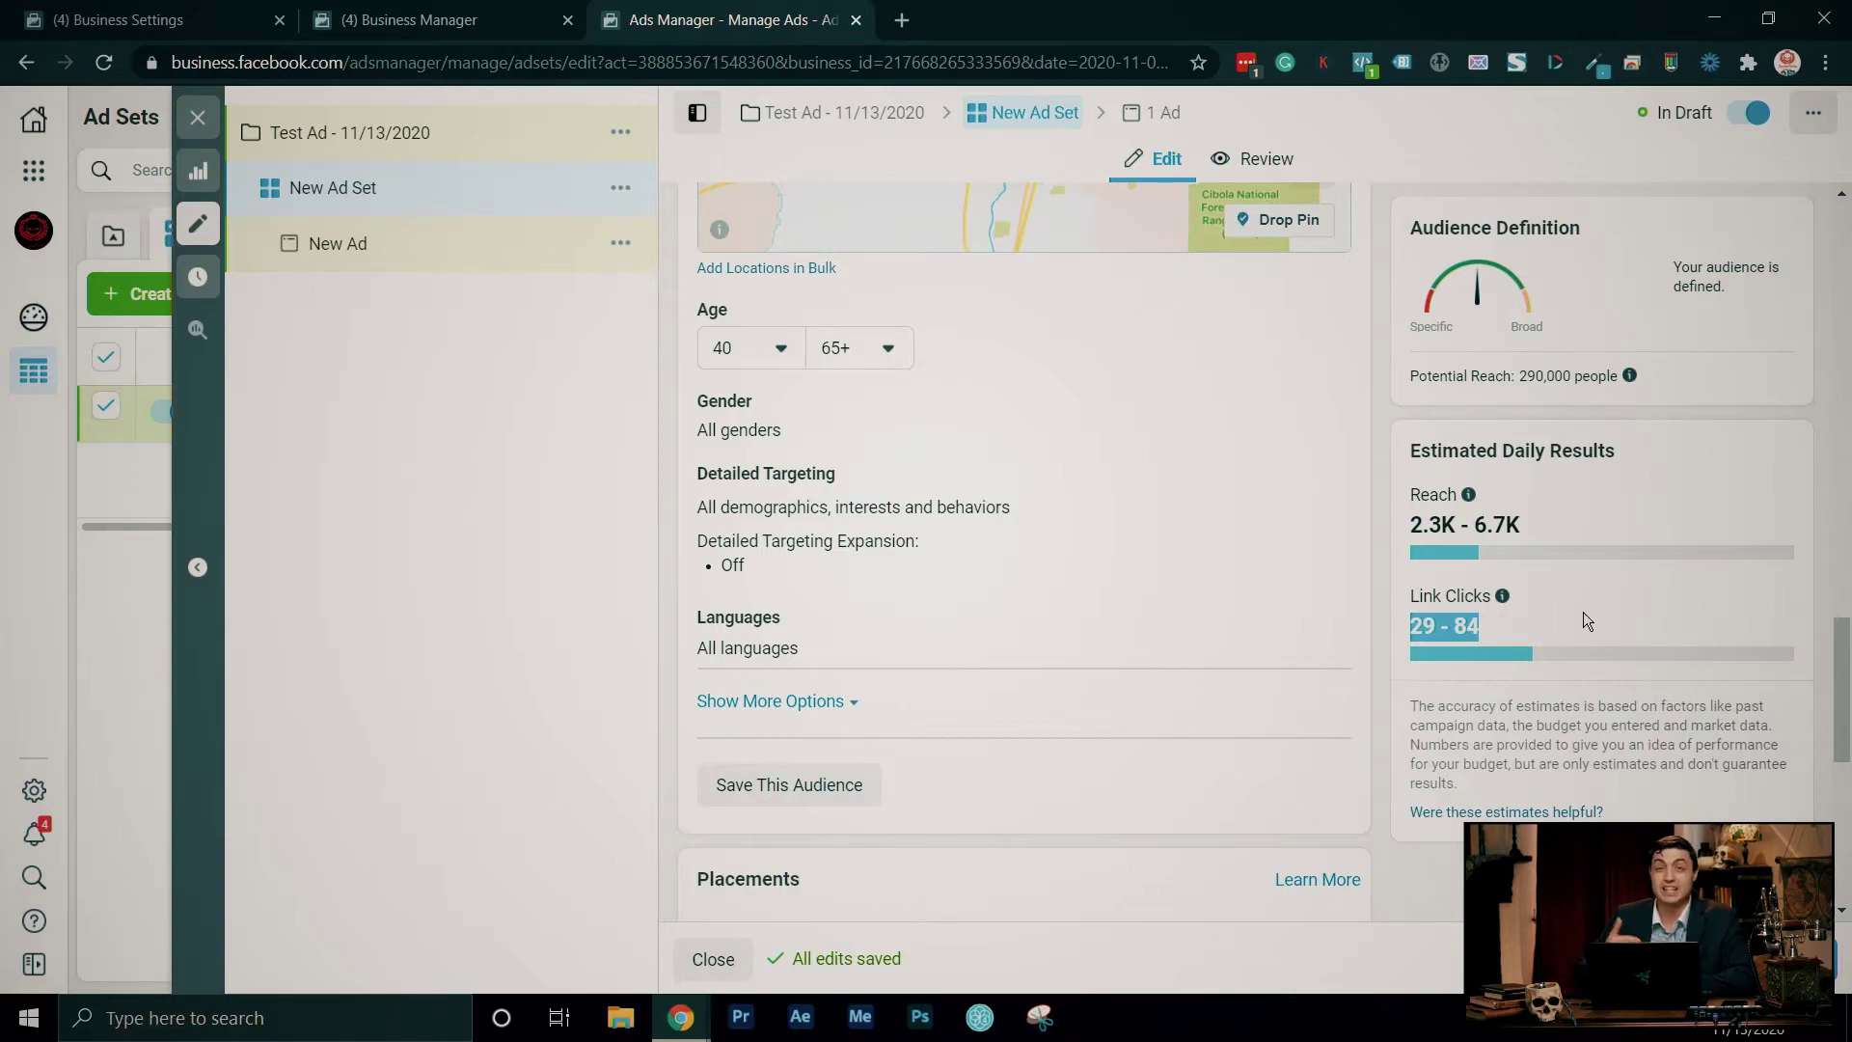
left_click(1379, 569)
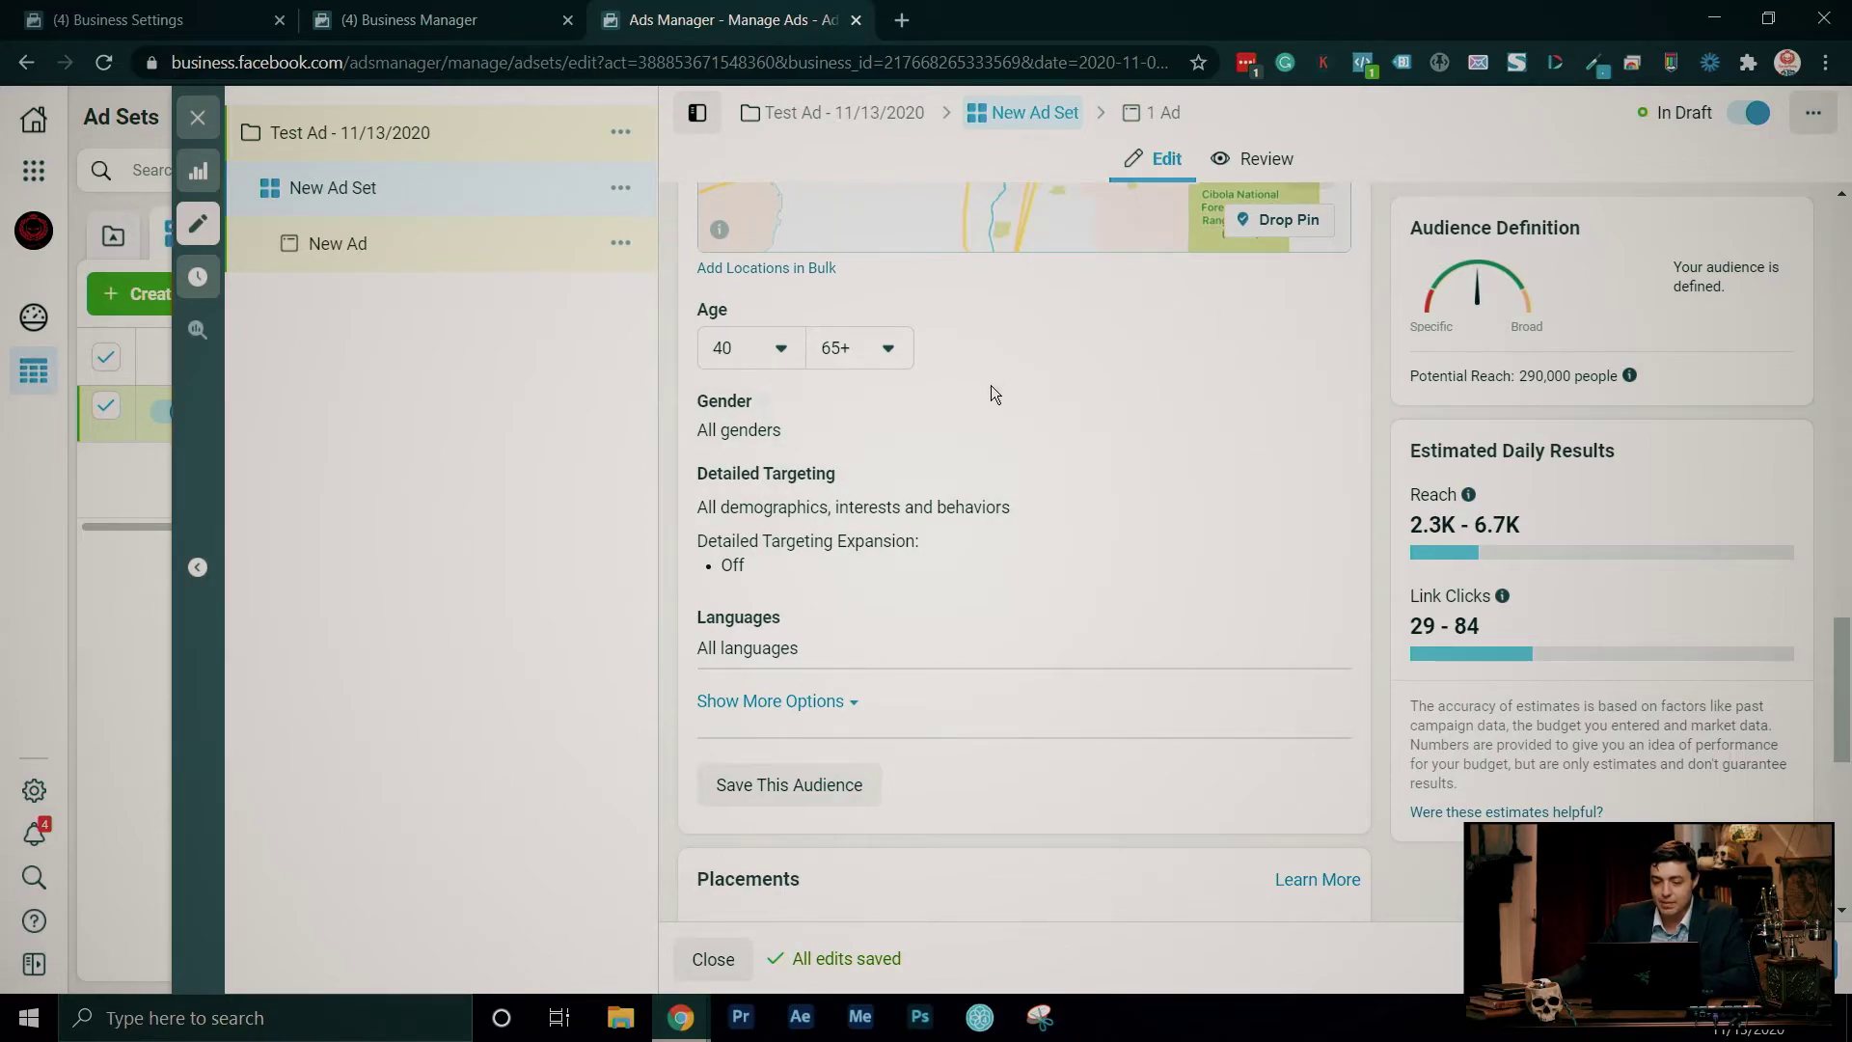
- Open the audience's Gender and Detailed Targeting settings for editing
left_click(1318, 406)
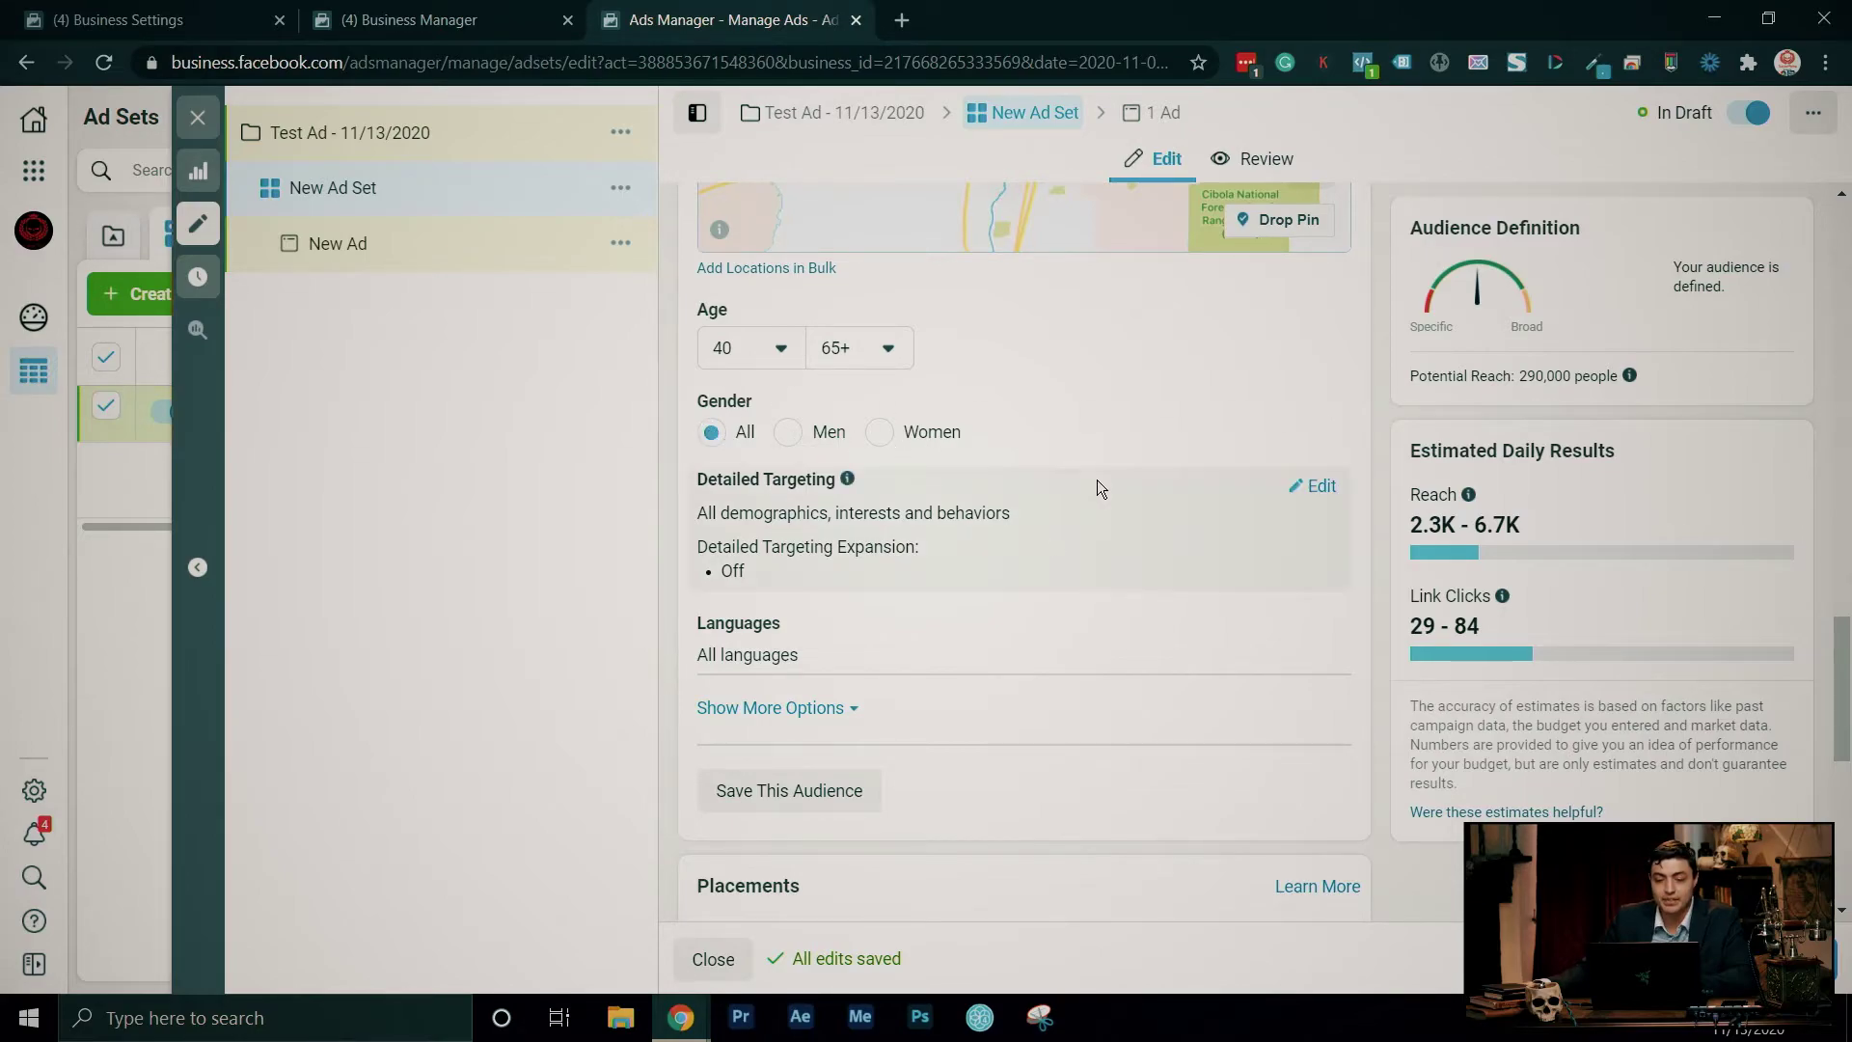
scroll(1140, 509, "down", 1)
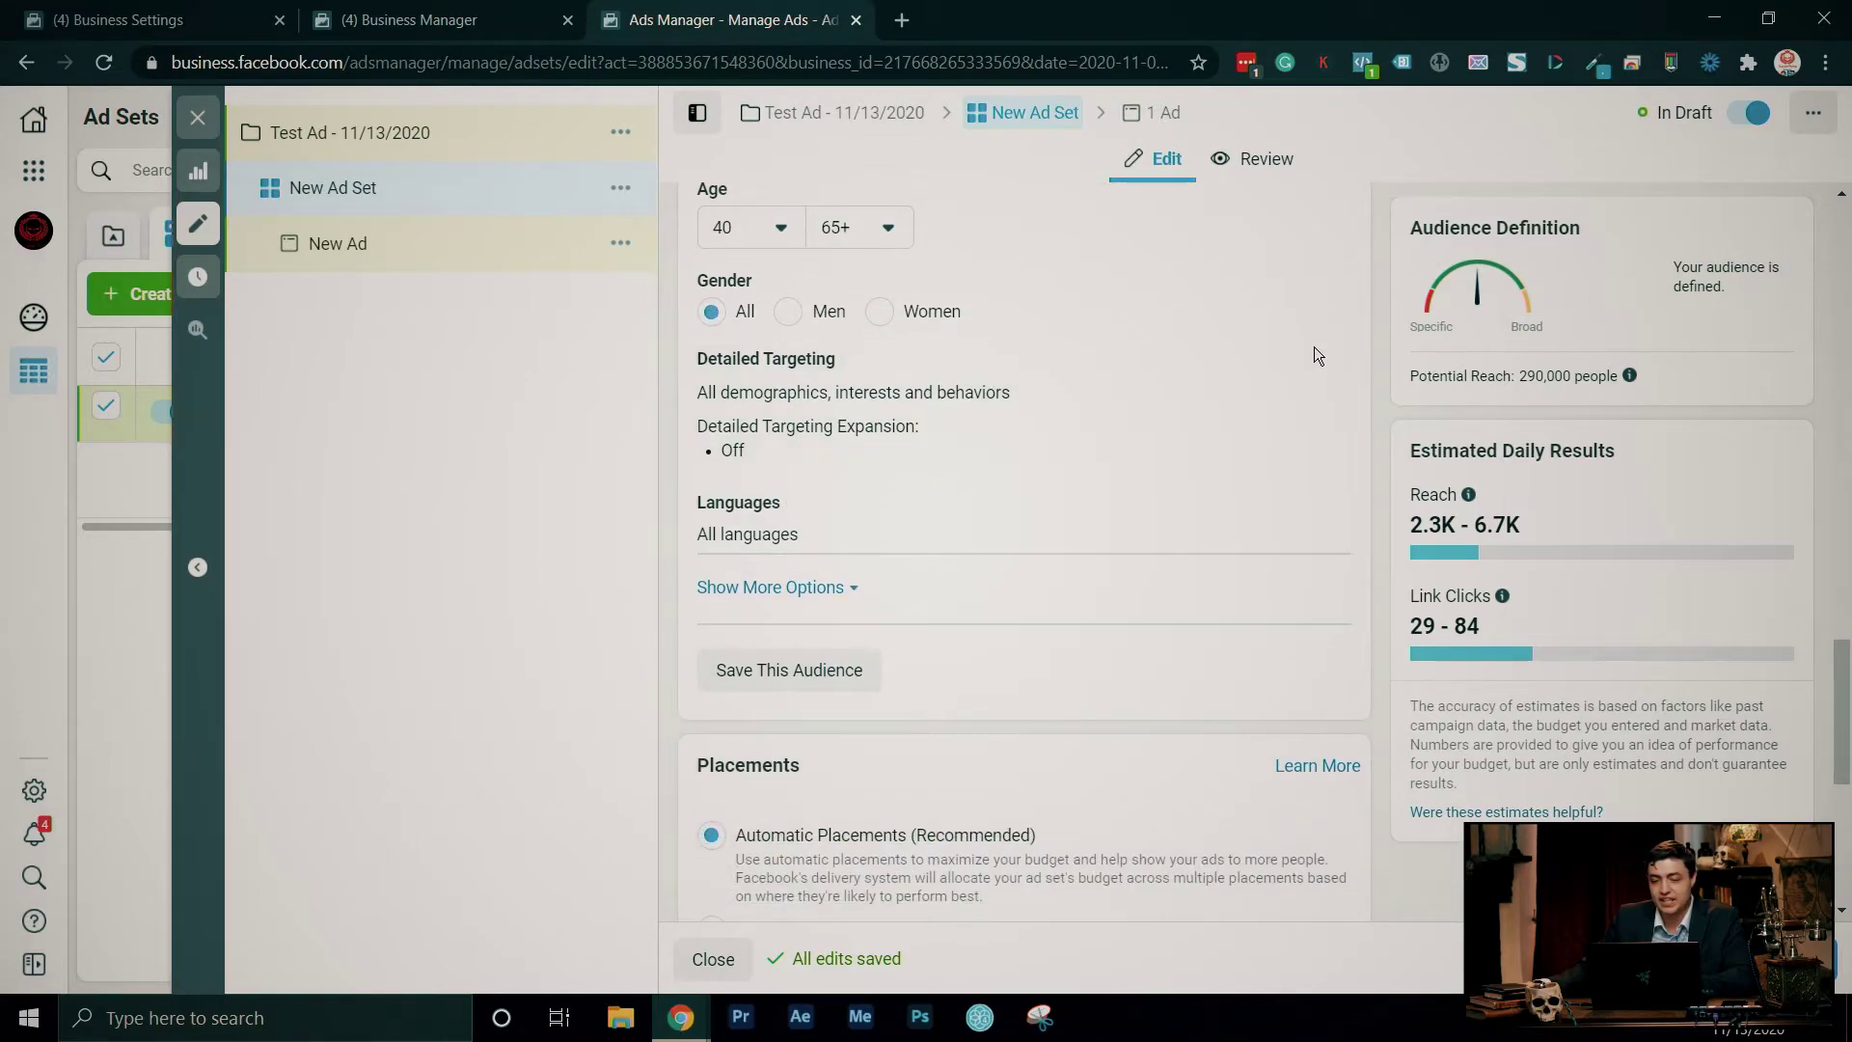
left_click(1319, 370)
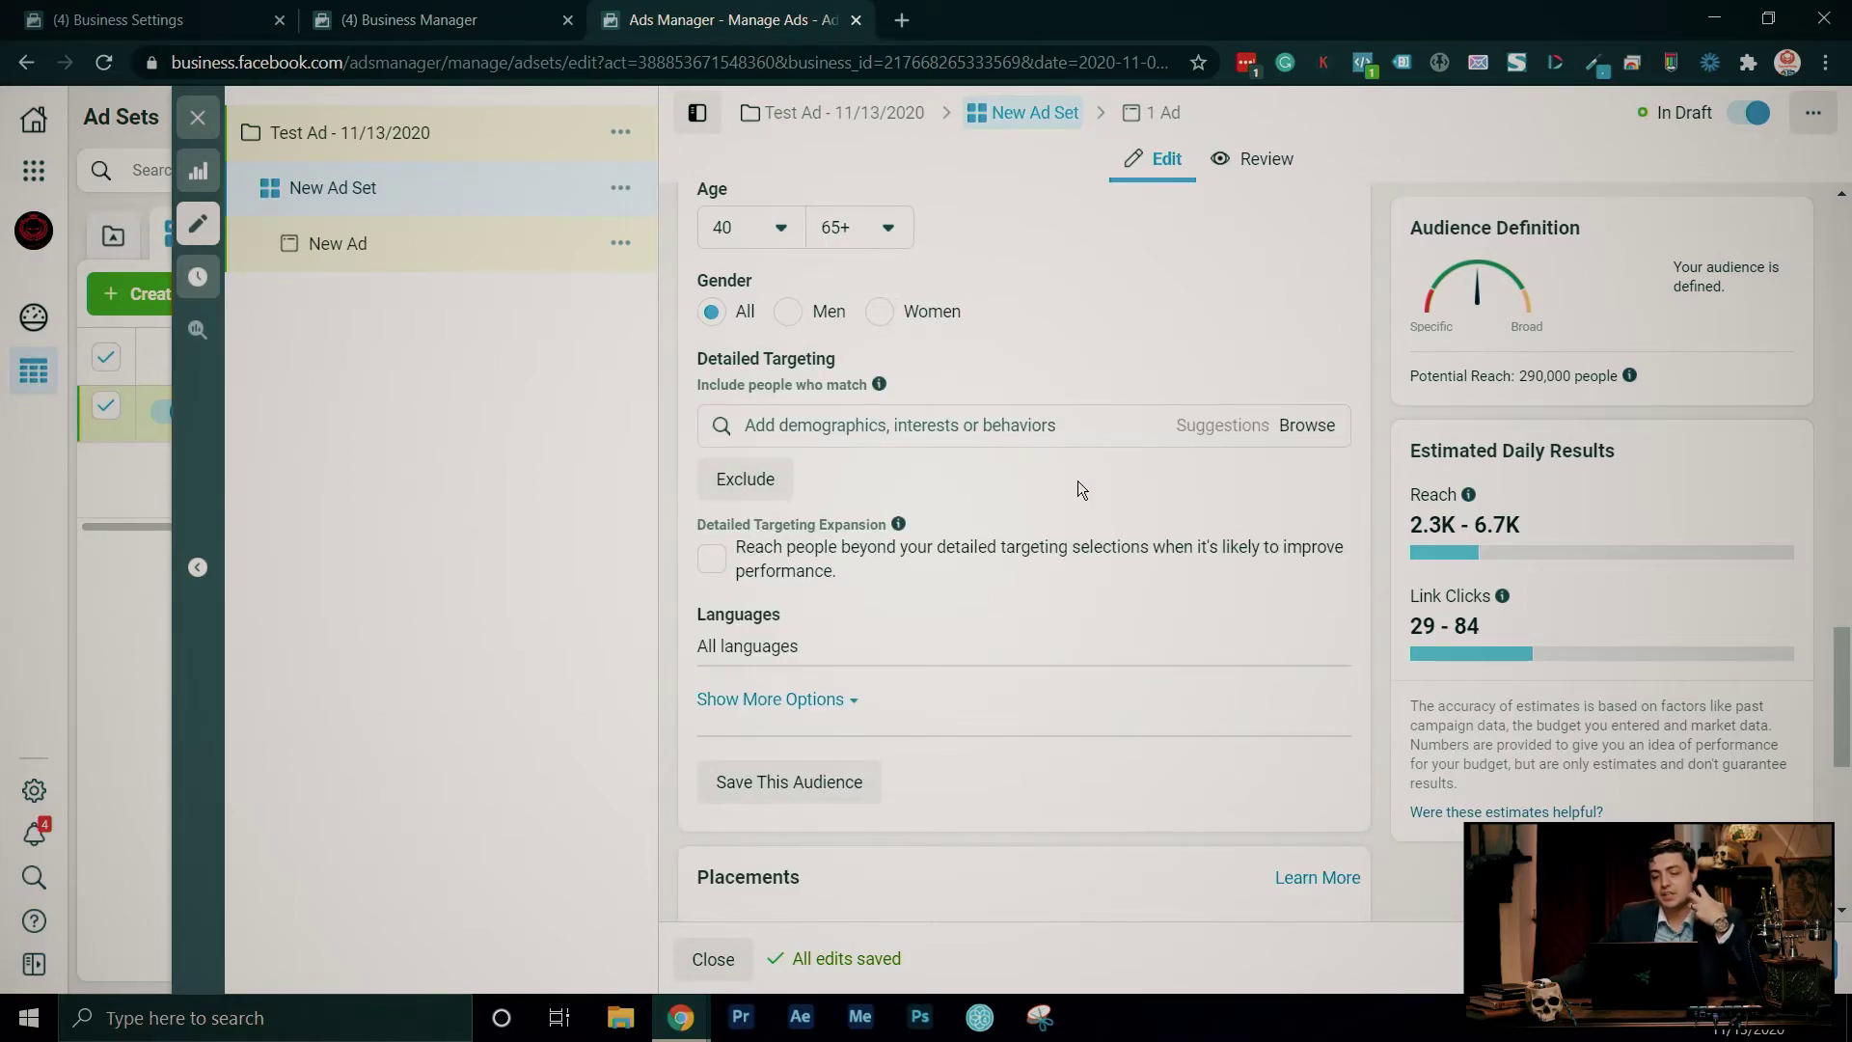
- Search the detailed targeting options for pizza and add the Domino's Pizza interest to the audience
left_click(1028, 426)
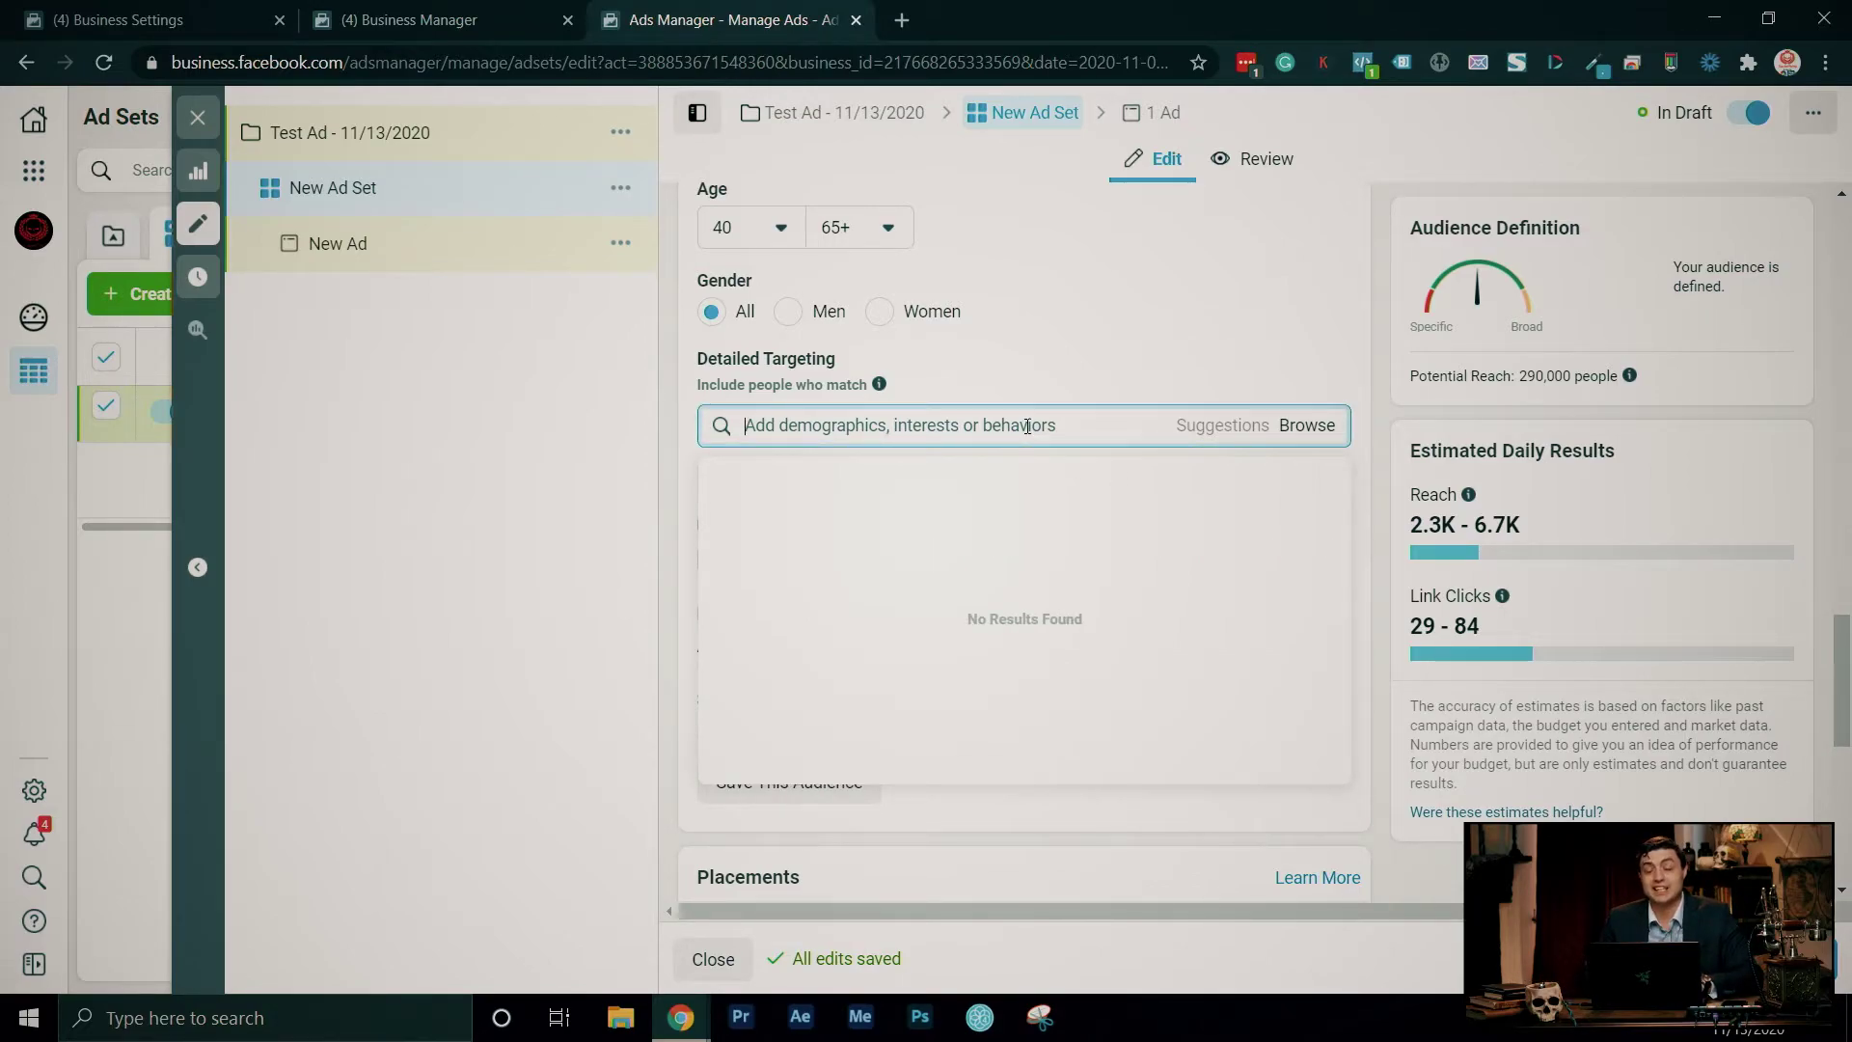
type("pl")
type("zz")
type("a")
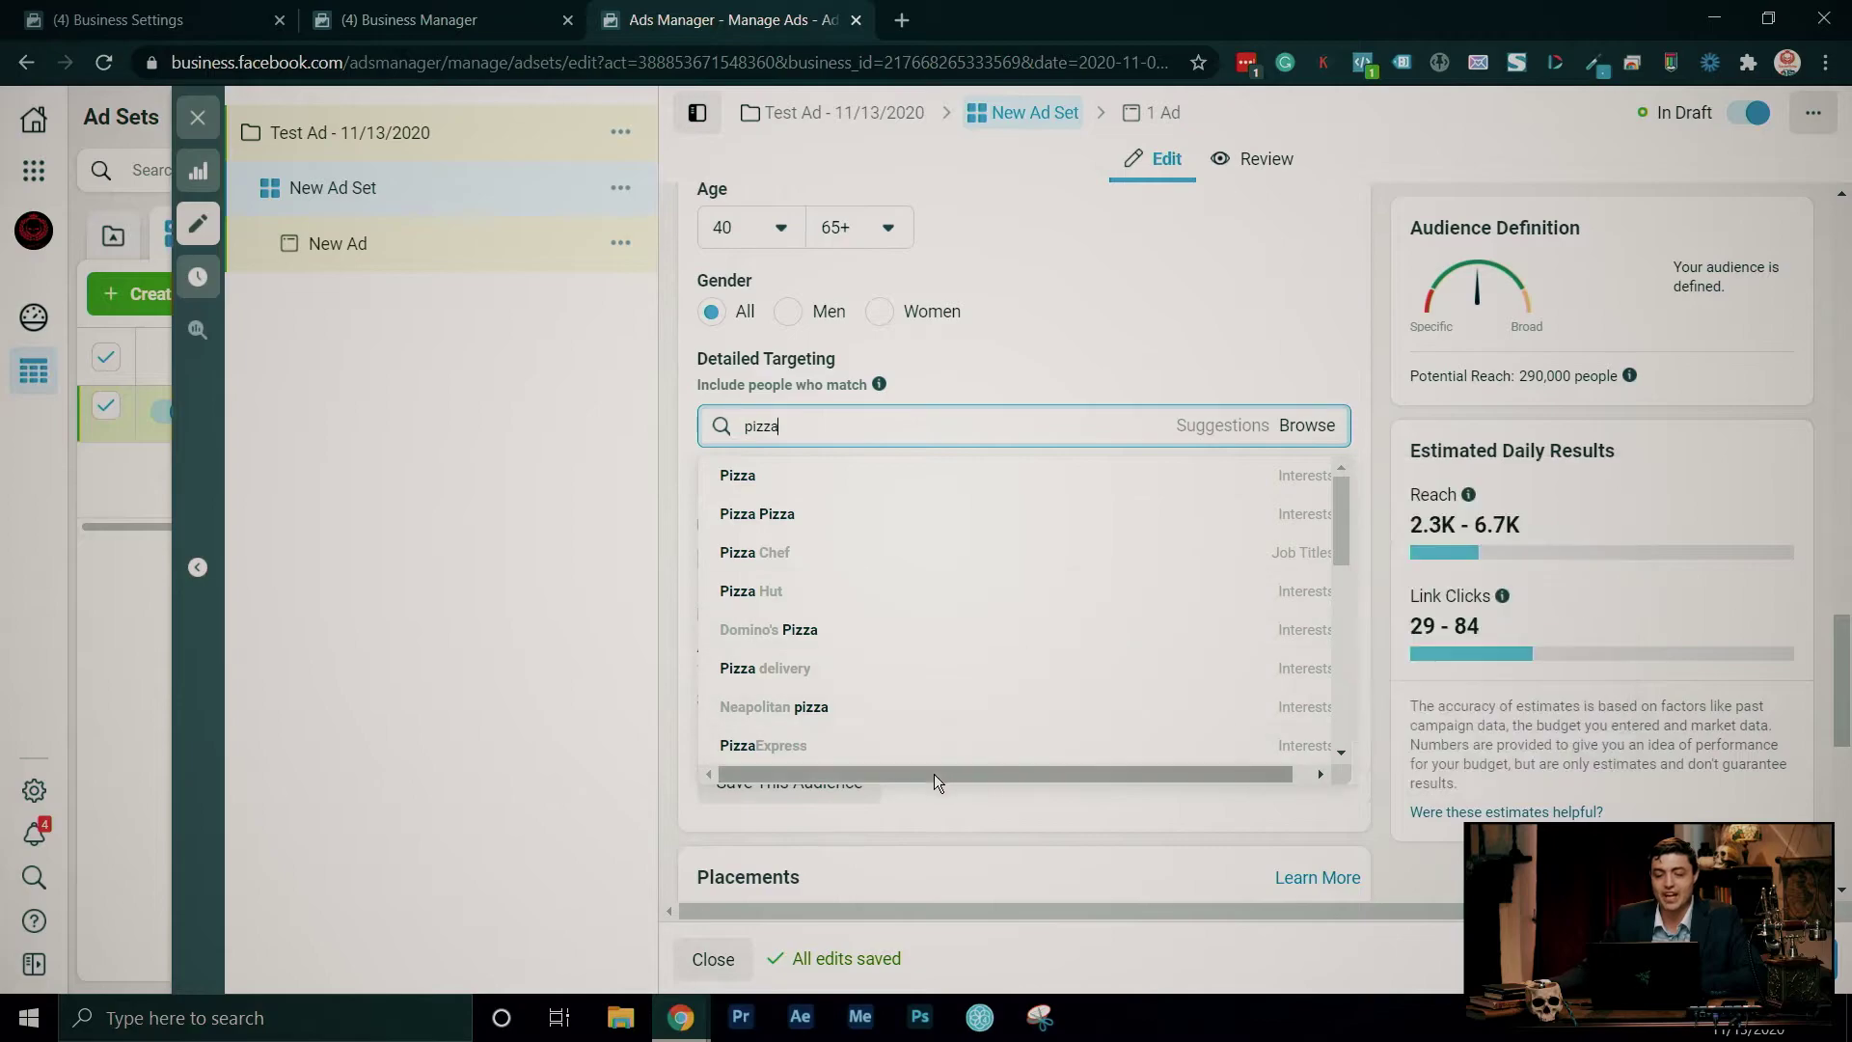
scroll(1081, 627, "down", 3)
scroll(1077, 637, "up", 3)
scroll(1077, 640, "up", 1)
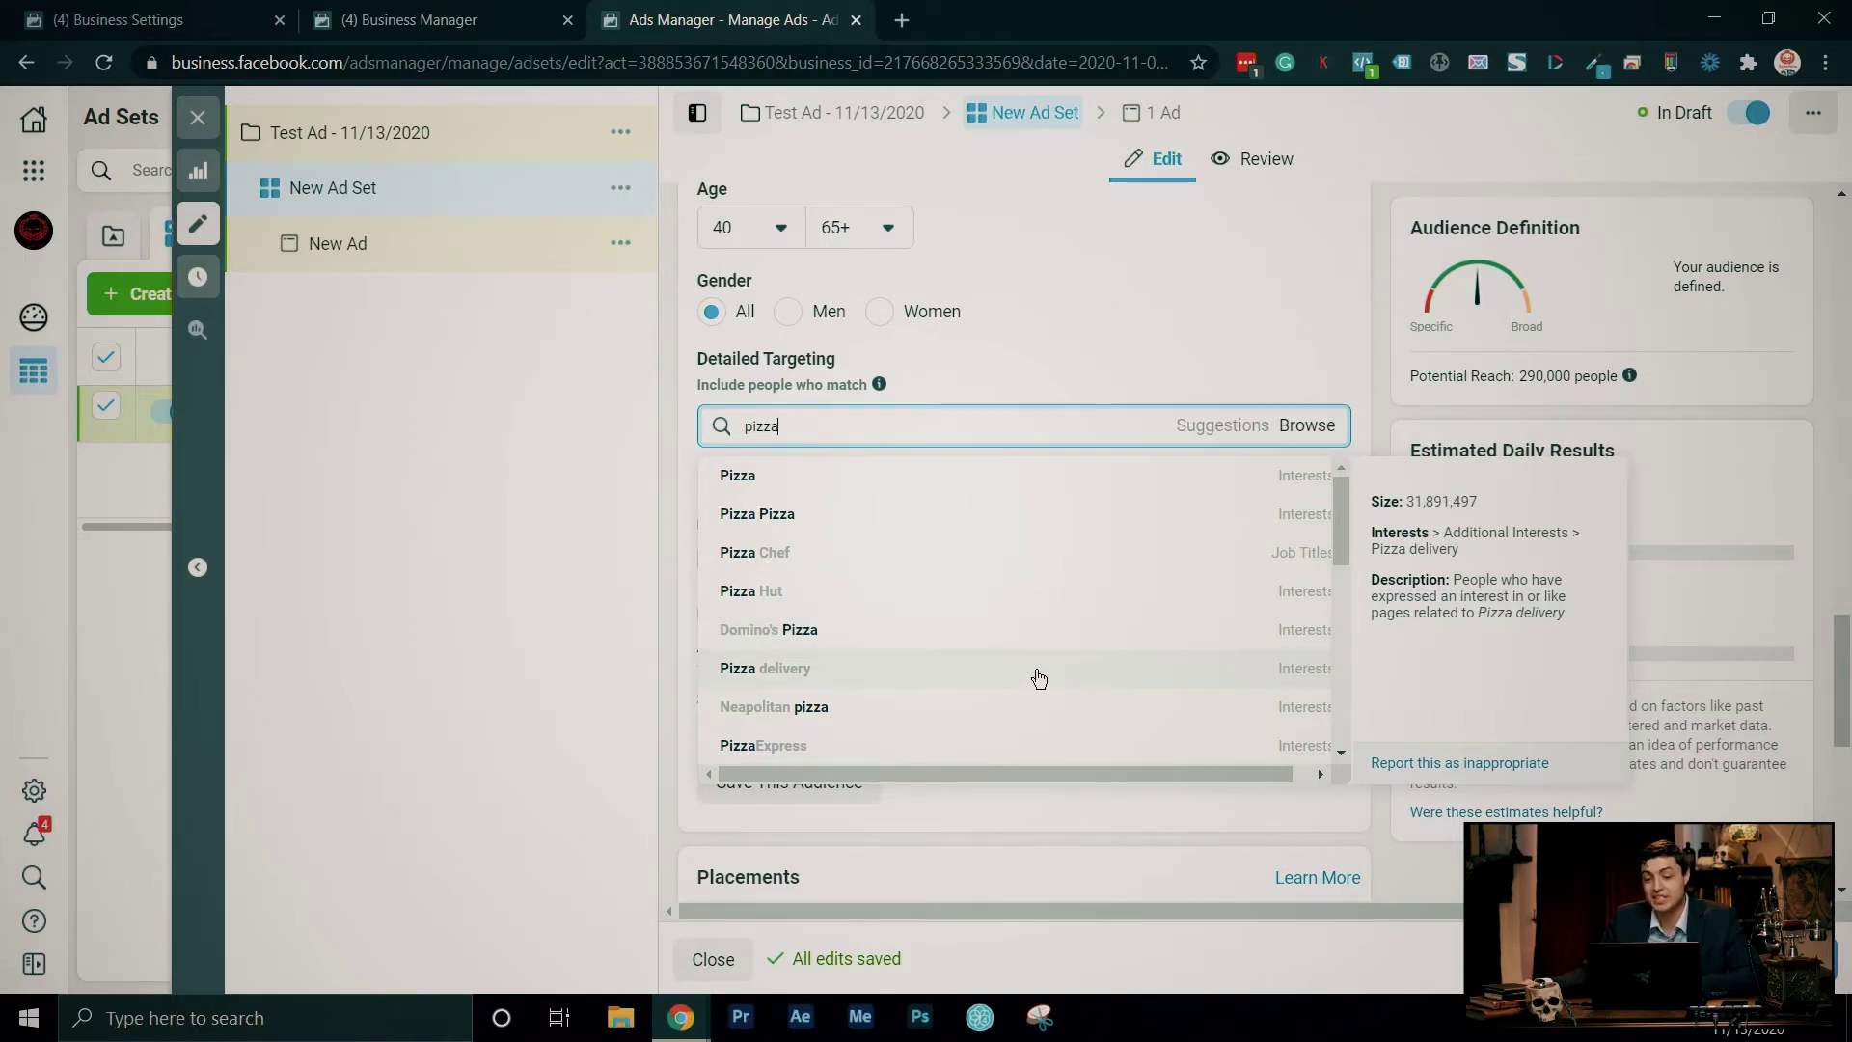
scroll(1038, 678, "down", 1)
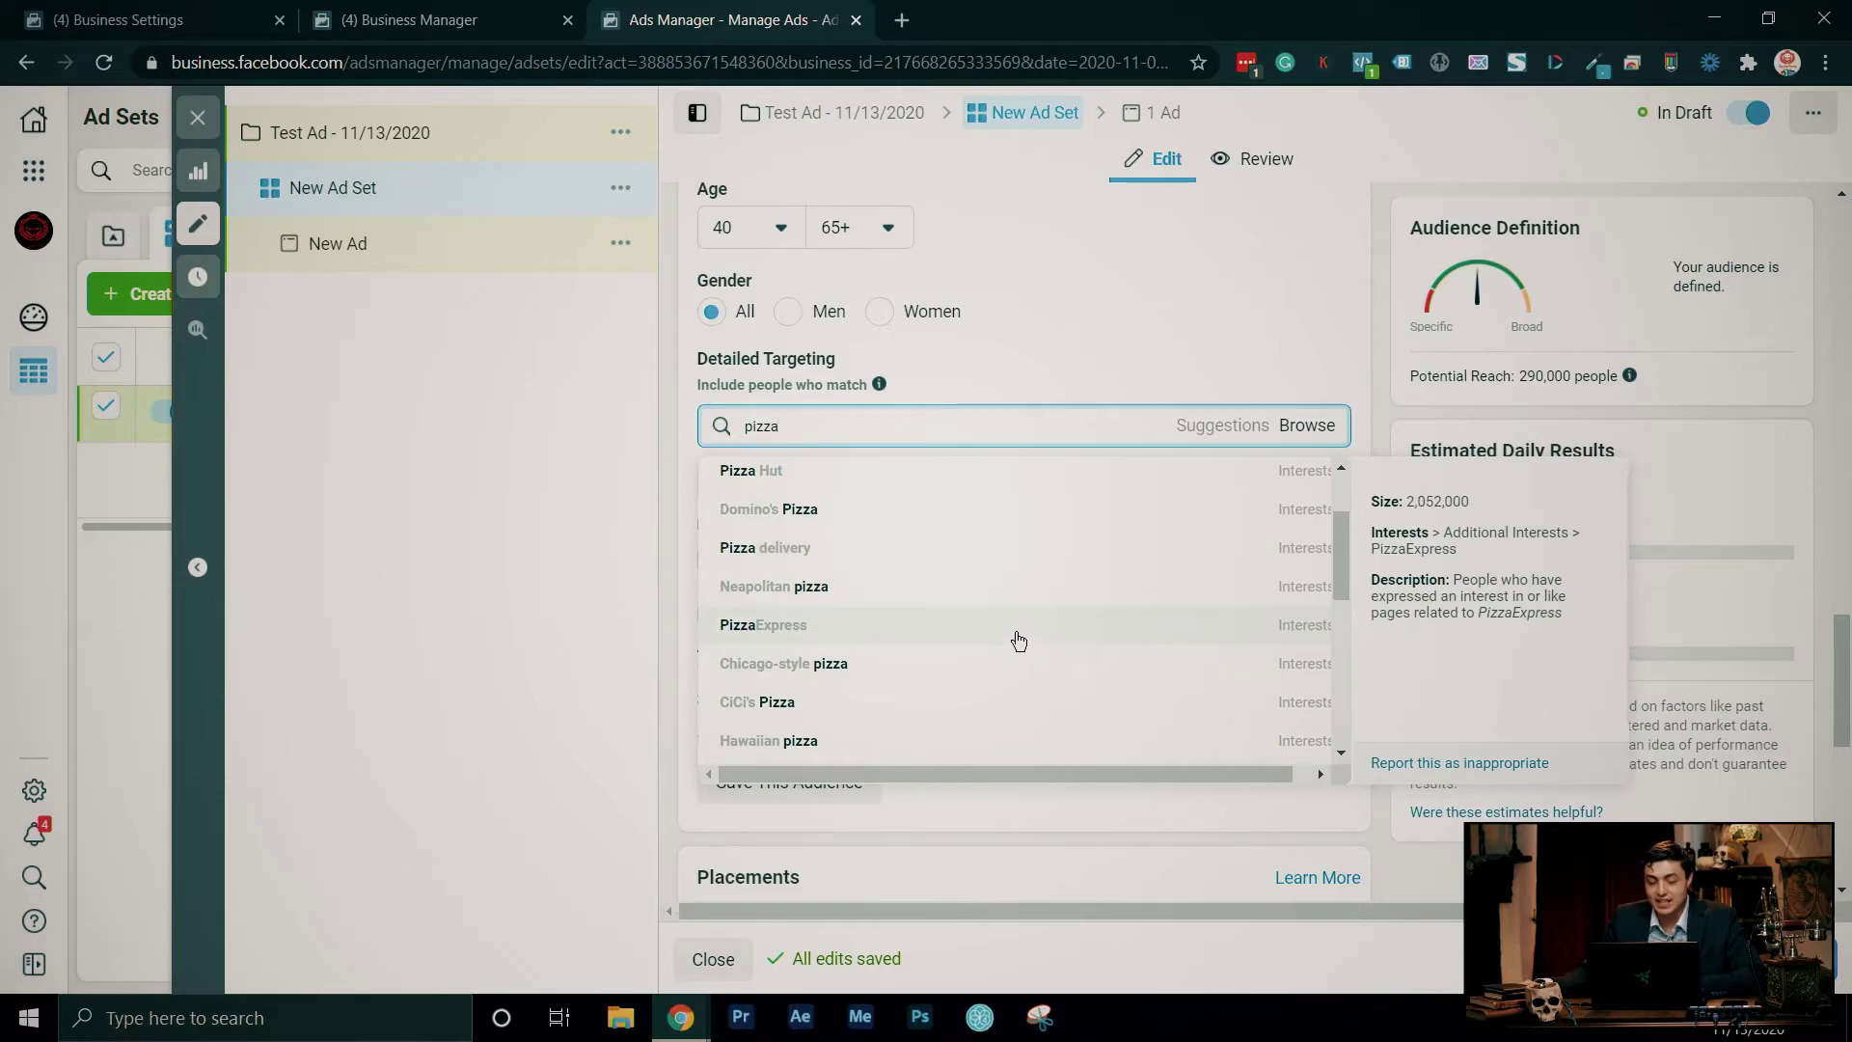
scroll(997, 714, "down", 3)
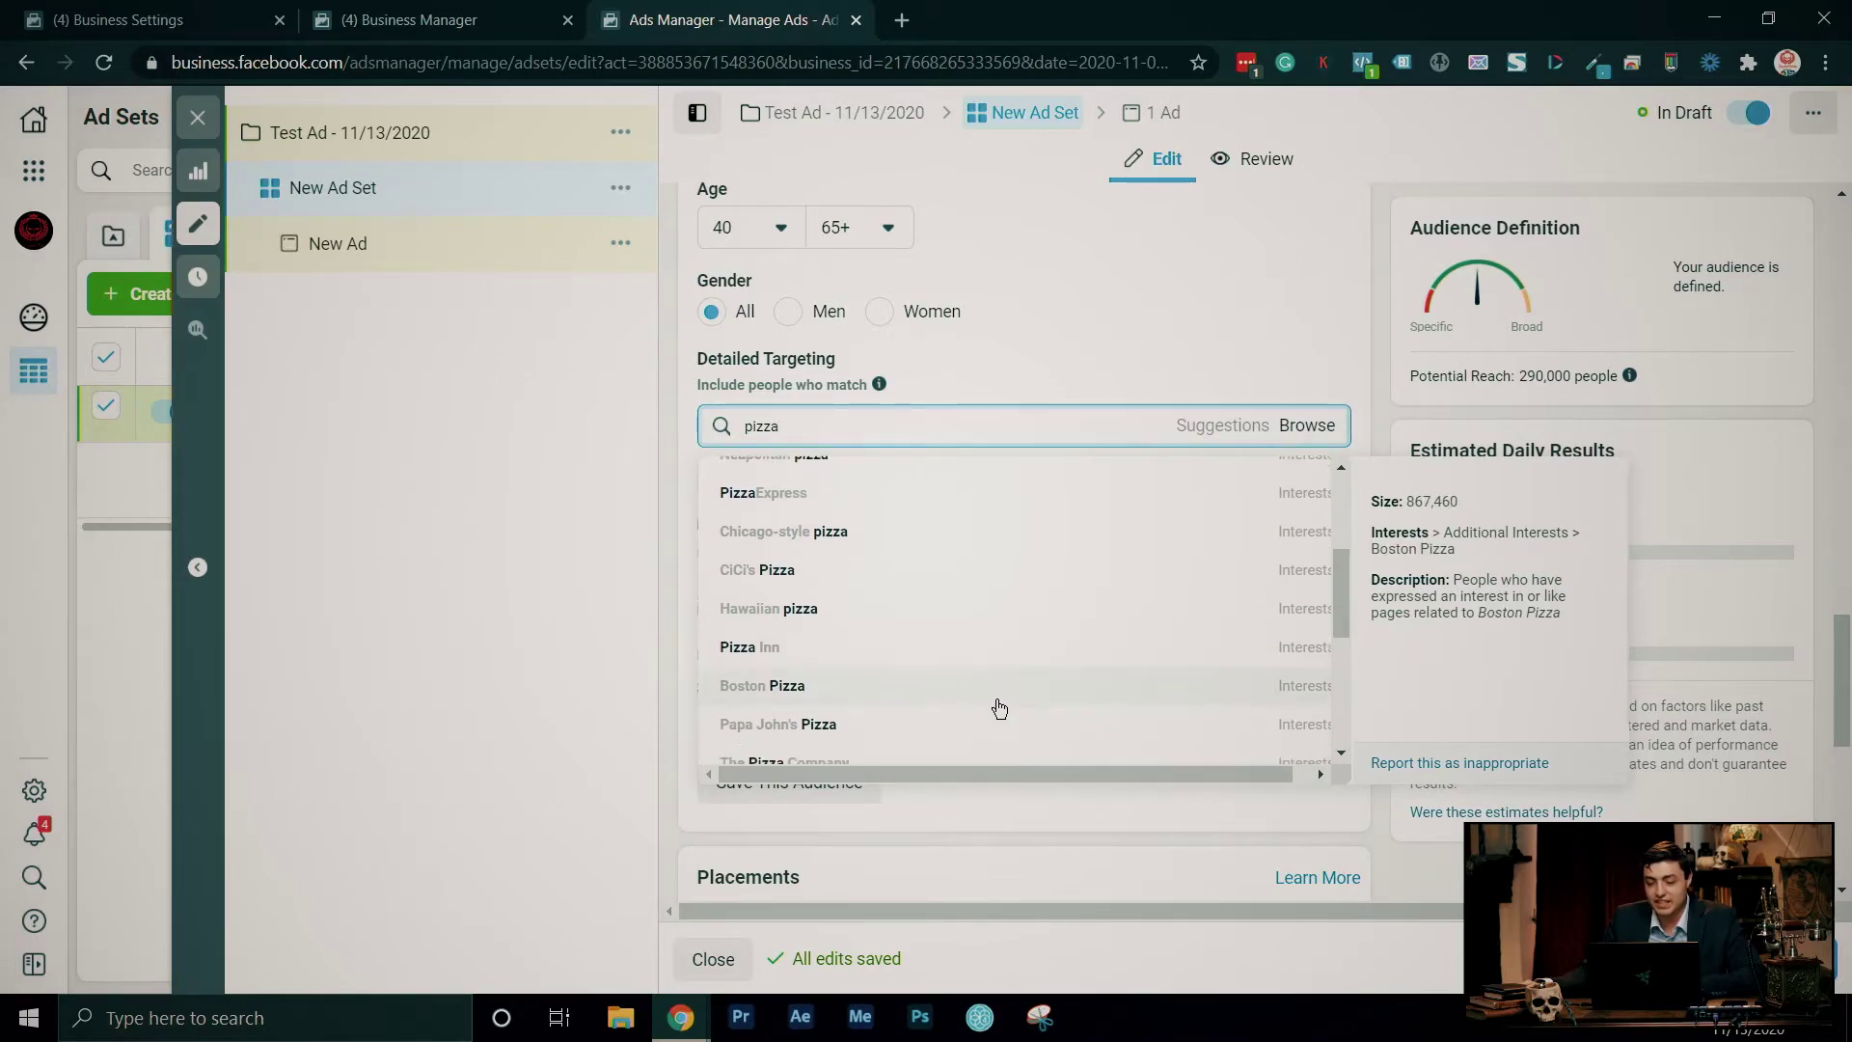
scroll(999, 709, "up", 4)
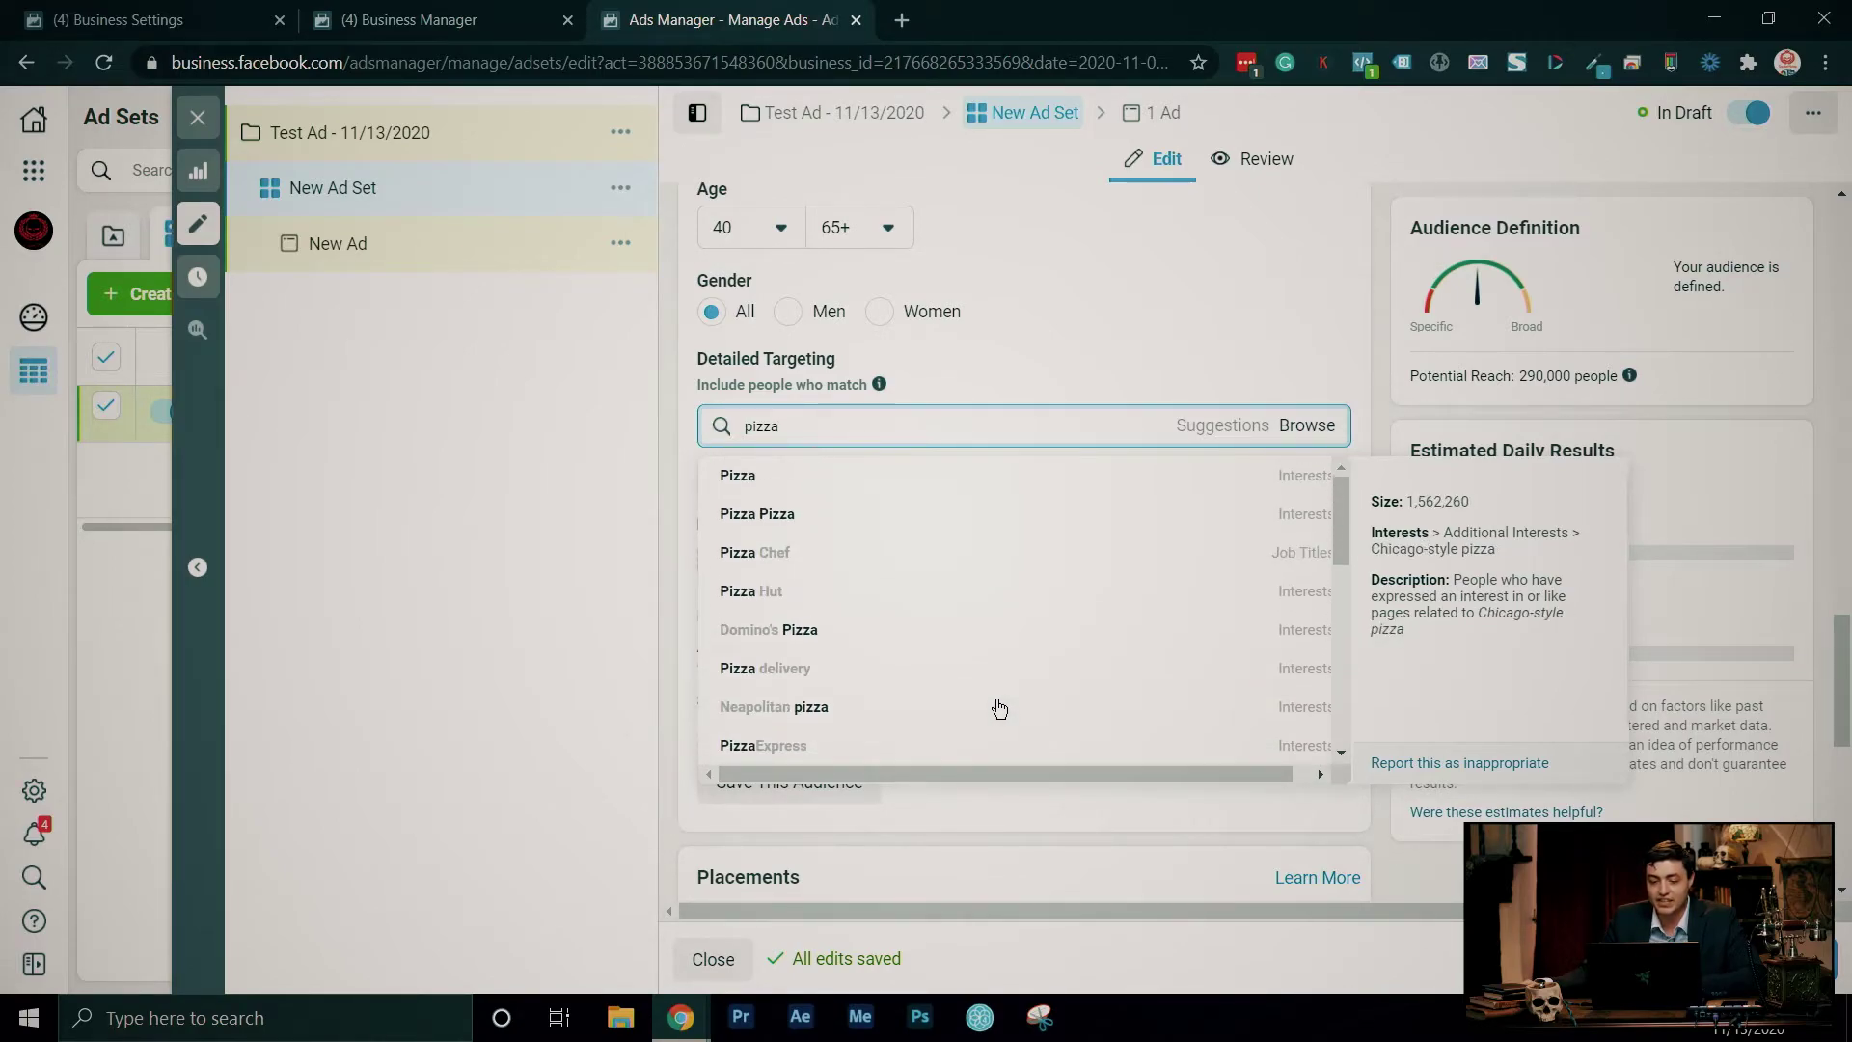
left_click(899, 632)
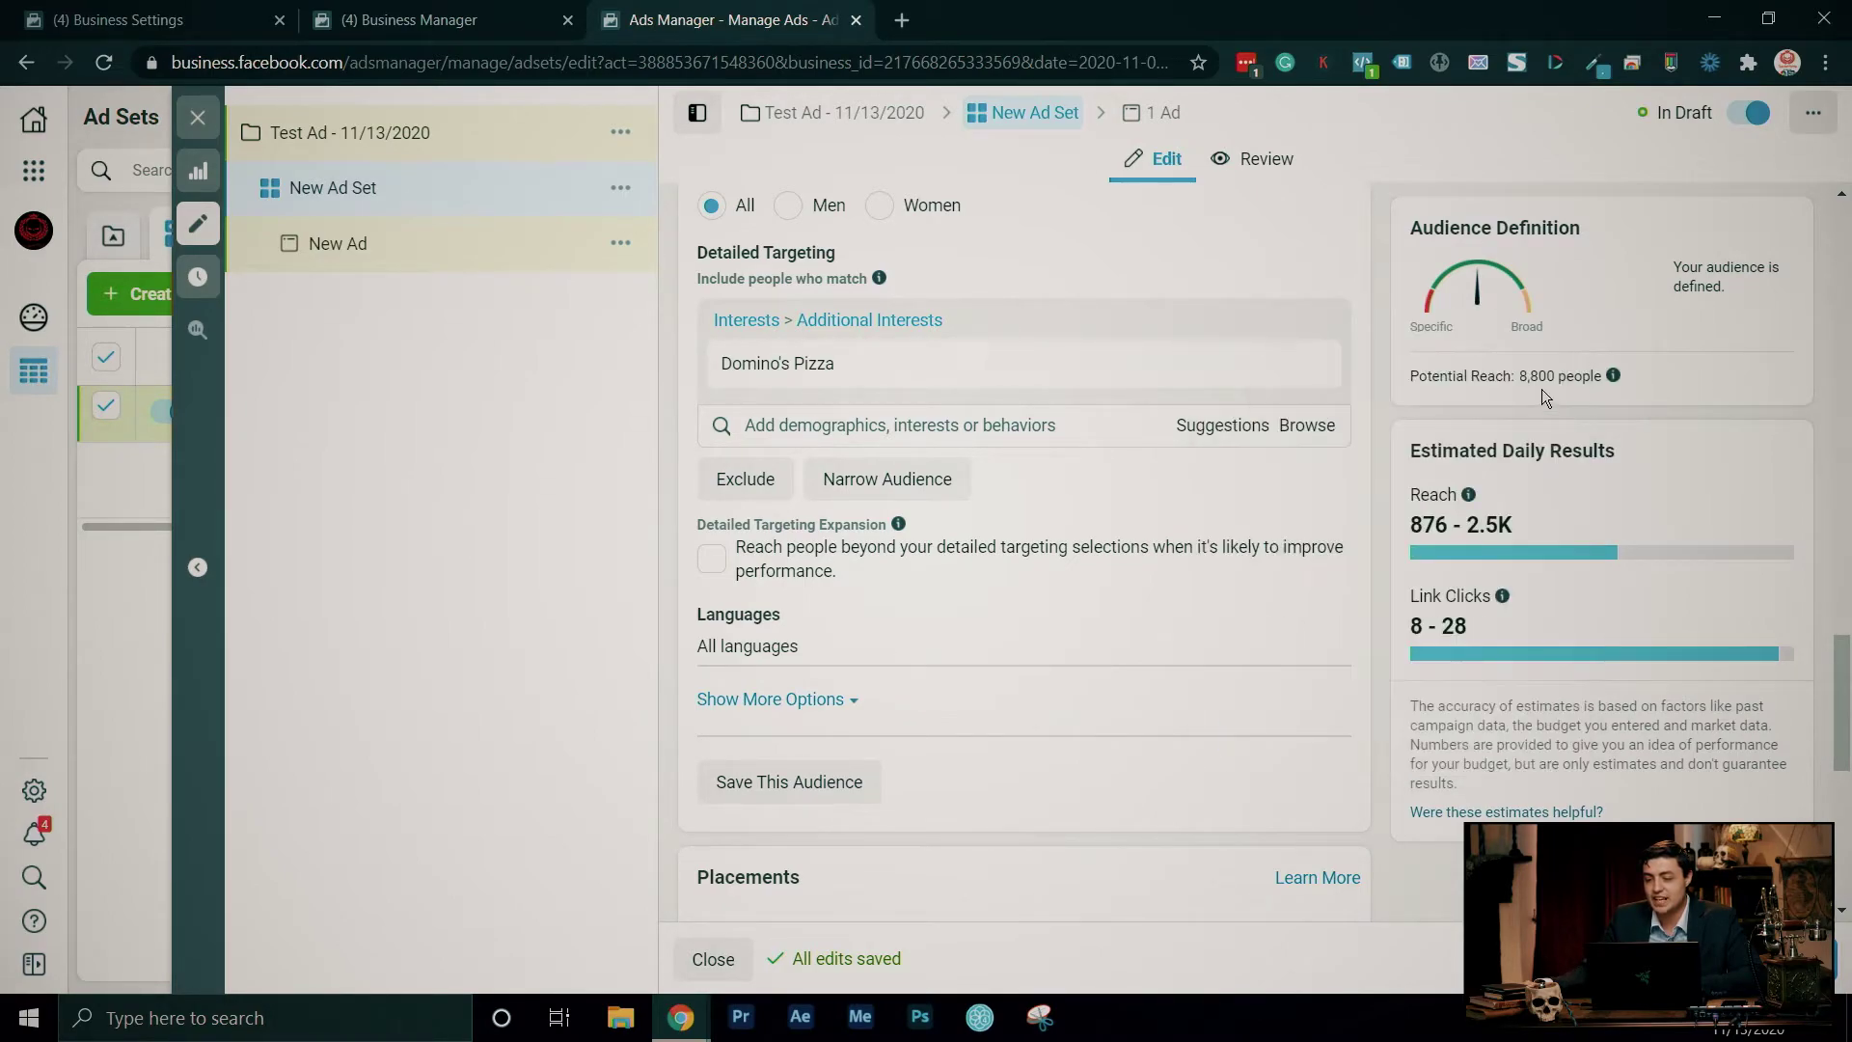
- Check the audience's potential reach and review its age, gender and detailed targeting settings
double_click(1524, 375)
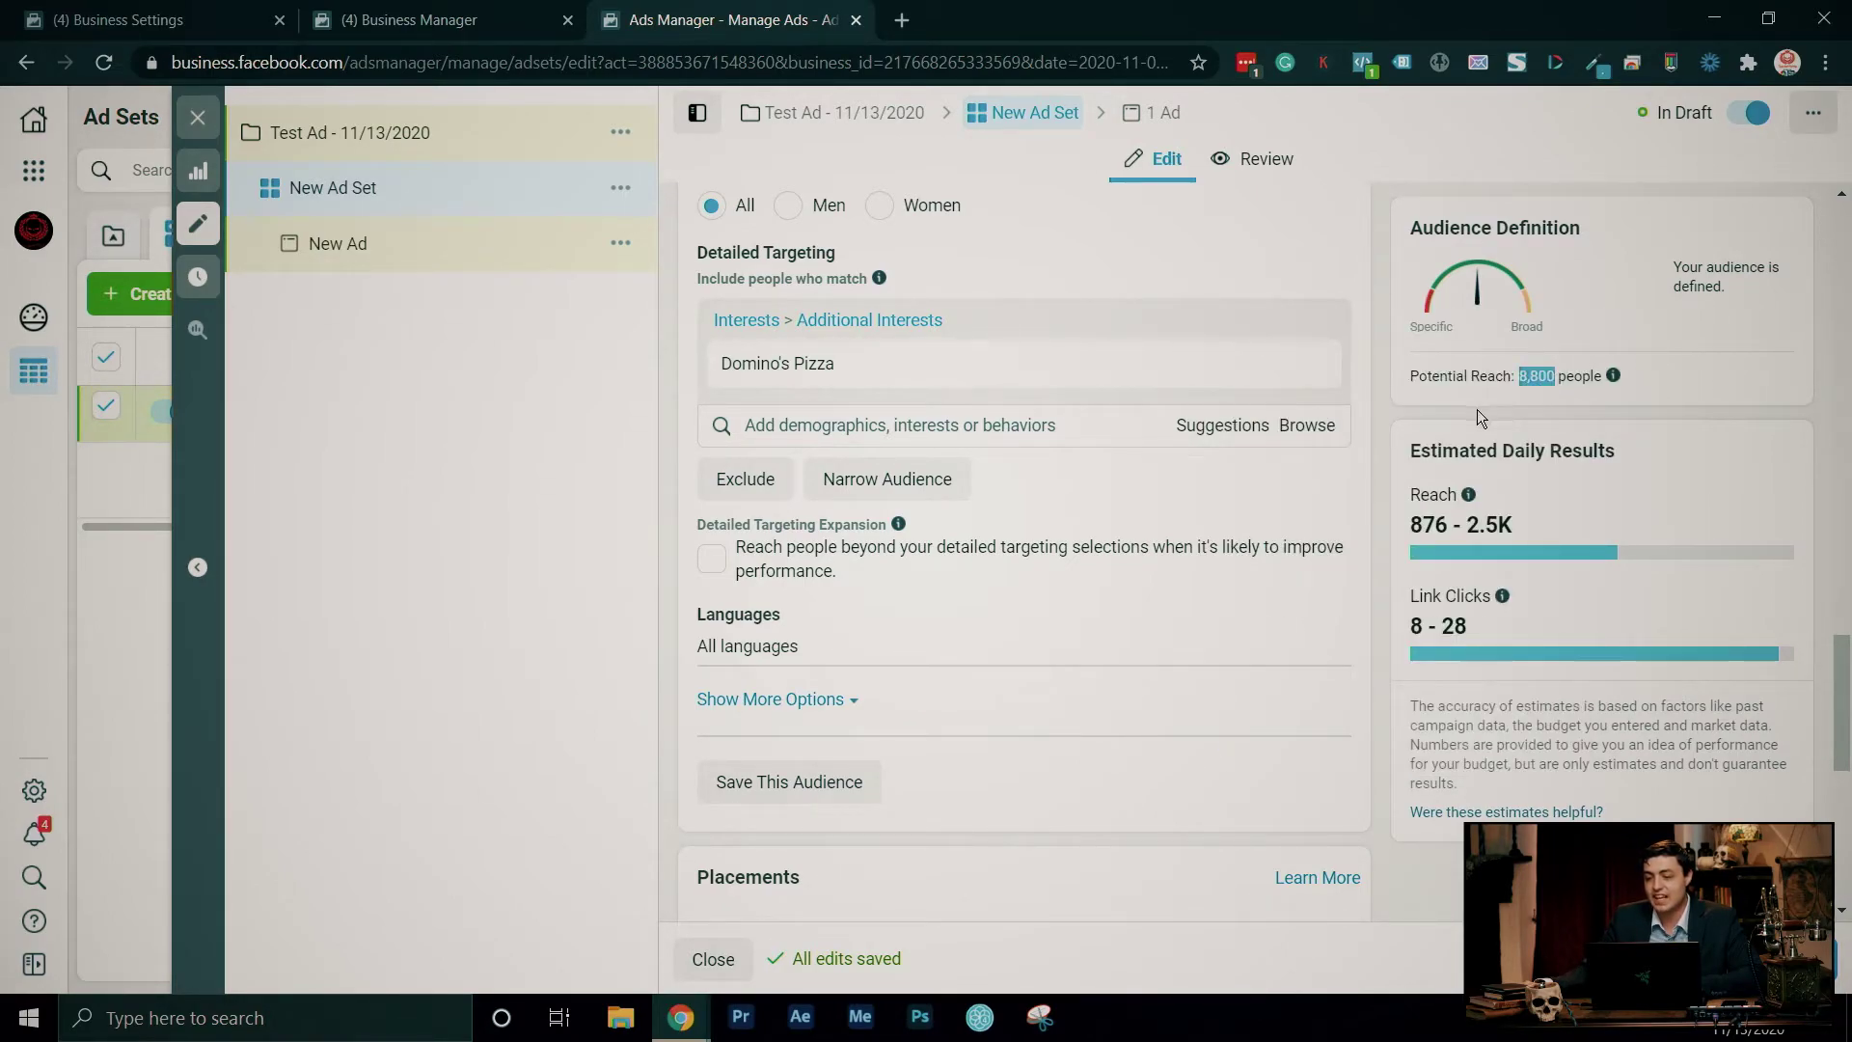
left_click(1375, 417)
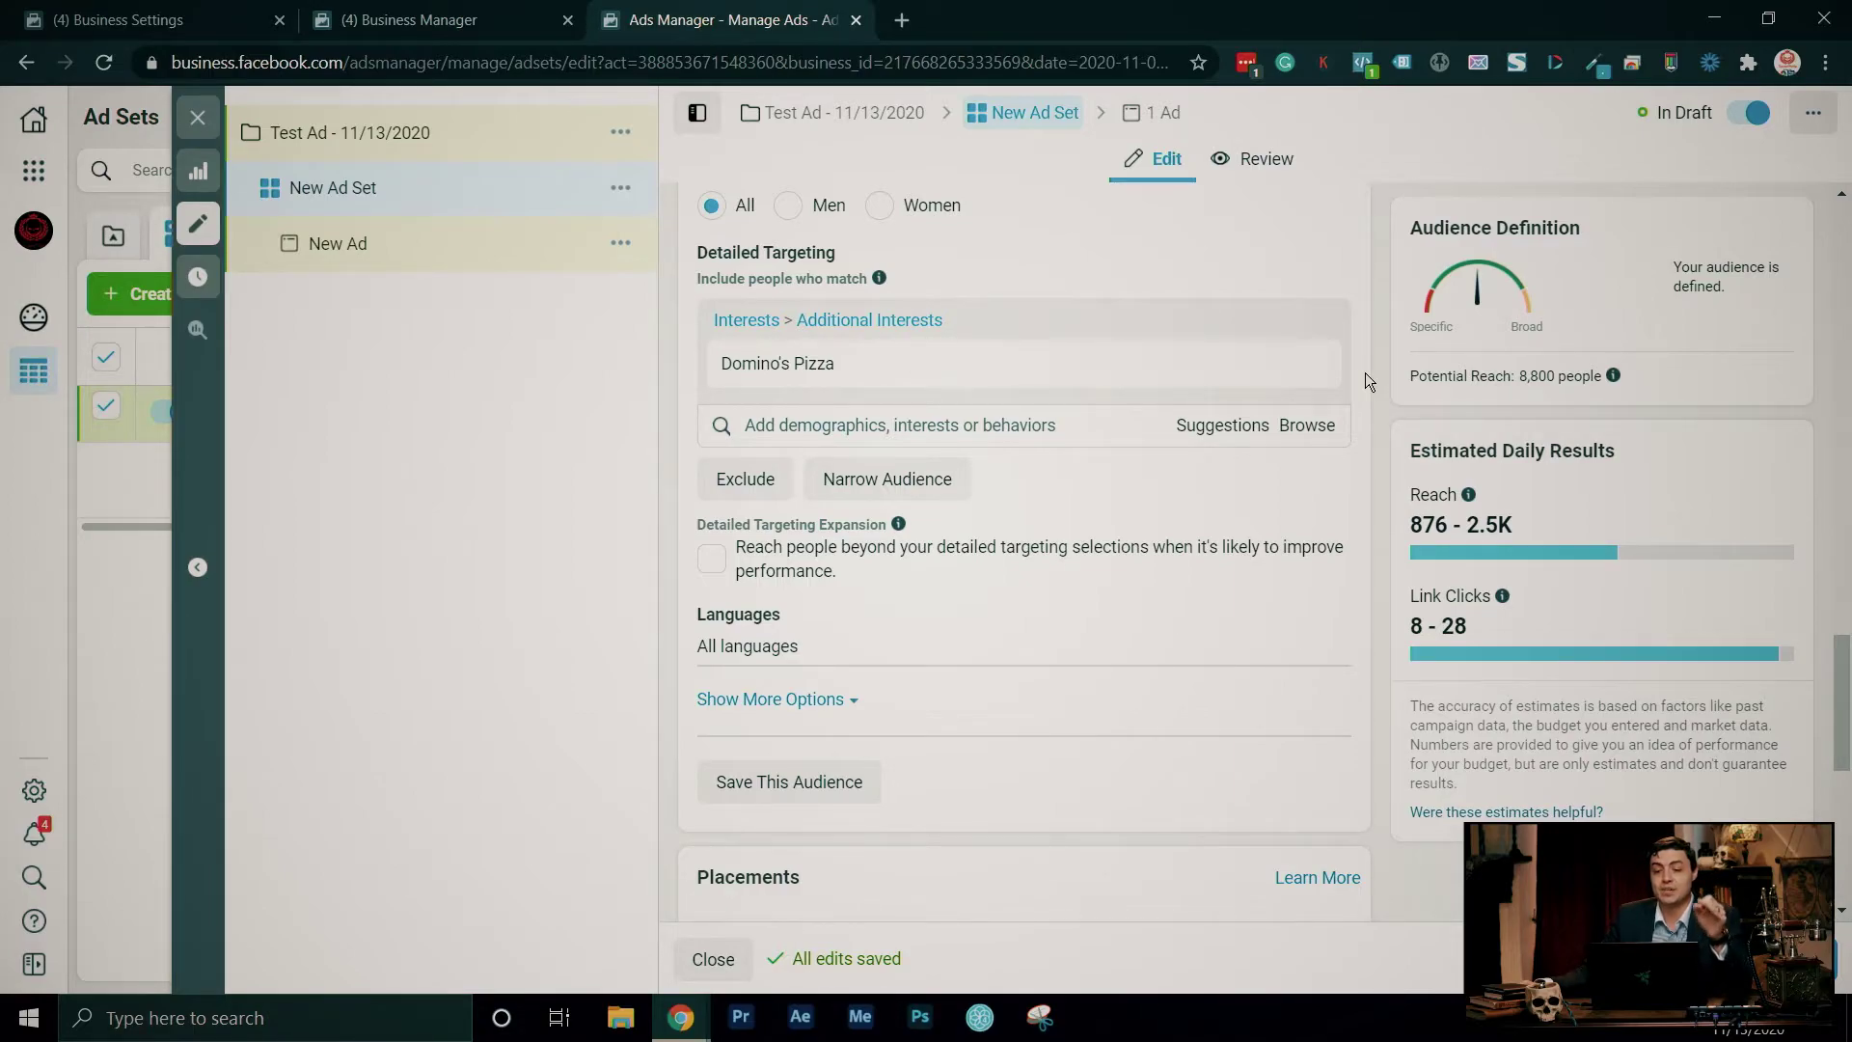
scroll(1363, 372, "up", 2)
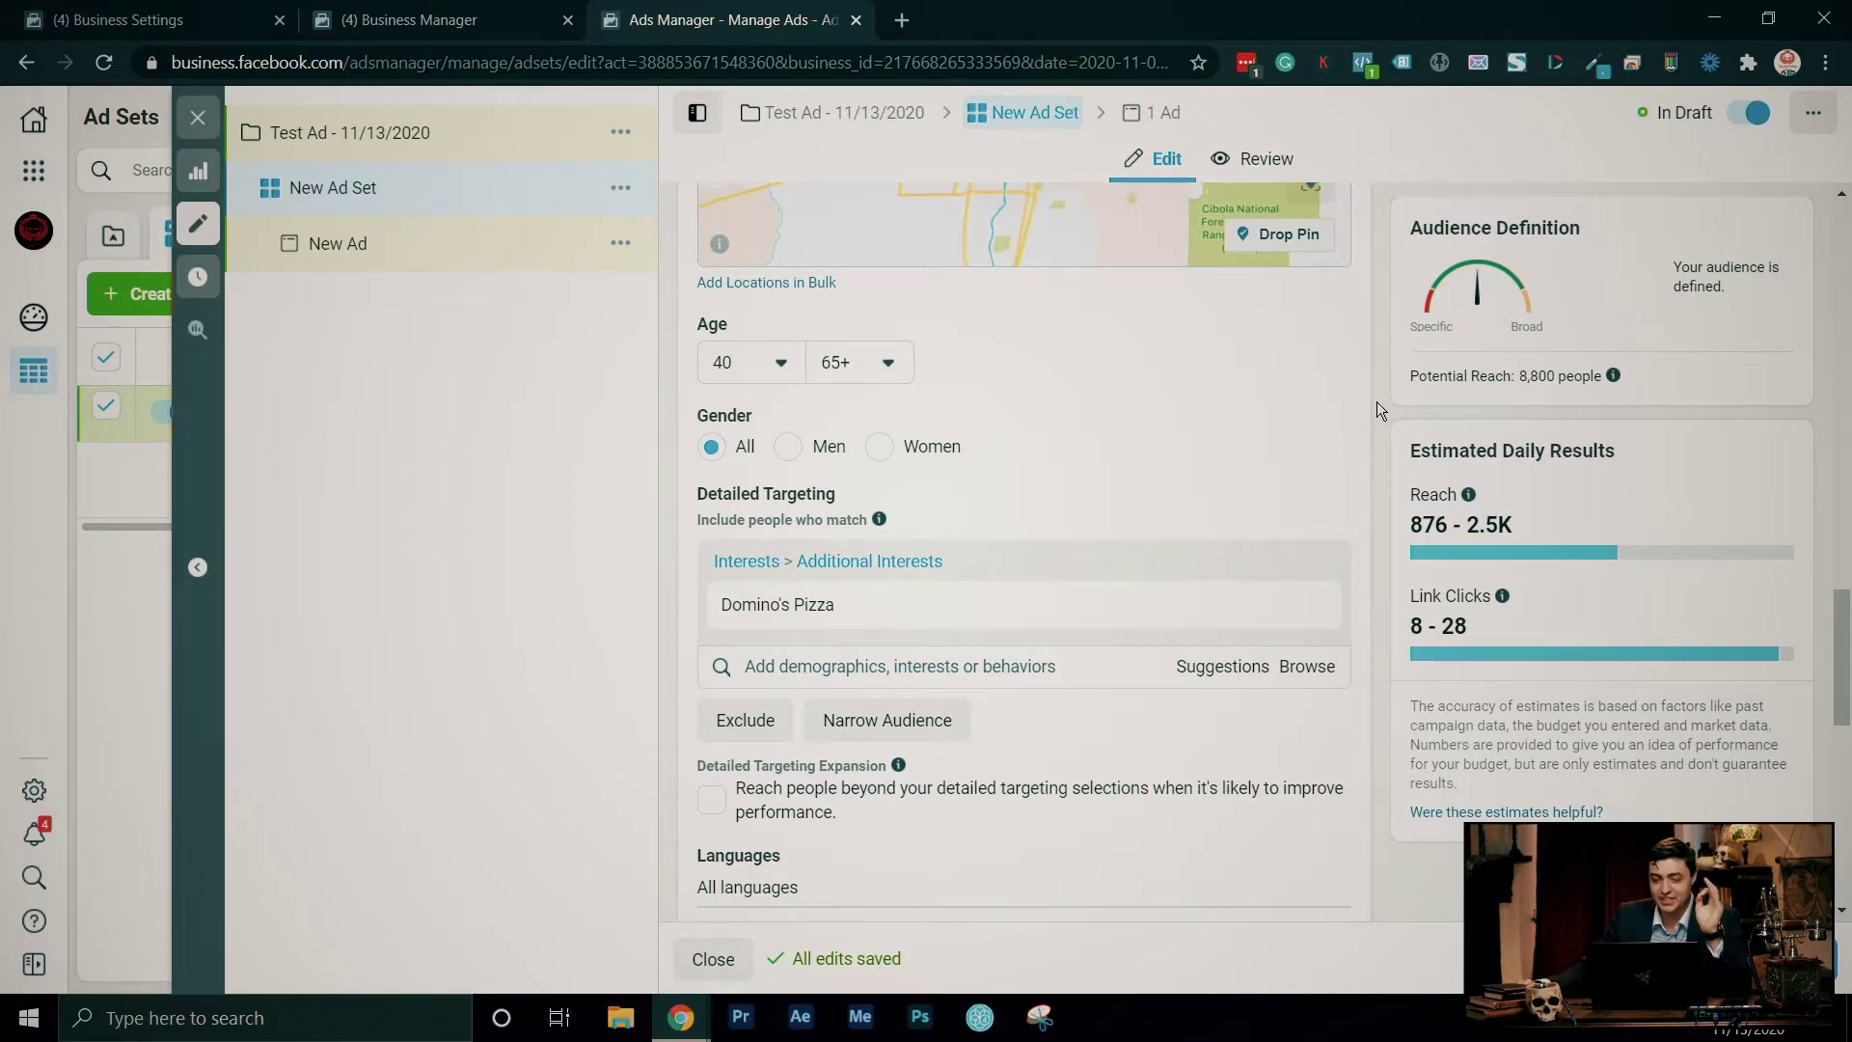
scroll(1378, 408, "down", 1)
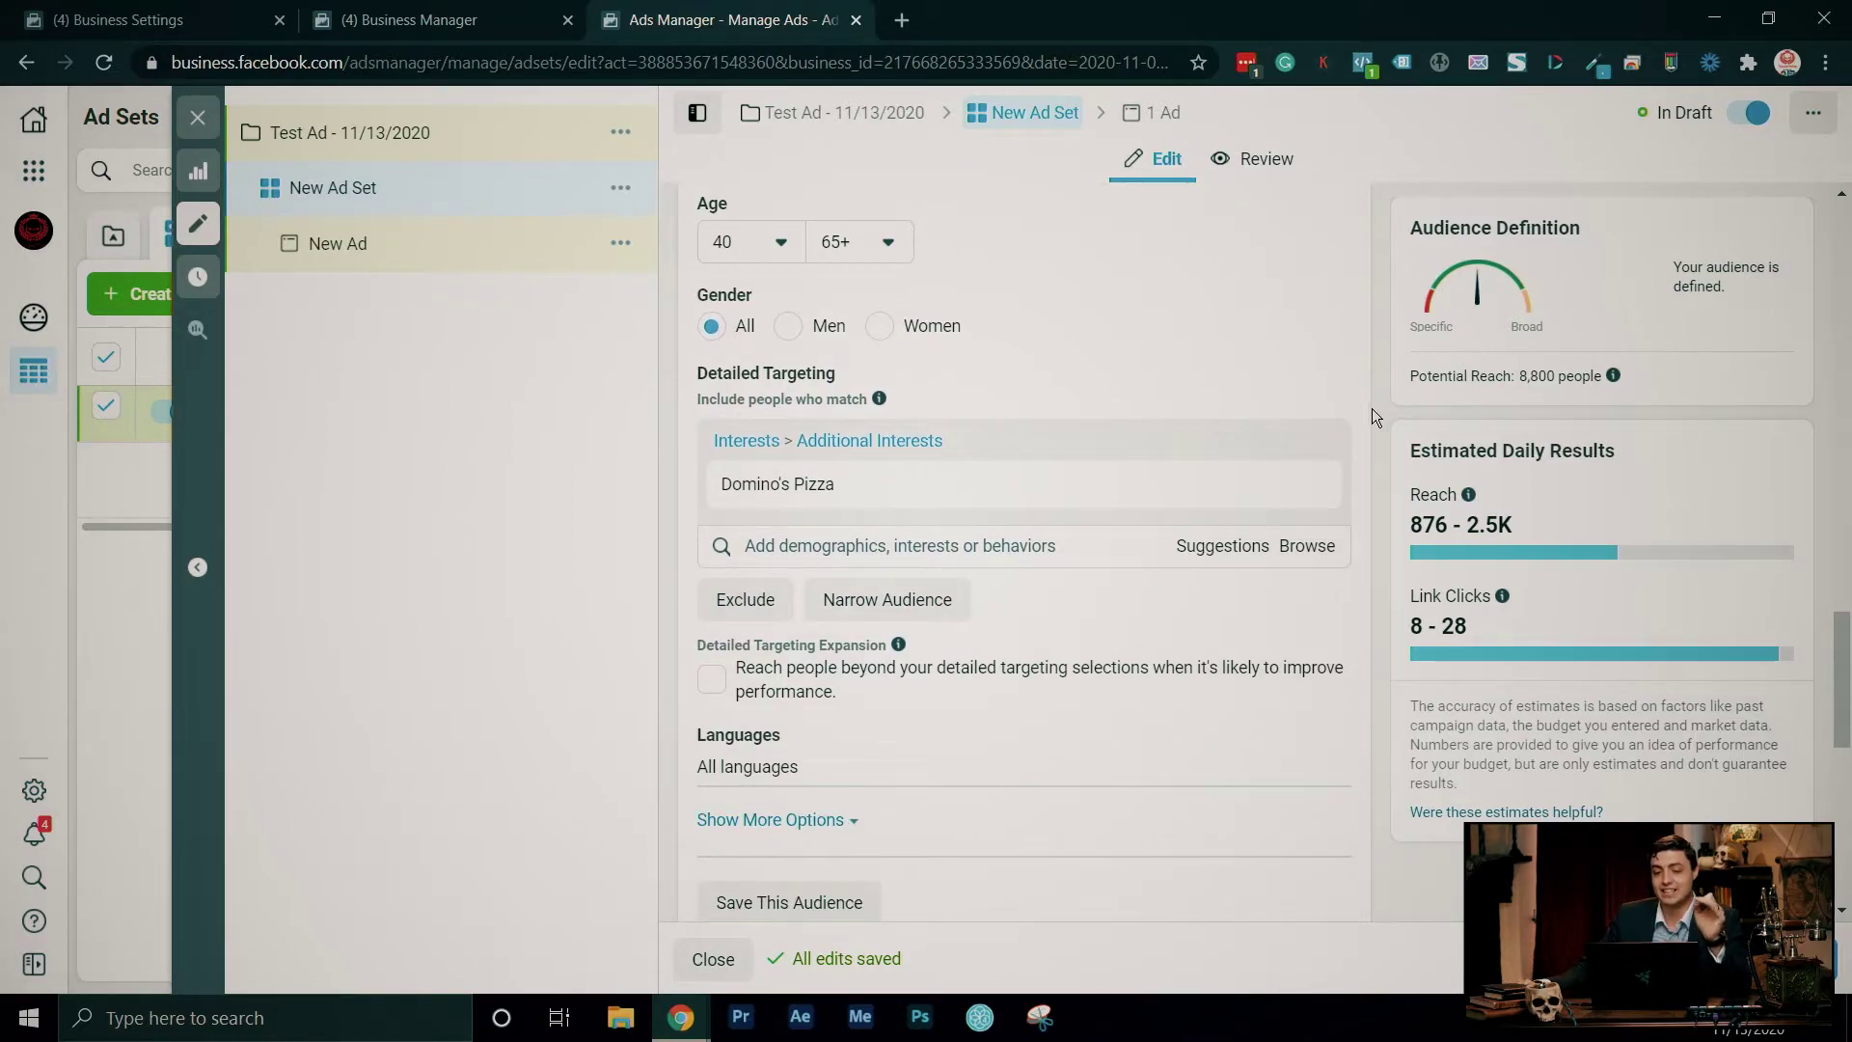
scroll(1371, 408, "down", 3)
scroll(1254, 416, "up", 2)
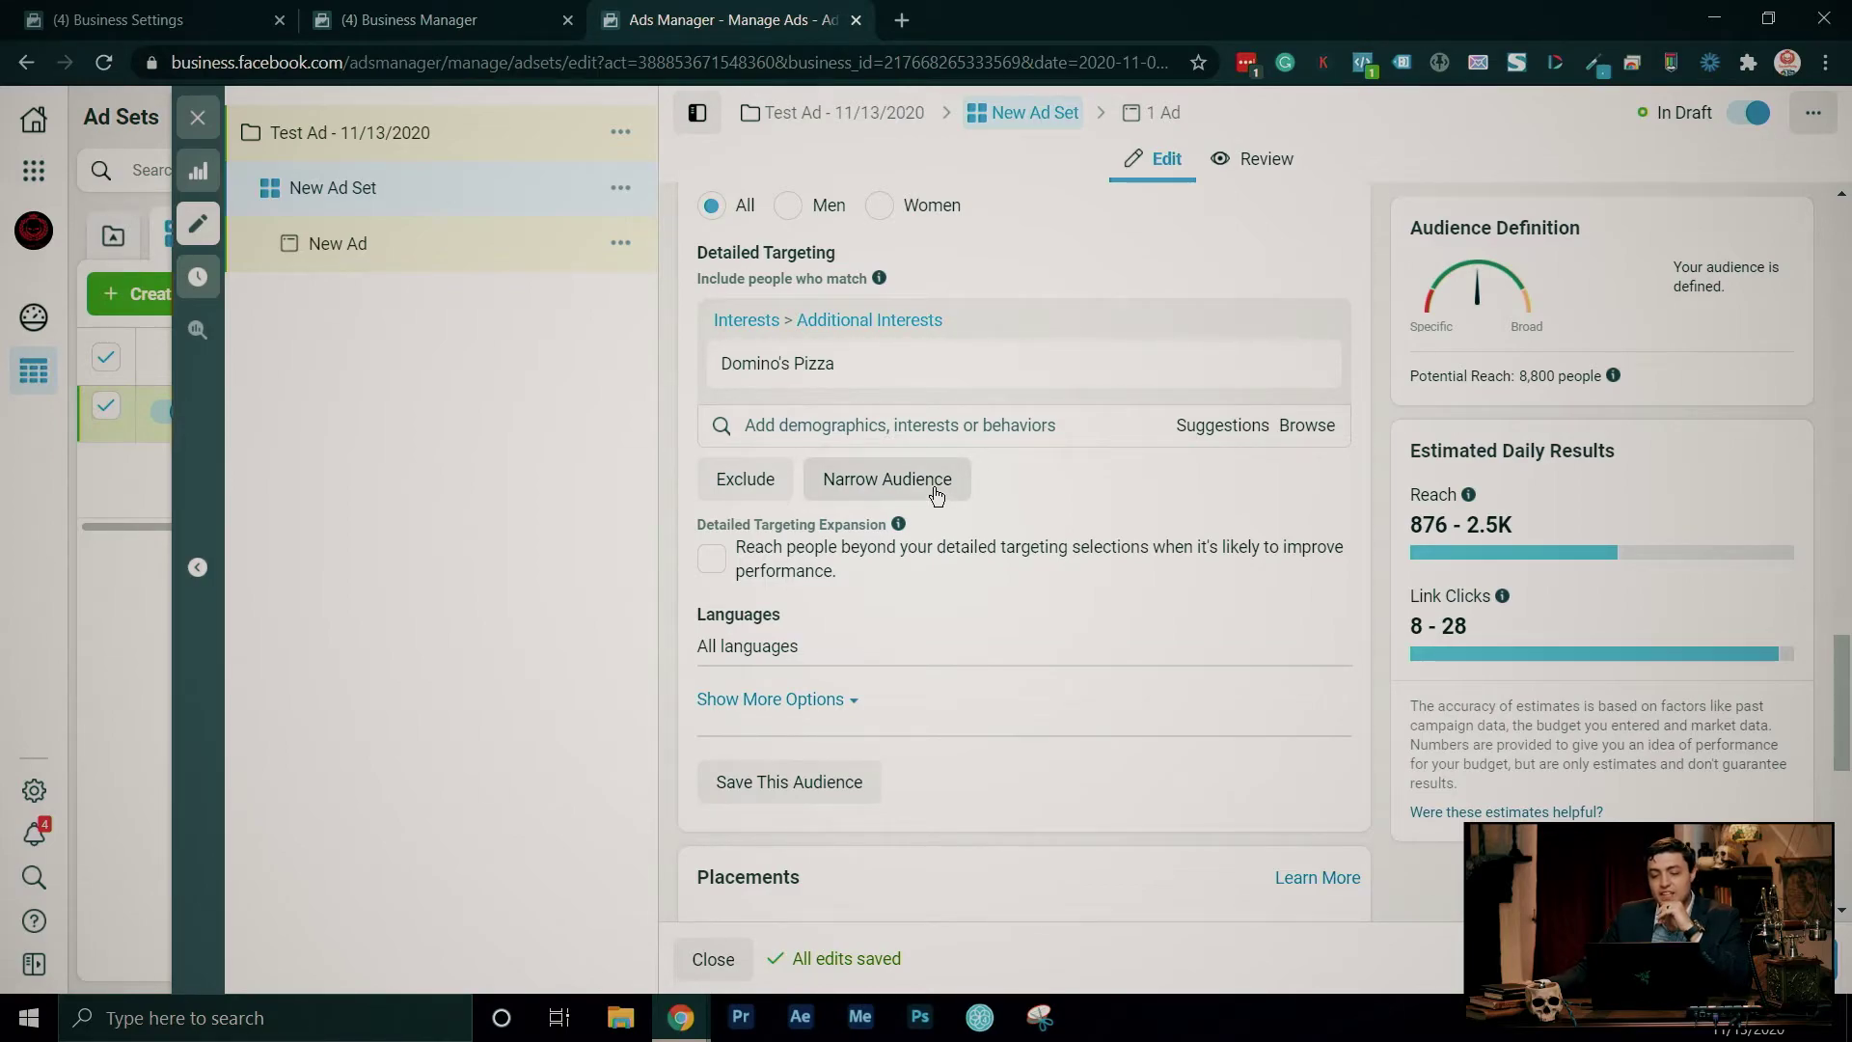
- Try narrowing the audience to people who must also match the Buffalo Wild Wings interest, and remove that condition again
left_click(885, 479)
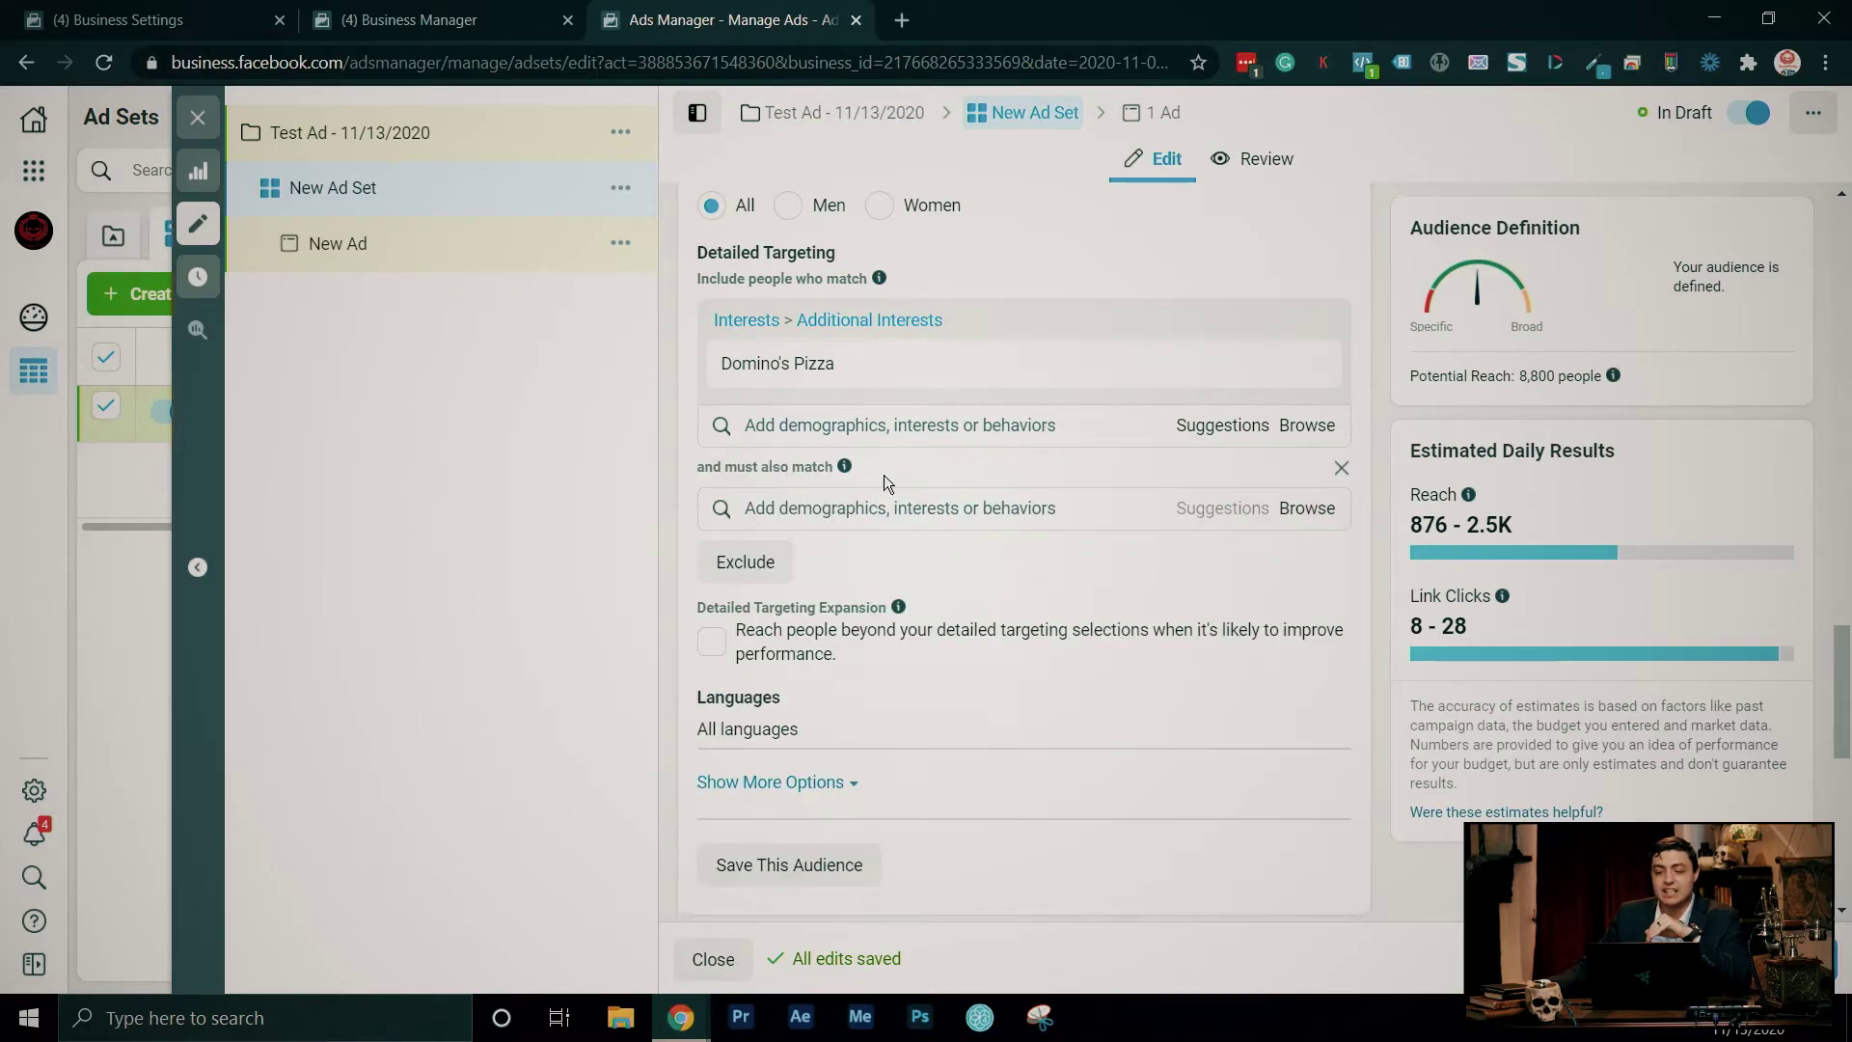
left_click(969, 506)
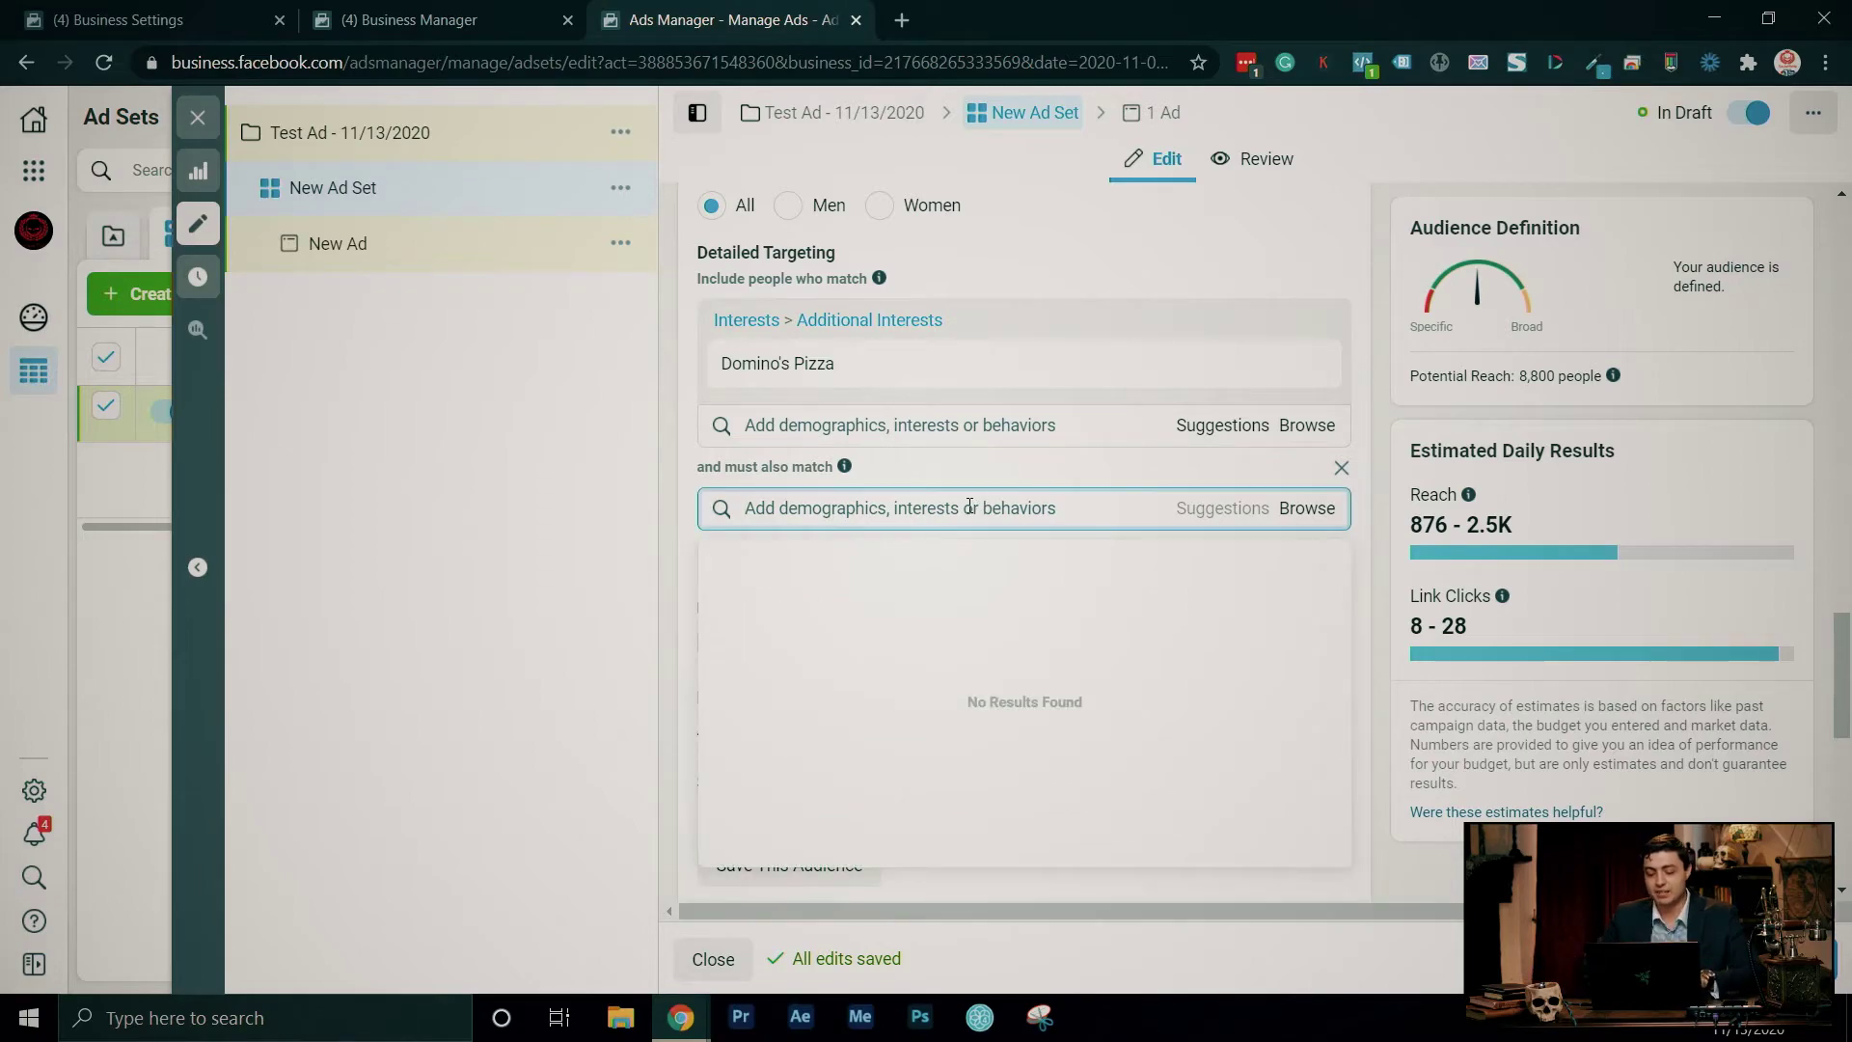
type("wings")
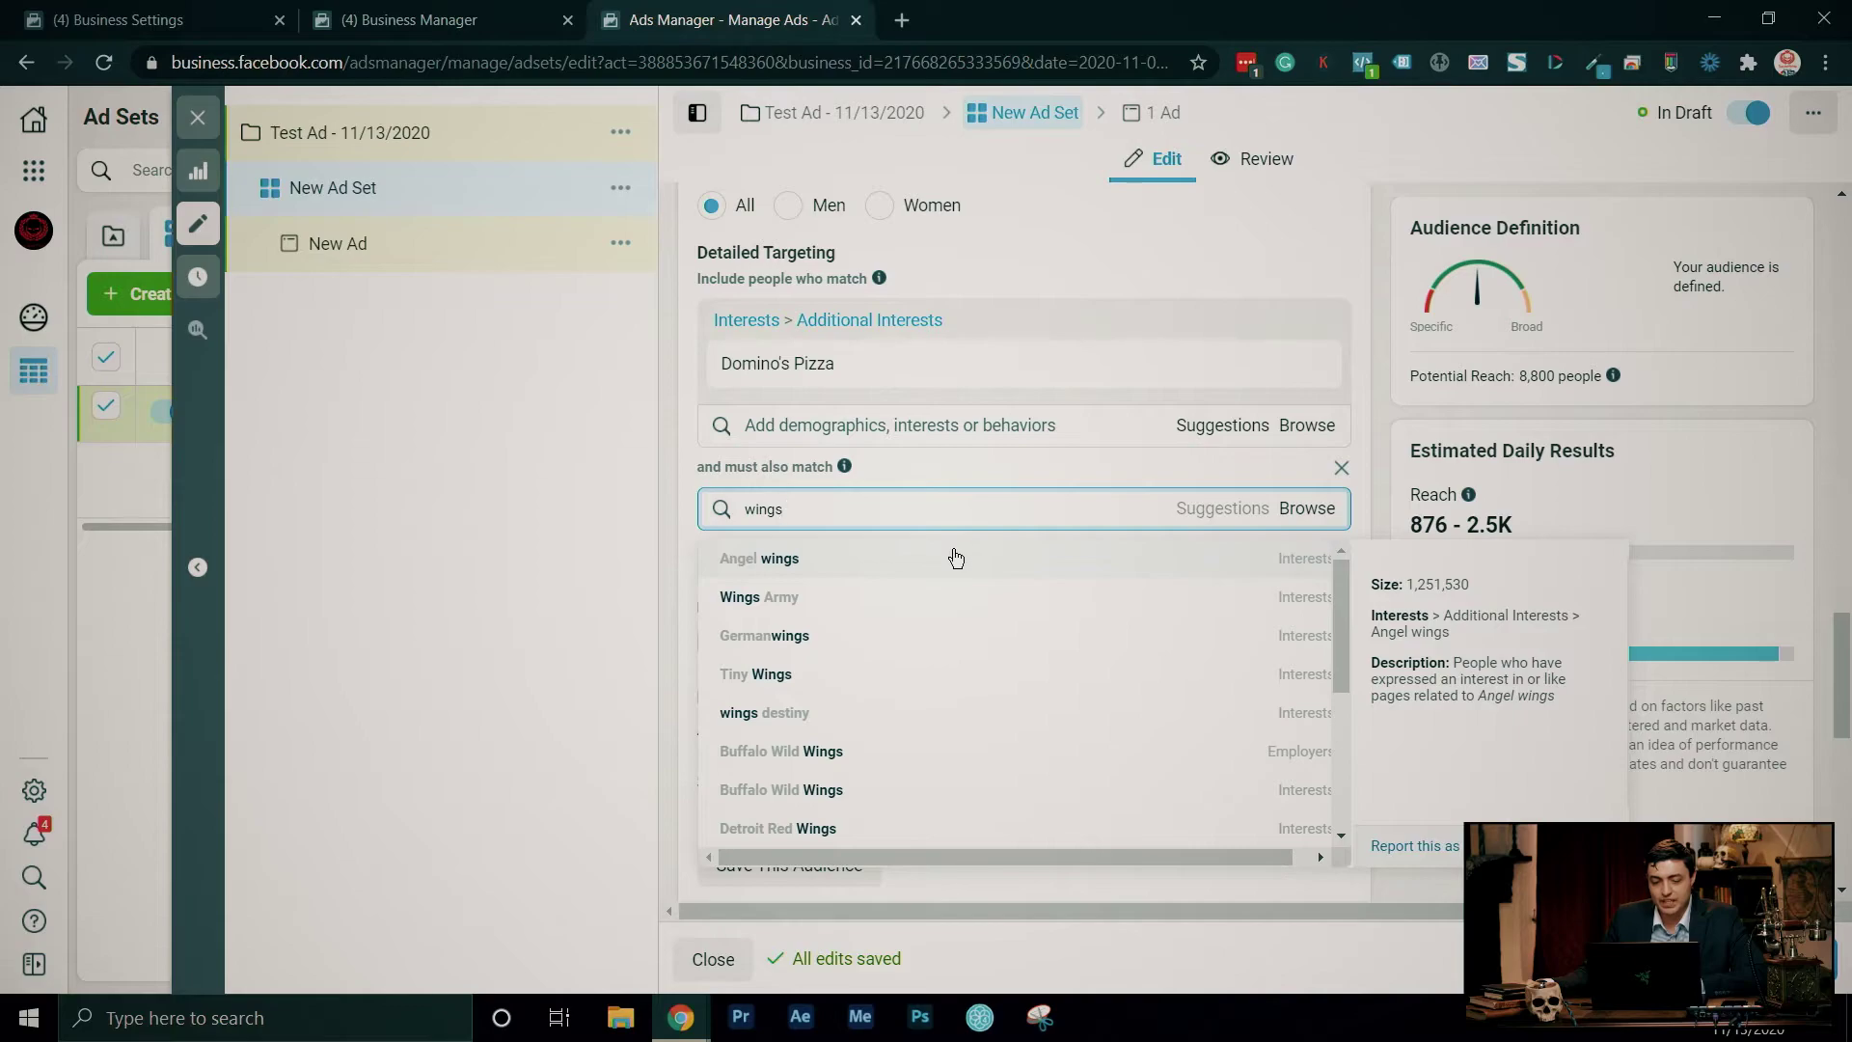
left_click(924, 795)
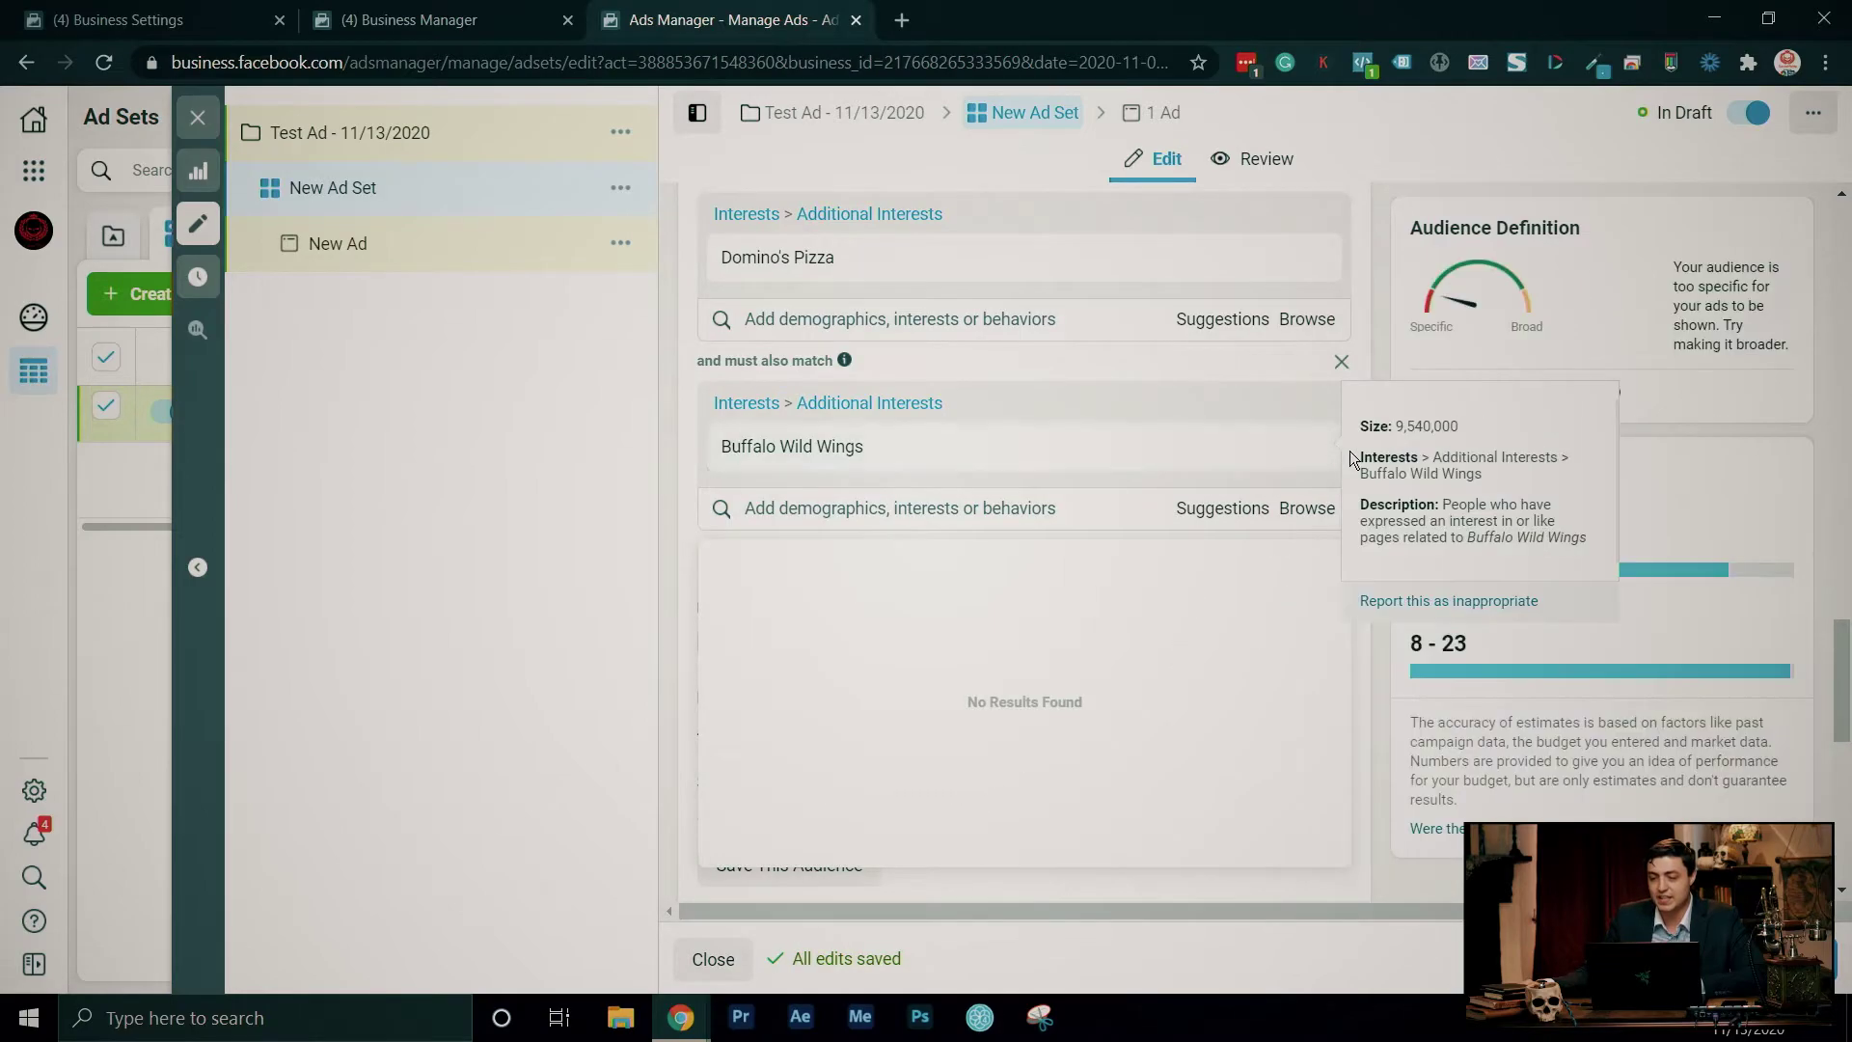
scroll(1369, 438, "up", 1)
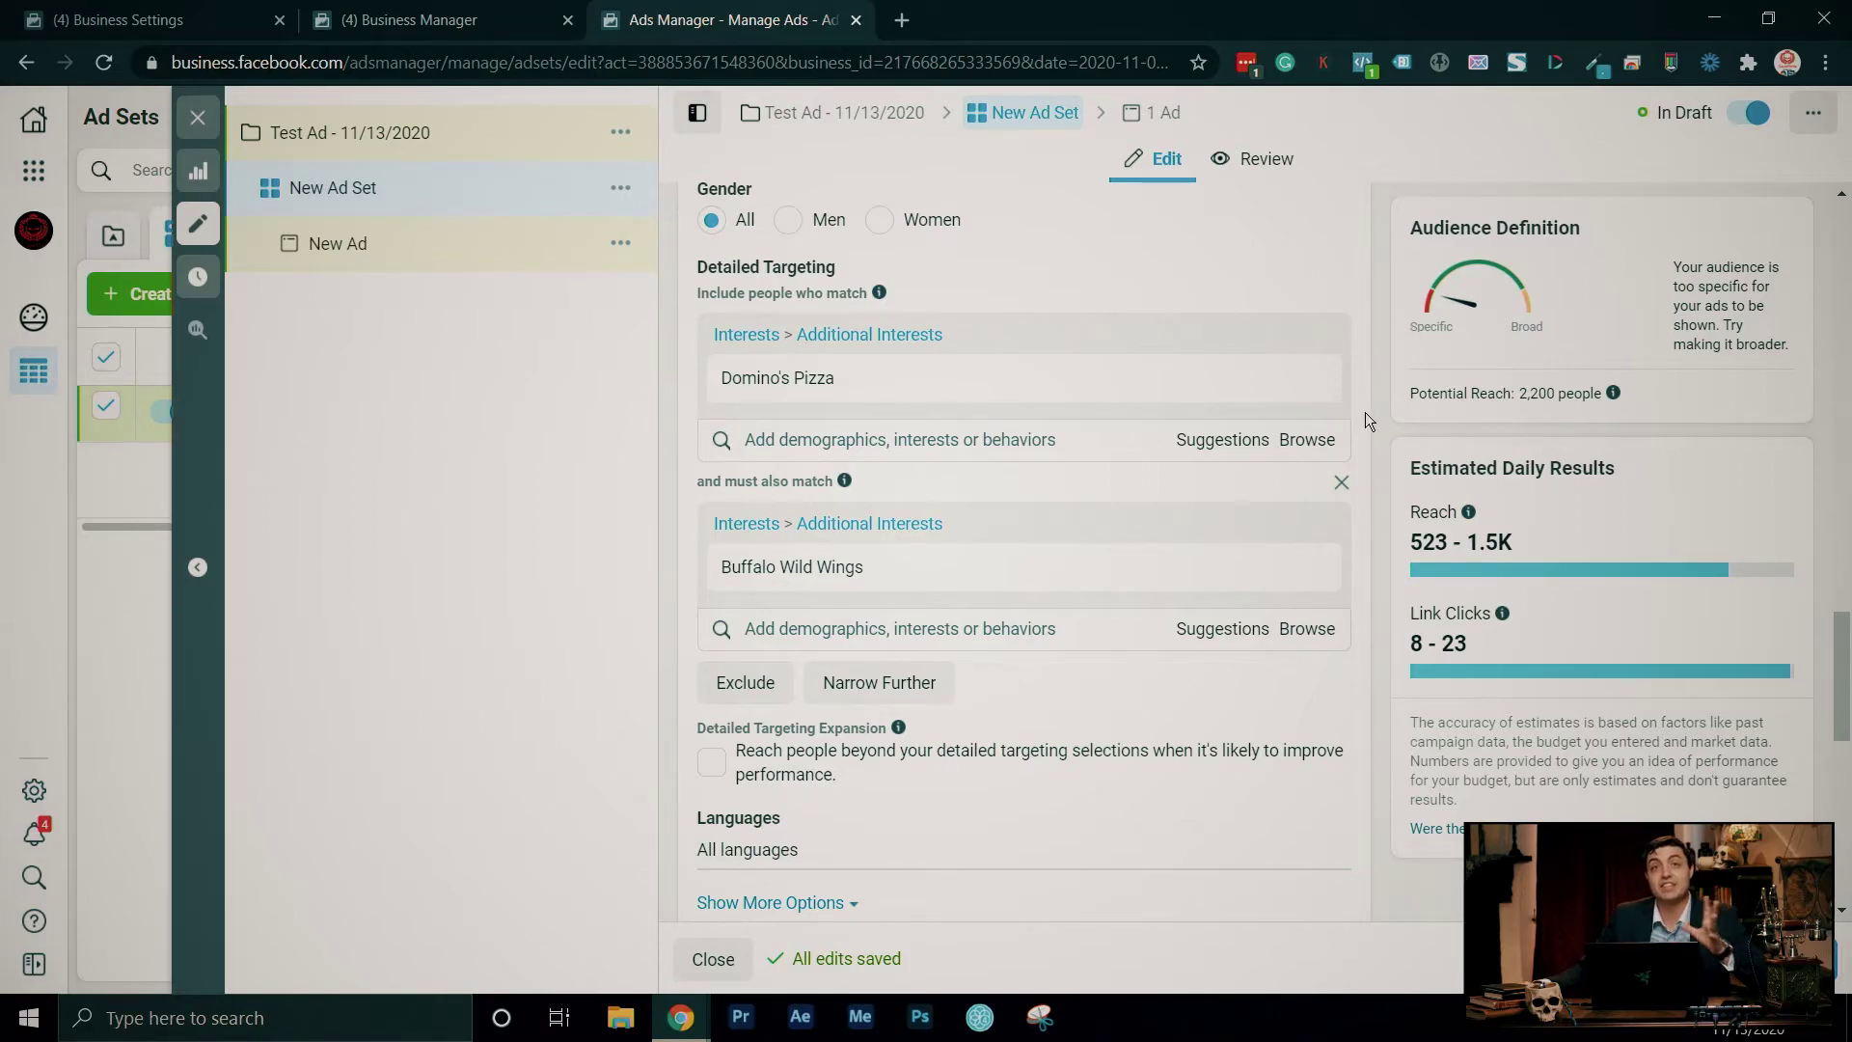
left_click(1342, 481)
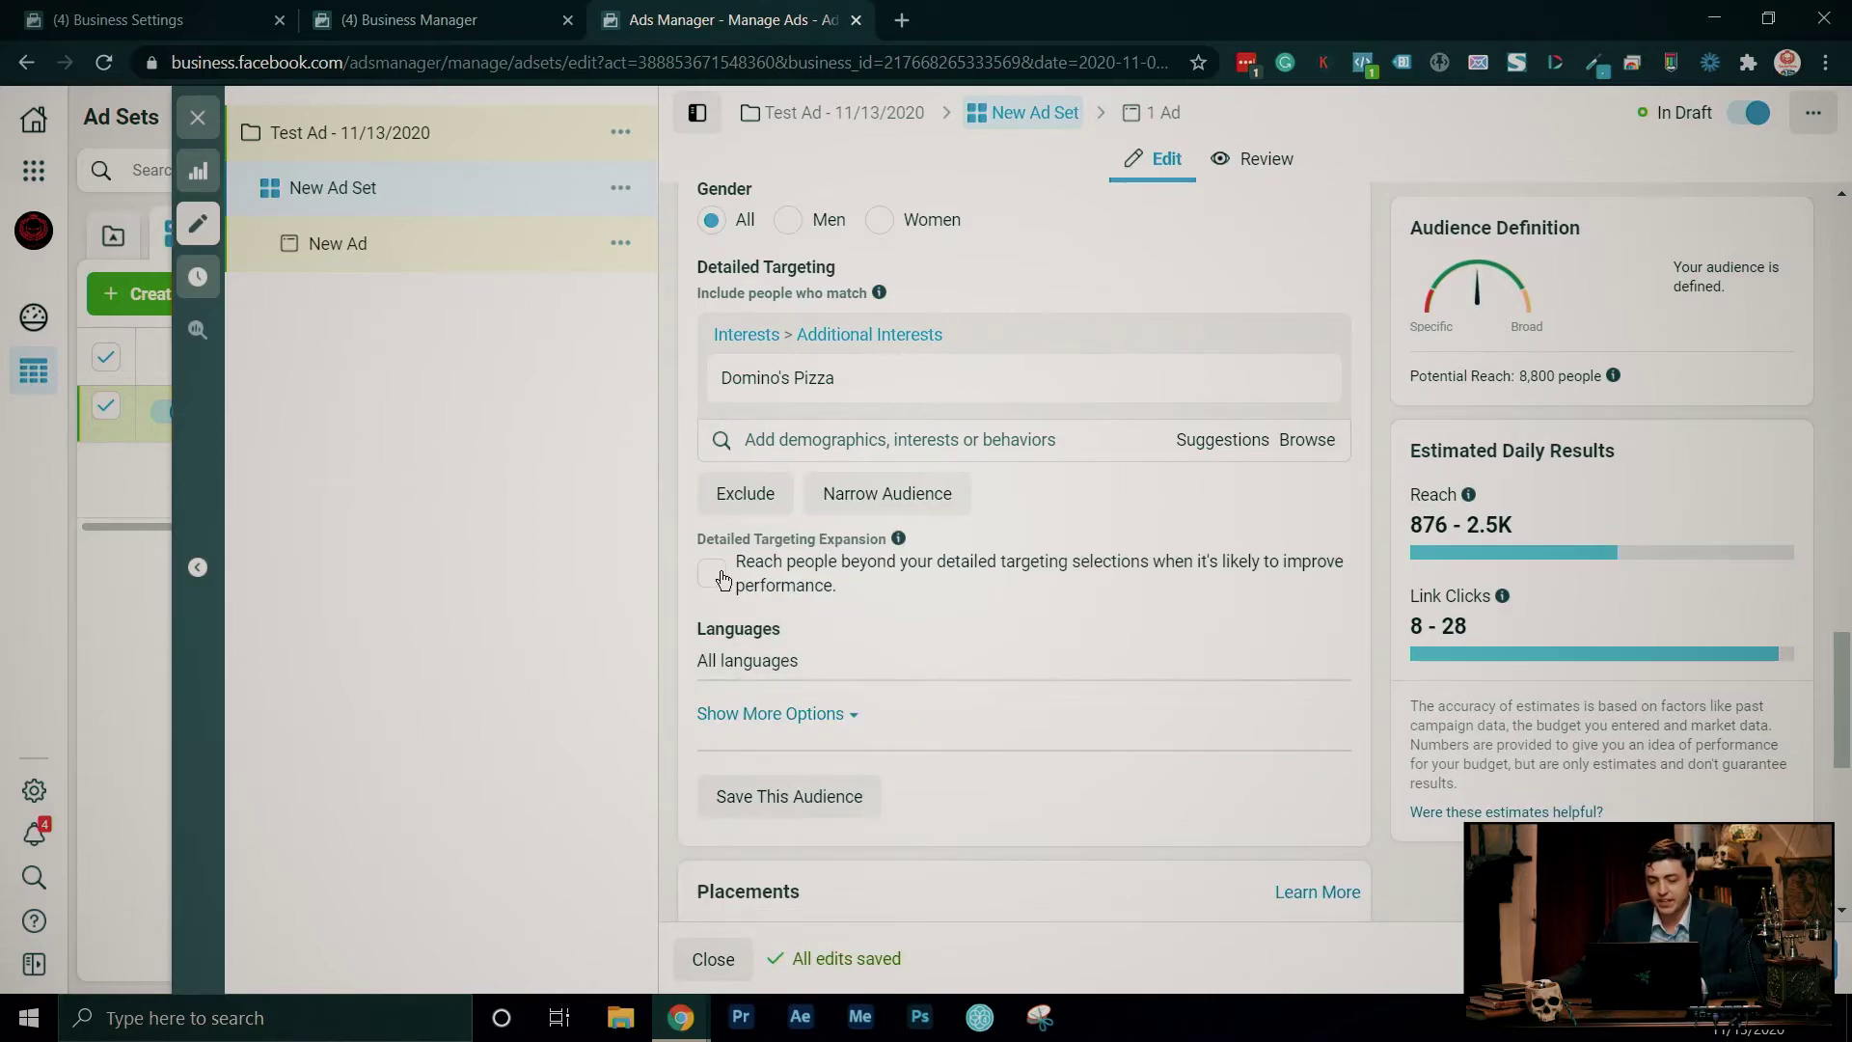
- Try Detailed Targeting Expansion to compare the potential reach, and turn it off again
left_click_drag(711, 554, 905, 535)
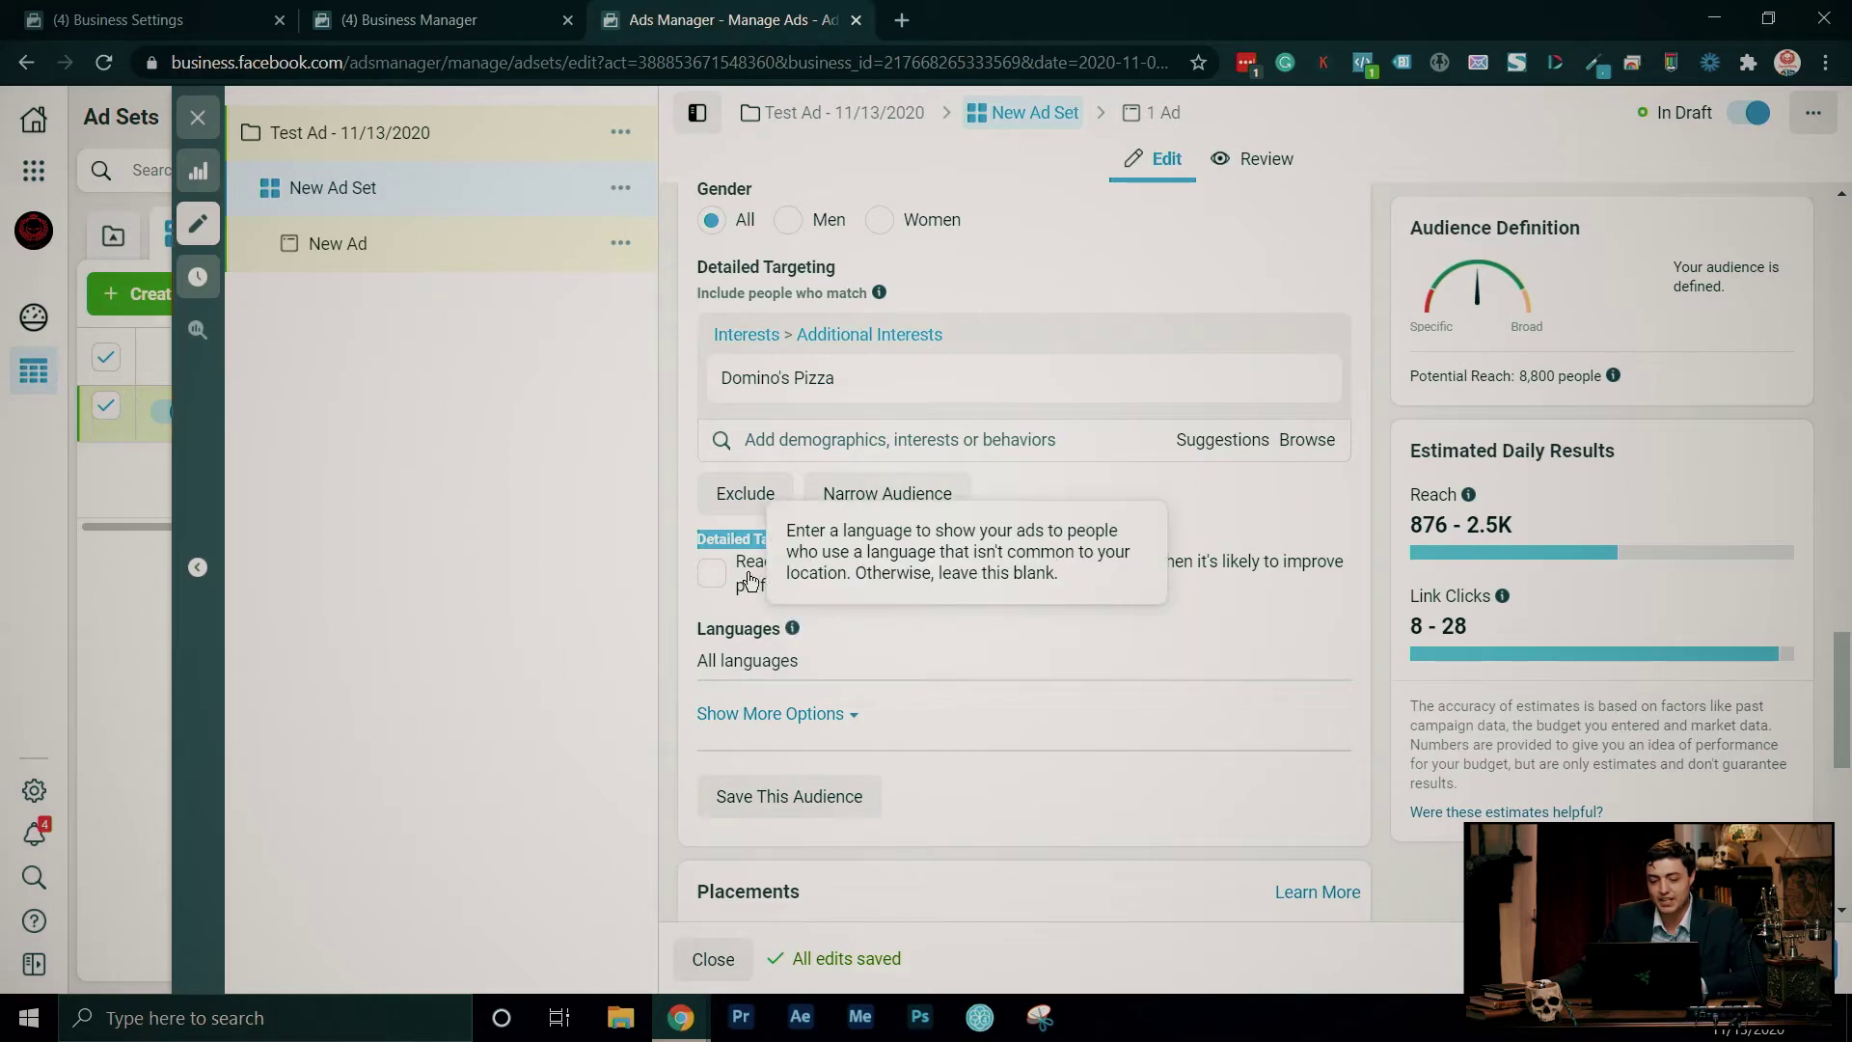
left_click(1302, 600)
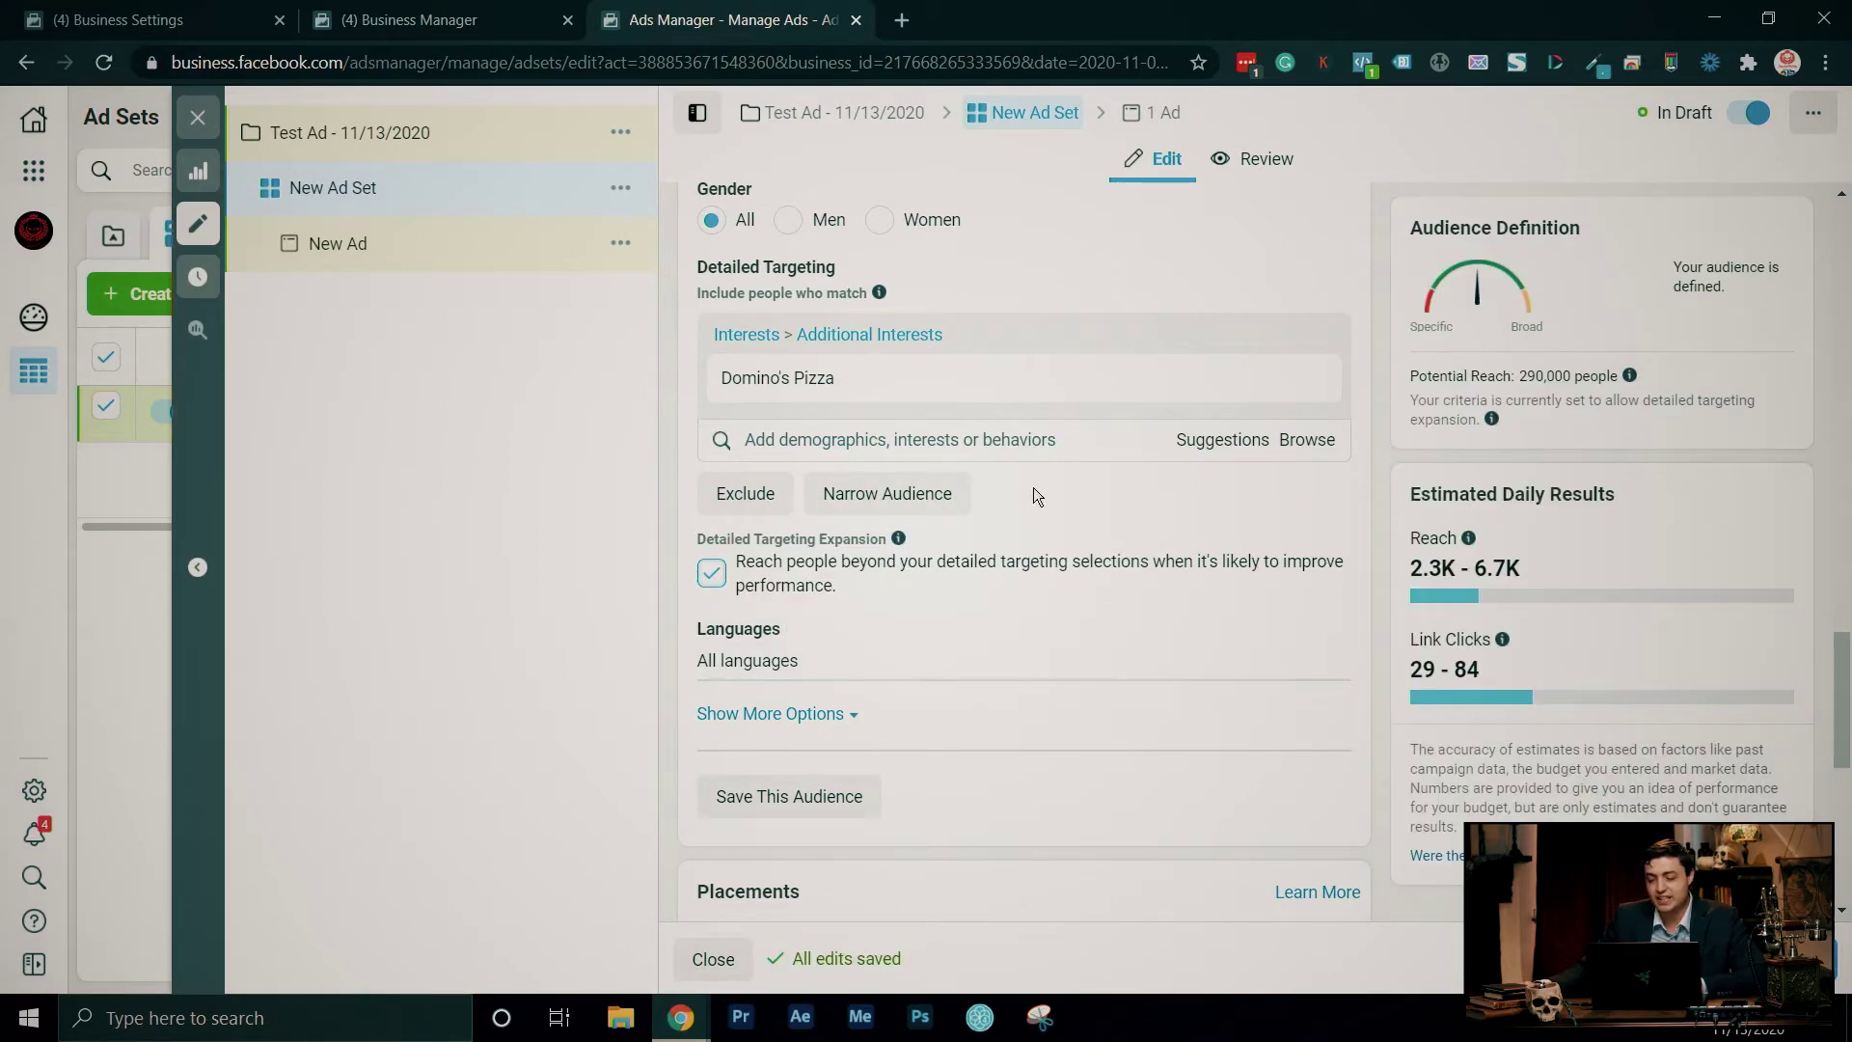
mouse_move(798, 386)
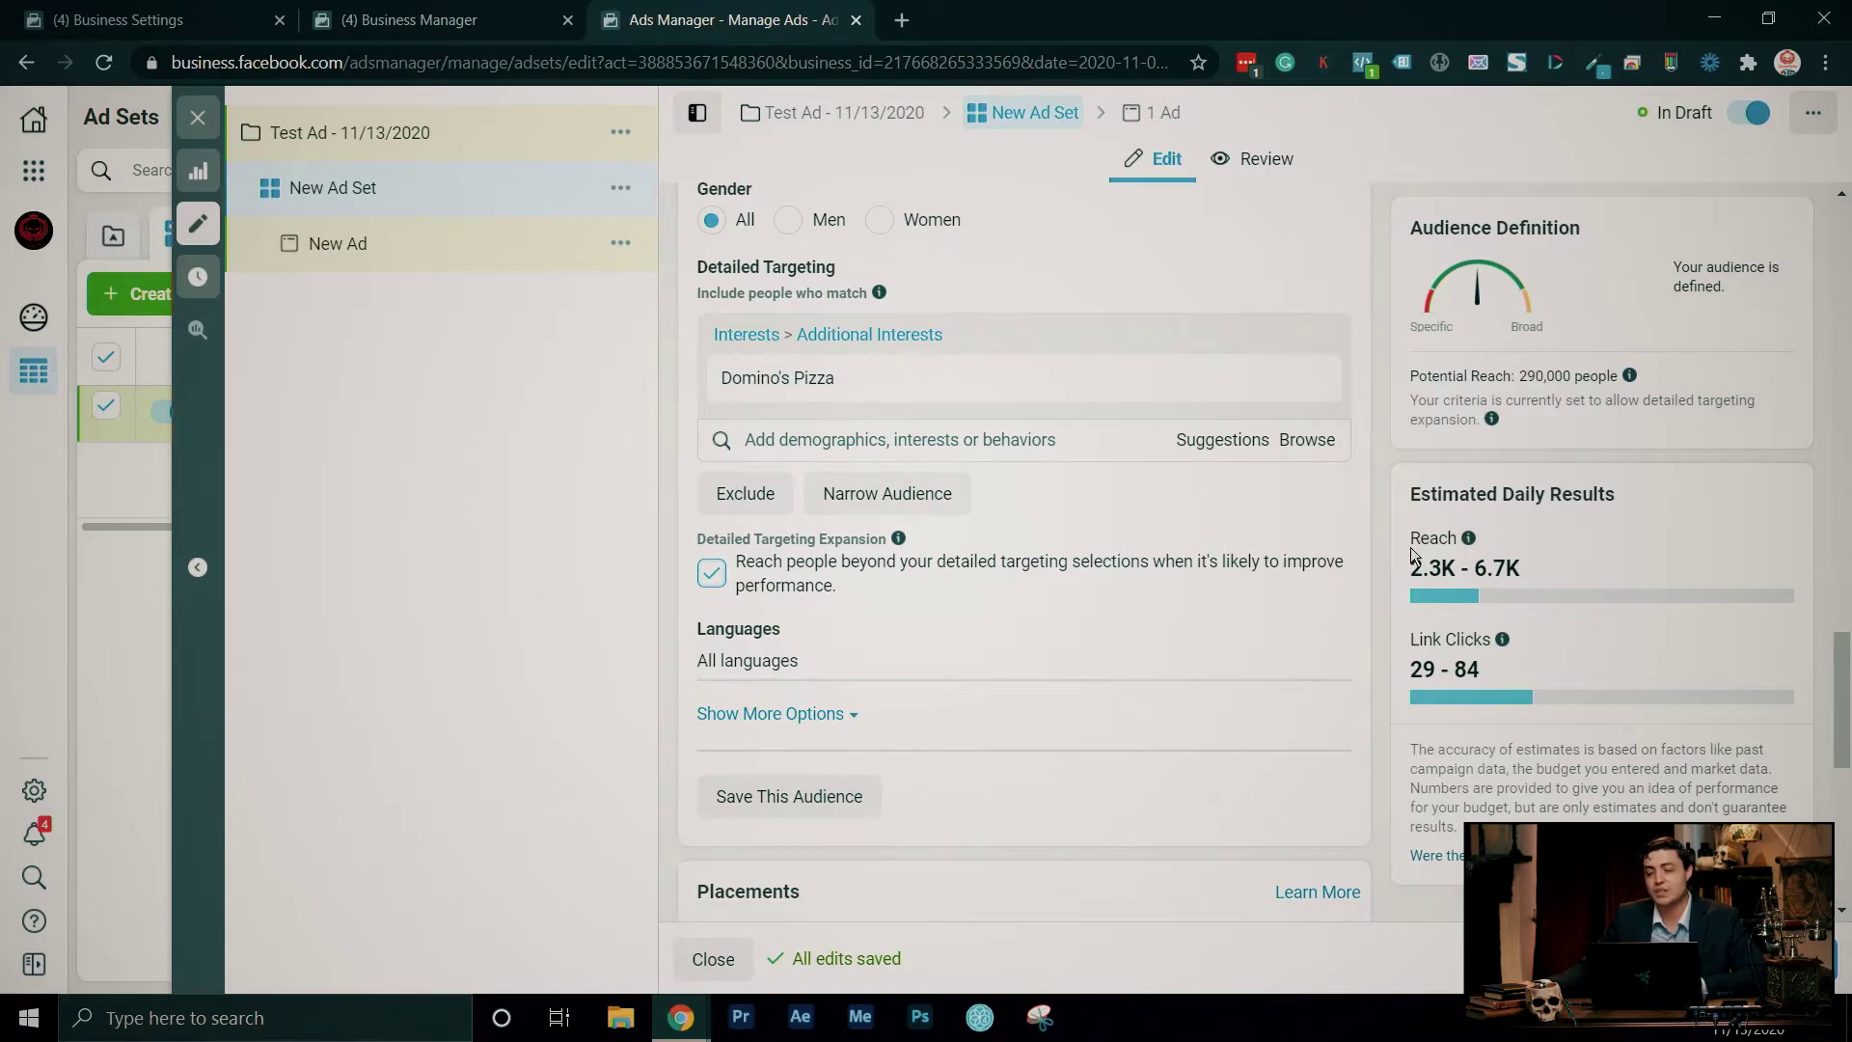
mouse_move(733, 374)
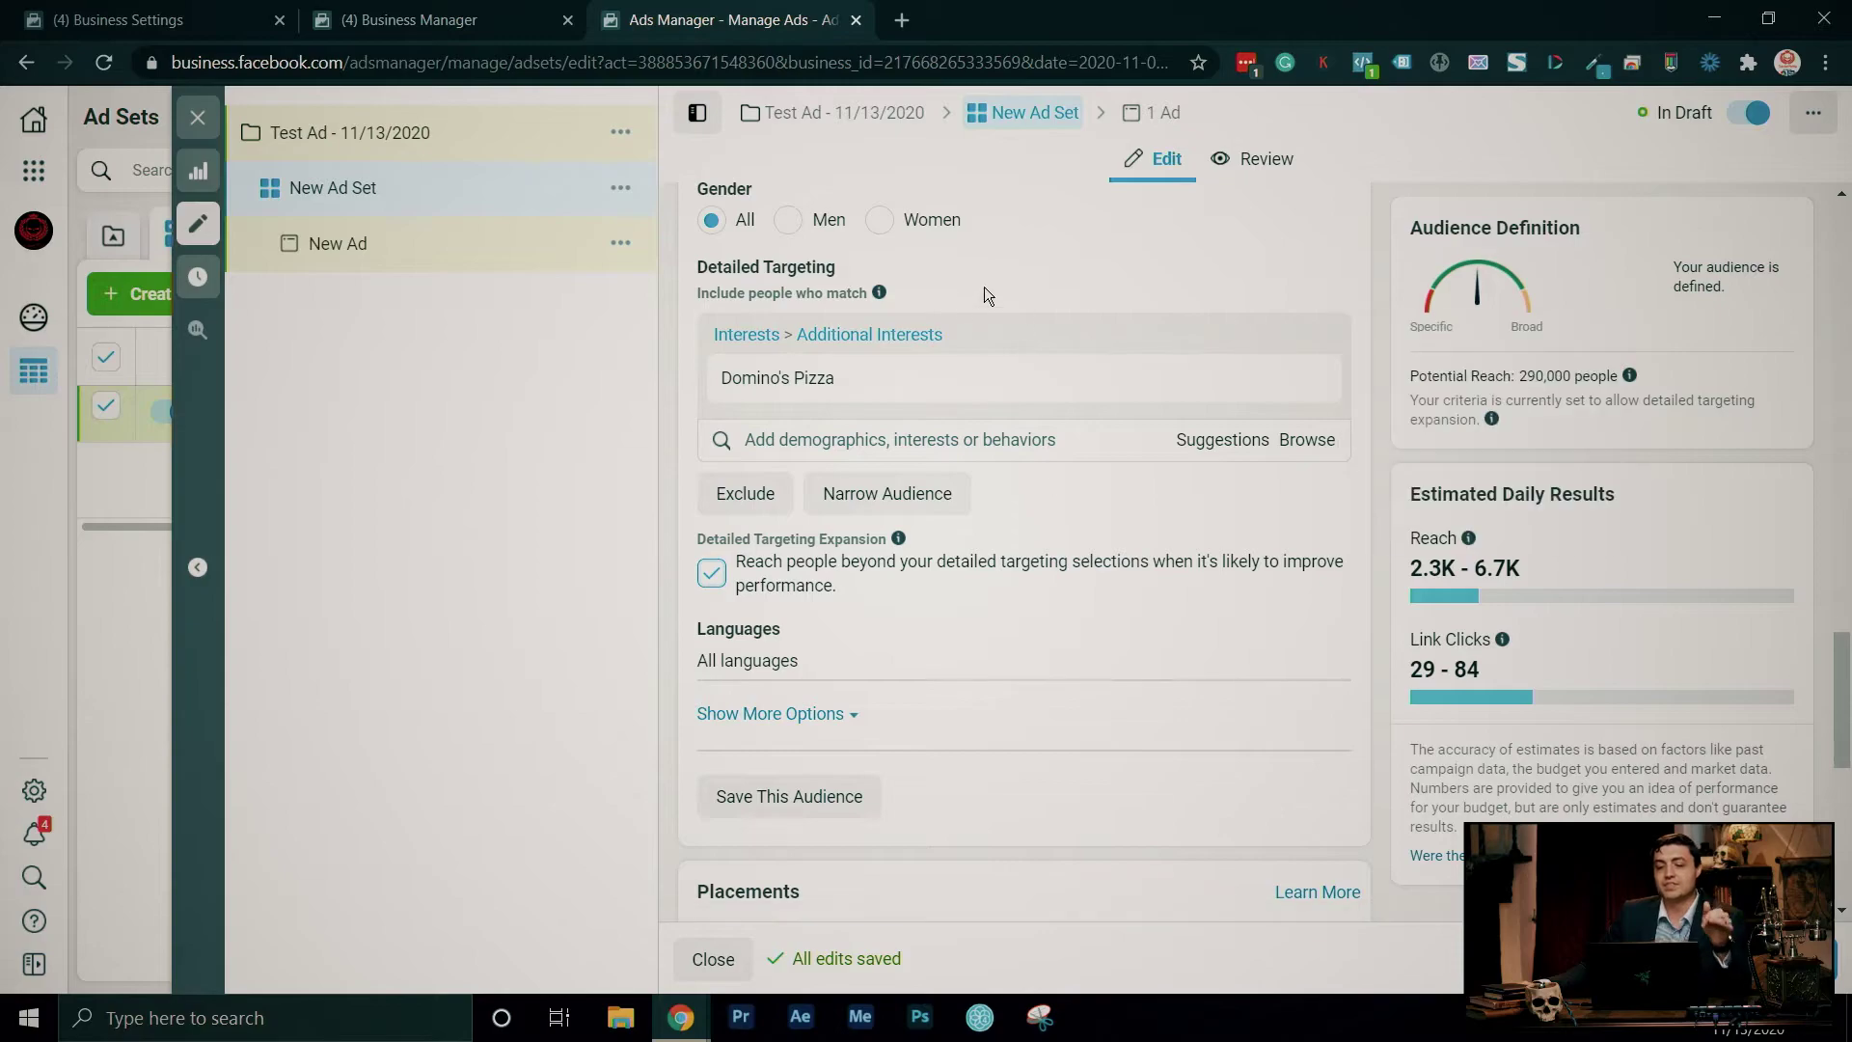
left_click(714, 579)
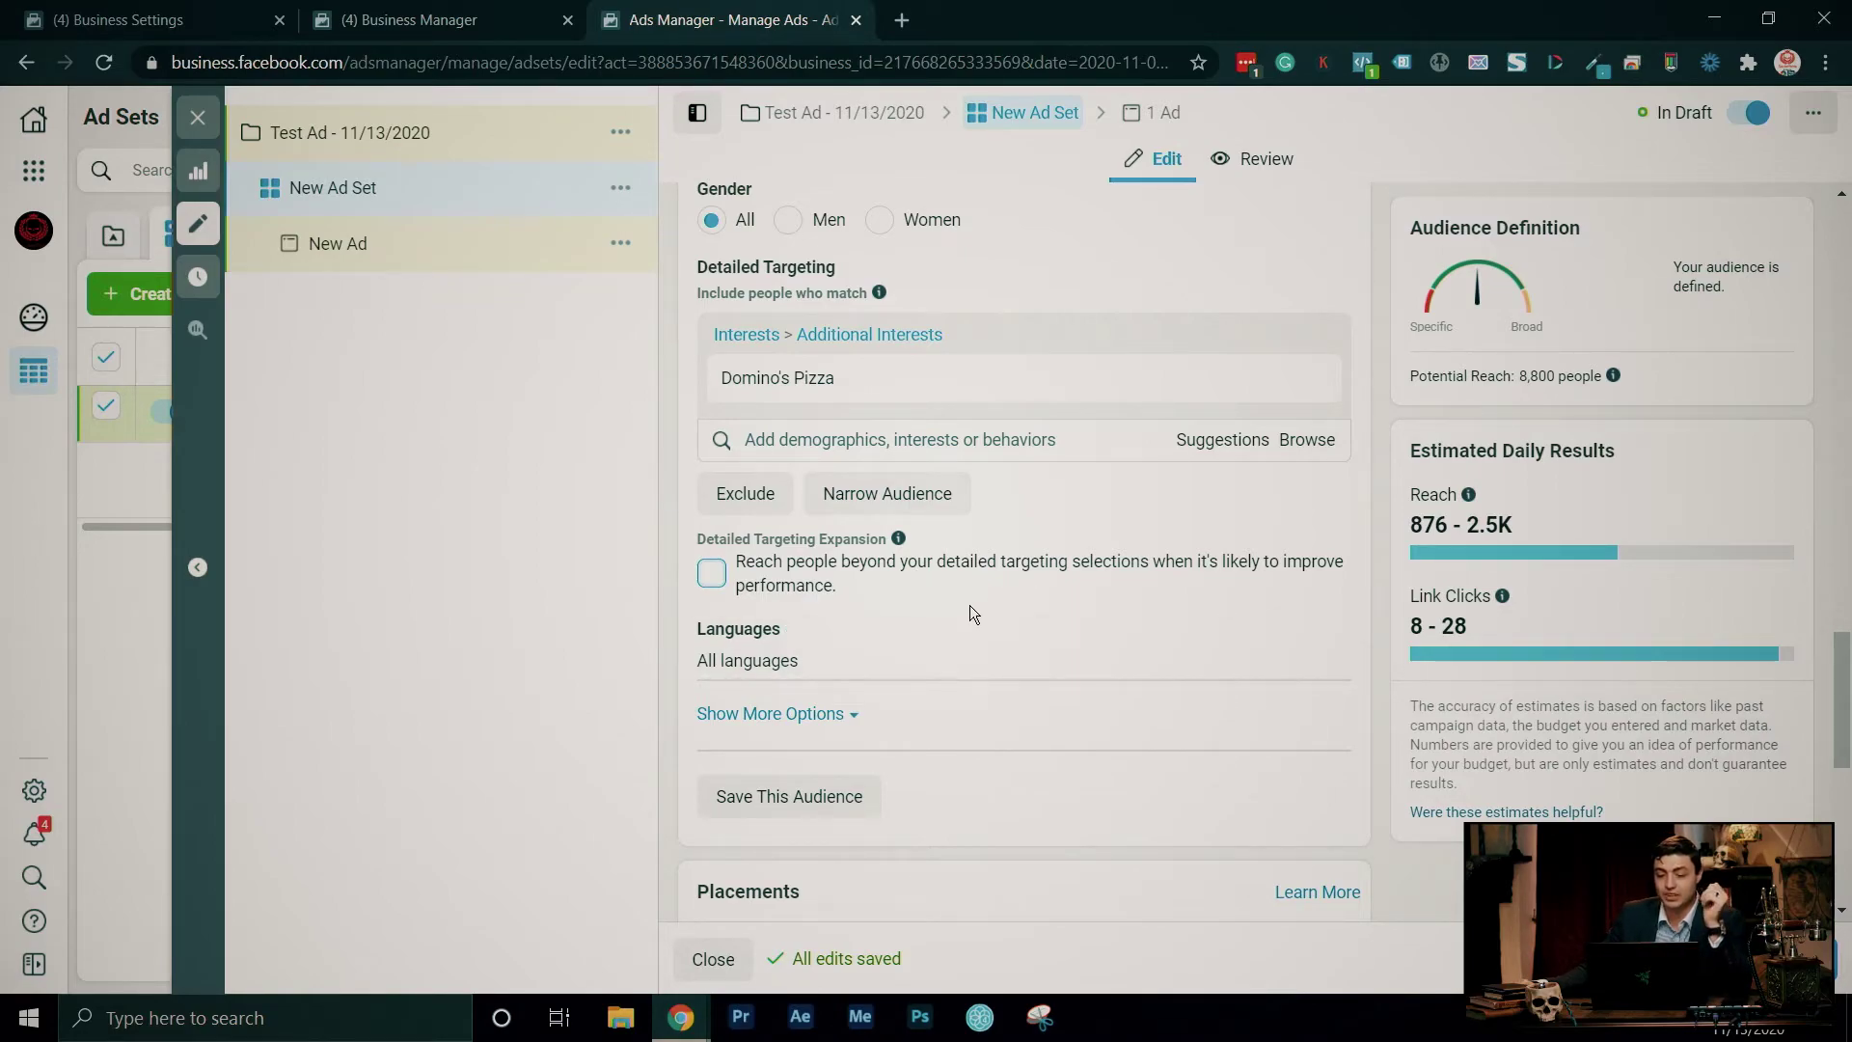
- Show the audience's additional options and set the connection type to Exclude people who like your Page
scroll(970, 605, "down", 1)
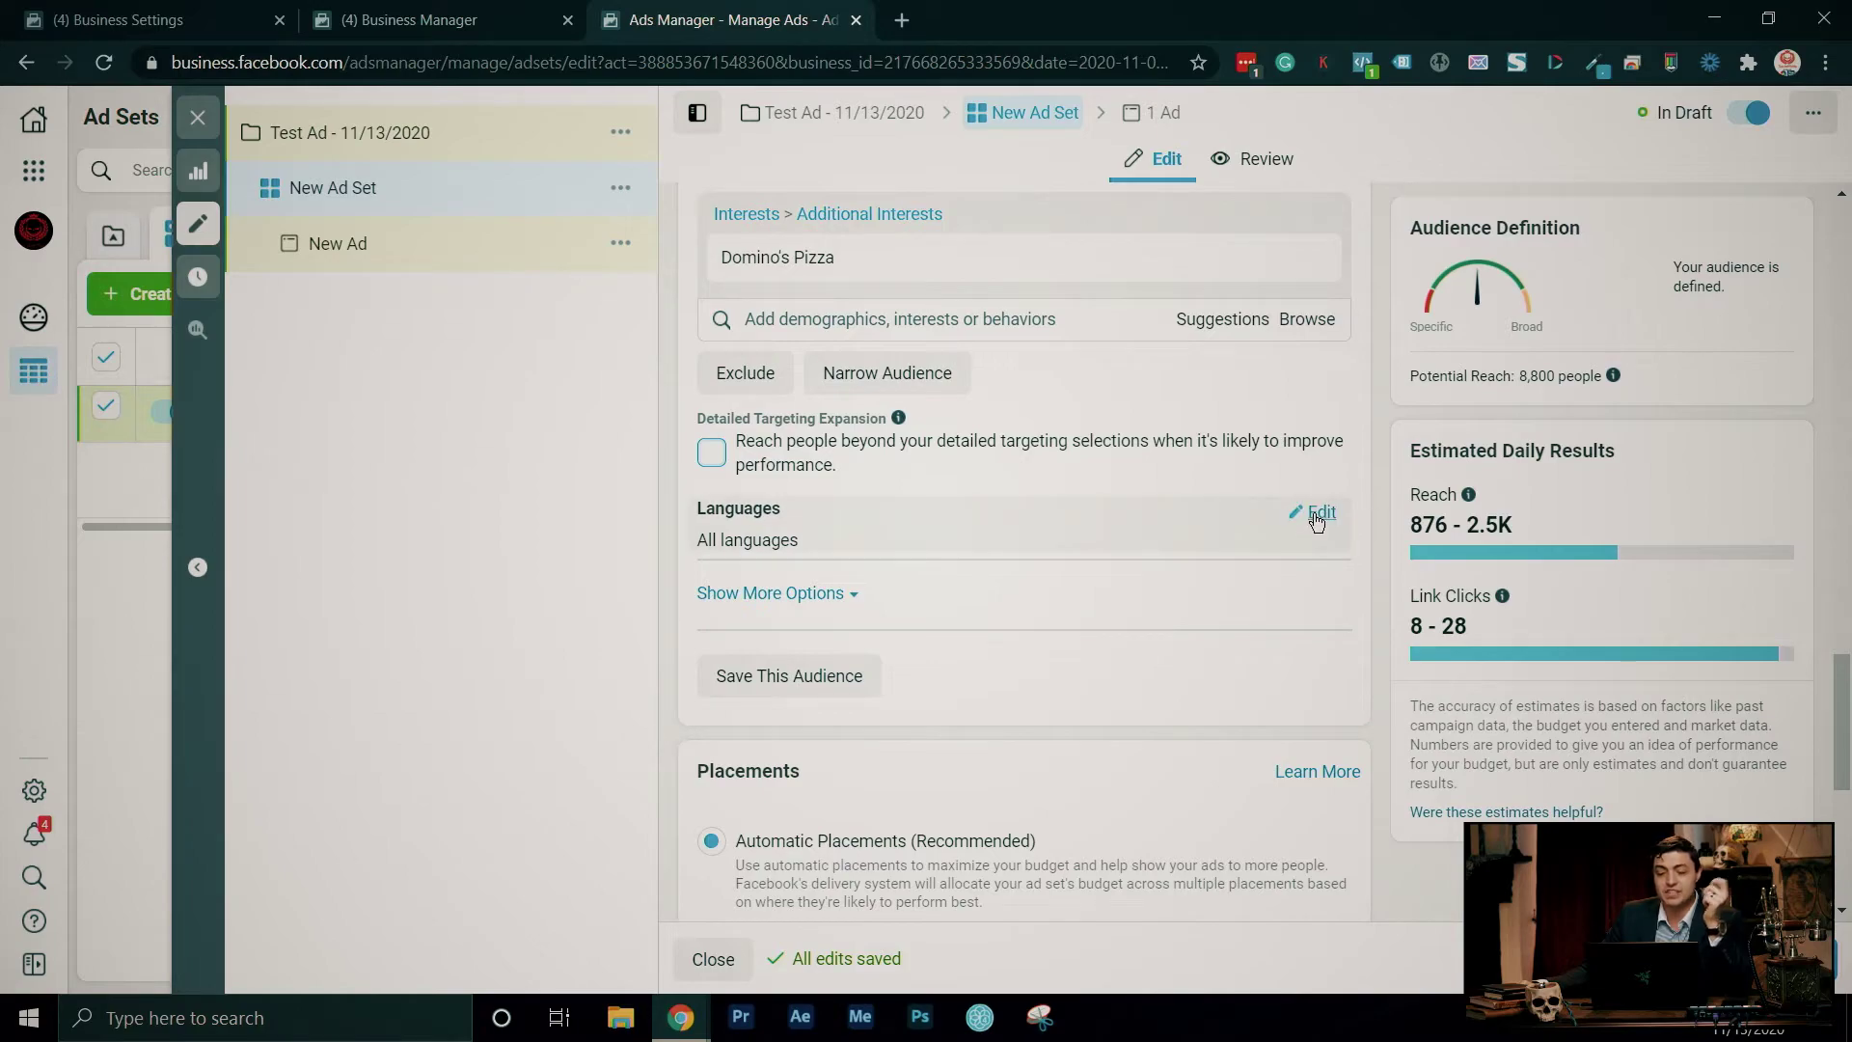
left_click(855, 592)
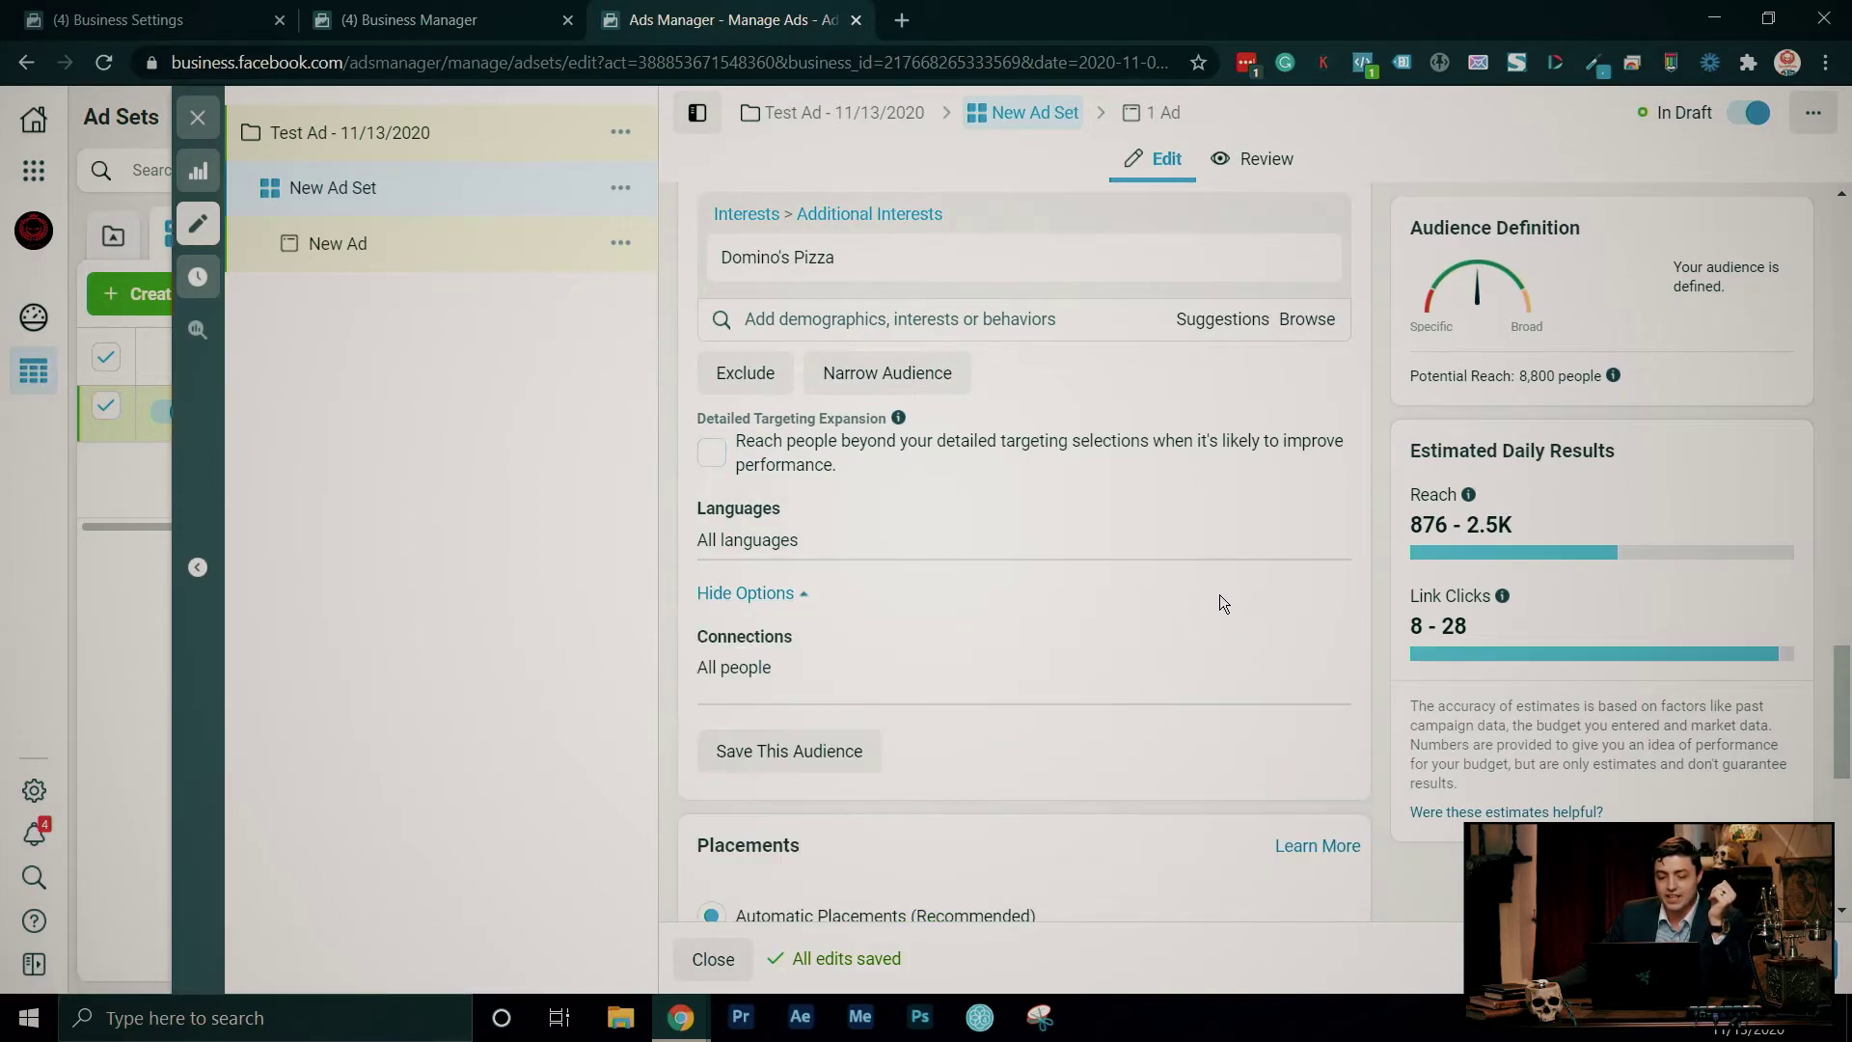
scroll(1216, 593, "down", 1)
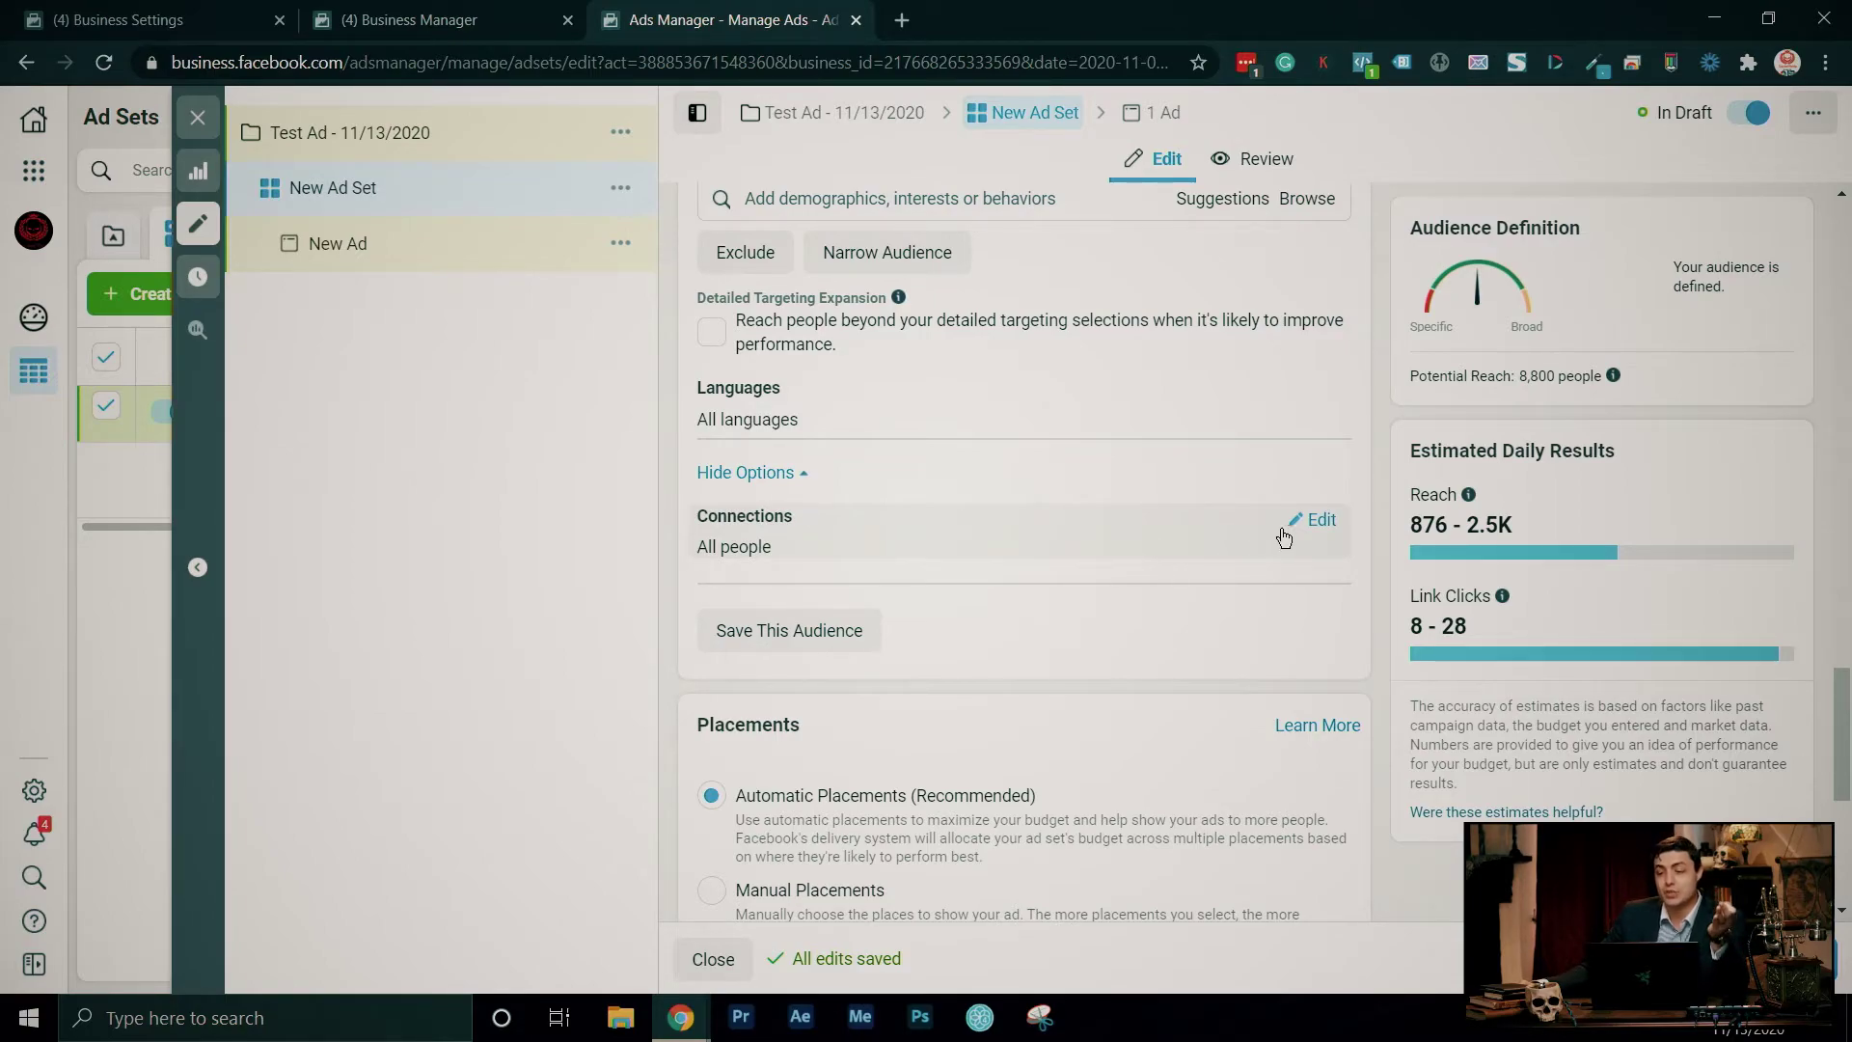
left_click(1317, 520)
left_click(1319, 554)
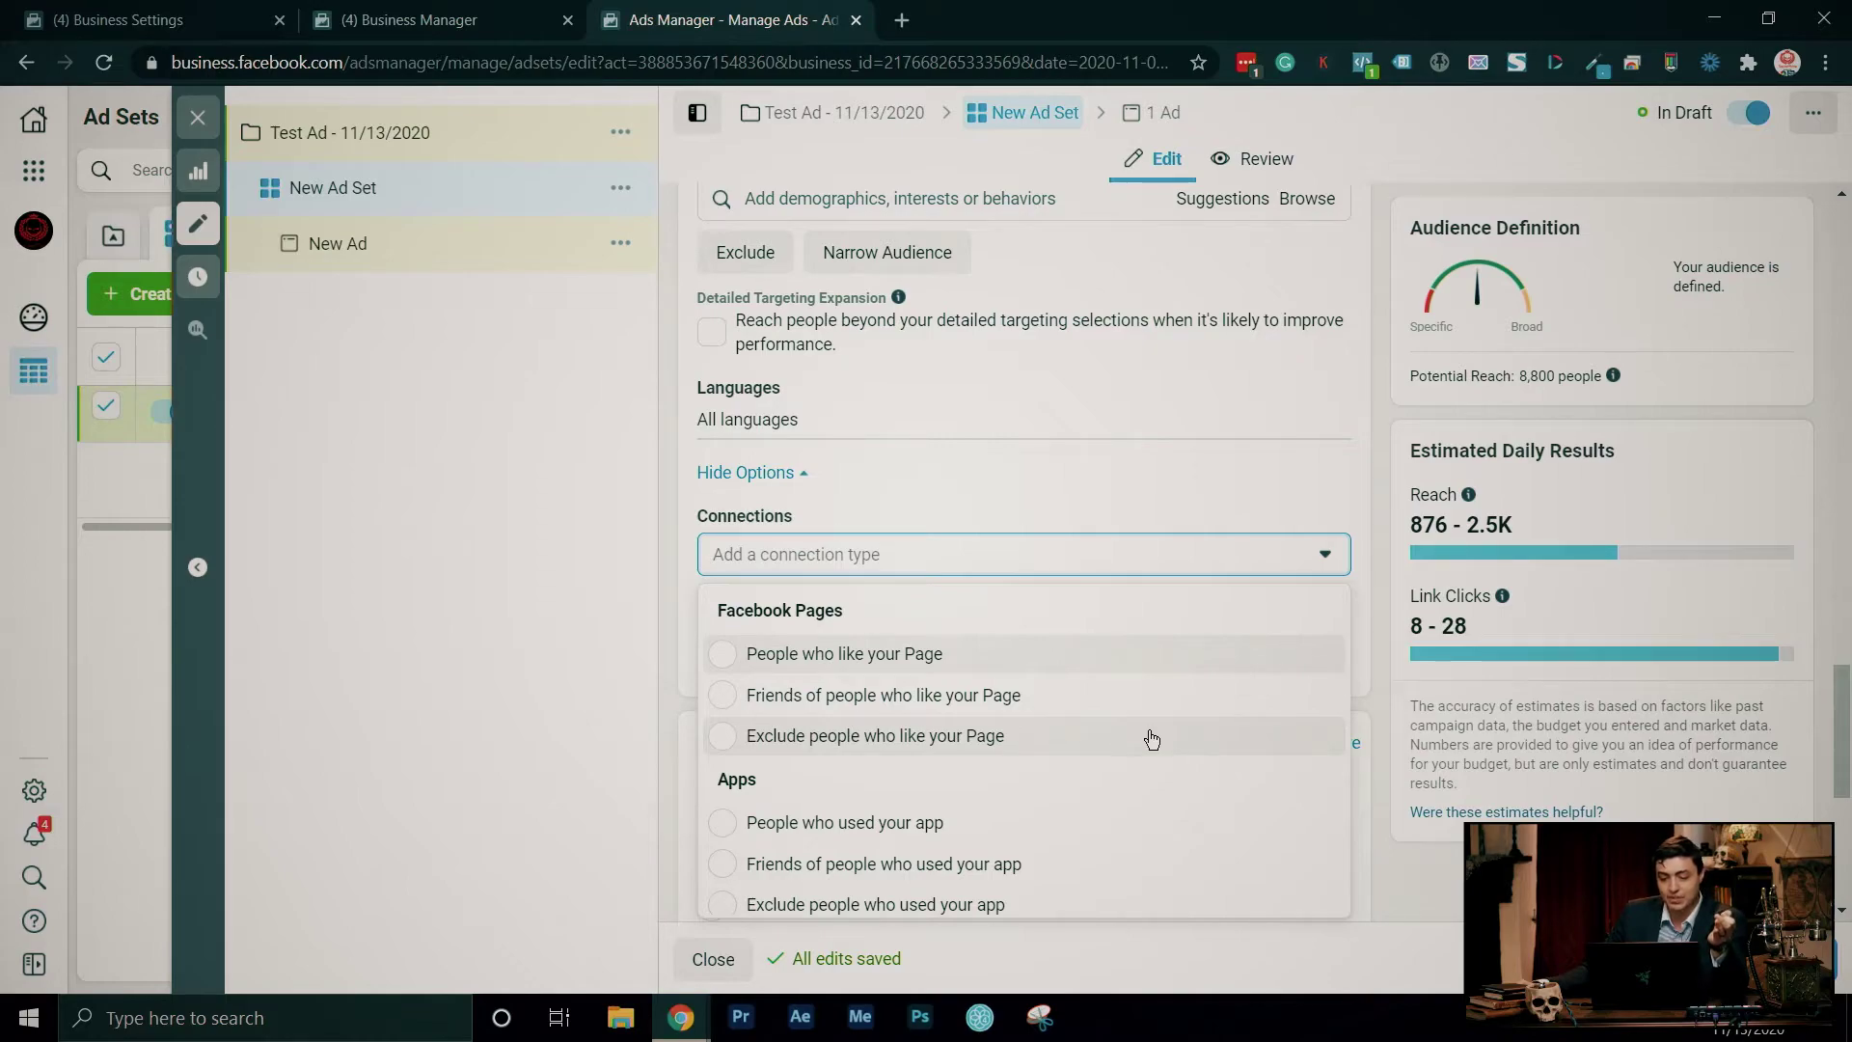
scroll(1150, 742, "down", 2)
scroll(1147, 747, "up", 2)
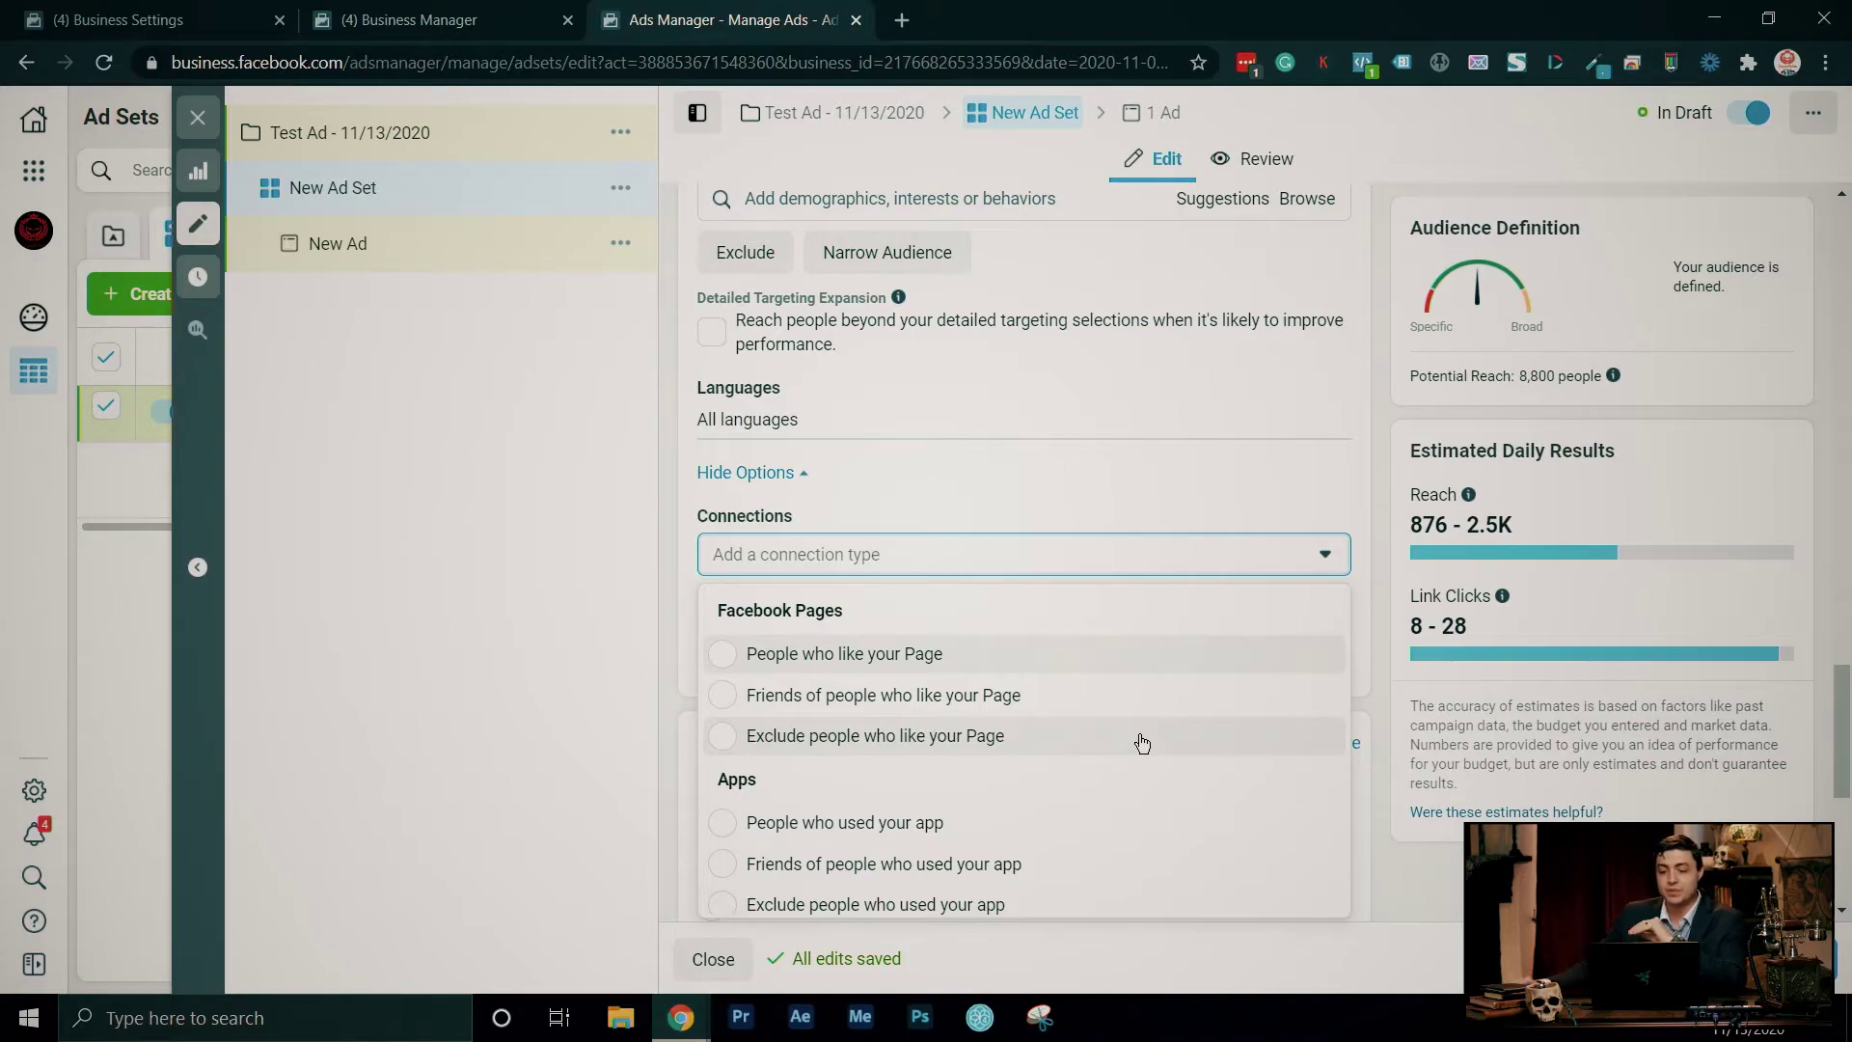
left_click(1141, 739)
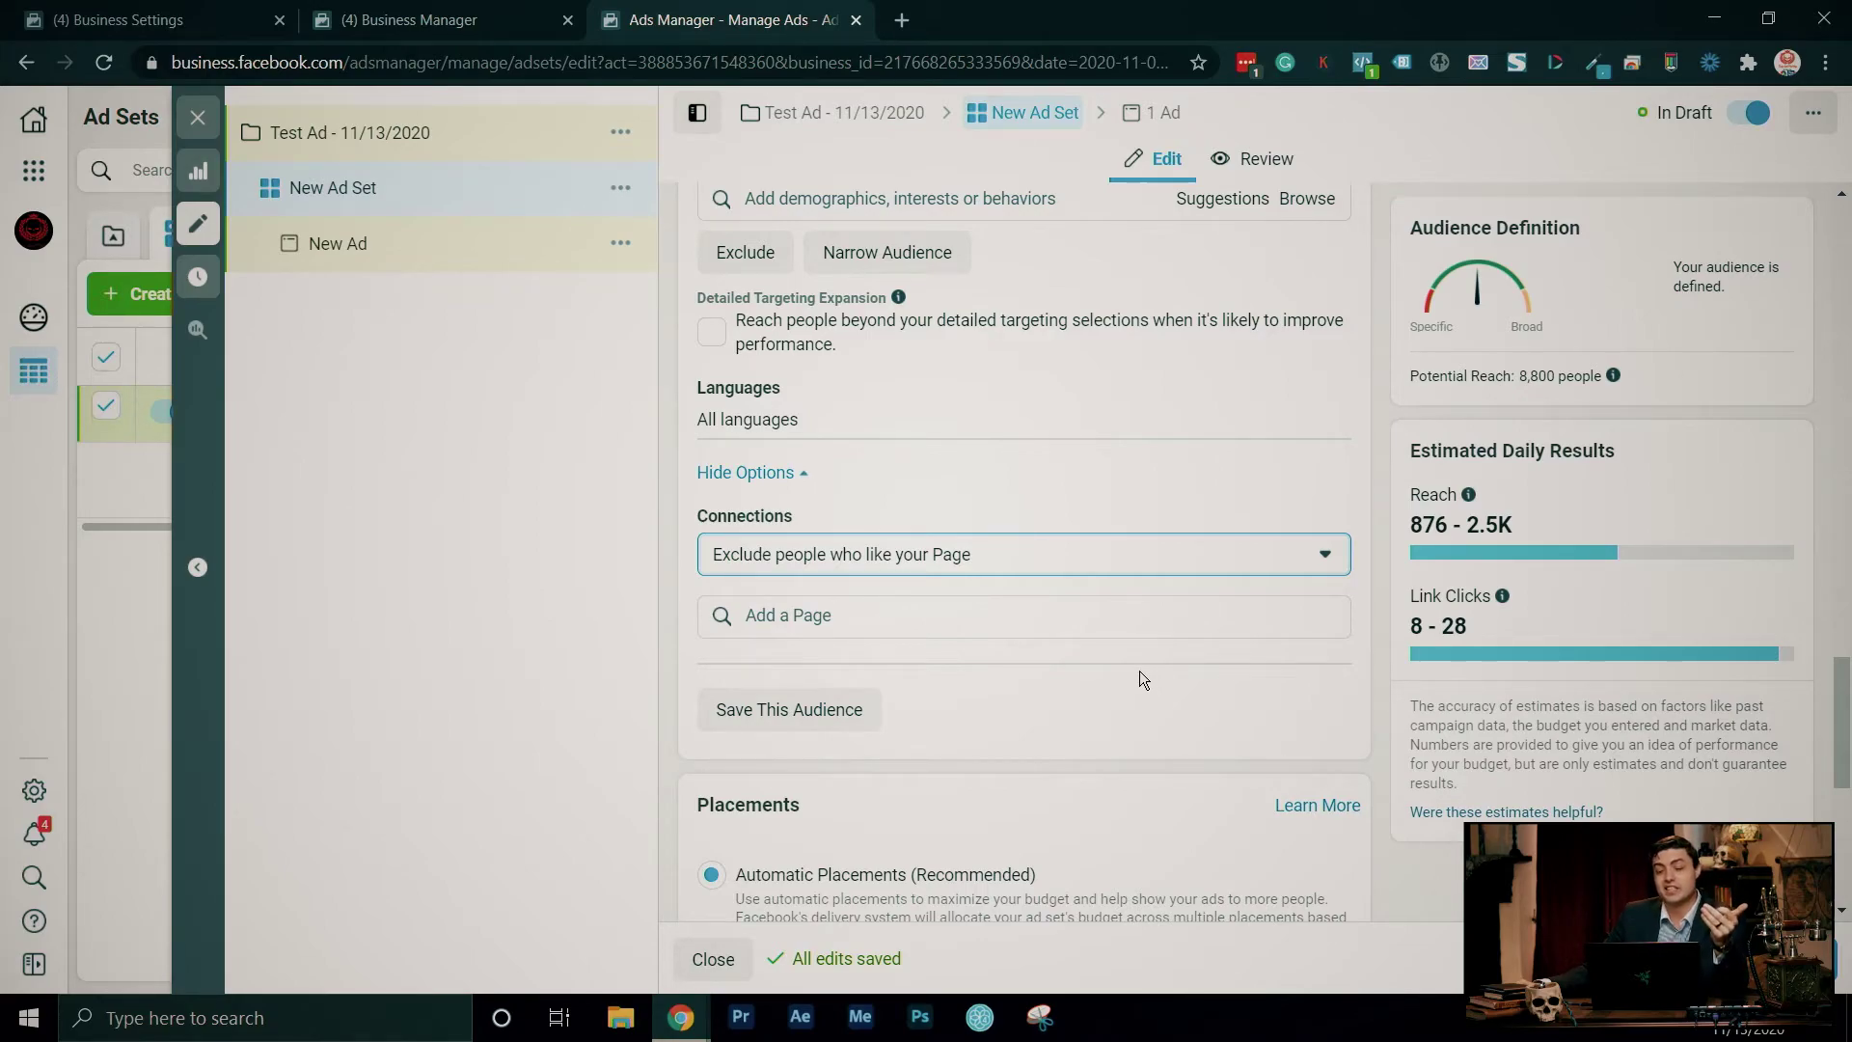
- Examine the platforms and placements offered under Manual Placements and restore Automatic Placements
scroll(1140, 675, "down", 4)
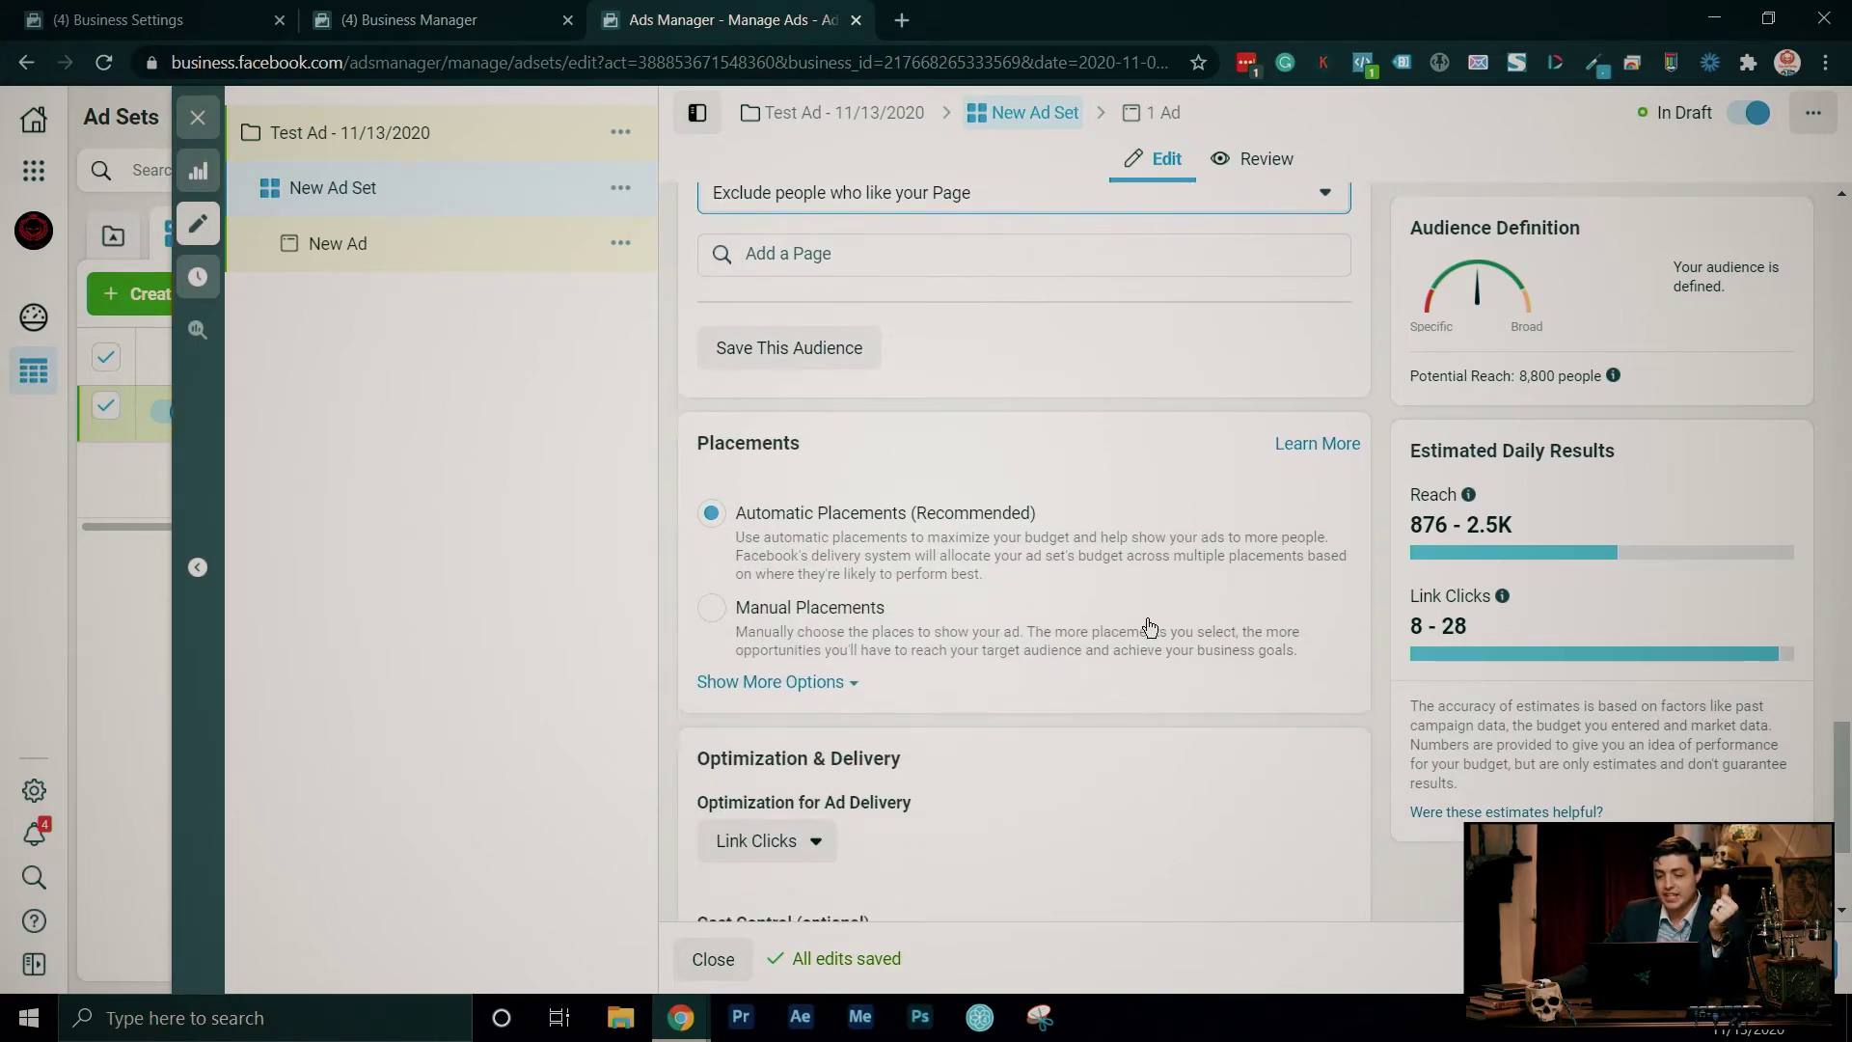
scroll(1148, 626, "down", 1)
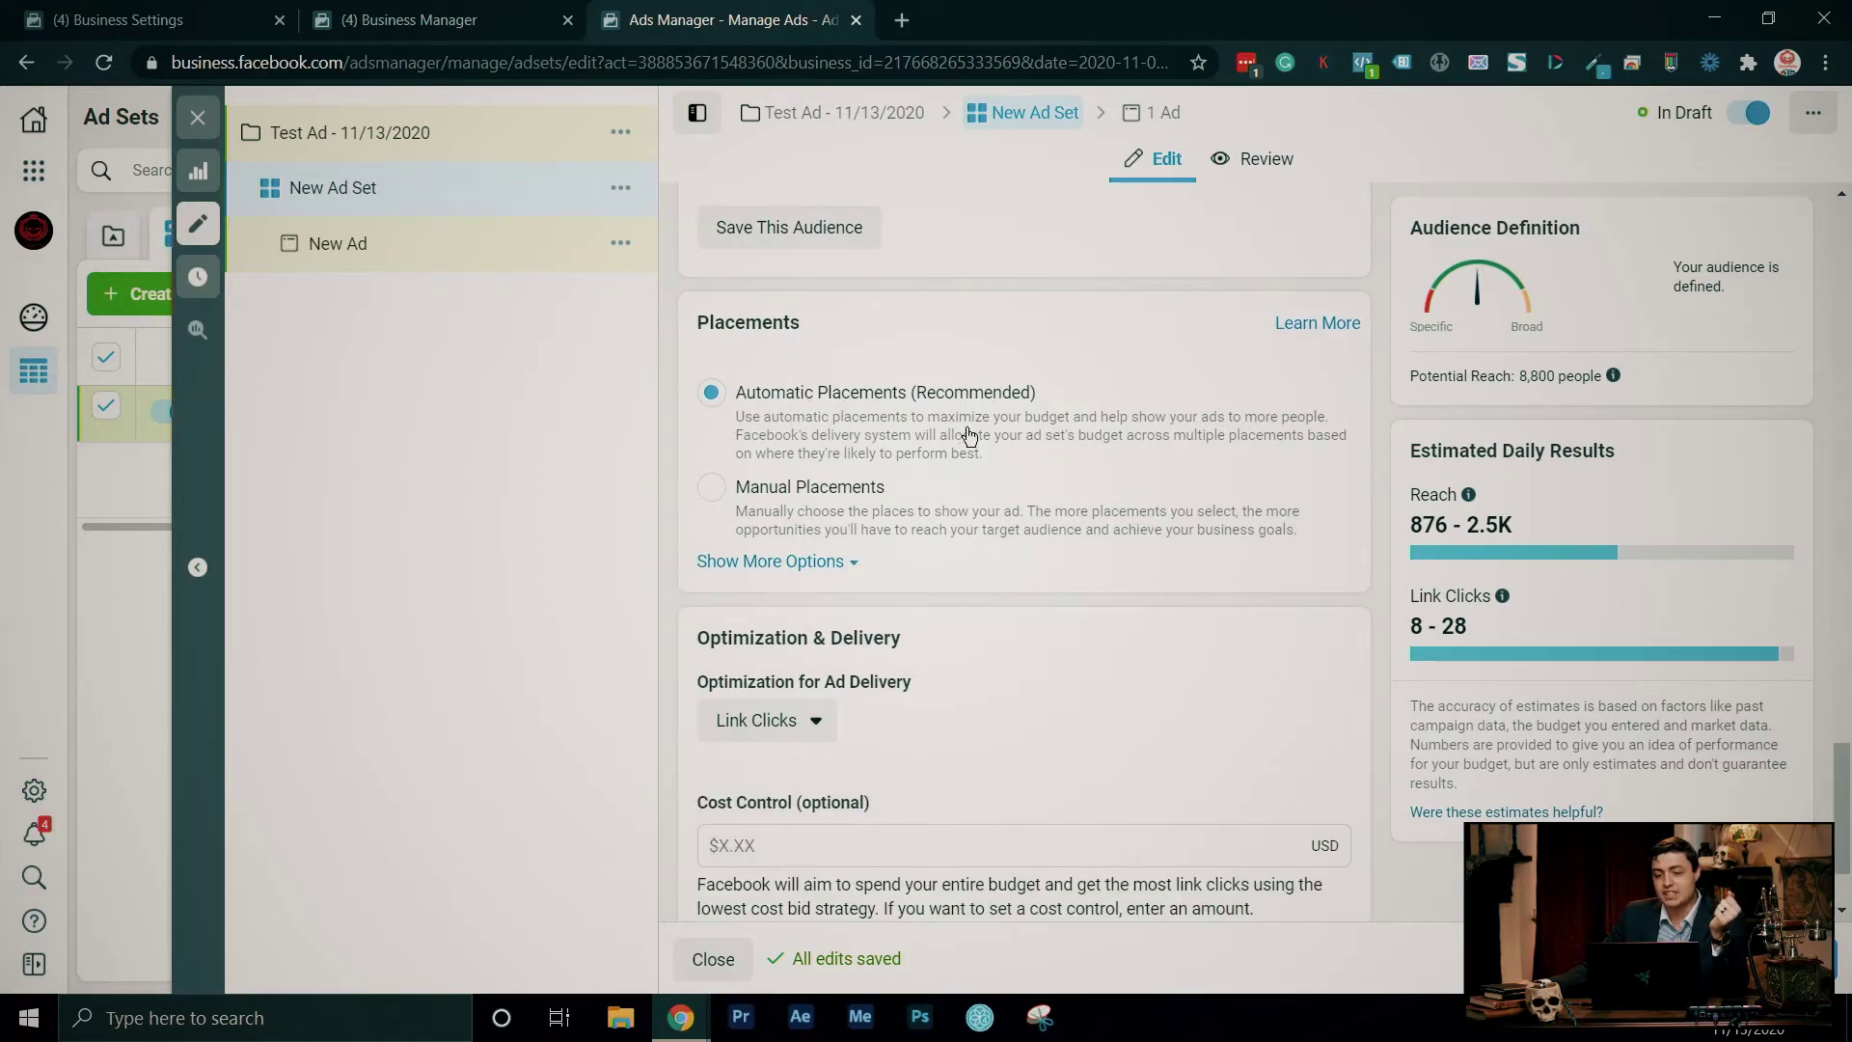
left_click(712, 490)
scroll(939, 613, "down", 2)
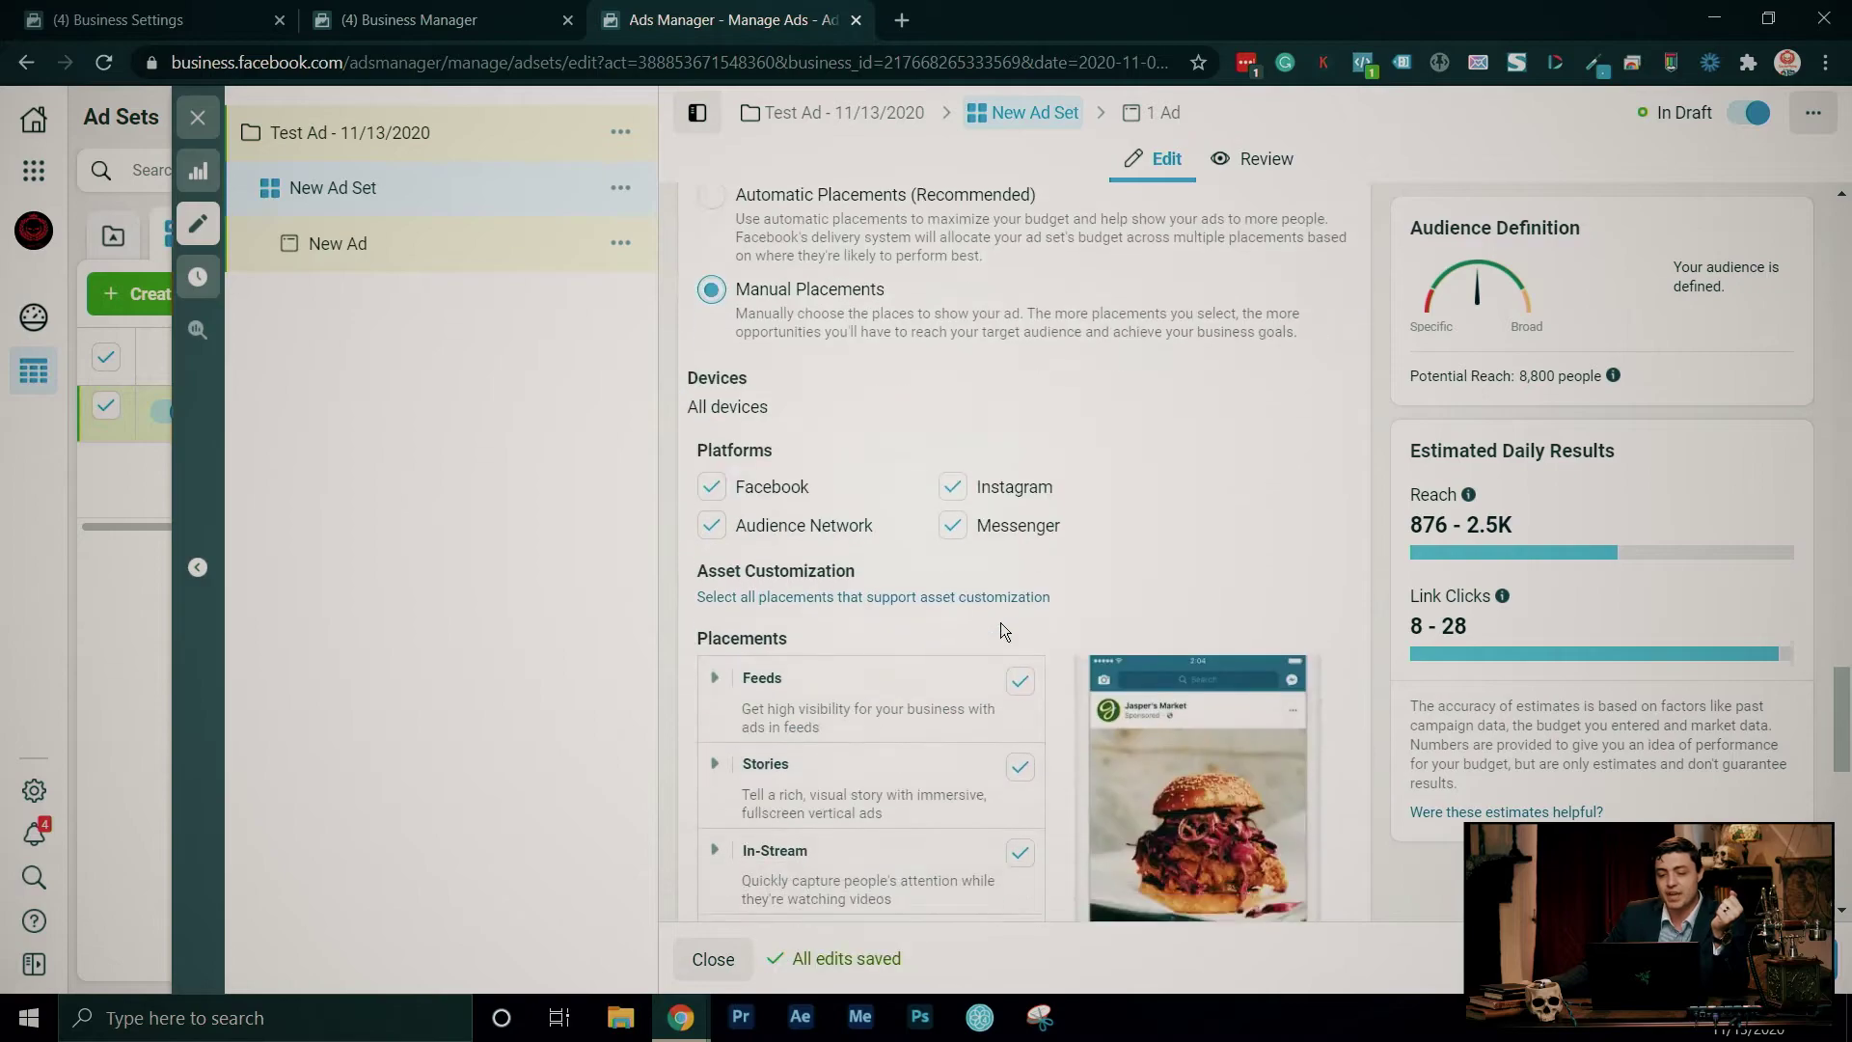
scroll(1108, 721, "down", 7)
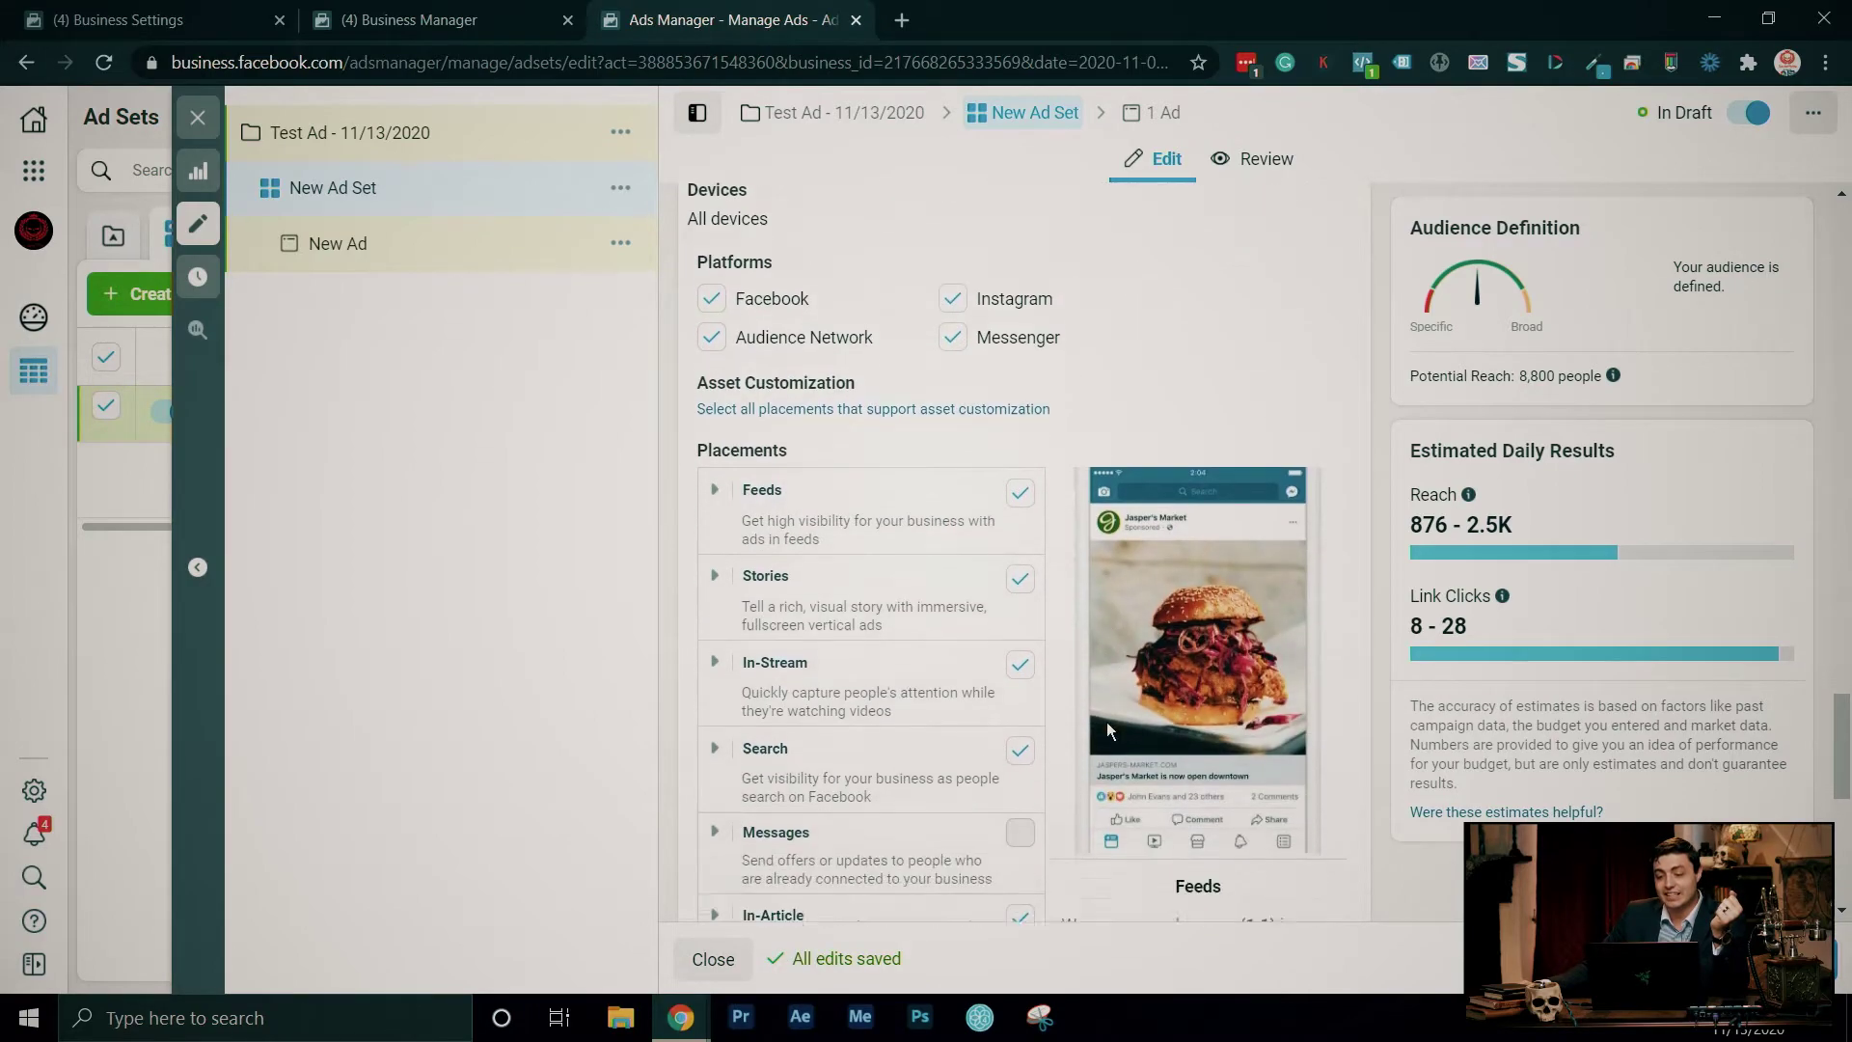
scroll(1107, 722, "up", 4)
scroll(1107, 721, "up", 5)
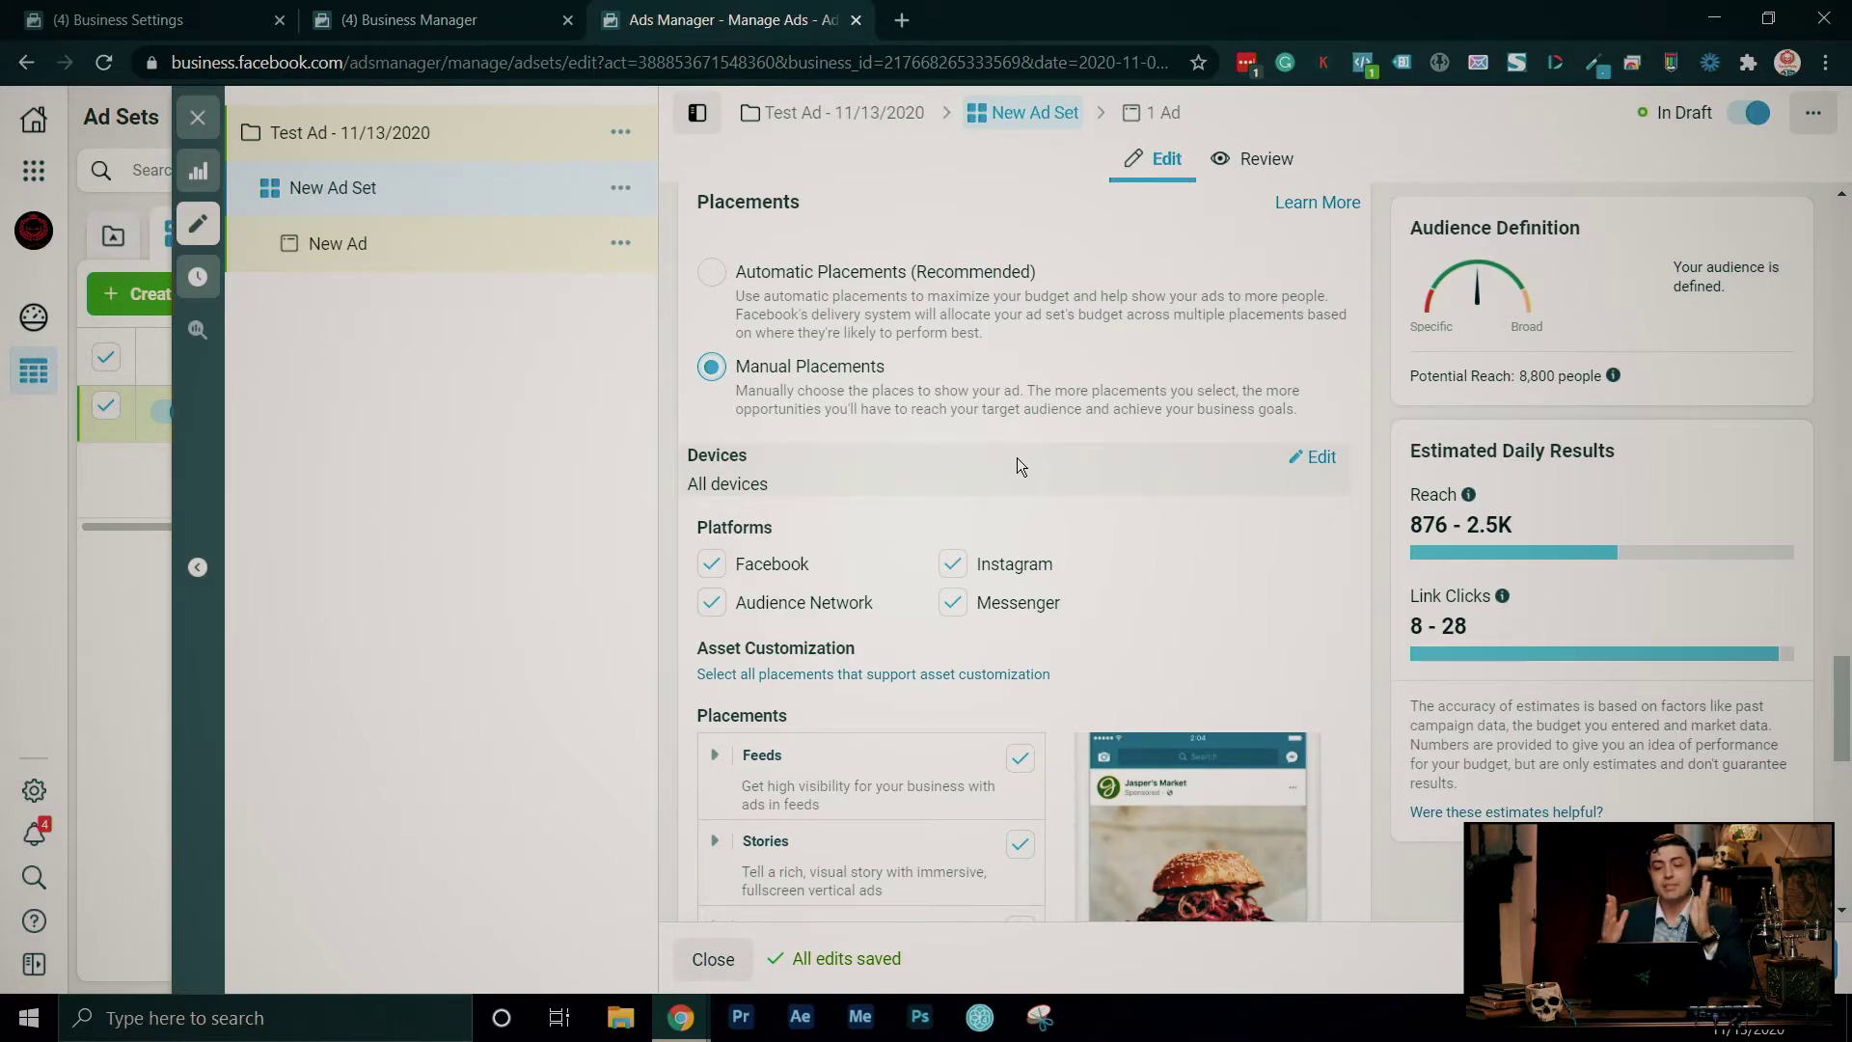
left_click(713, 273)
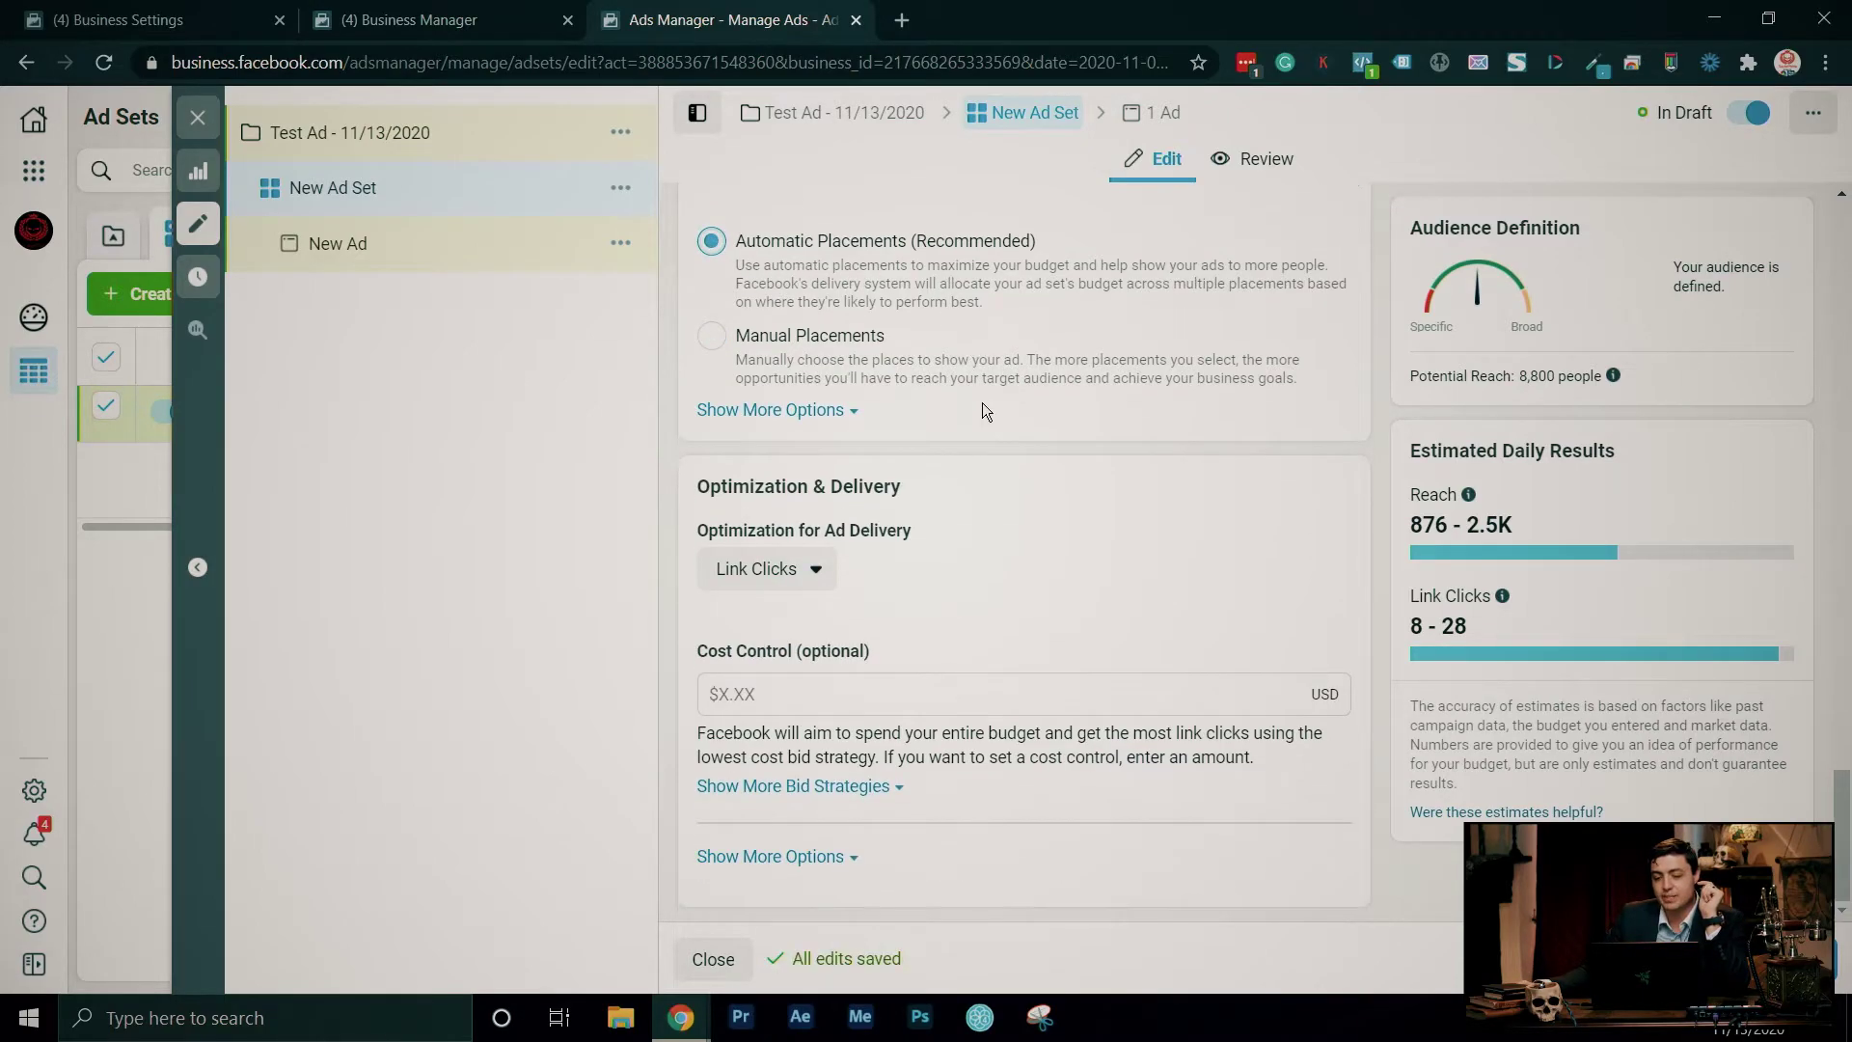
- Review the ad delivery optimization choices, keep Link Clicks, and proceed from the ad set to the new ad
left_click(815, 570)
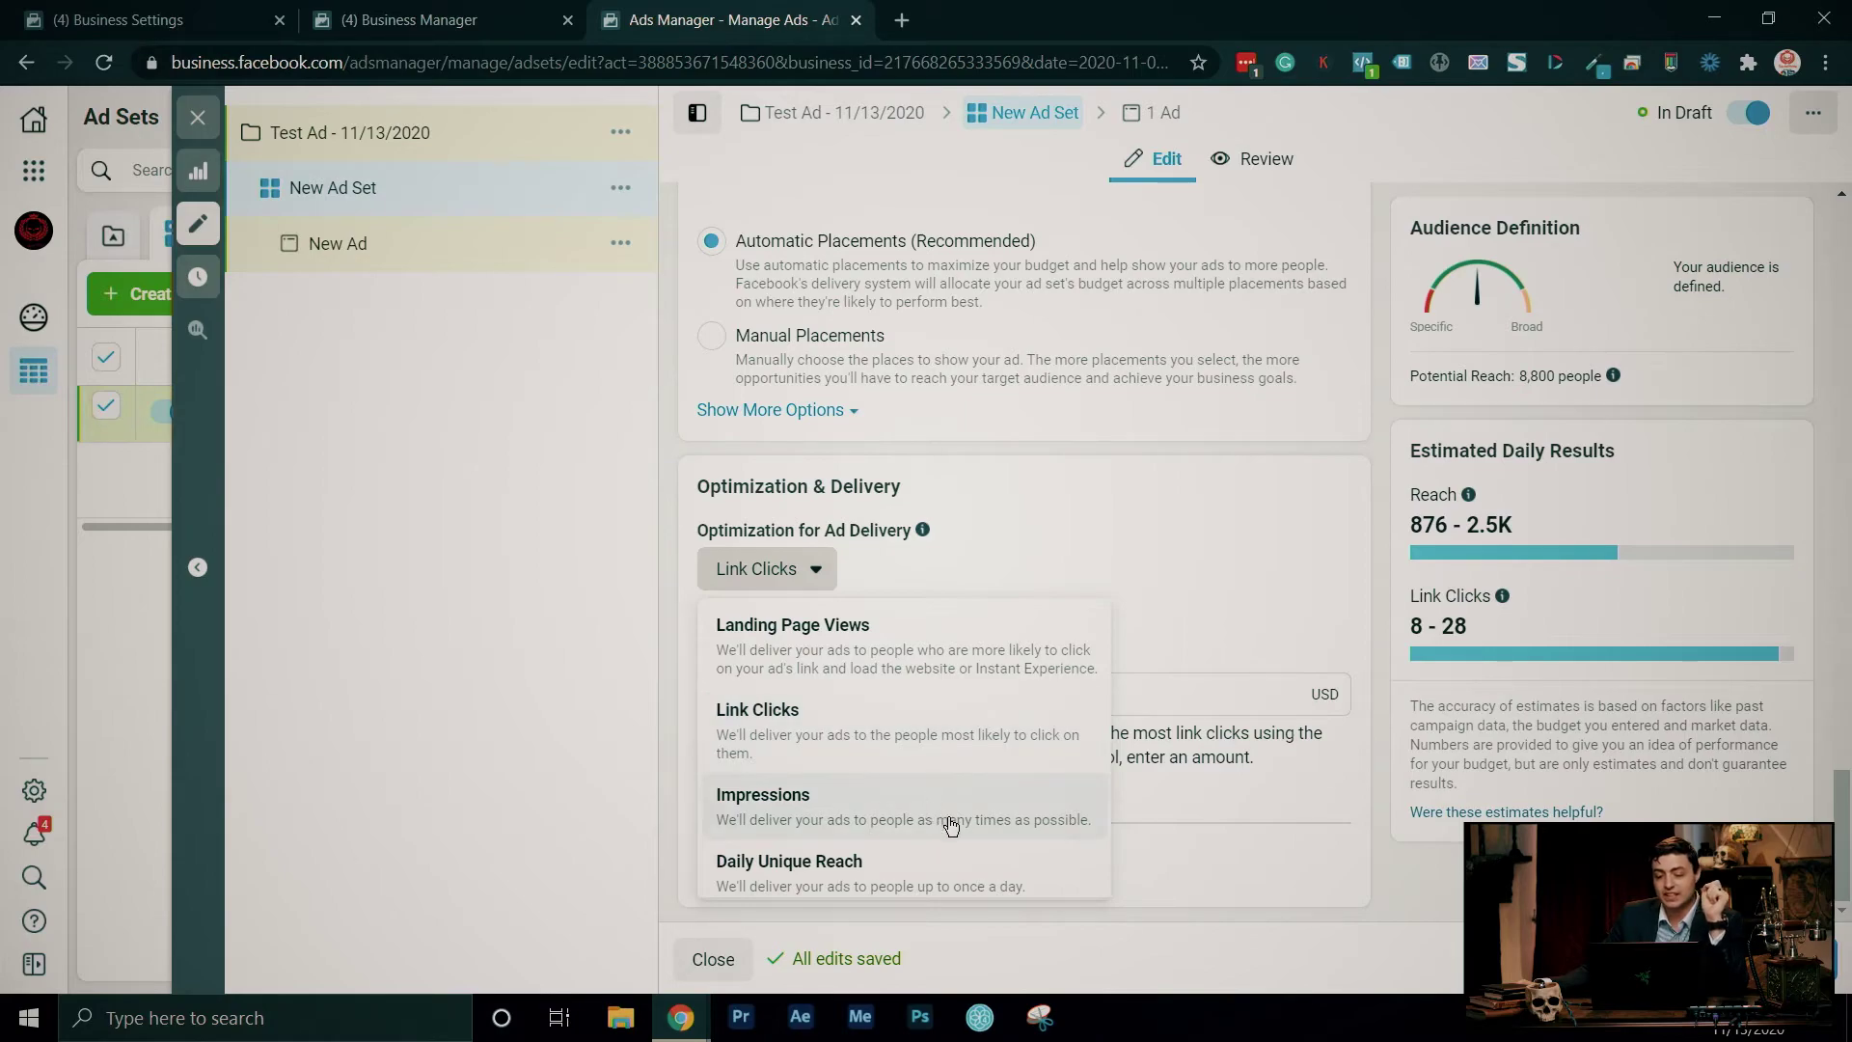
scroll(957, 815, "down", 1)
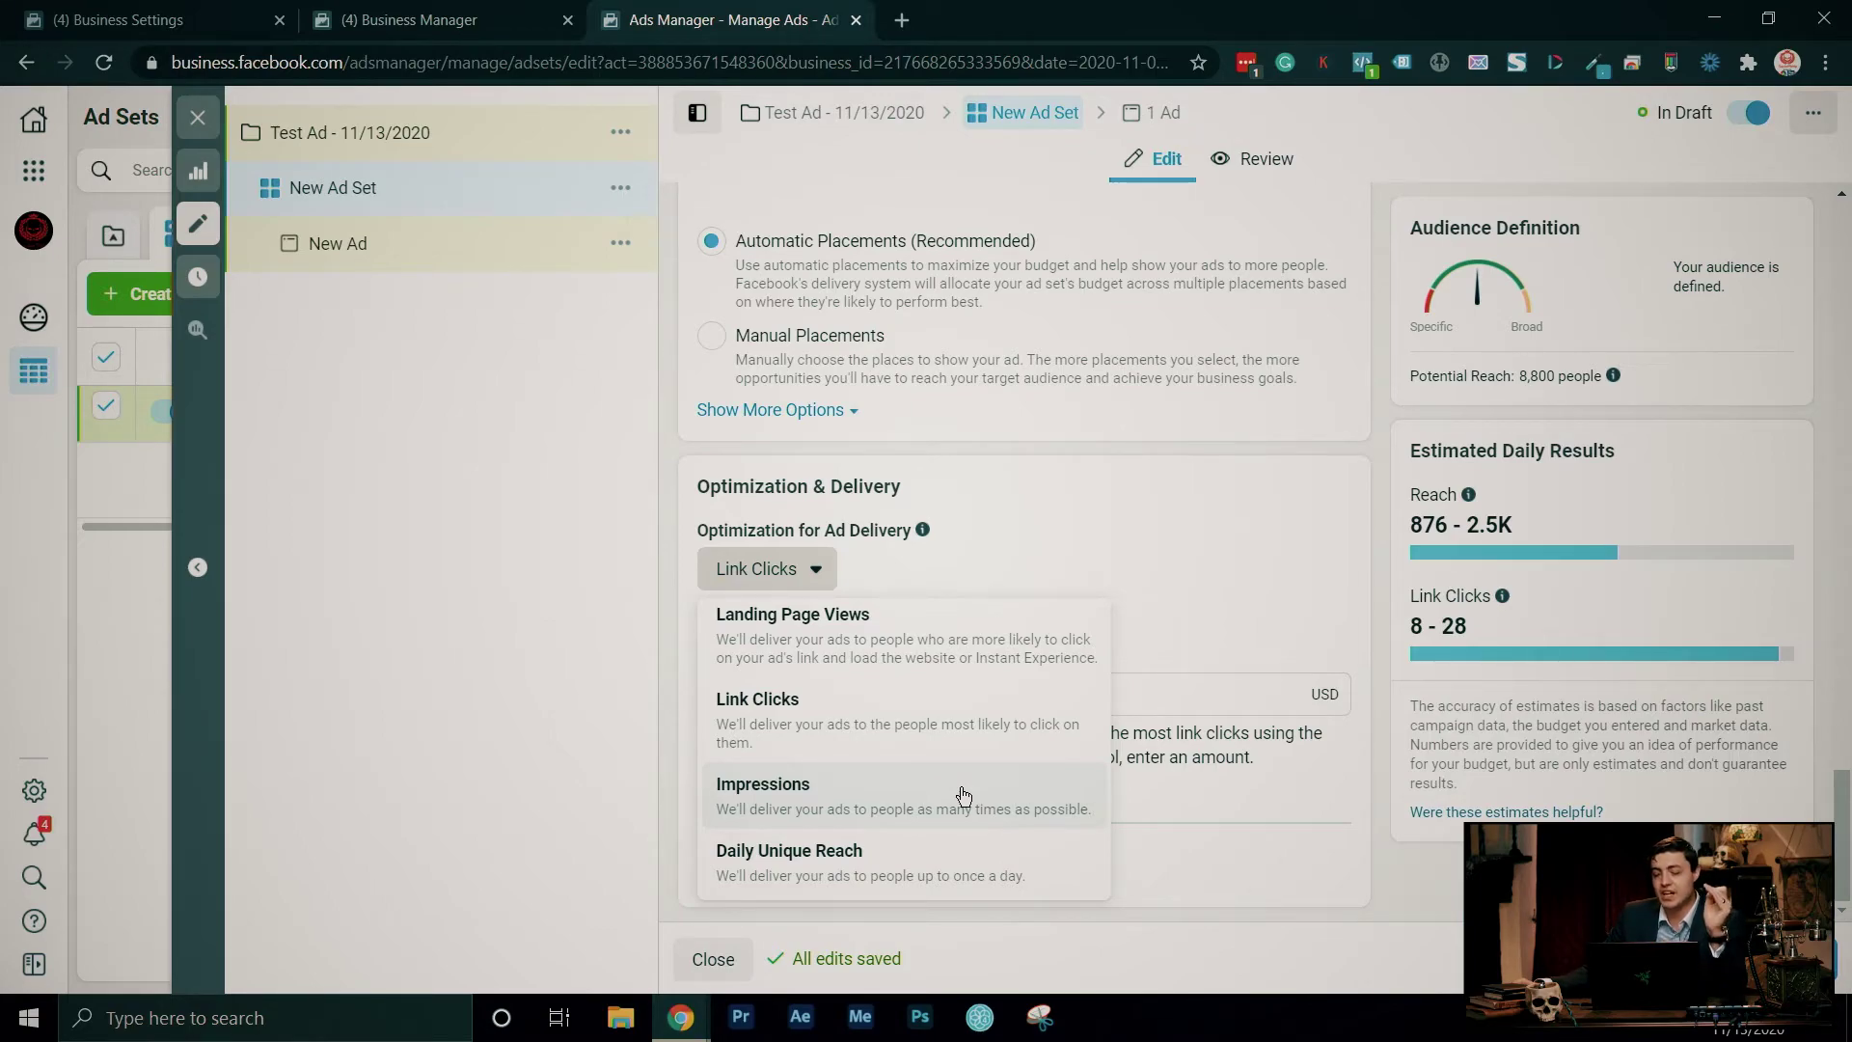
left_click(854, 738)
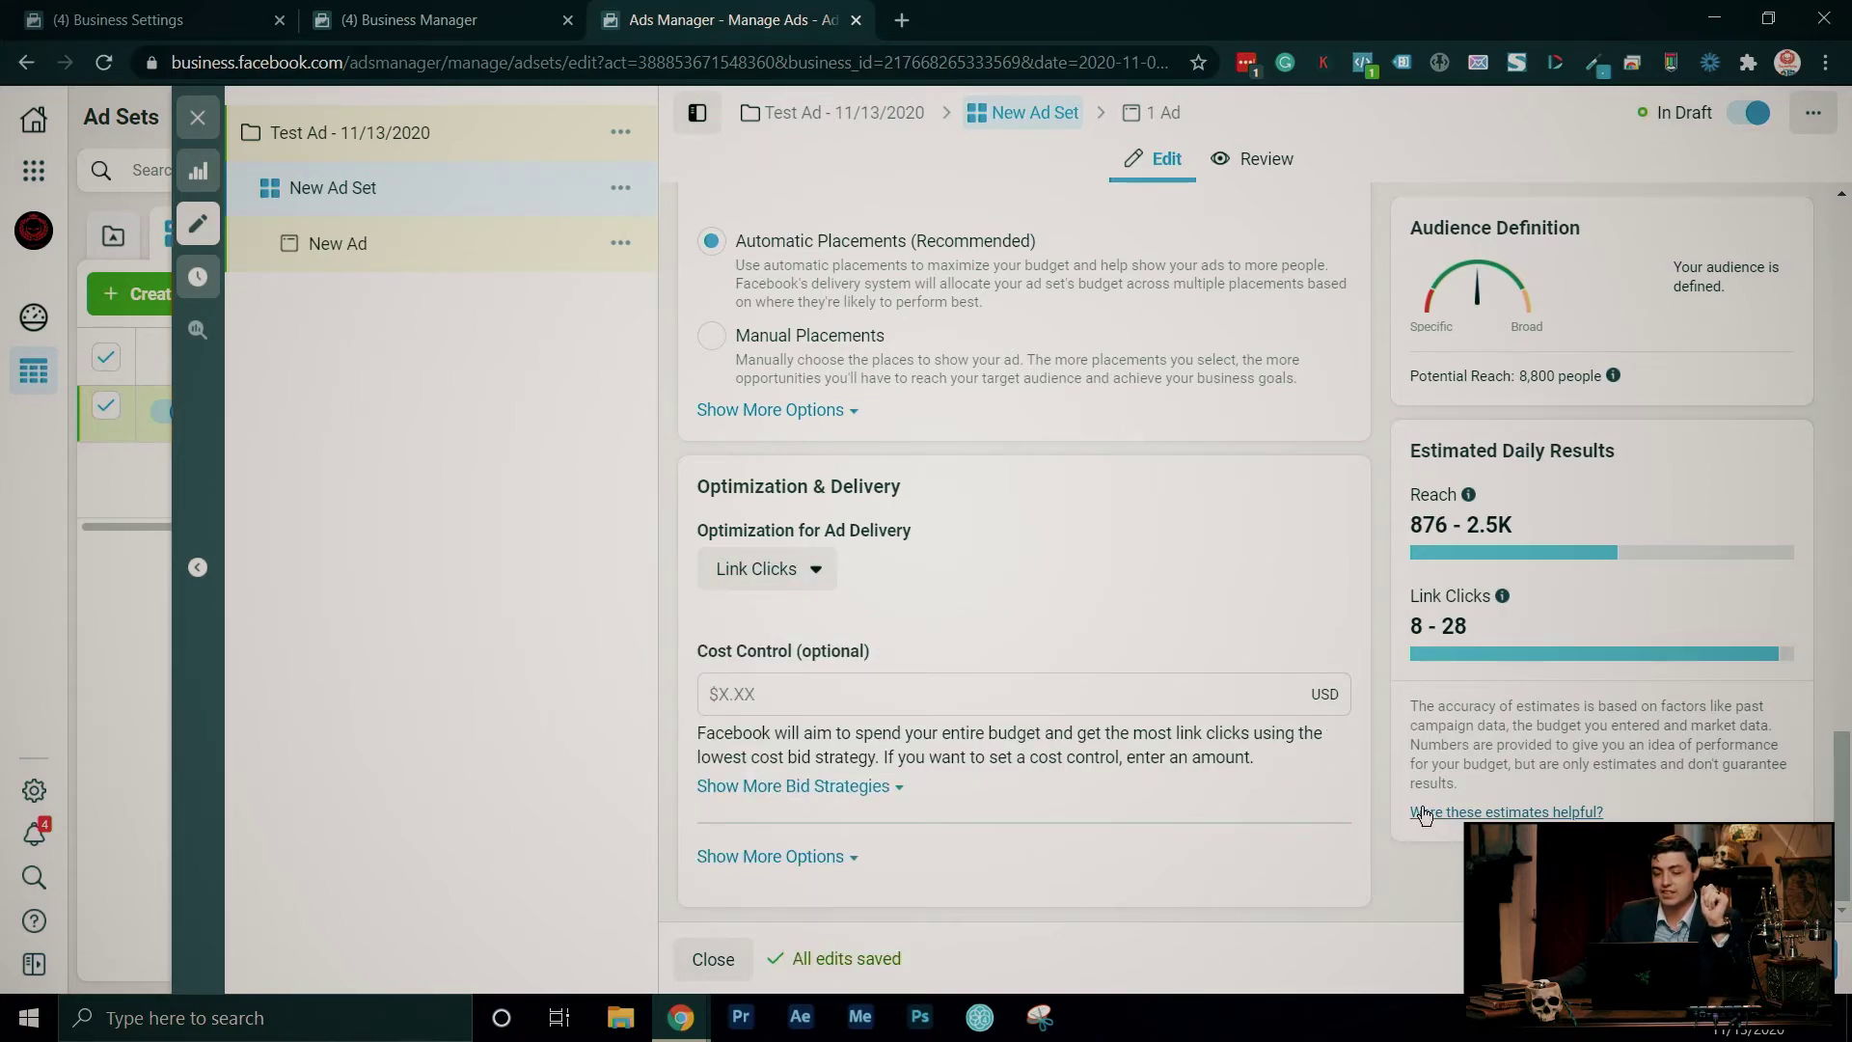
left_click(1799, 958)
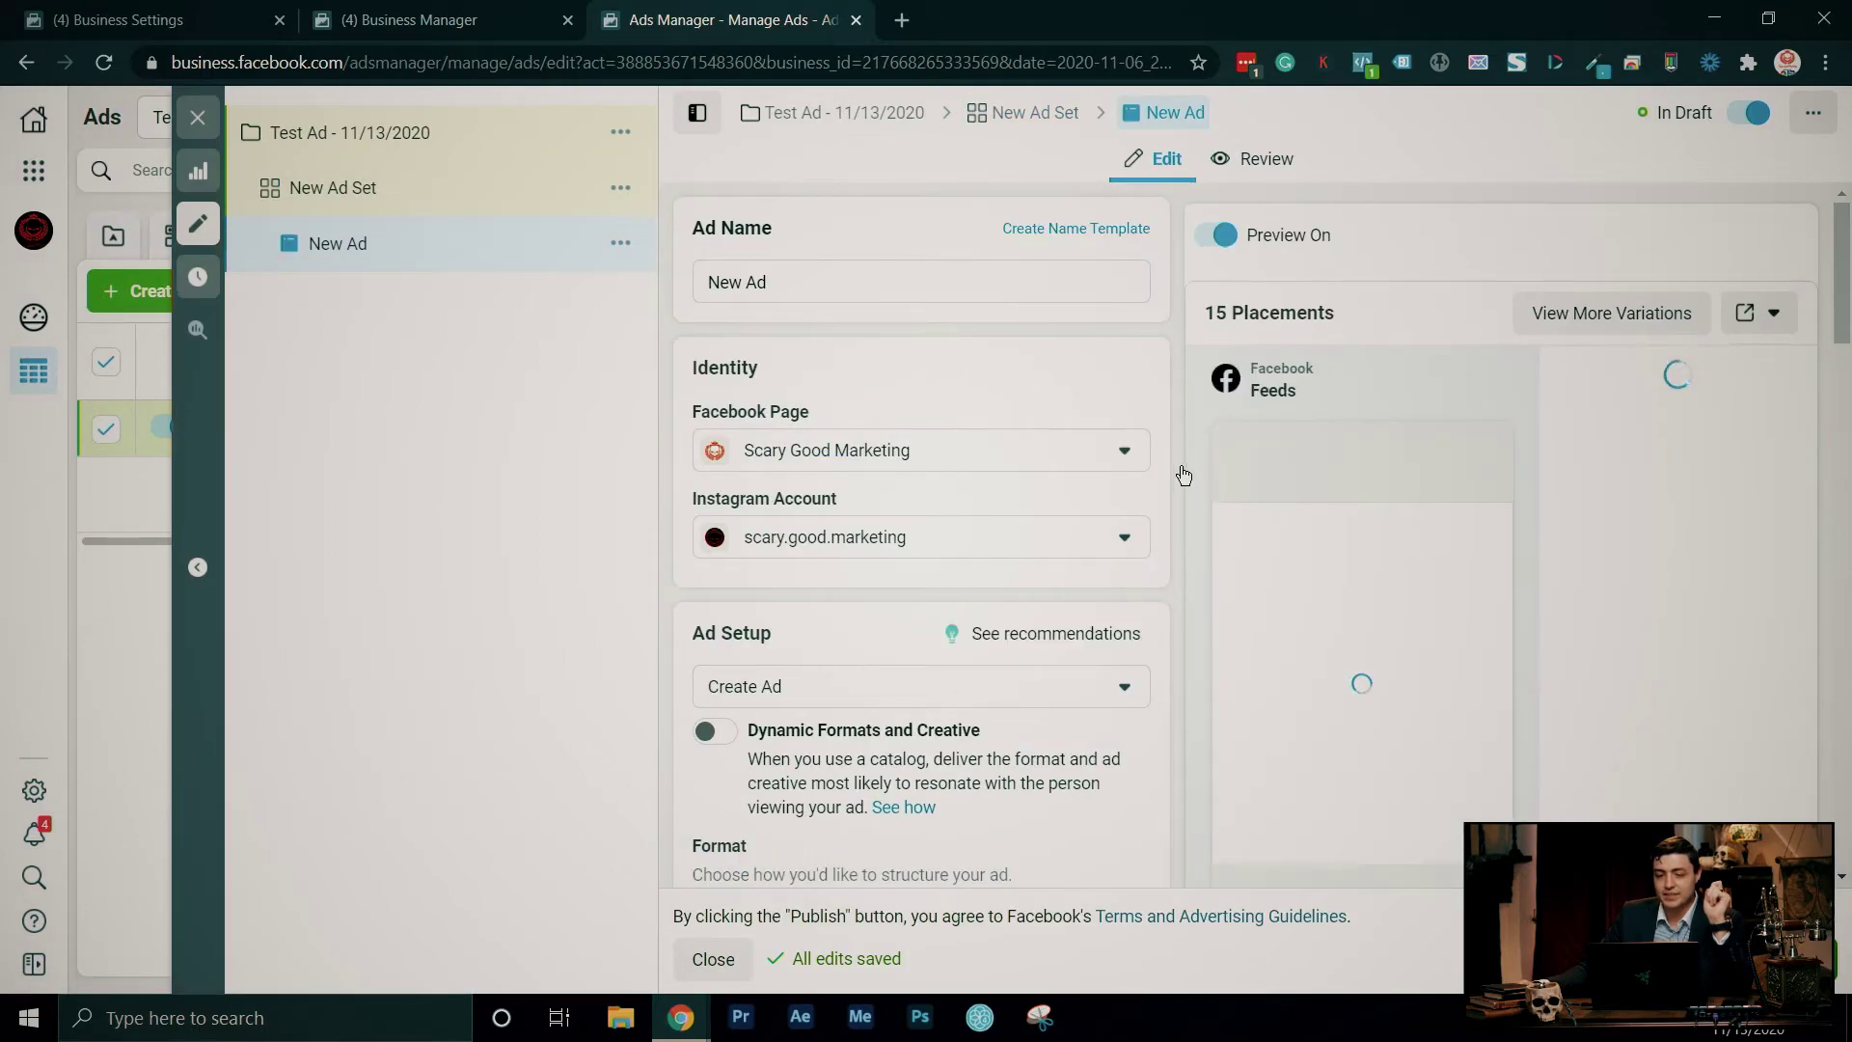
- Look over the new ad's identity, setup and destination settings, and keep Create Ad as the ad setup
scroll(1144, 514, "down", 1)
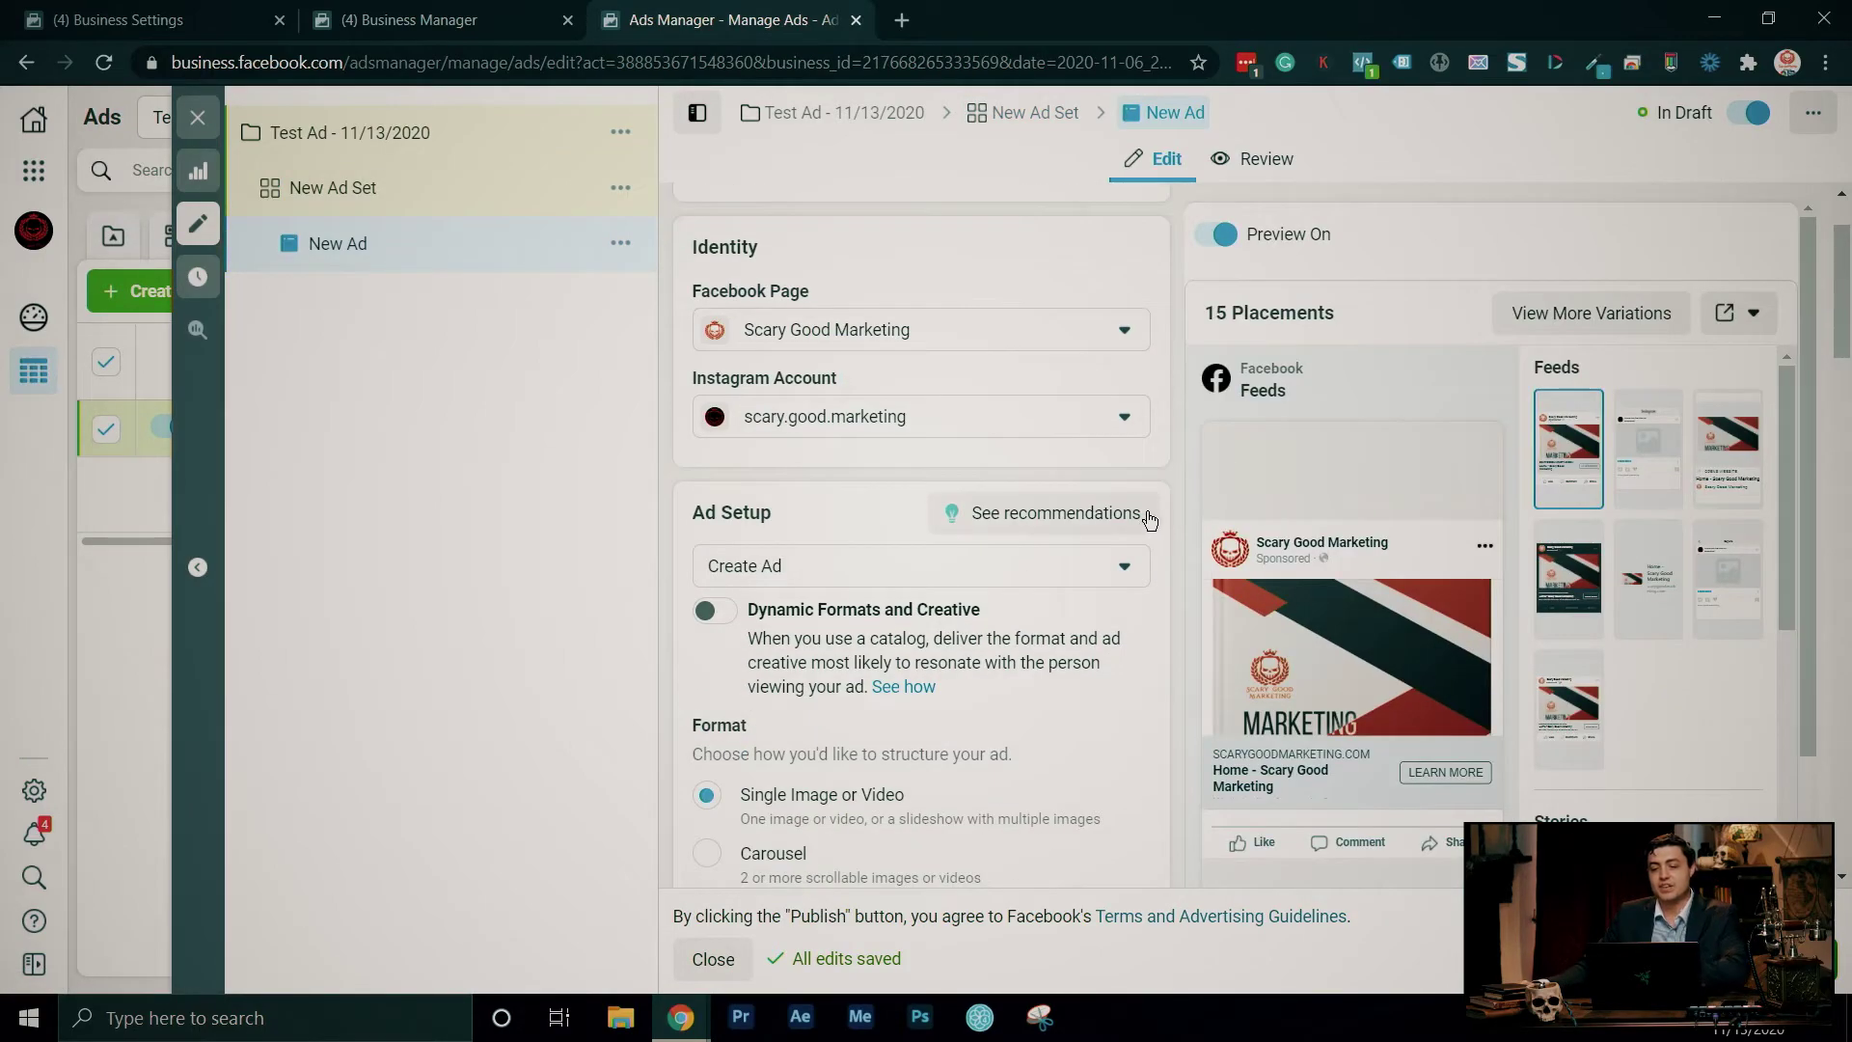
scroll(1146, 516, "down", 10)
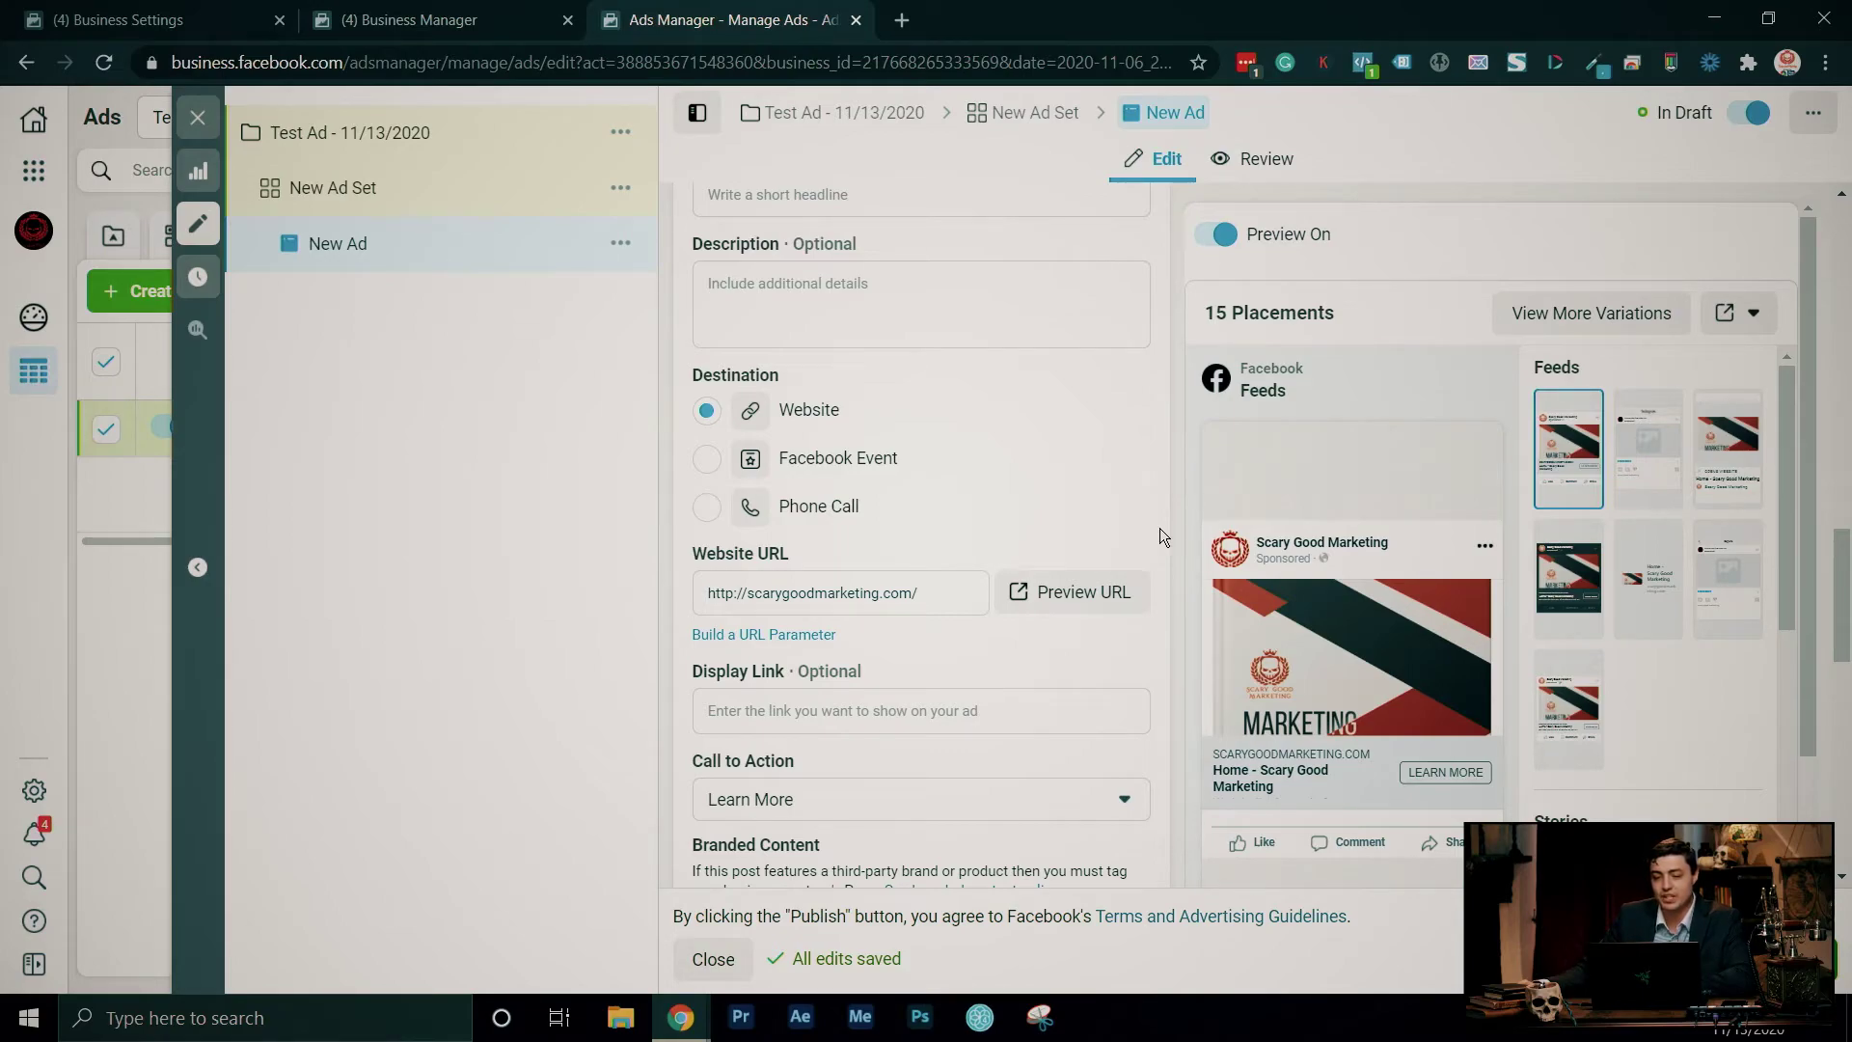
scroll(1159, 528, "up", 6)
scroll(1160, 528, "up", 8)
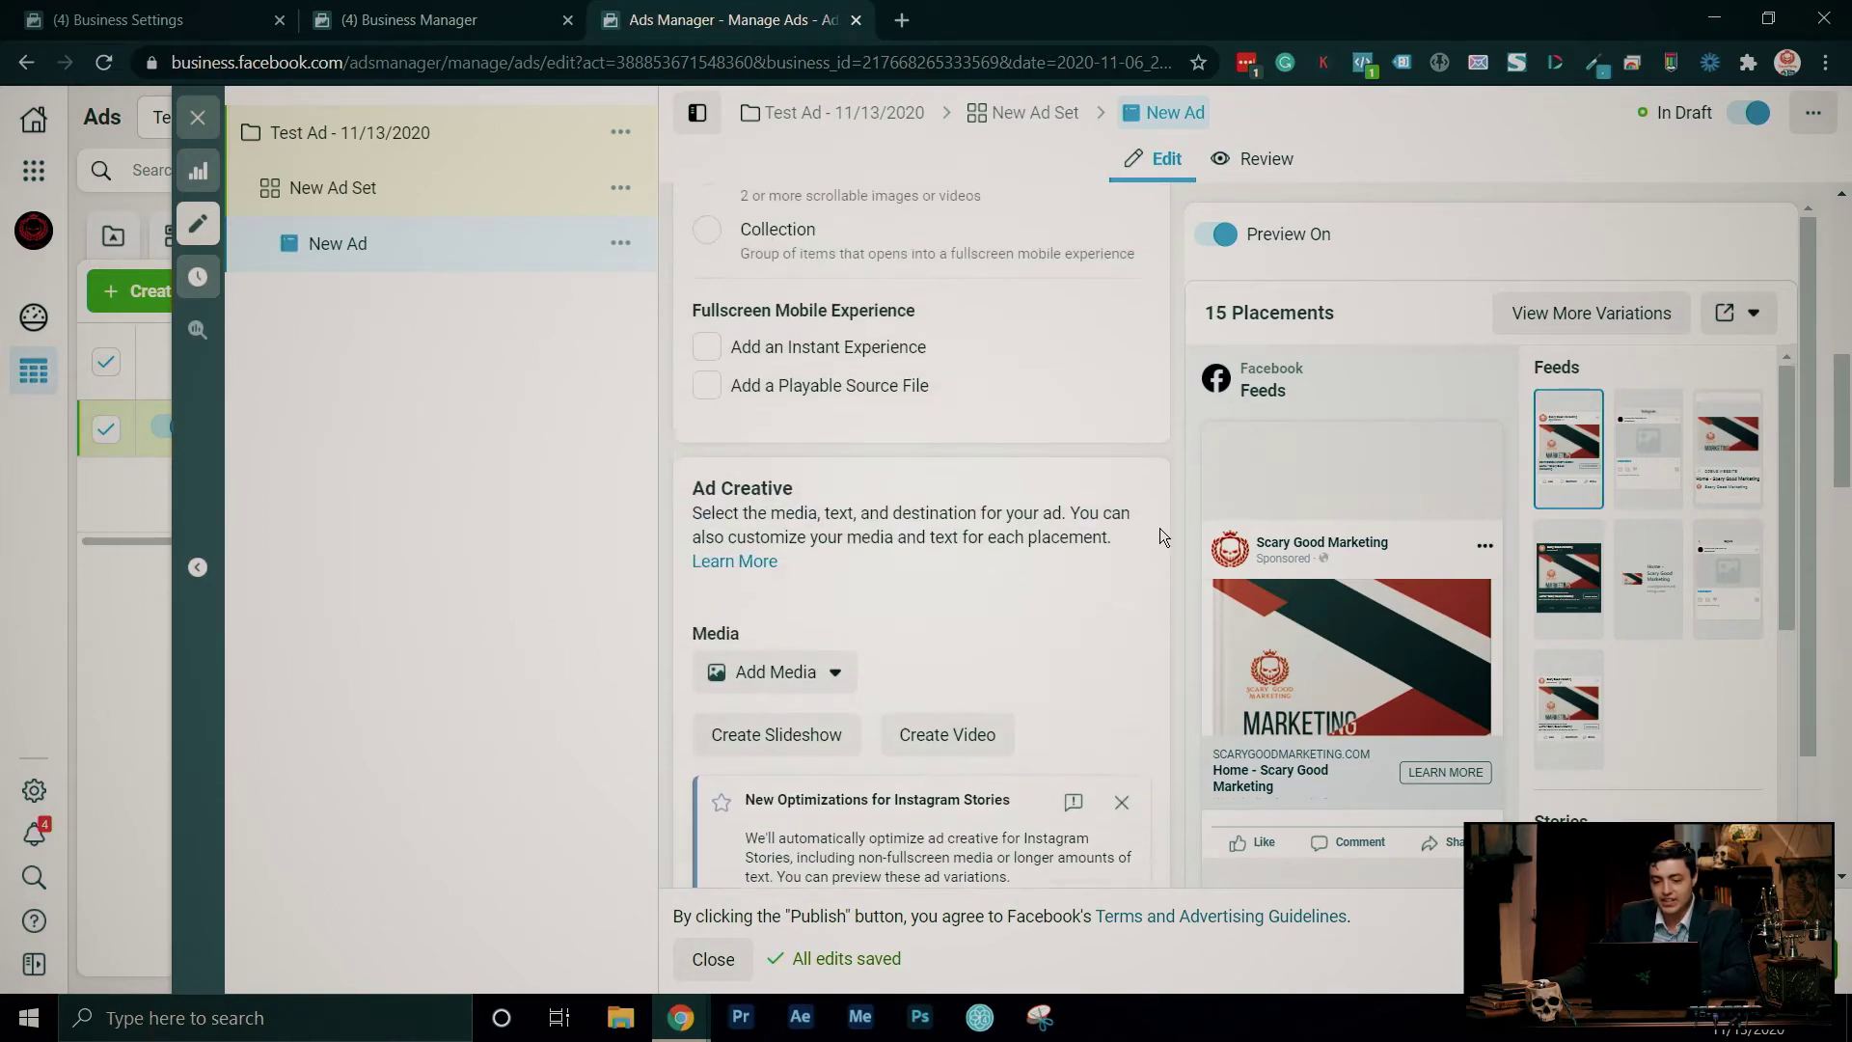
scroll(1155, 516, "up", 2)
scroll(1157, 511, "down", 2)
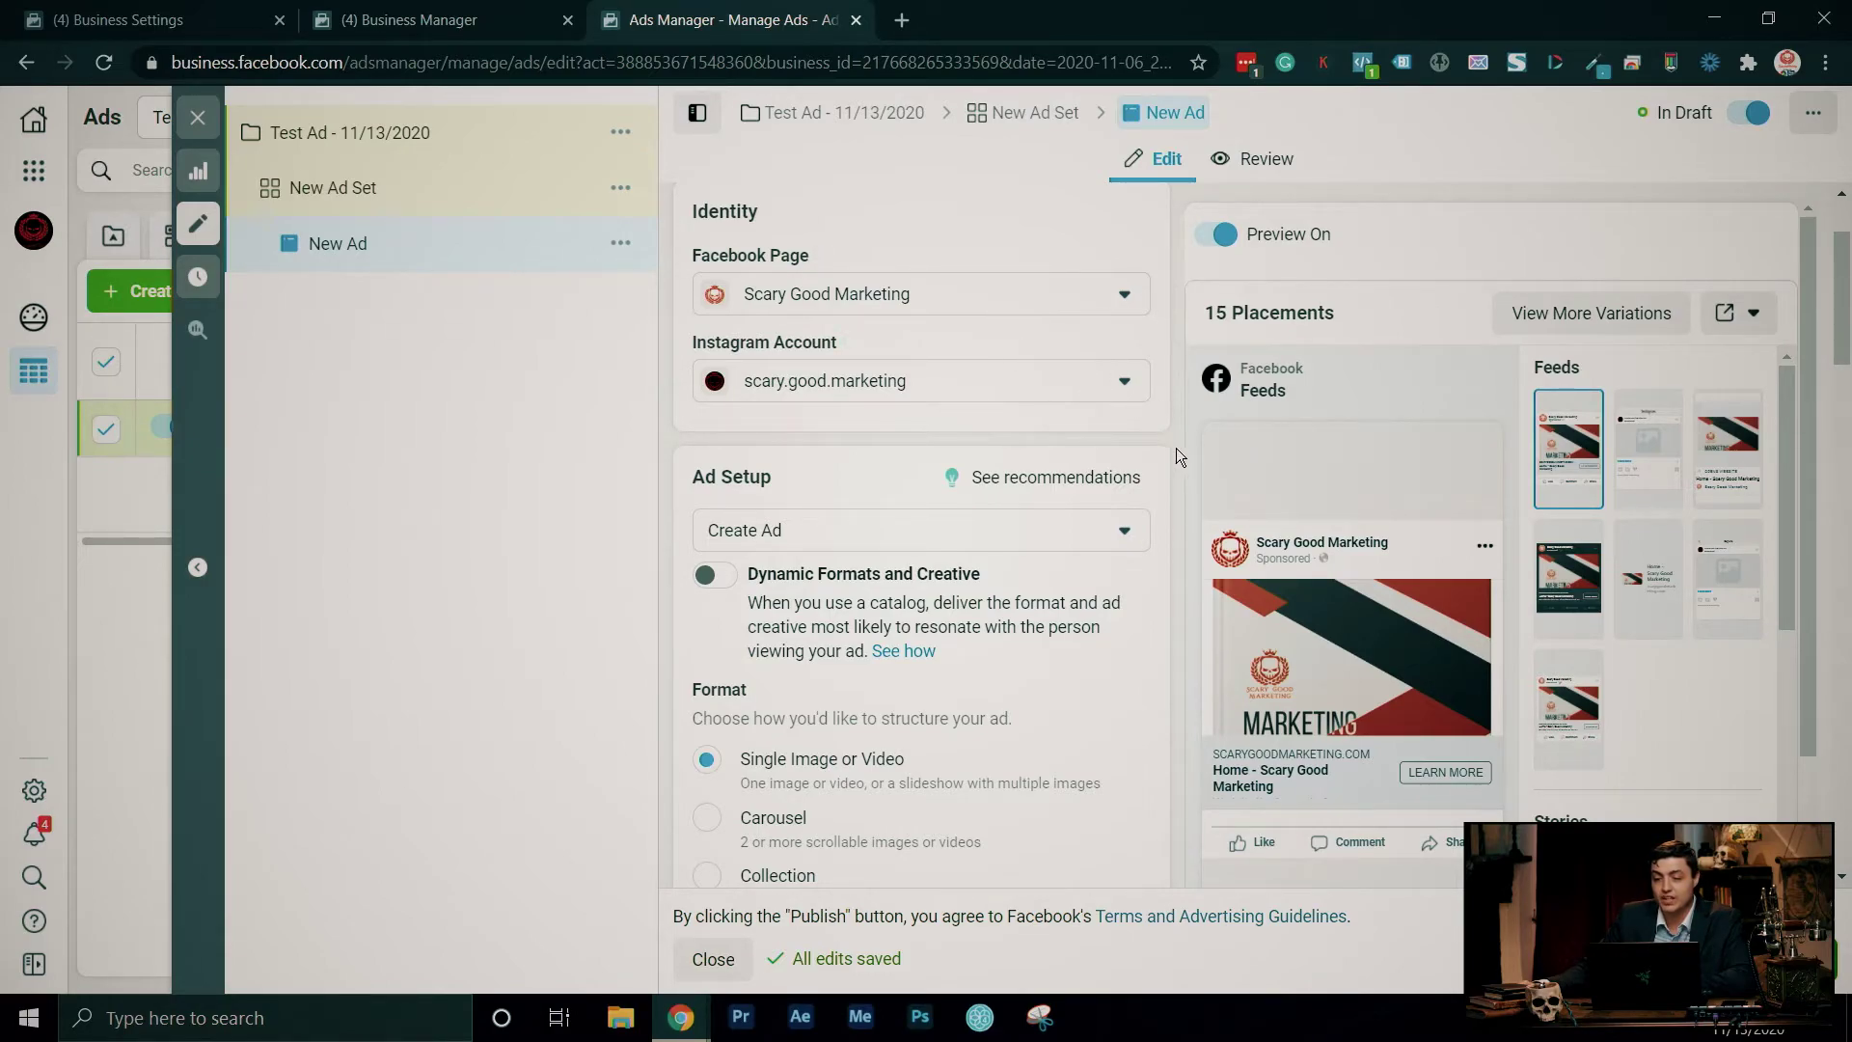
scroll(1172, 445, "down", 3)
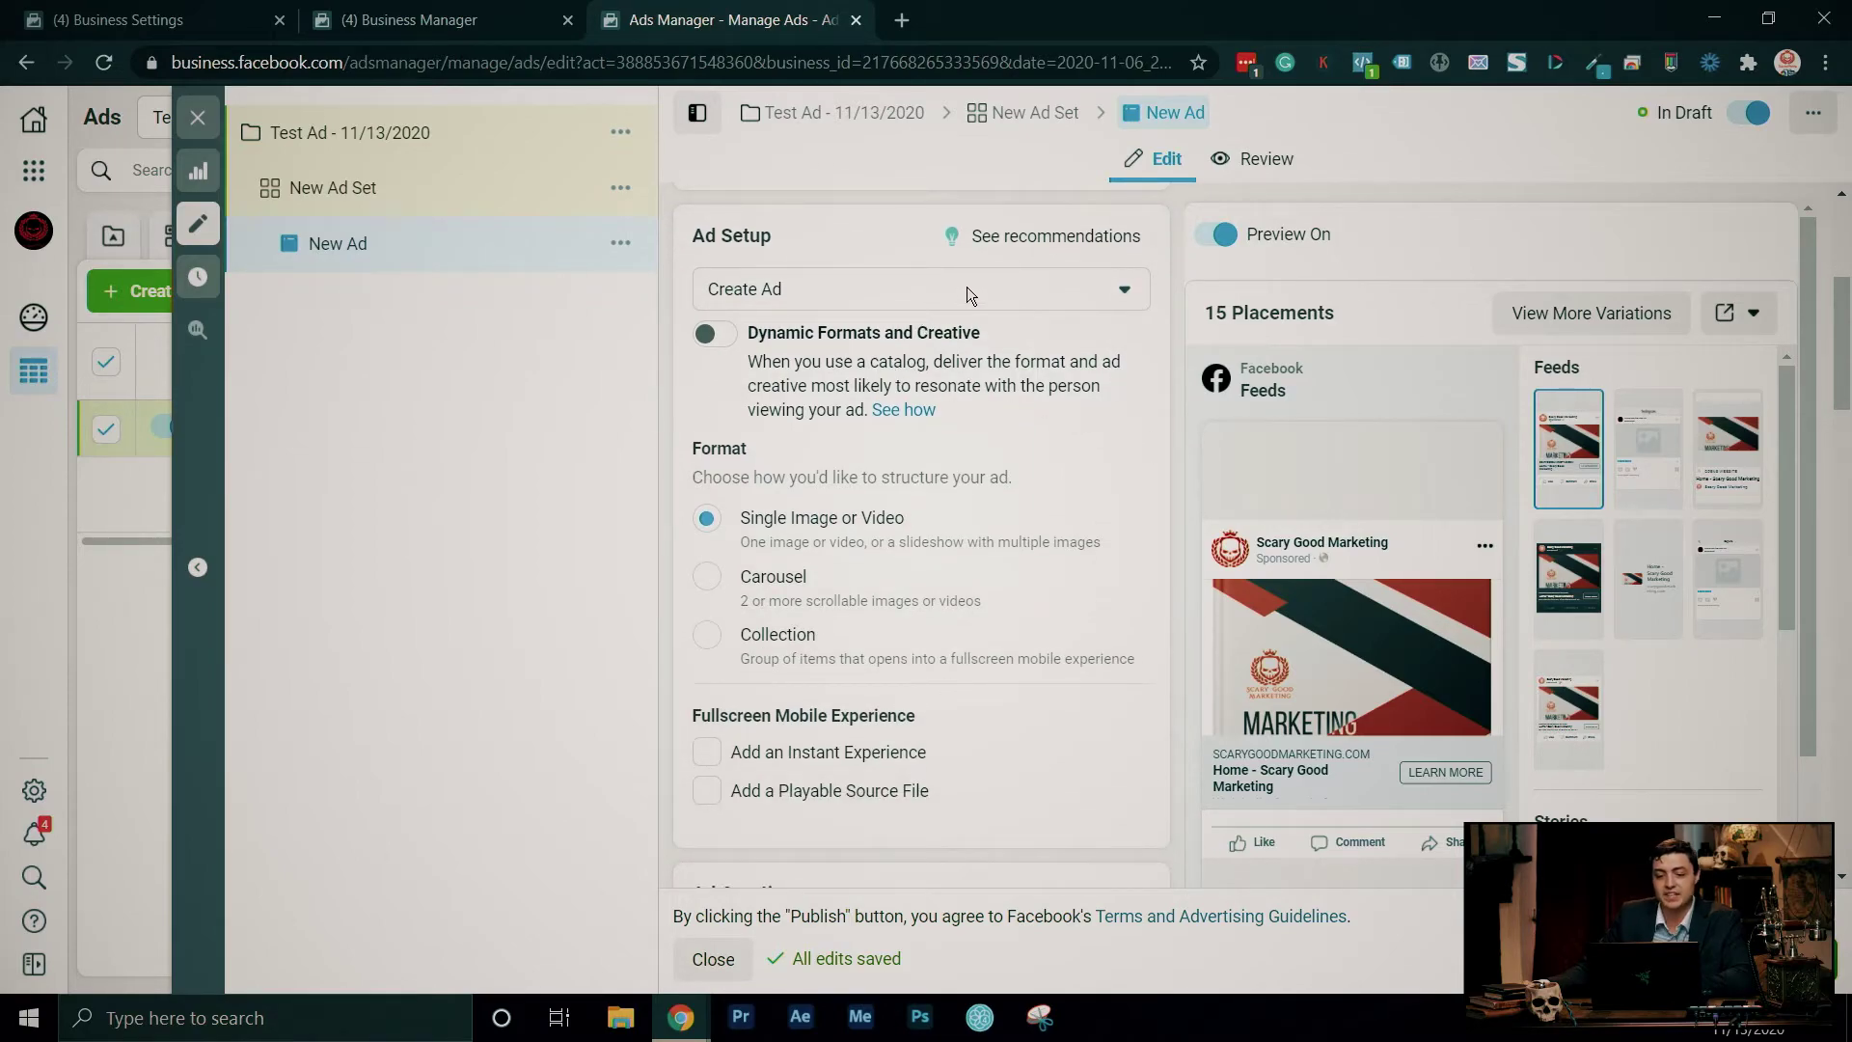
left_click(967, 291)
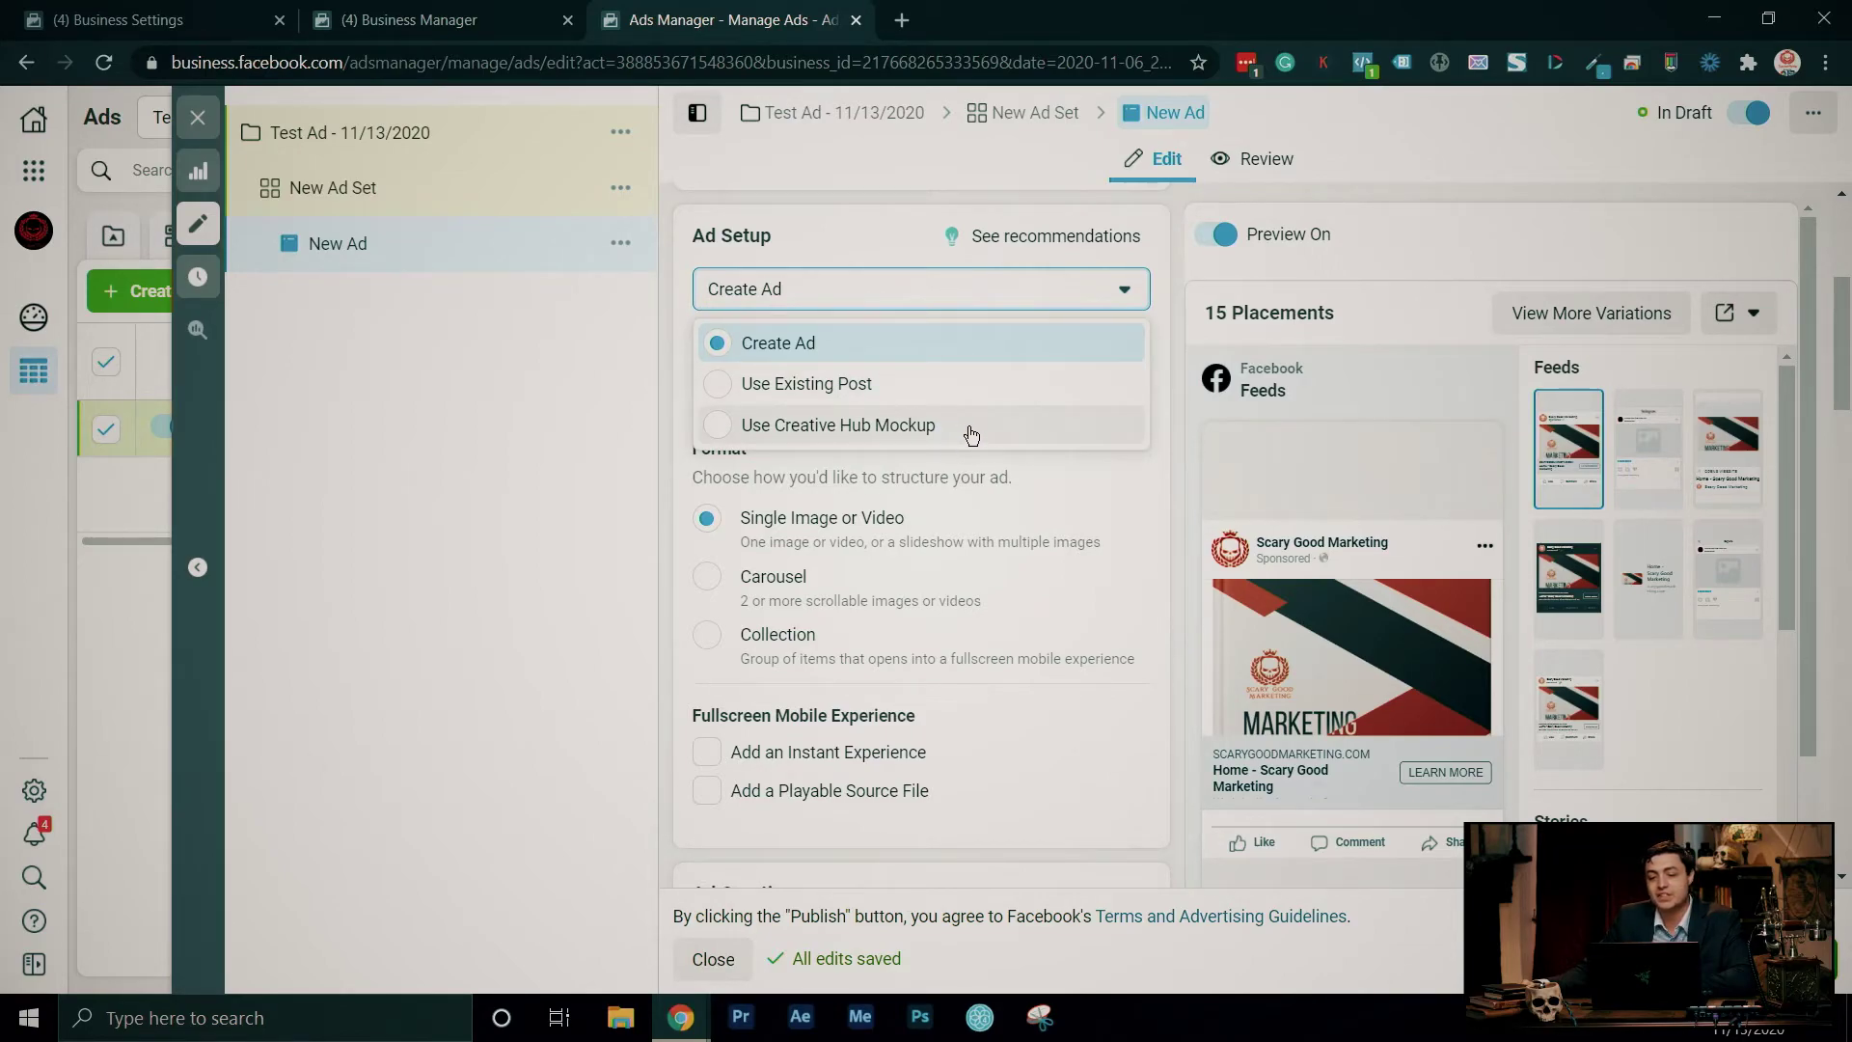
left_click(866, 349)
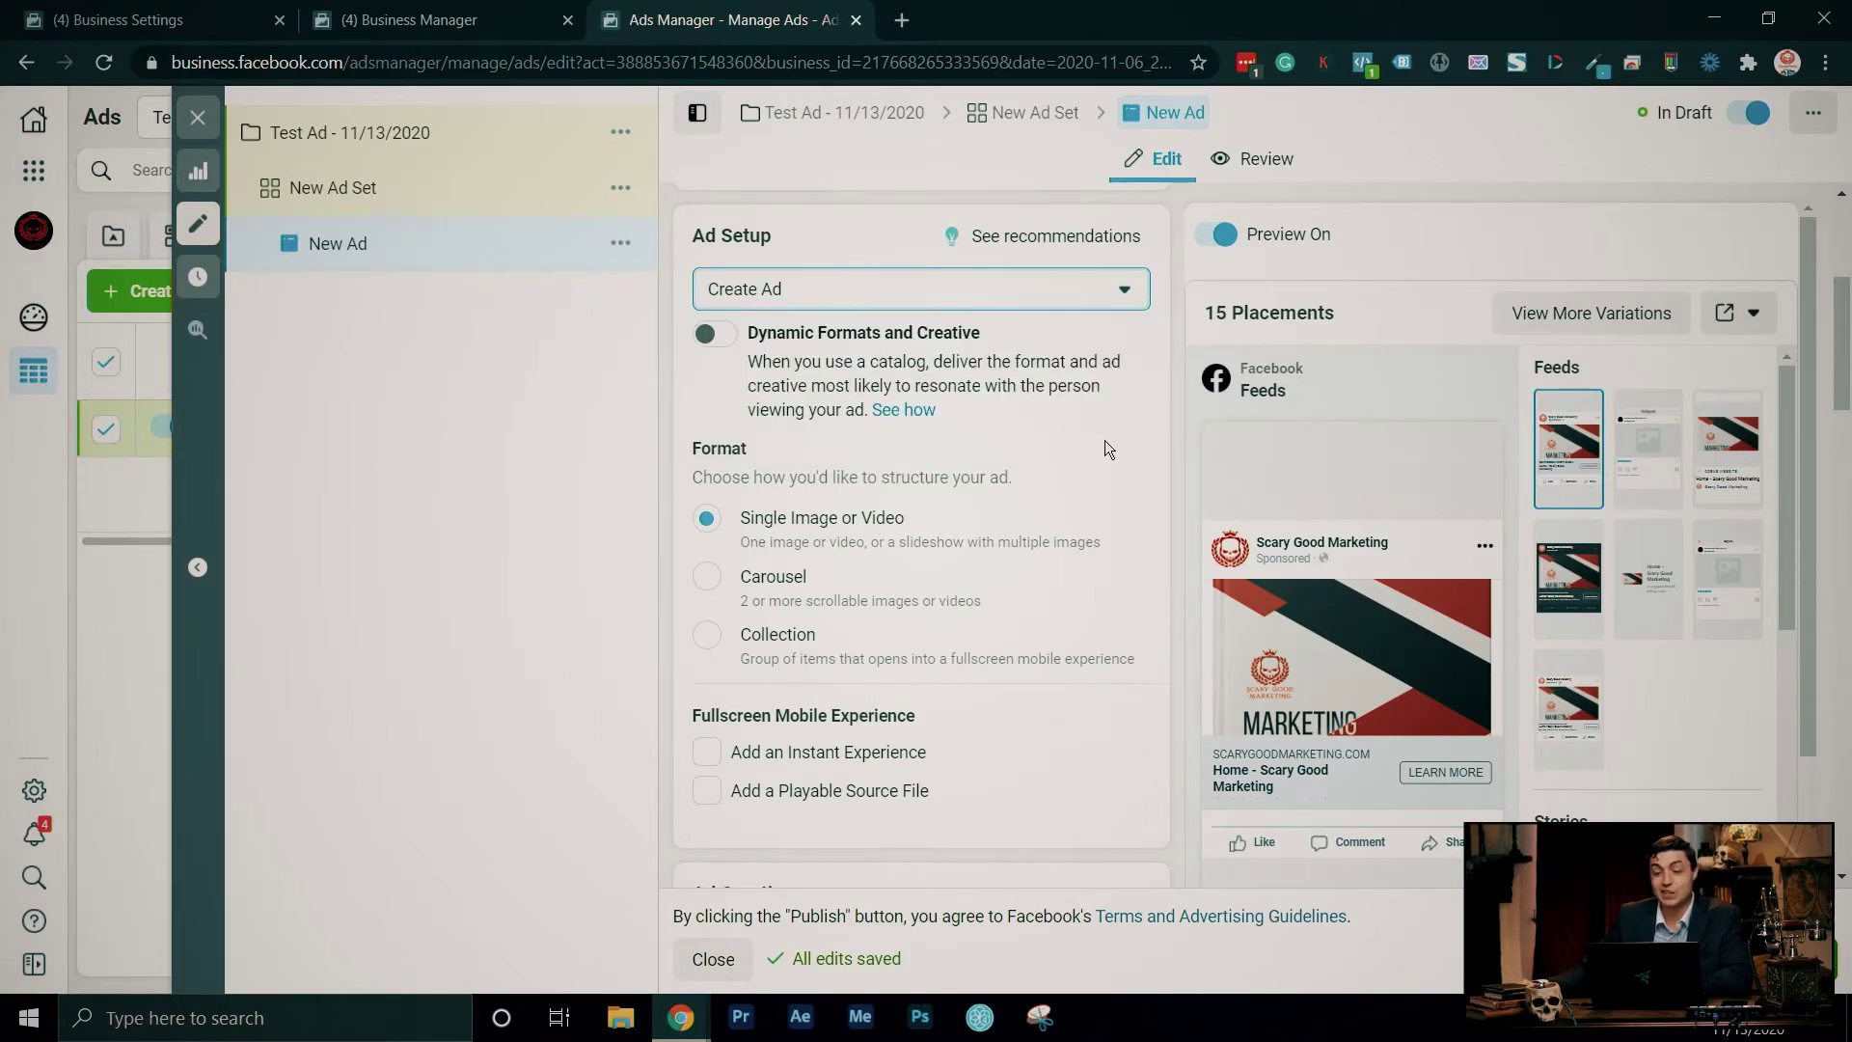
- Examine the ad's format choices, fullscreen mobile experience options and Ad Creative section
scroll(1087, 442, "down", 1)
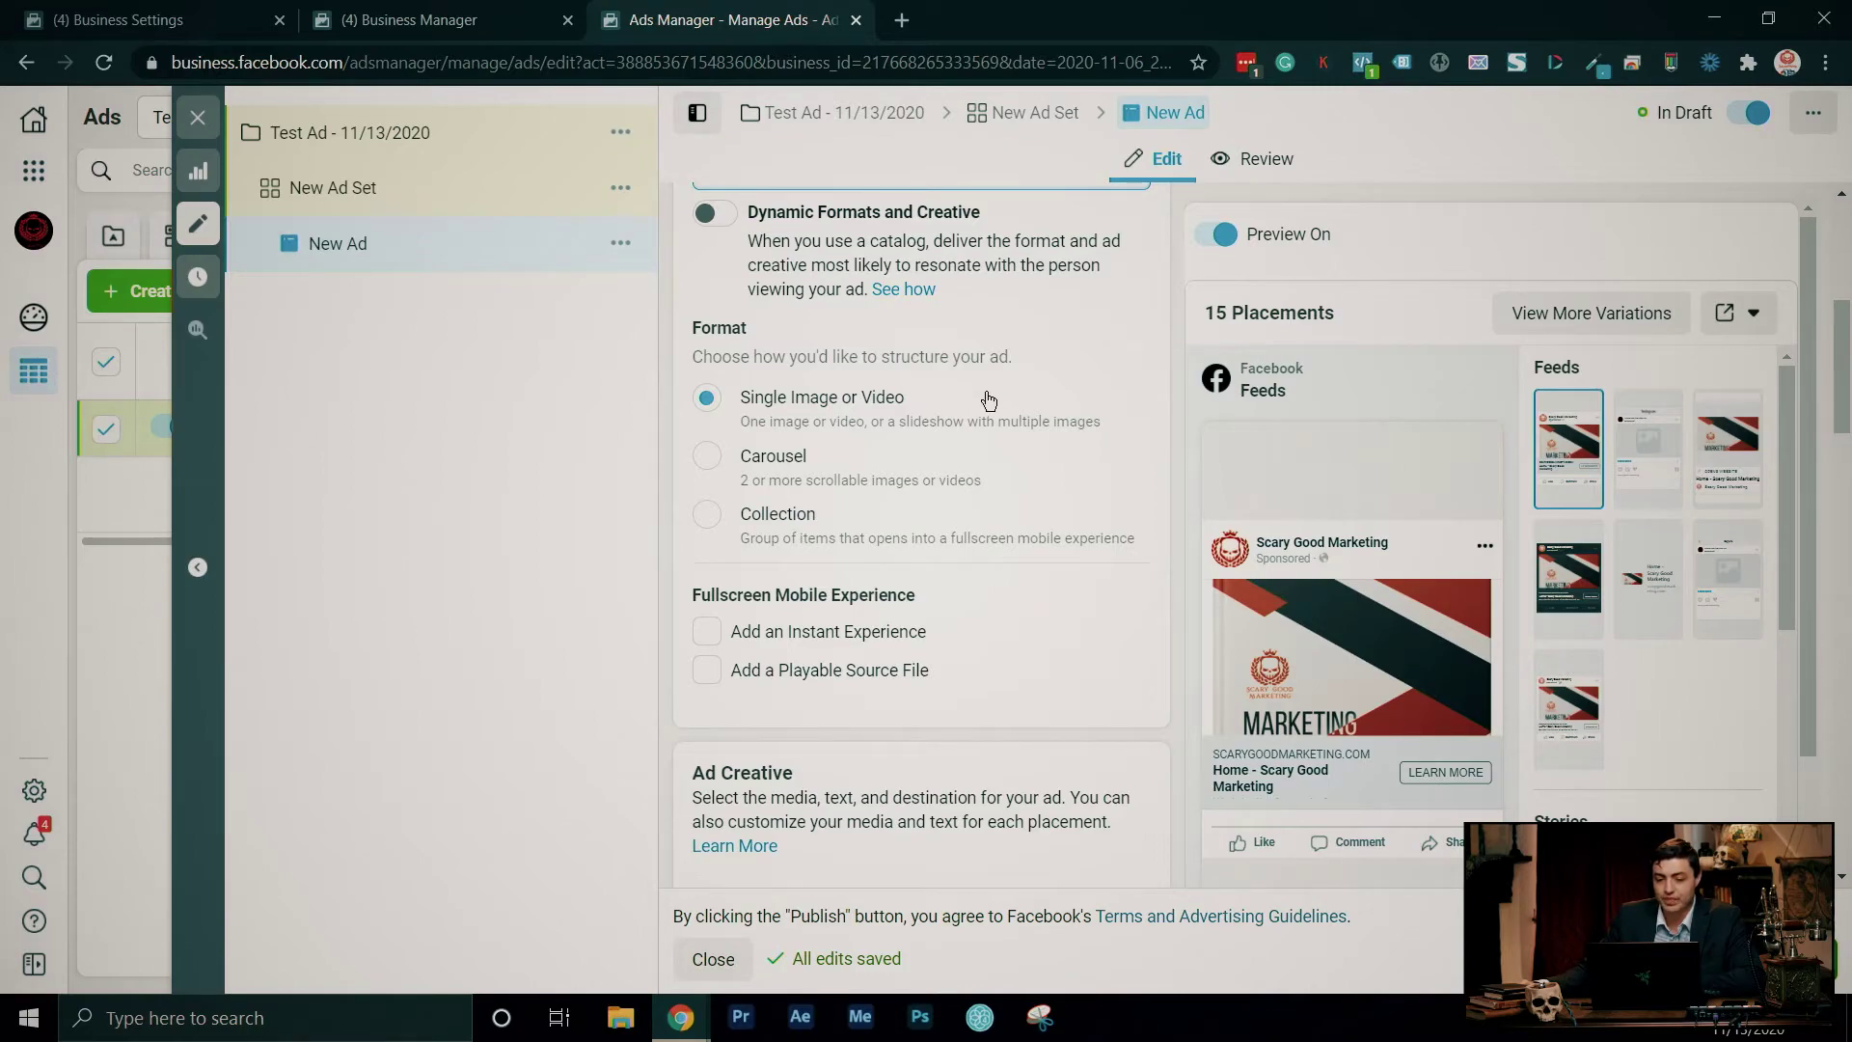
scroll(989, 398, "down", 1)
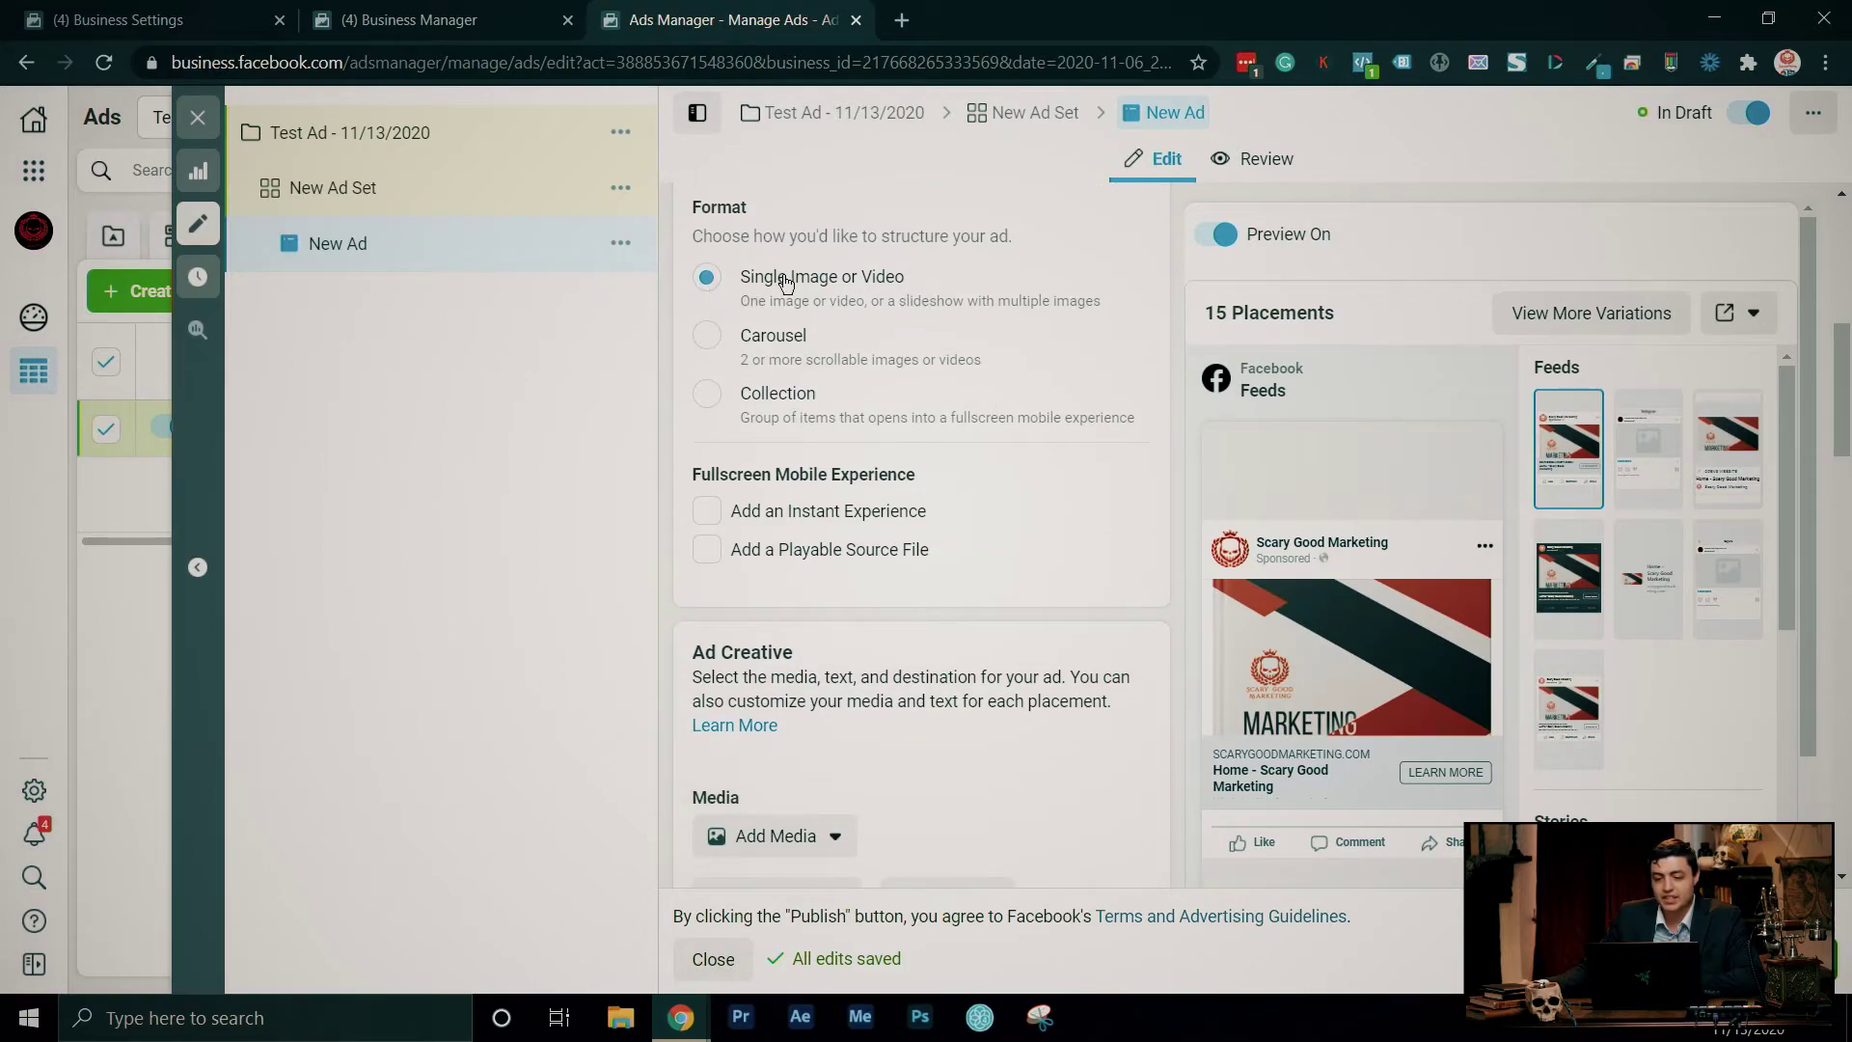
scroll(1005, 398, "down", 1)
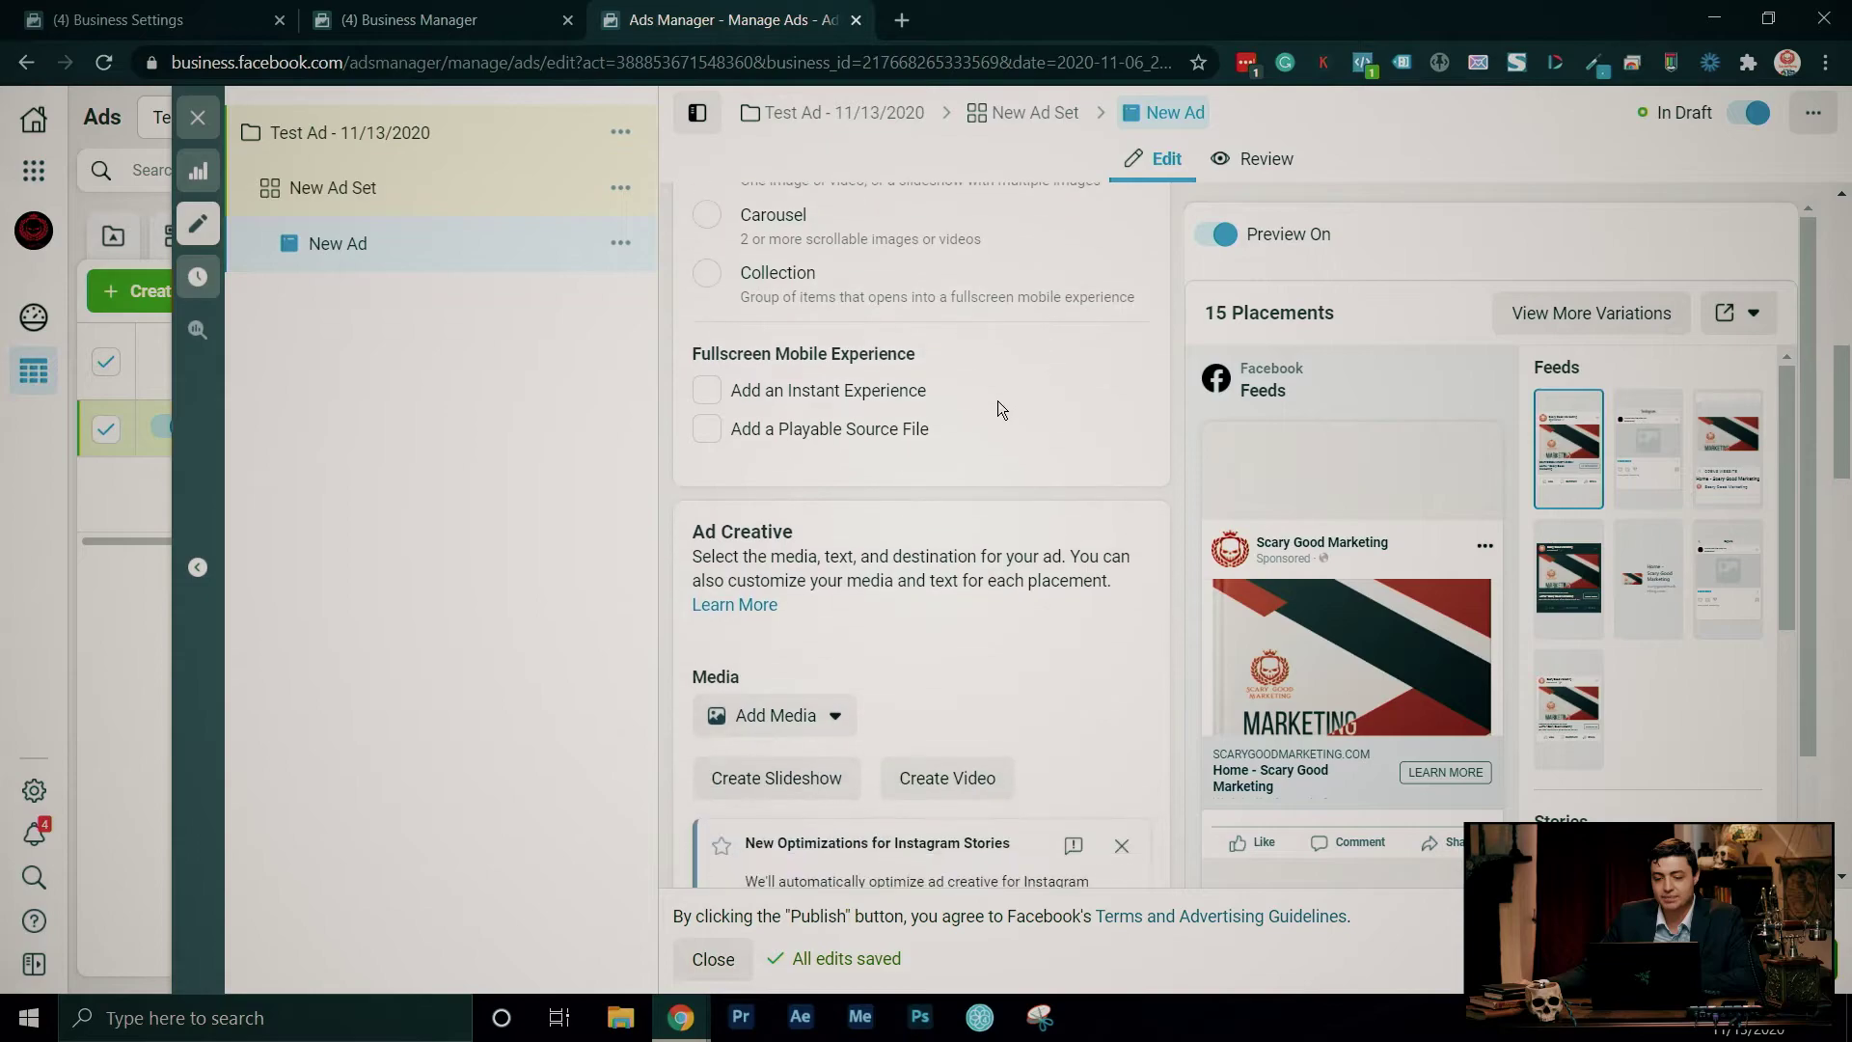
scroll(765, 309, "down", 1)
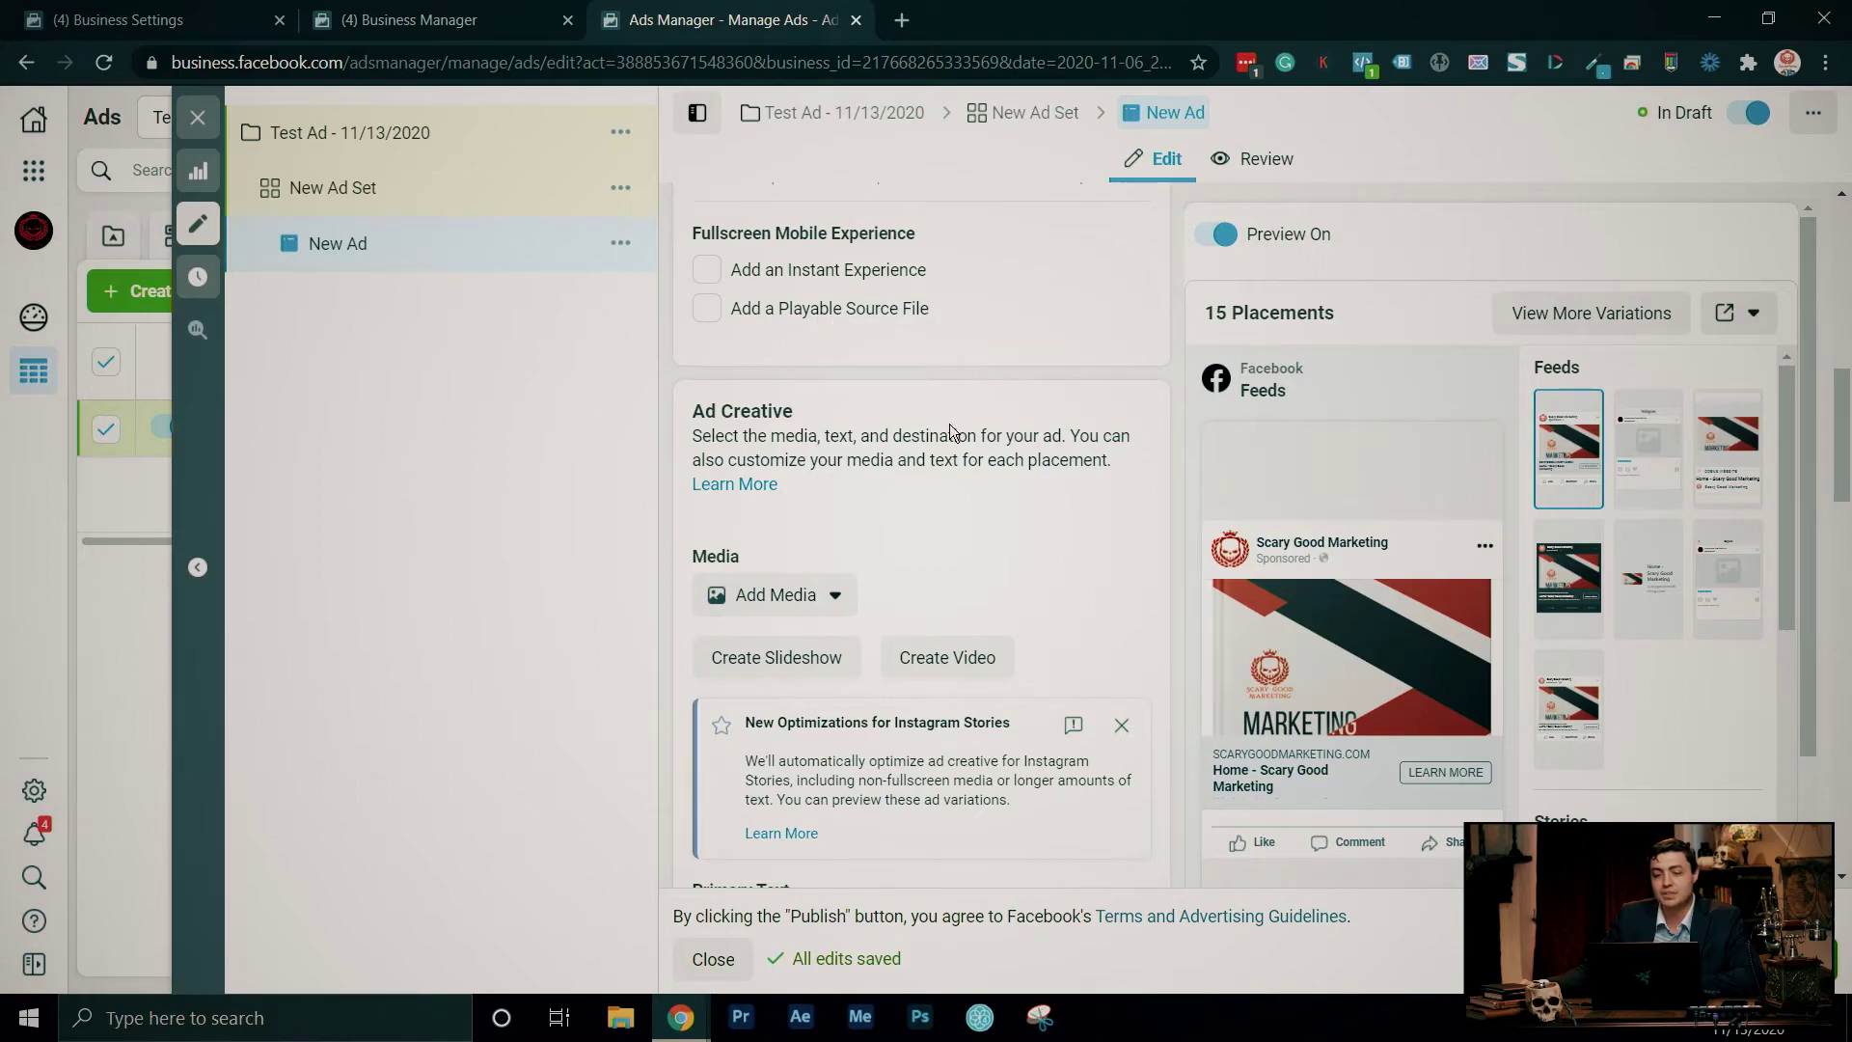
scroll(949, 424, "up", 1)
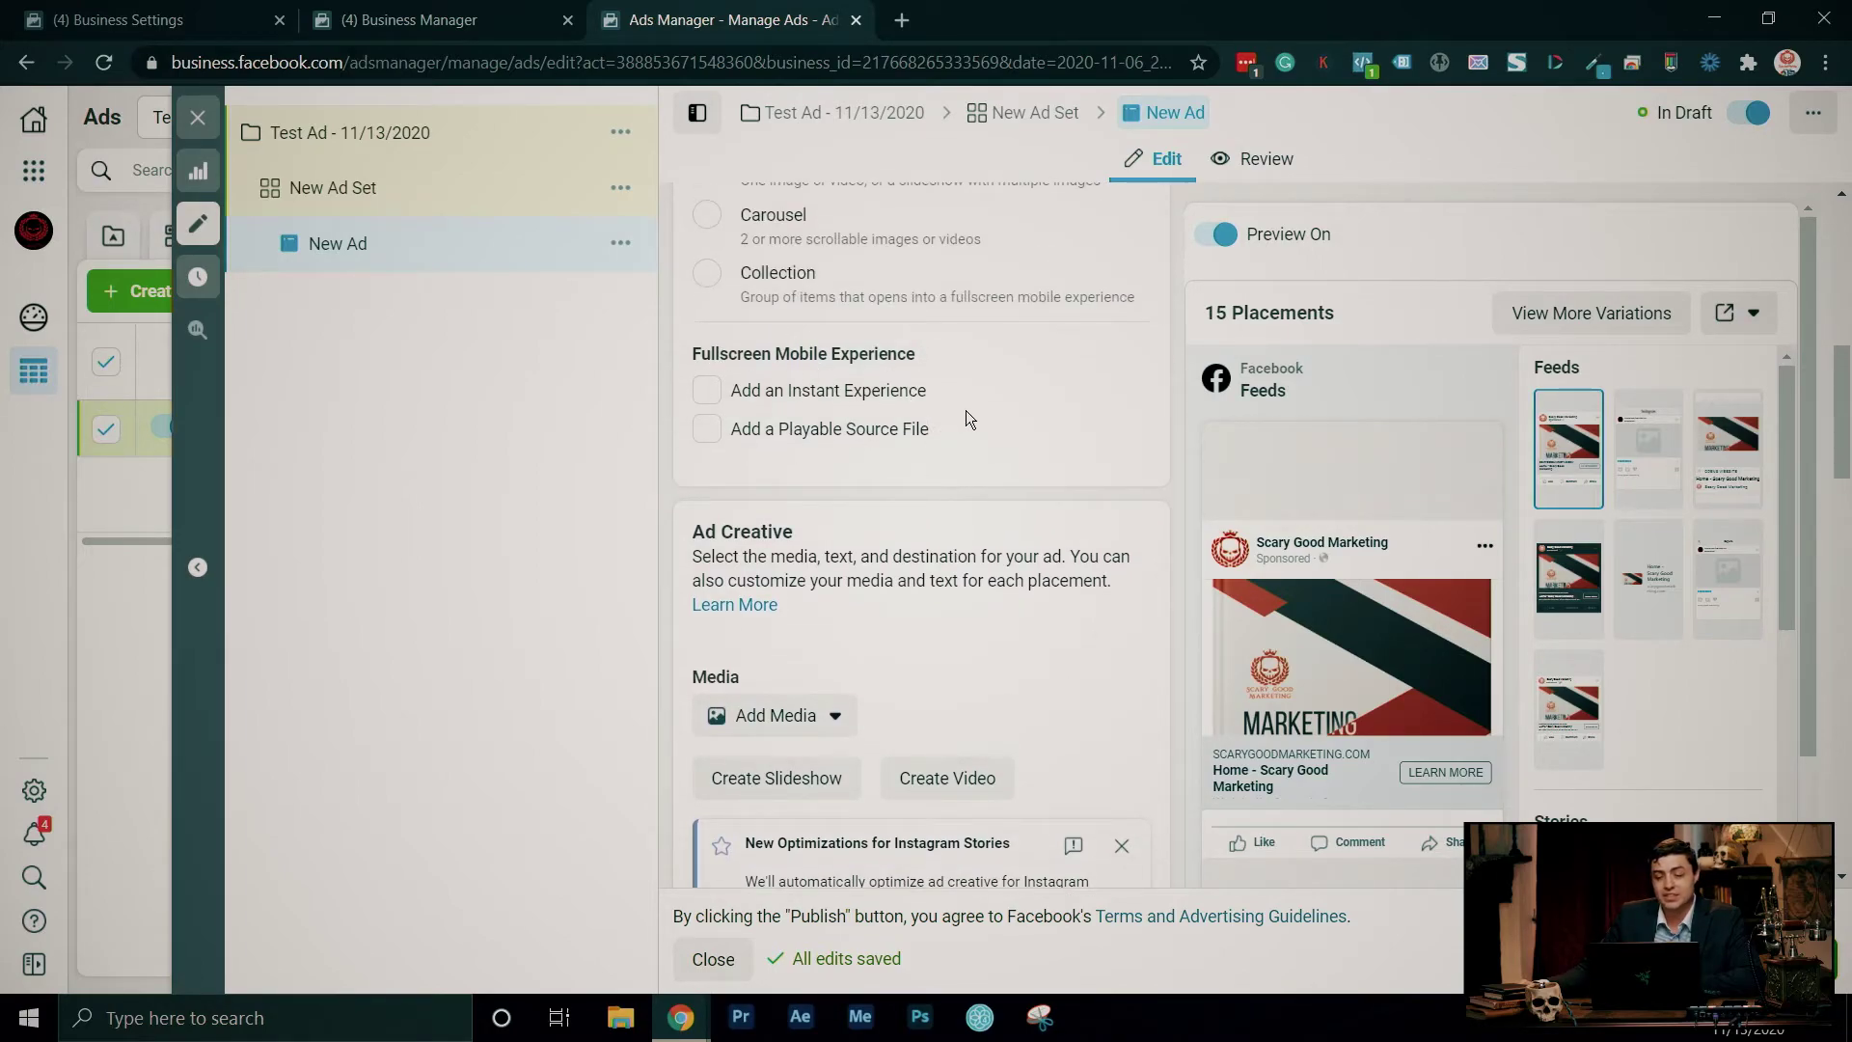
scroll(967, 413, "down", 3)
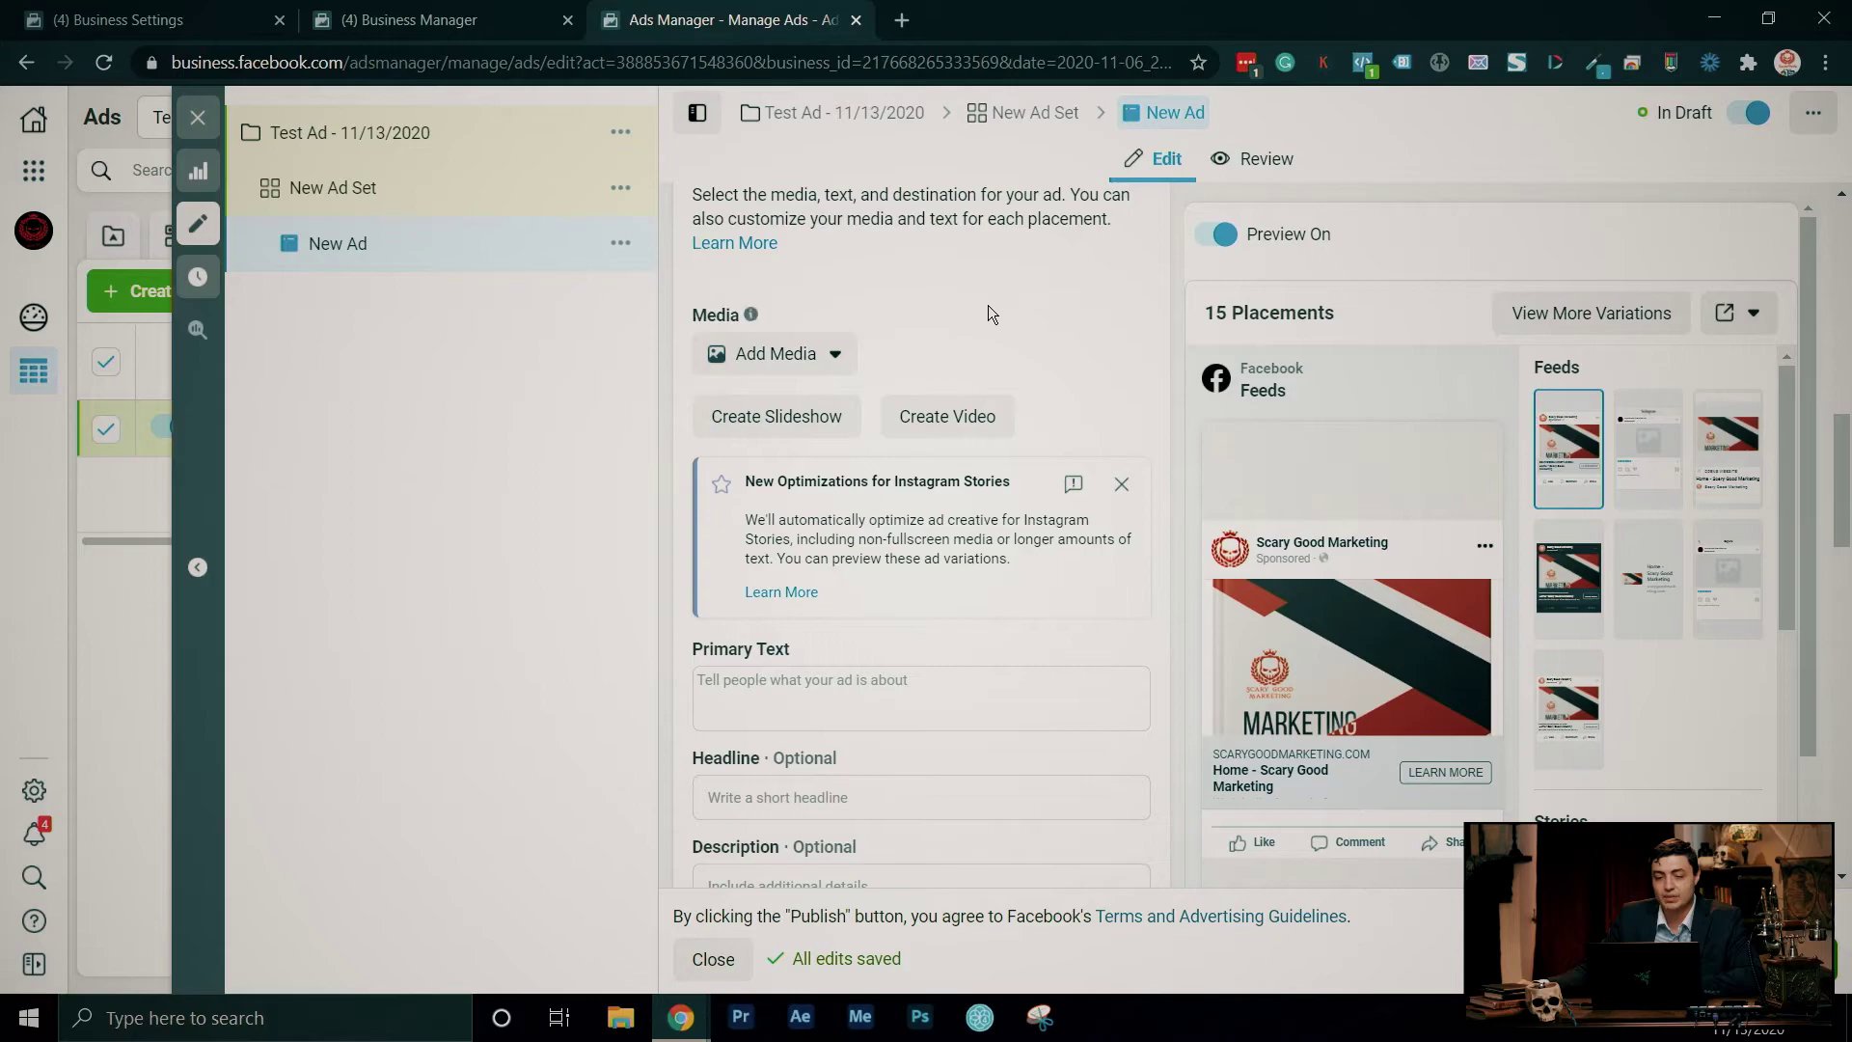
scroll(926, 385, "up", 1)
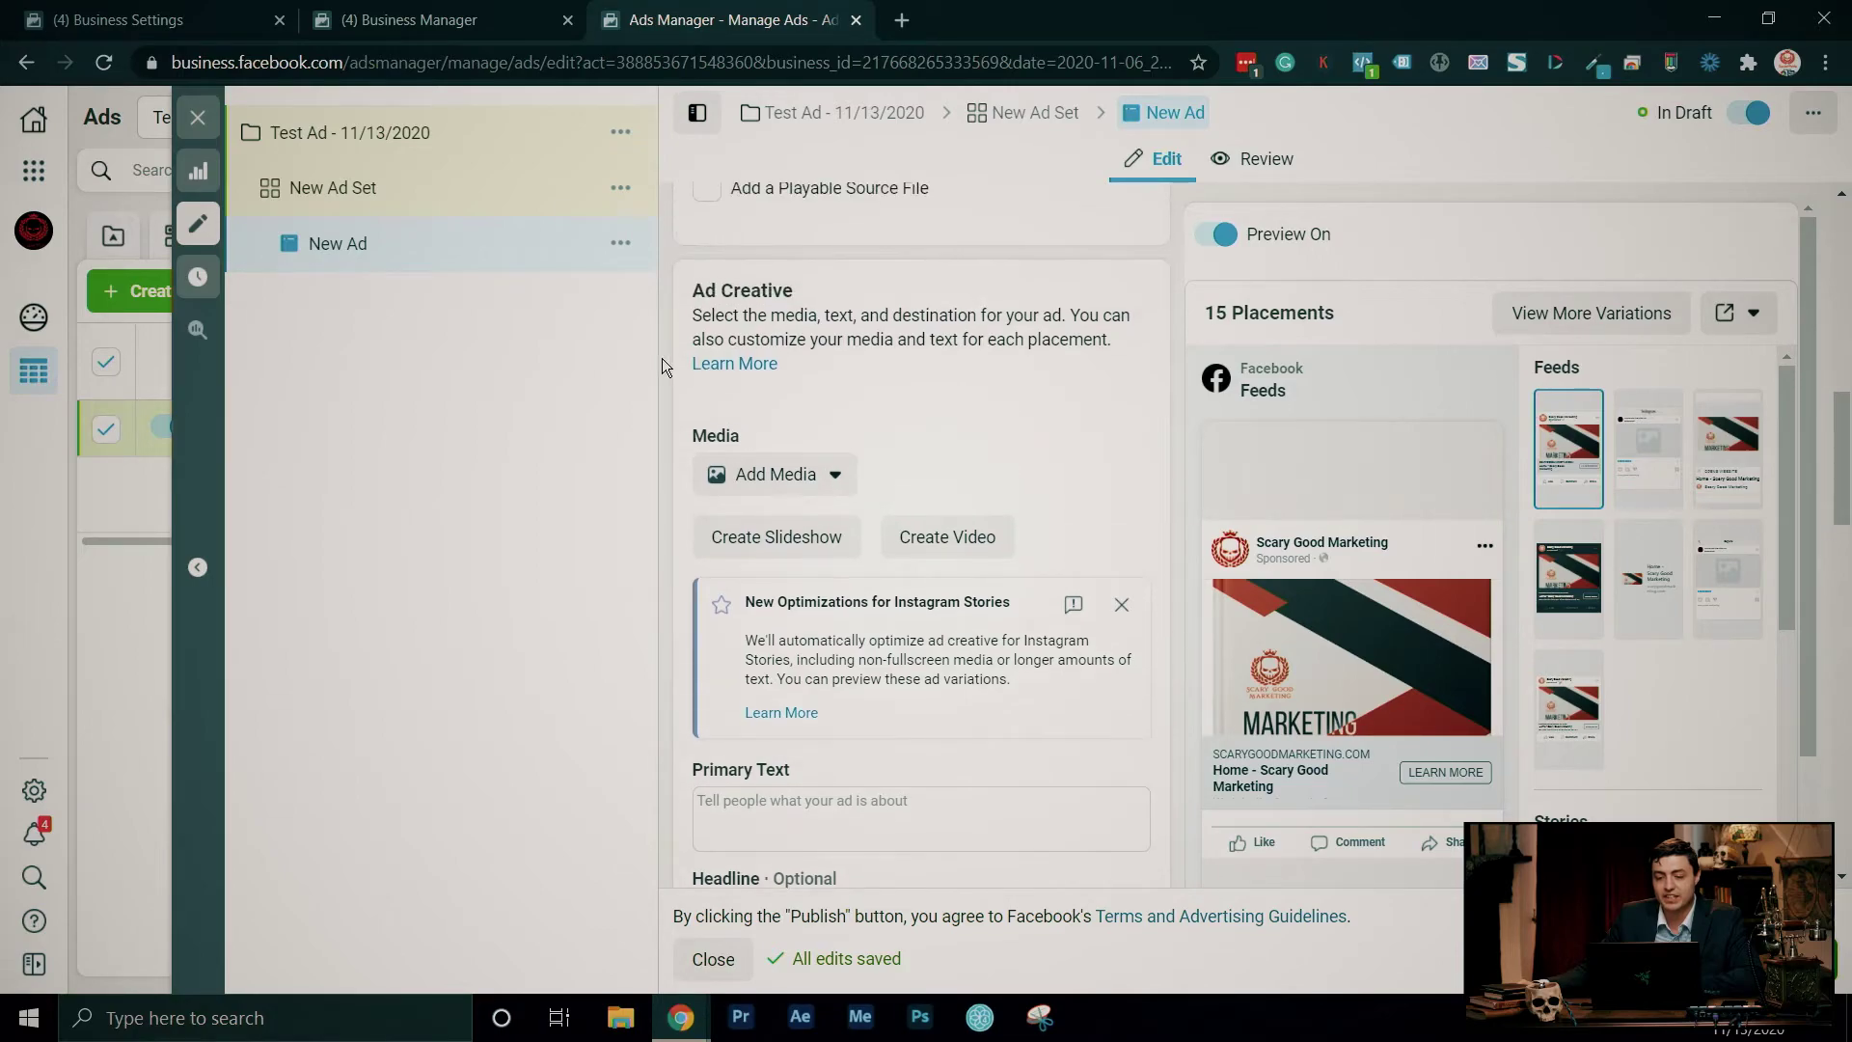
- Choose the "4 Local Restaurant Marketing Strategies" video from the Page videos as the ad's media
left_click(828, 476)
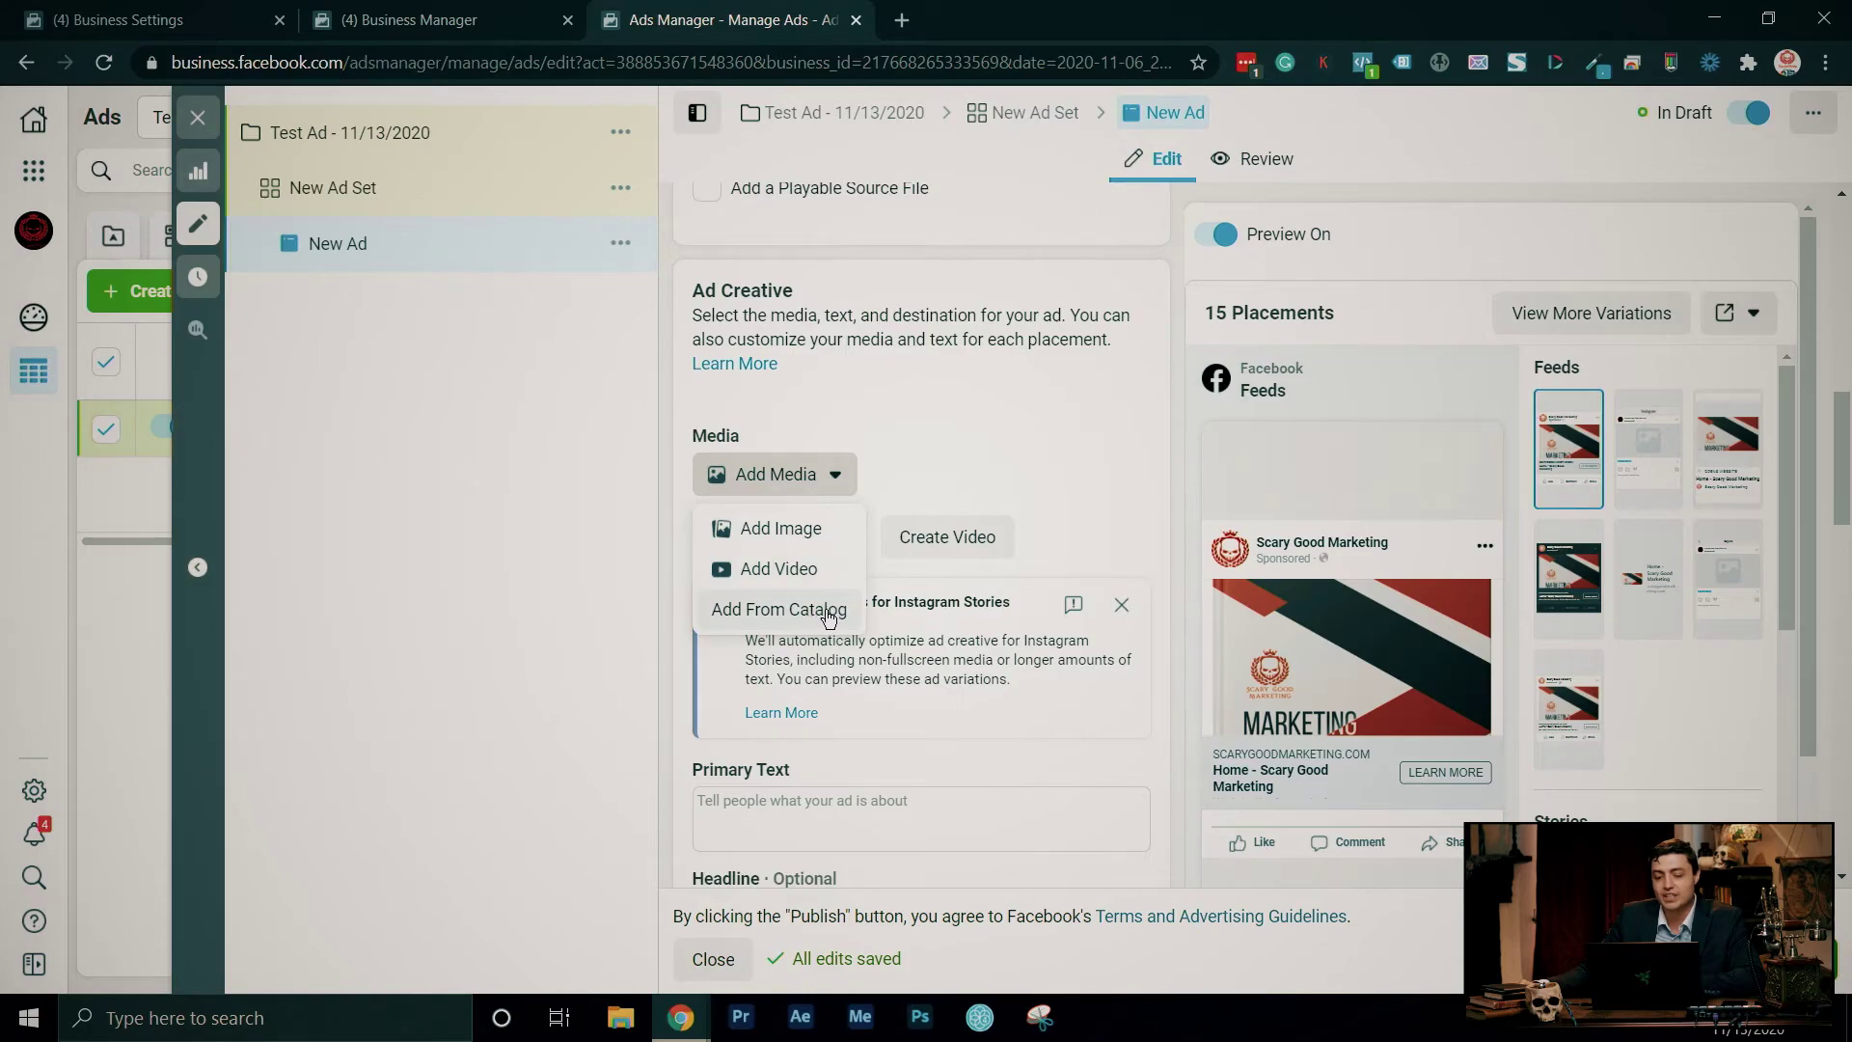
left_click(766, 570)
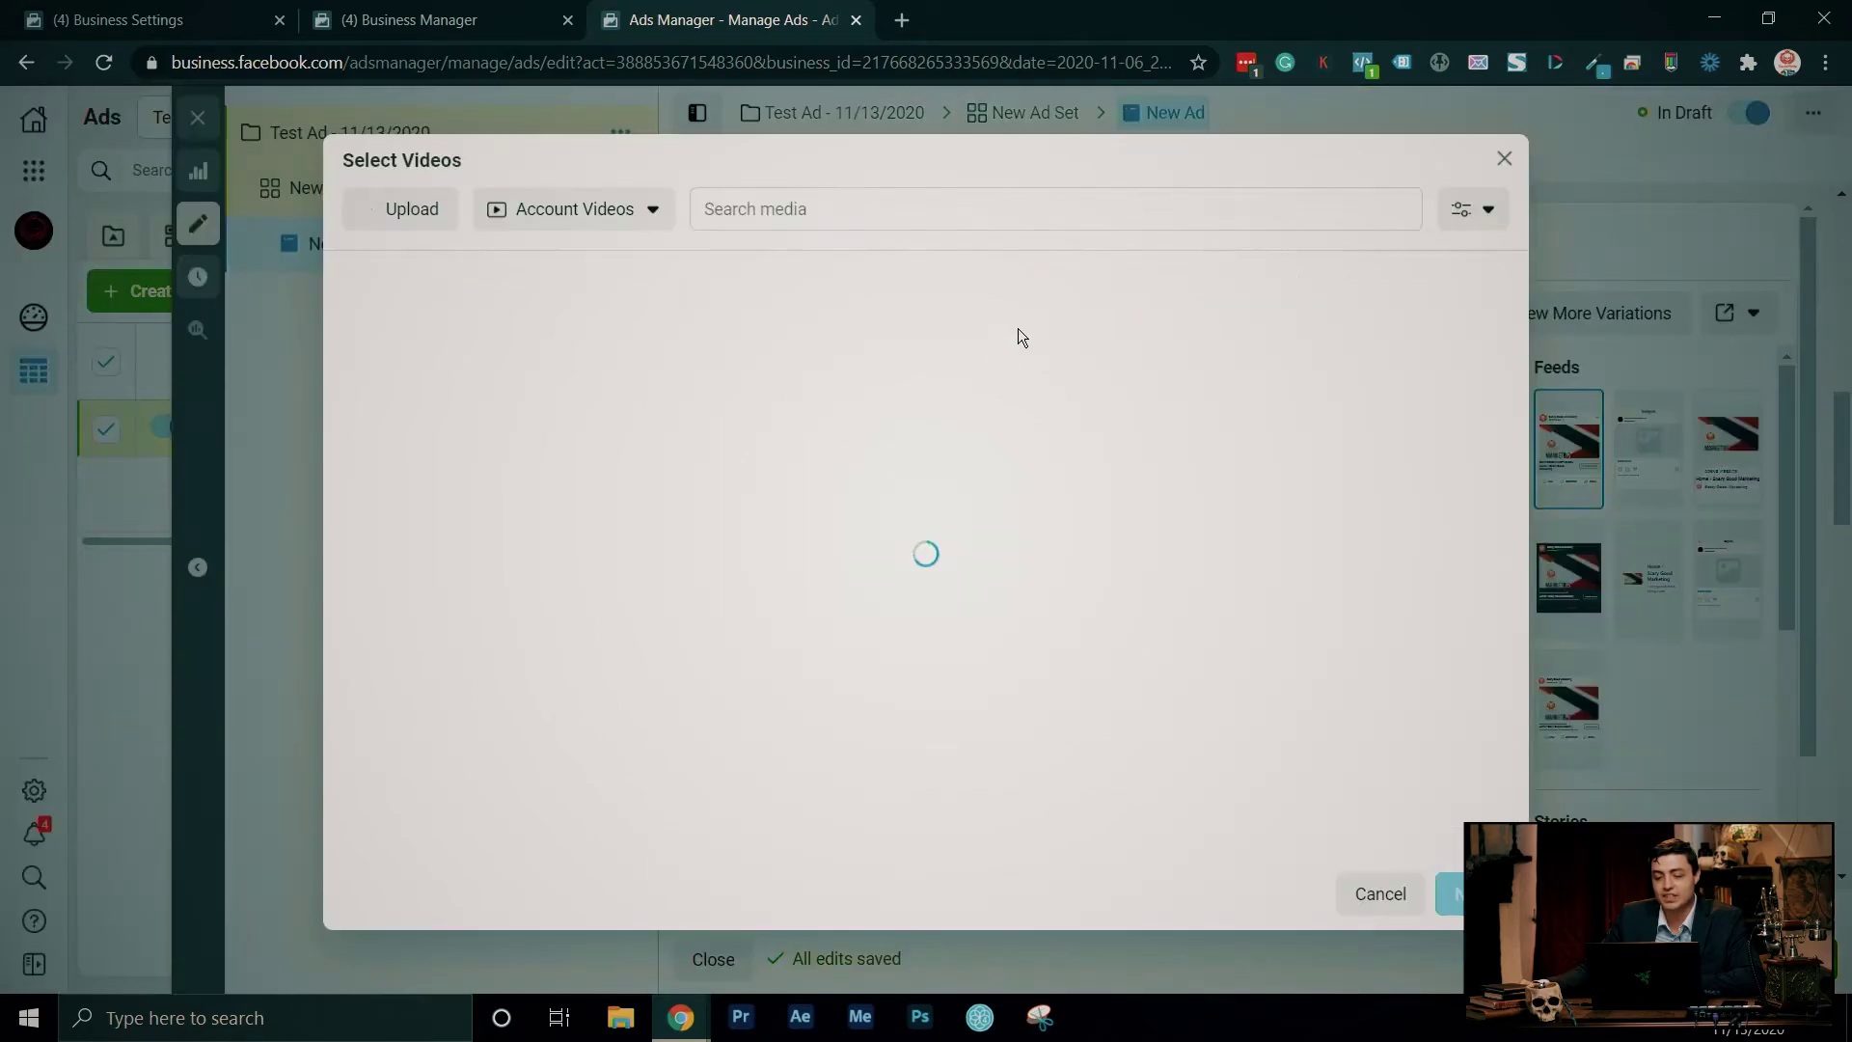
left_click(641, 209)
left_click(569, 284)
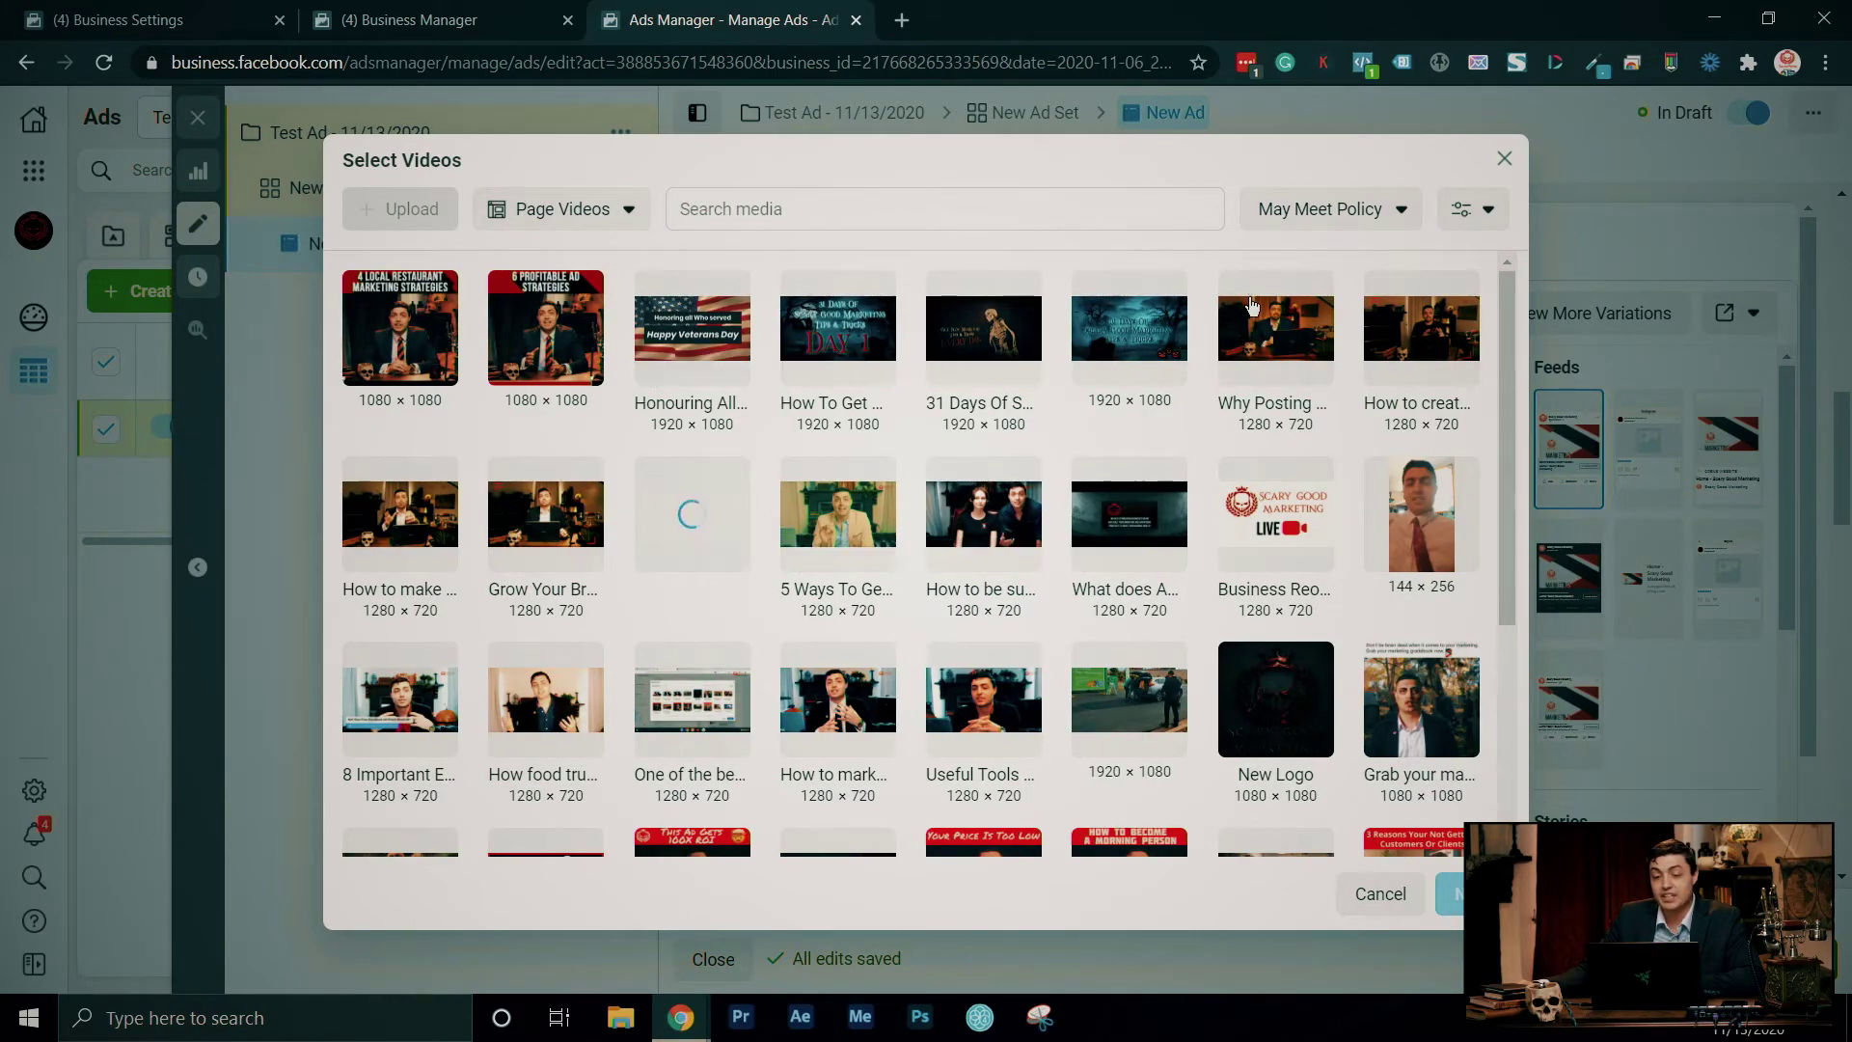
left_click(405, 362)
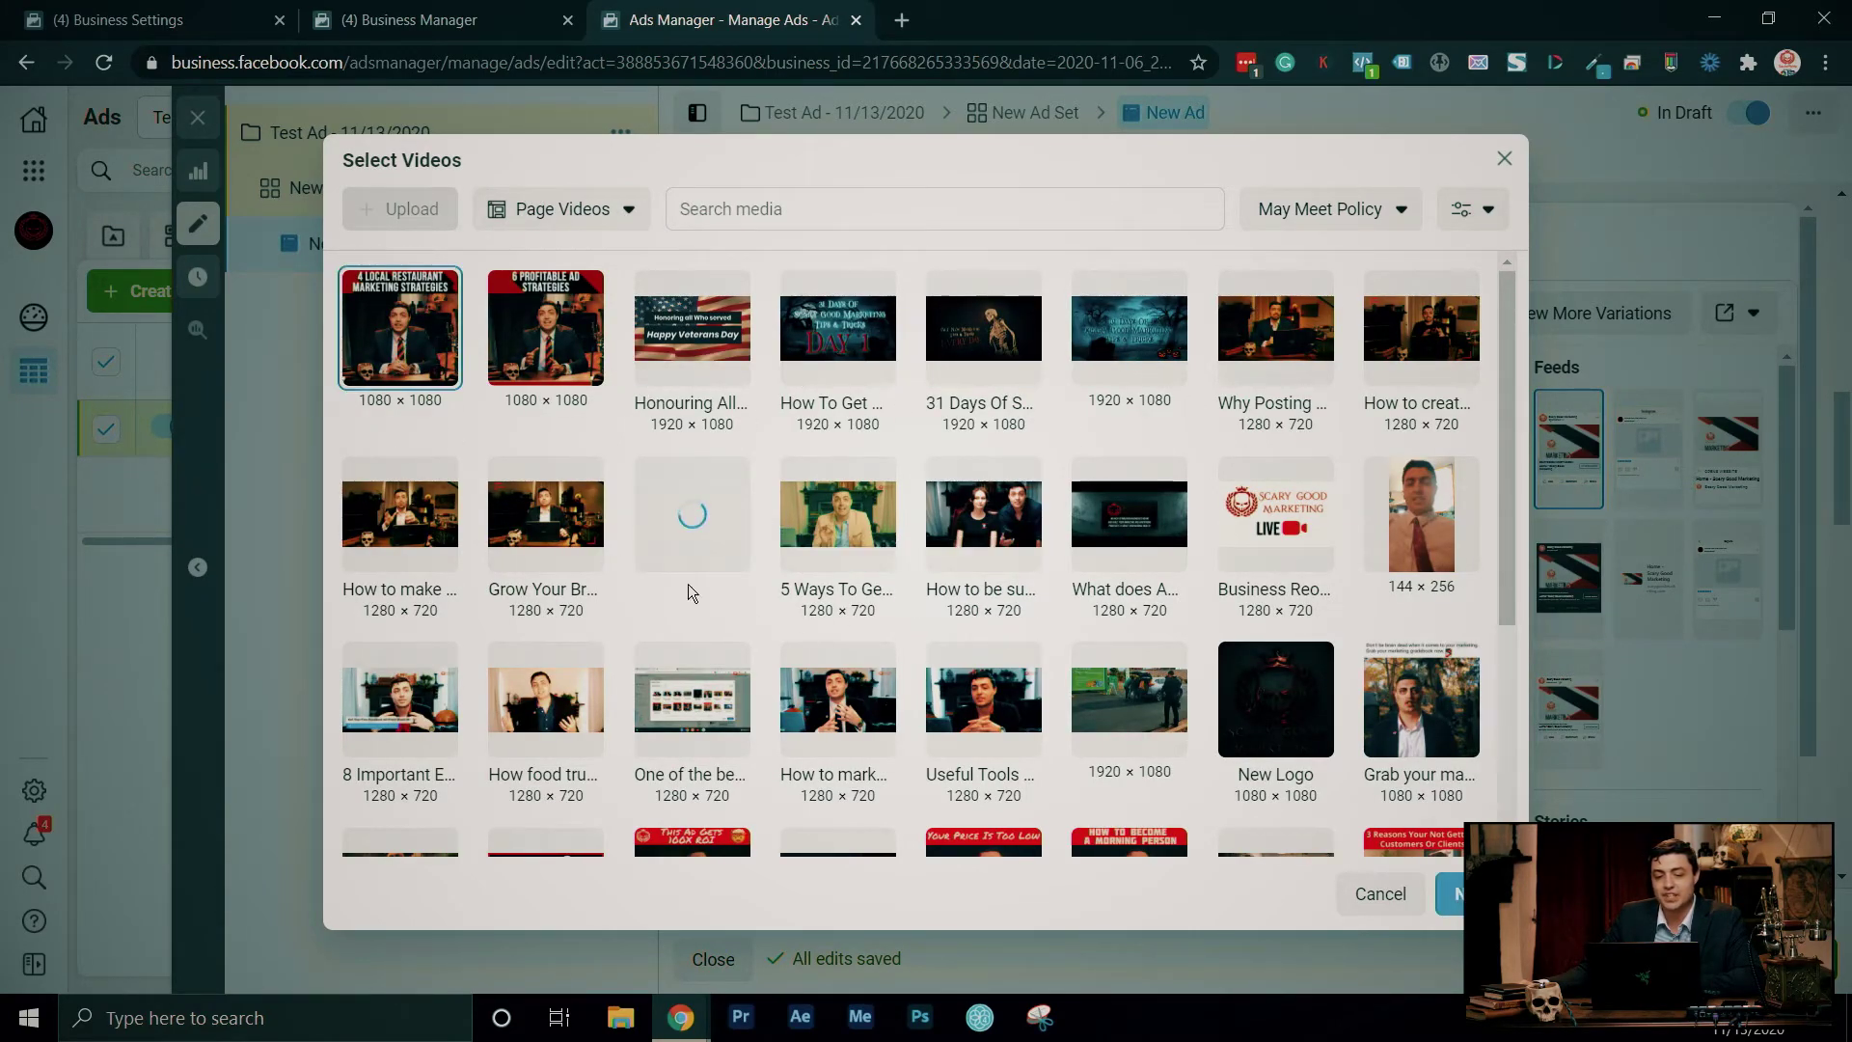
left_click(1451, 893)
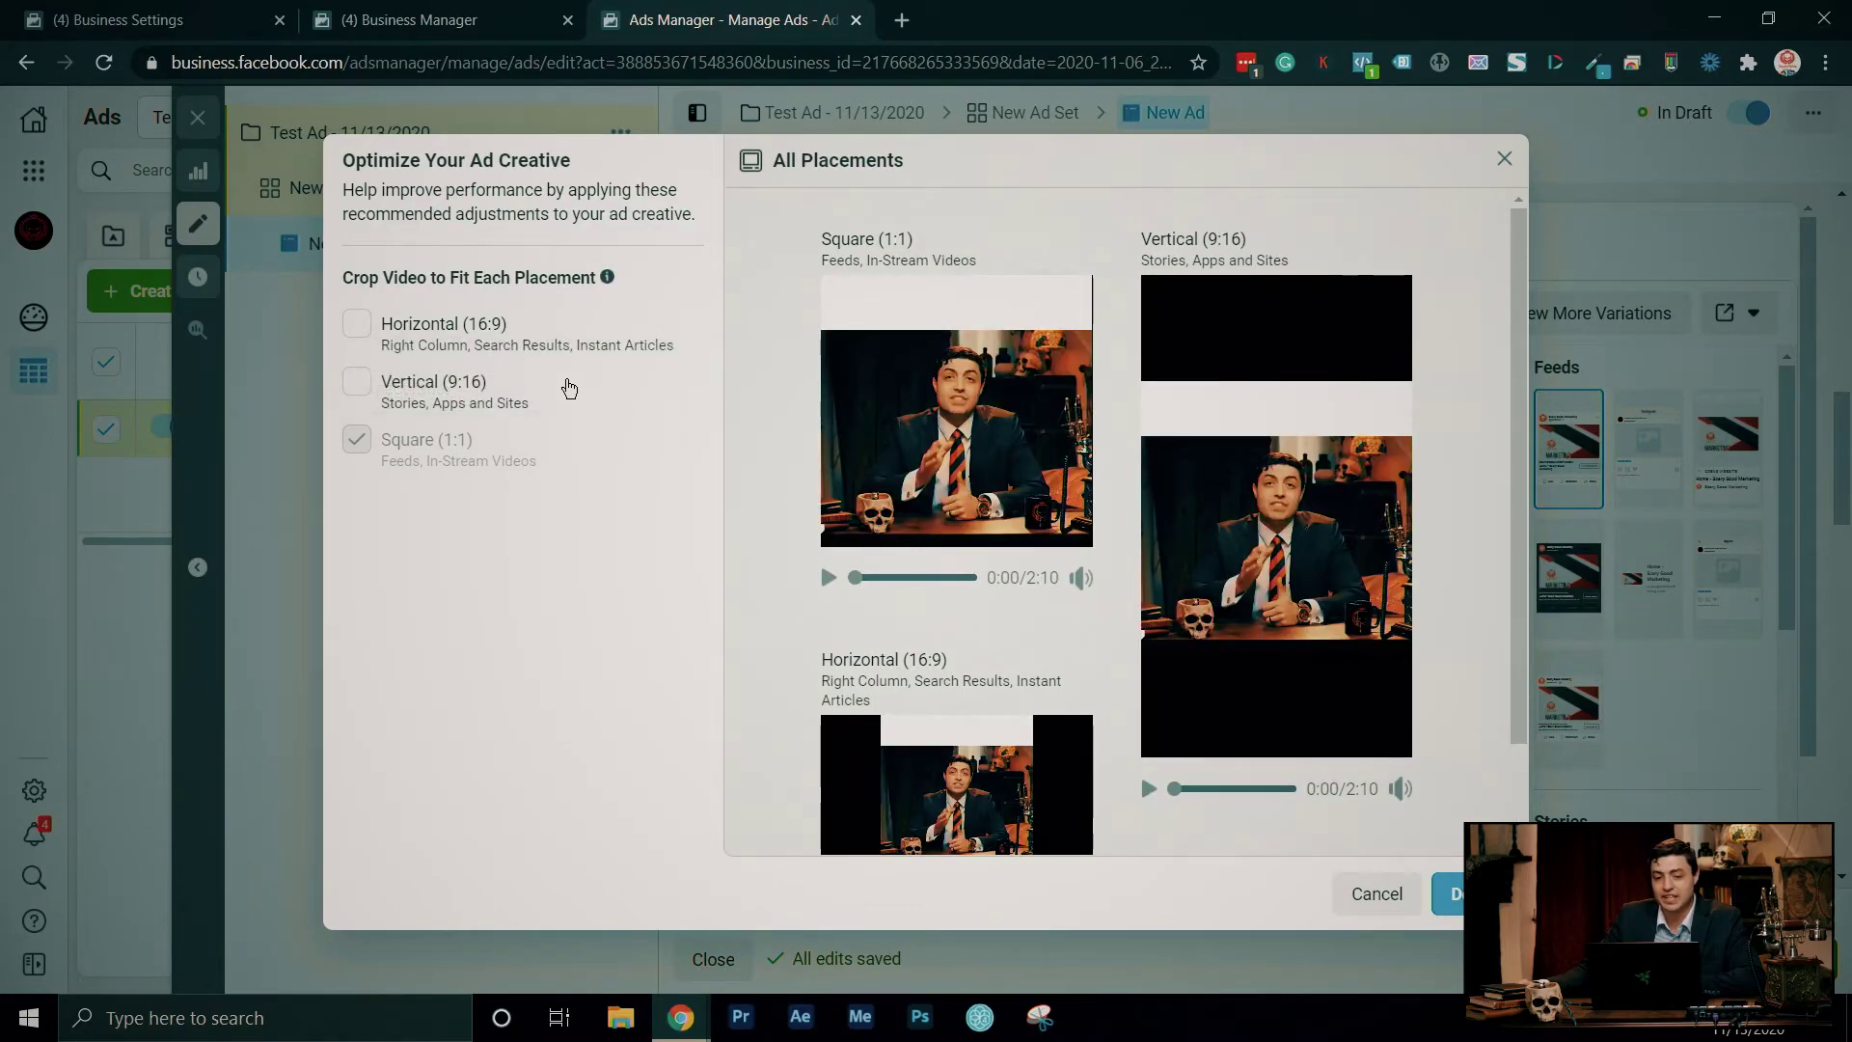
- Crop the video to fit the Vertical (9:16) and Horizontal (16:9) placements and apply it to the ad
mouse_move(1053, 435)
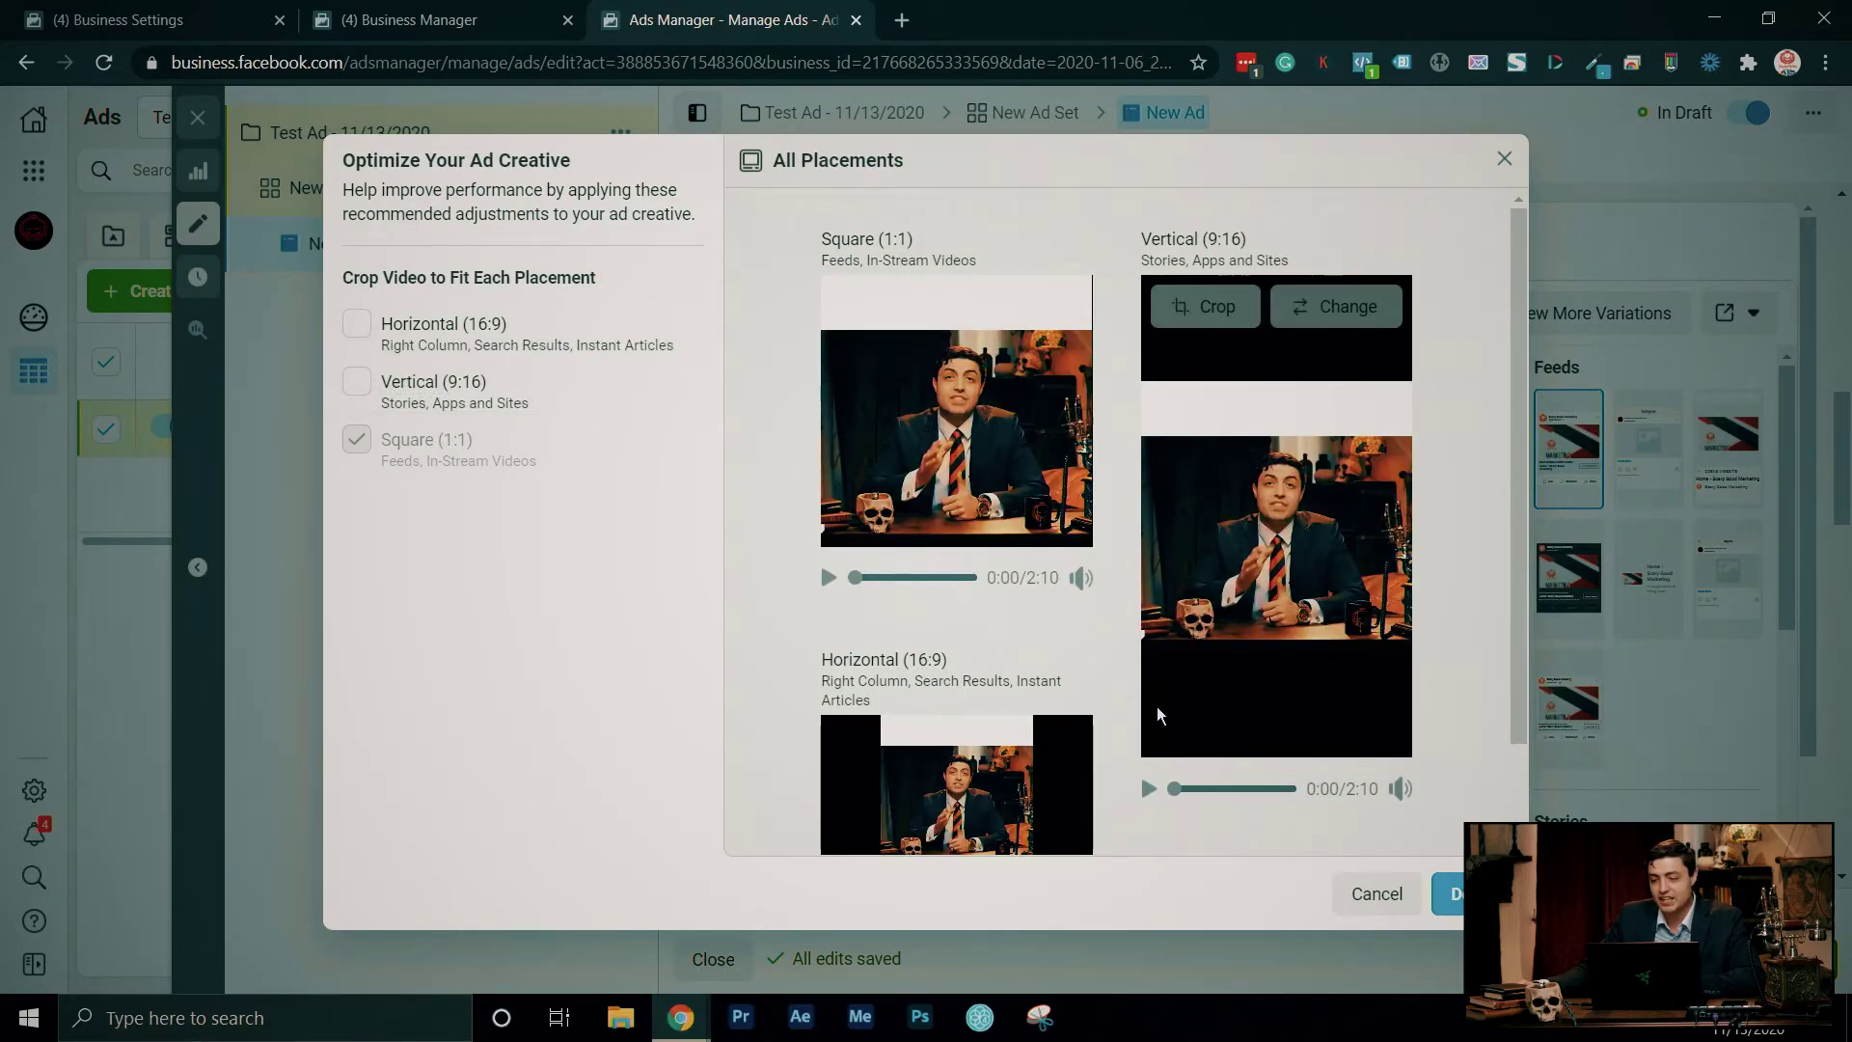
scroll(1090, 434, "down", 1)
scroll(965, 473, "up", 1)
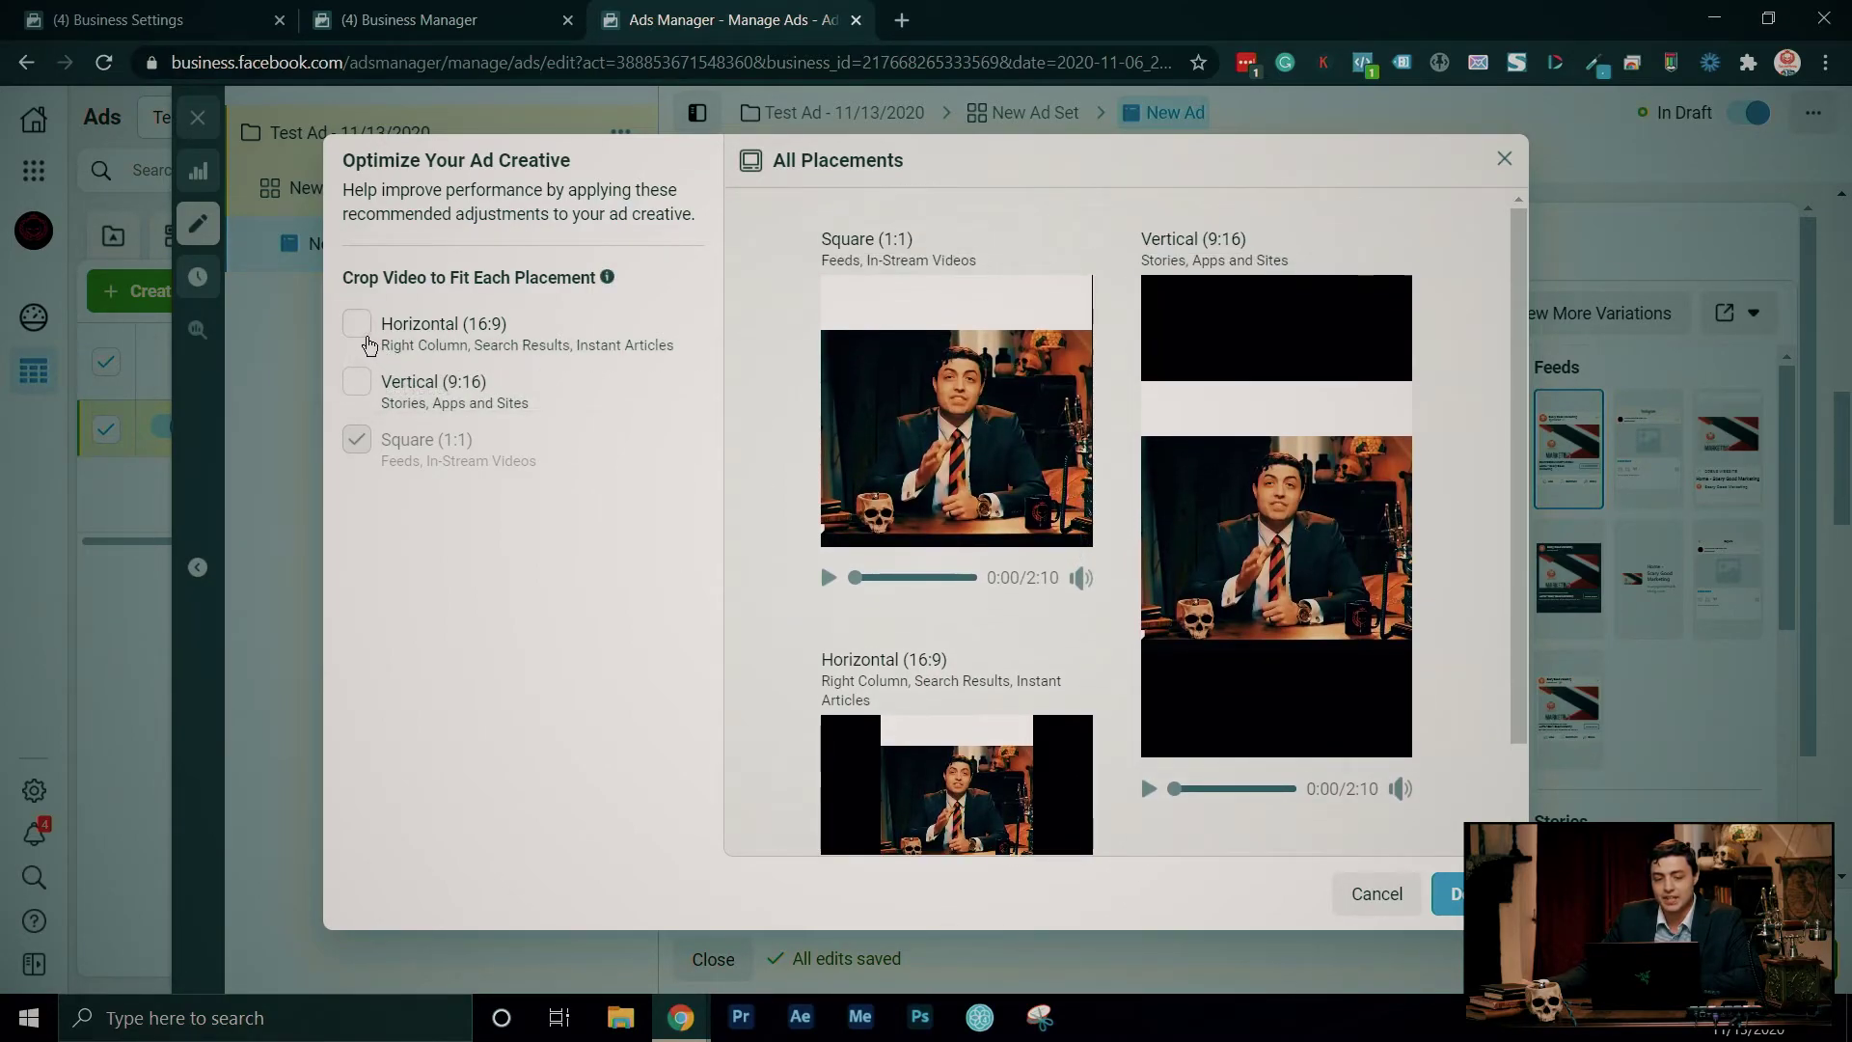
left_click(356, 384)
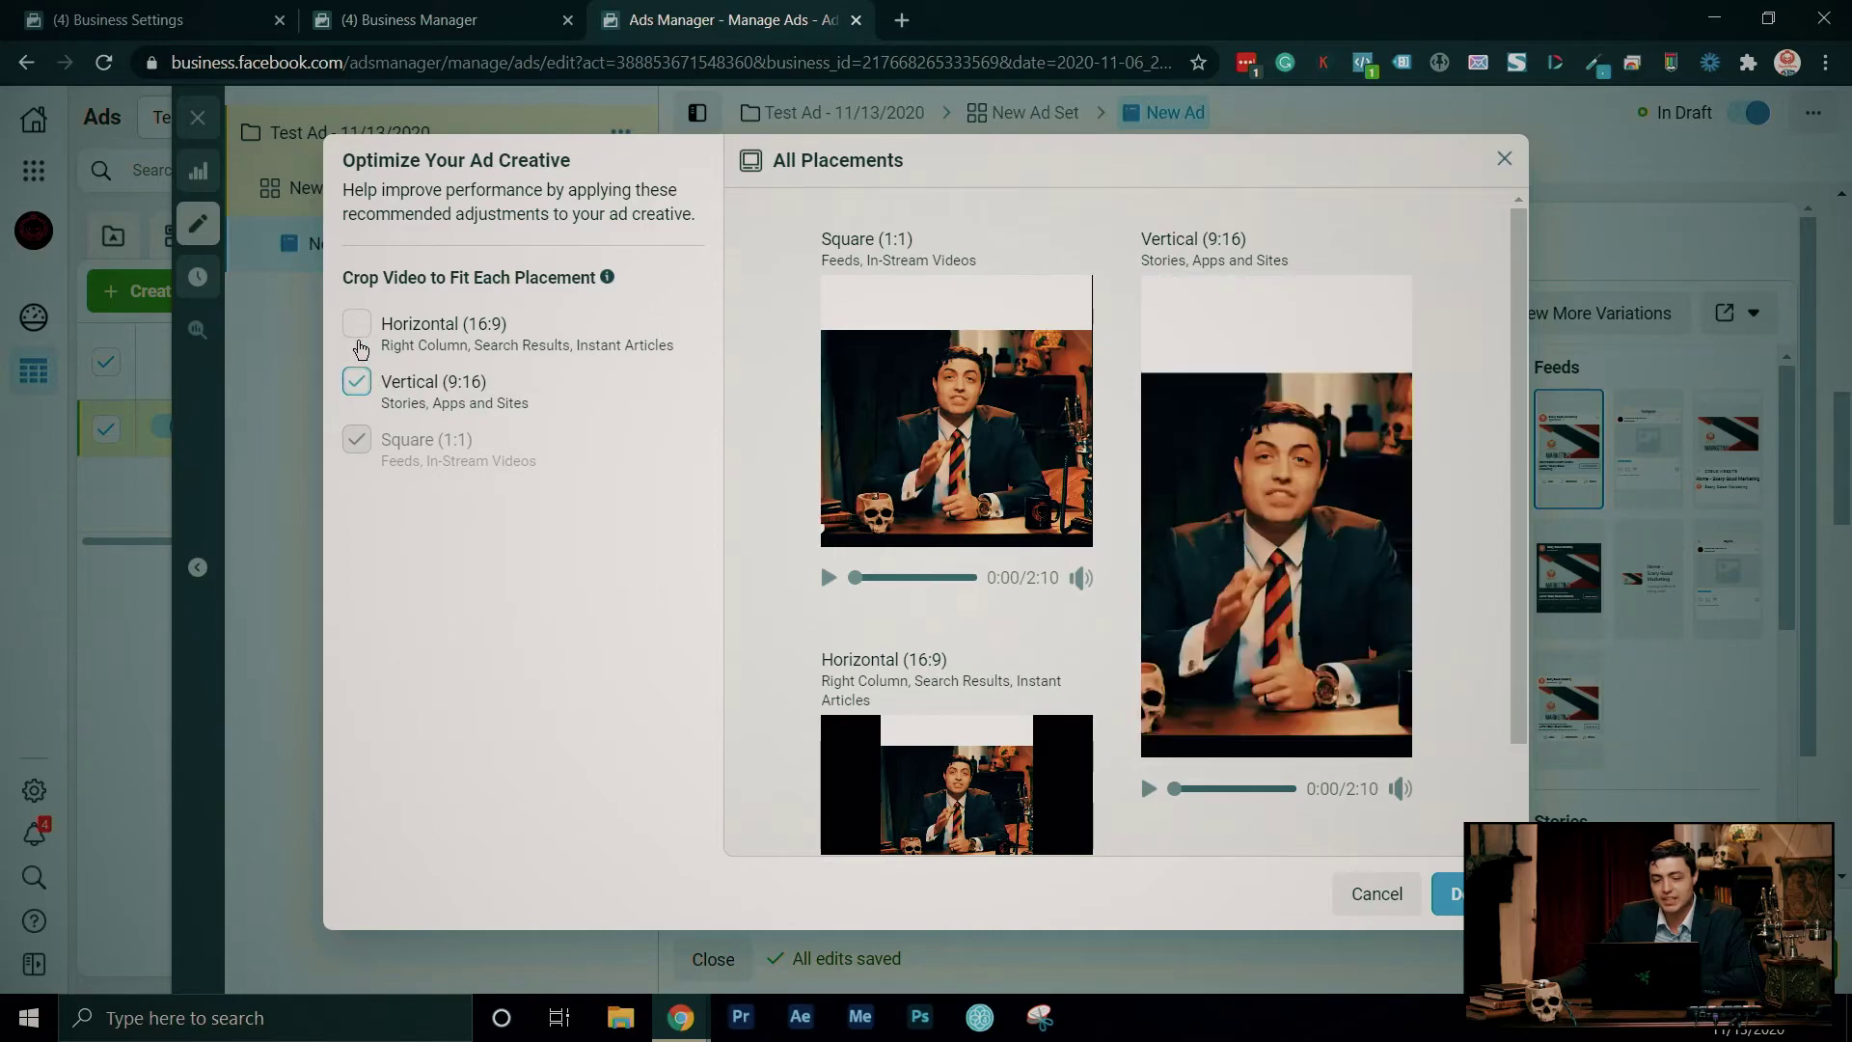
left_click(356, 323)
scroll(1137, 477, "down", 2)
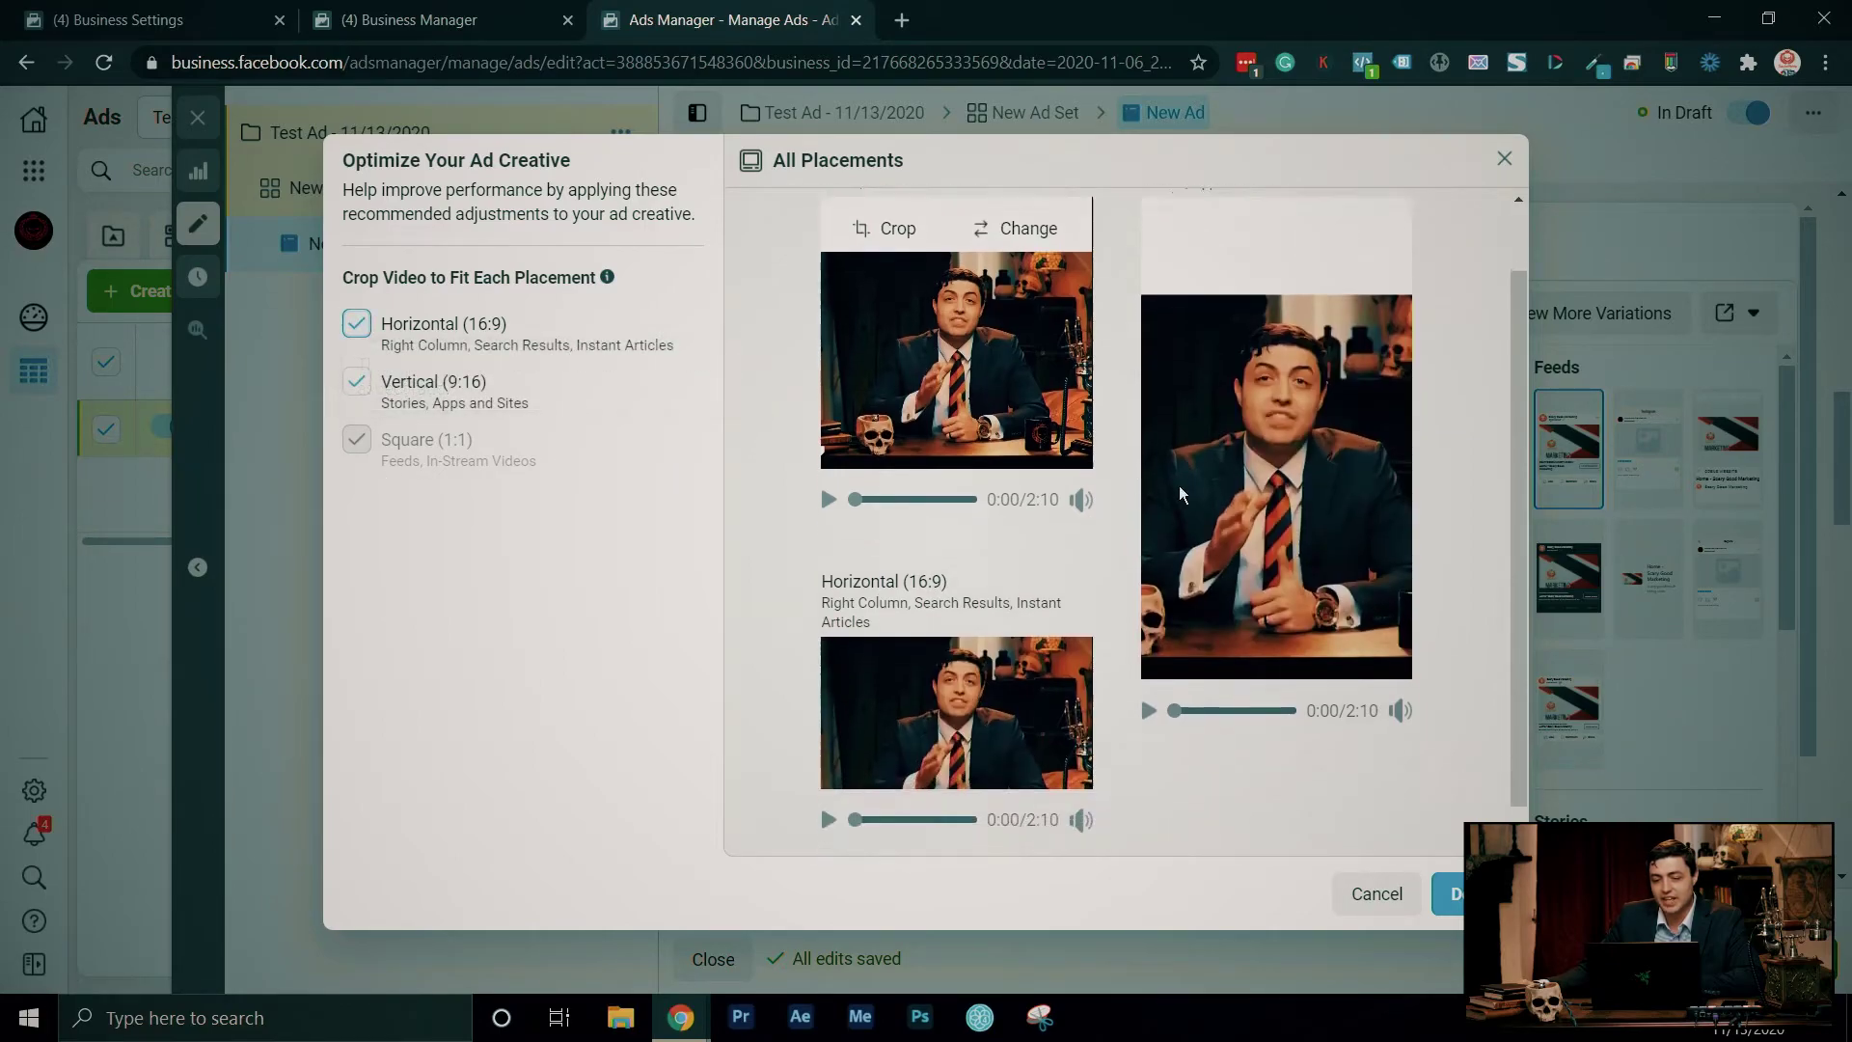
scroll(1375, 536, "up", 2)
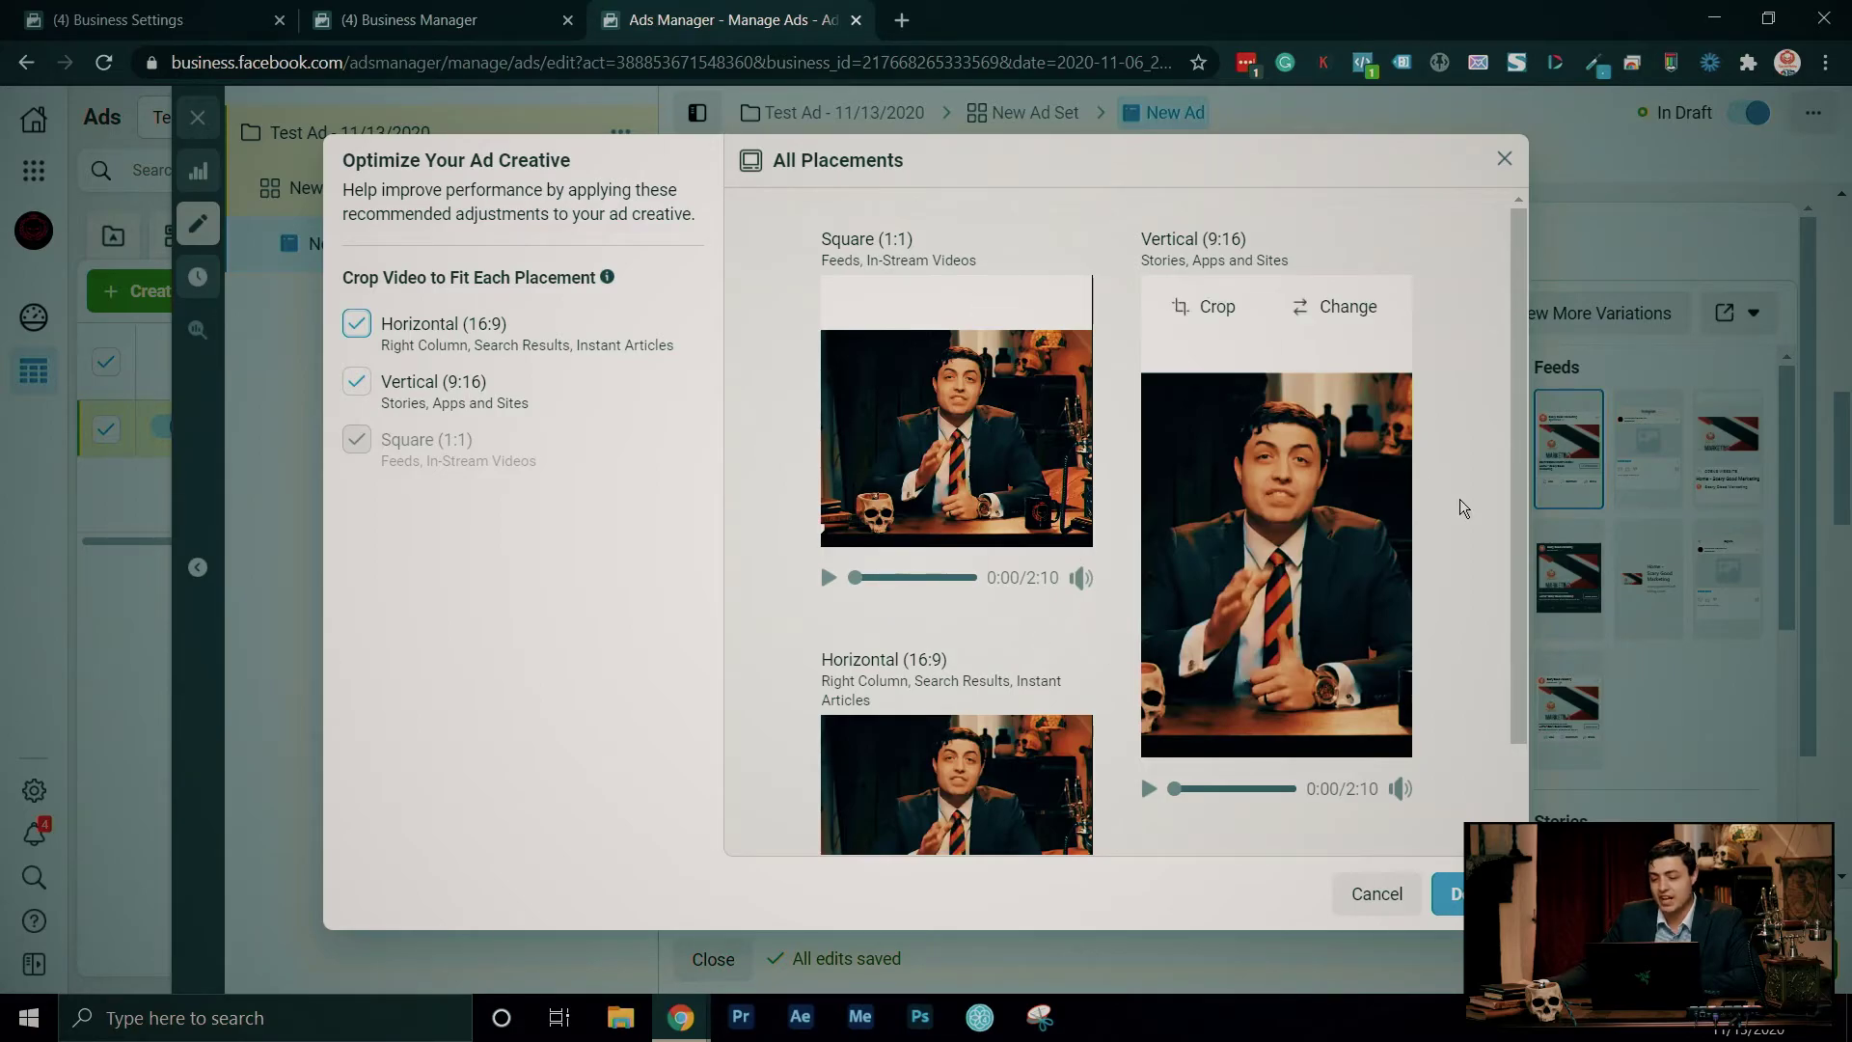
left_click(1447, 893)
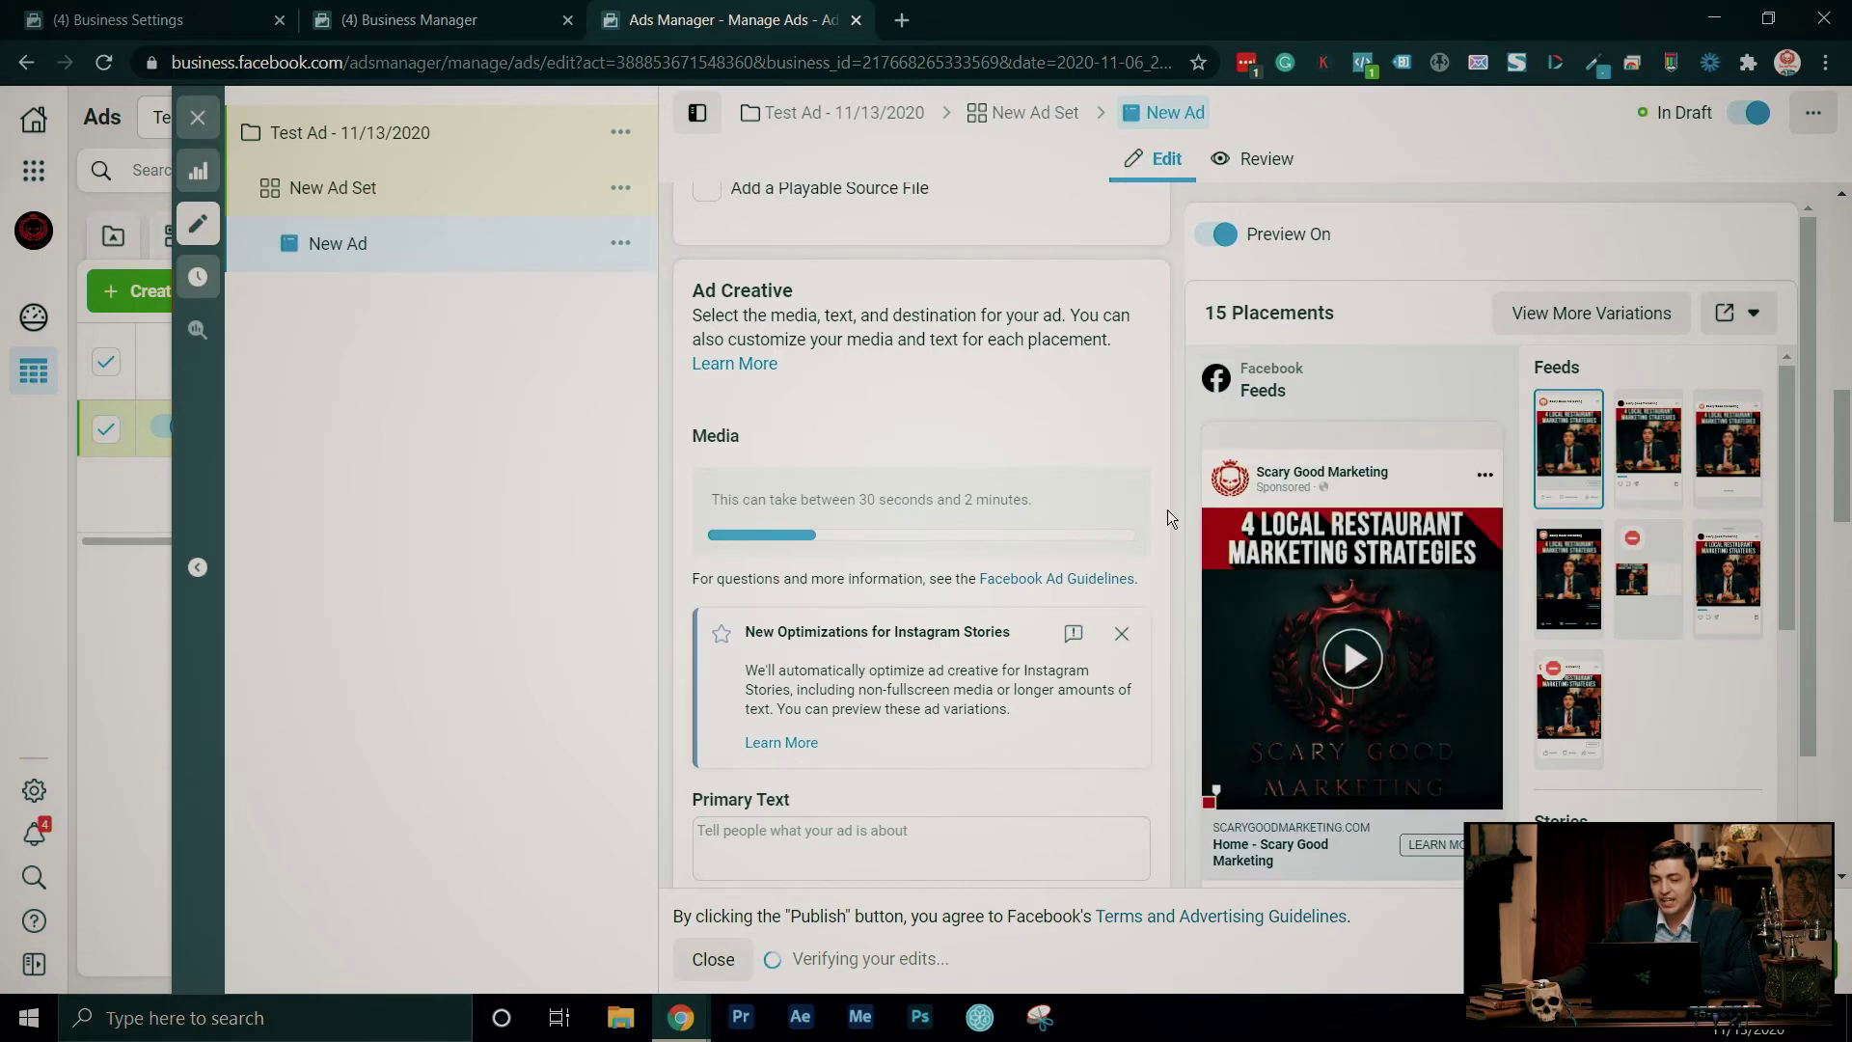
- Check the ad's verification notice about the payment method and collapse it
scroll(1167, 518, "down", 1)
scroll(1524, 591, "down", 1)
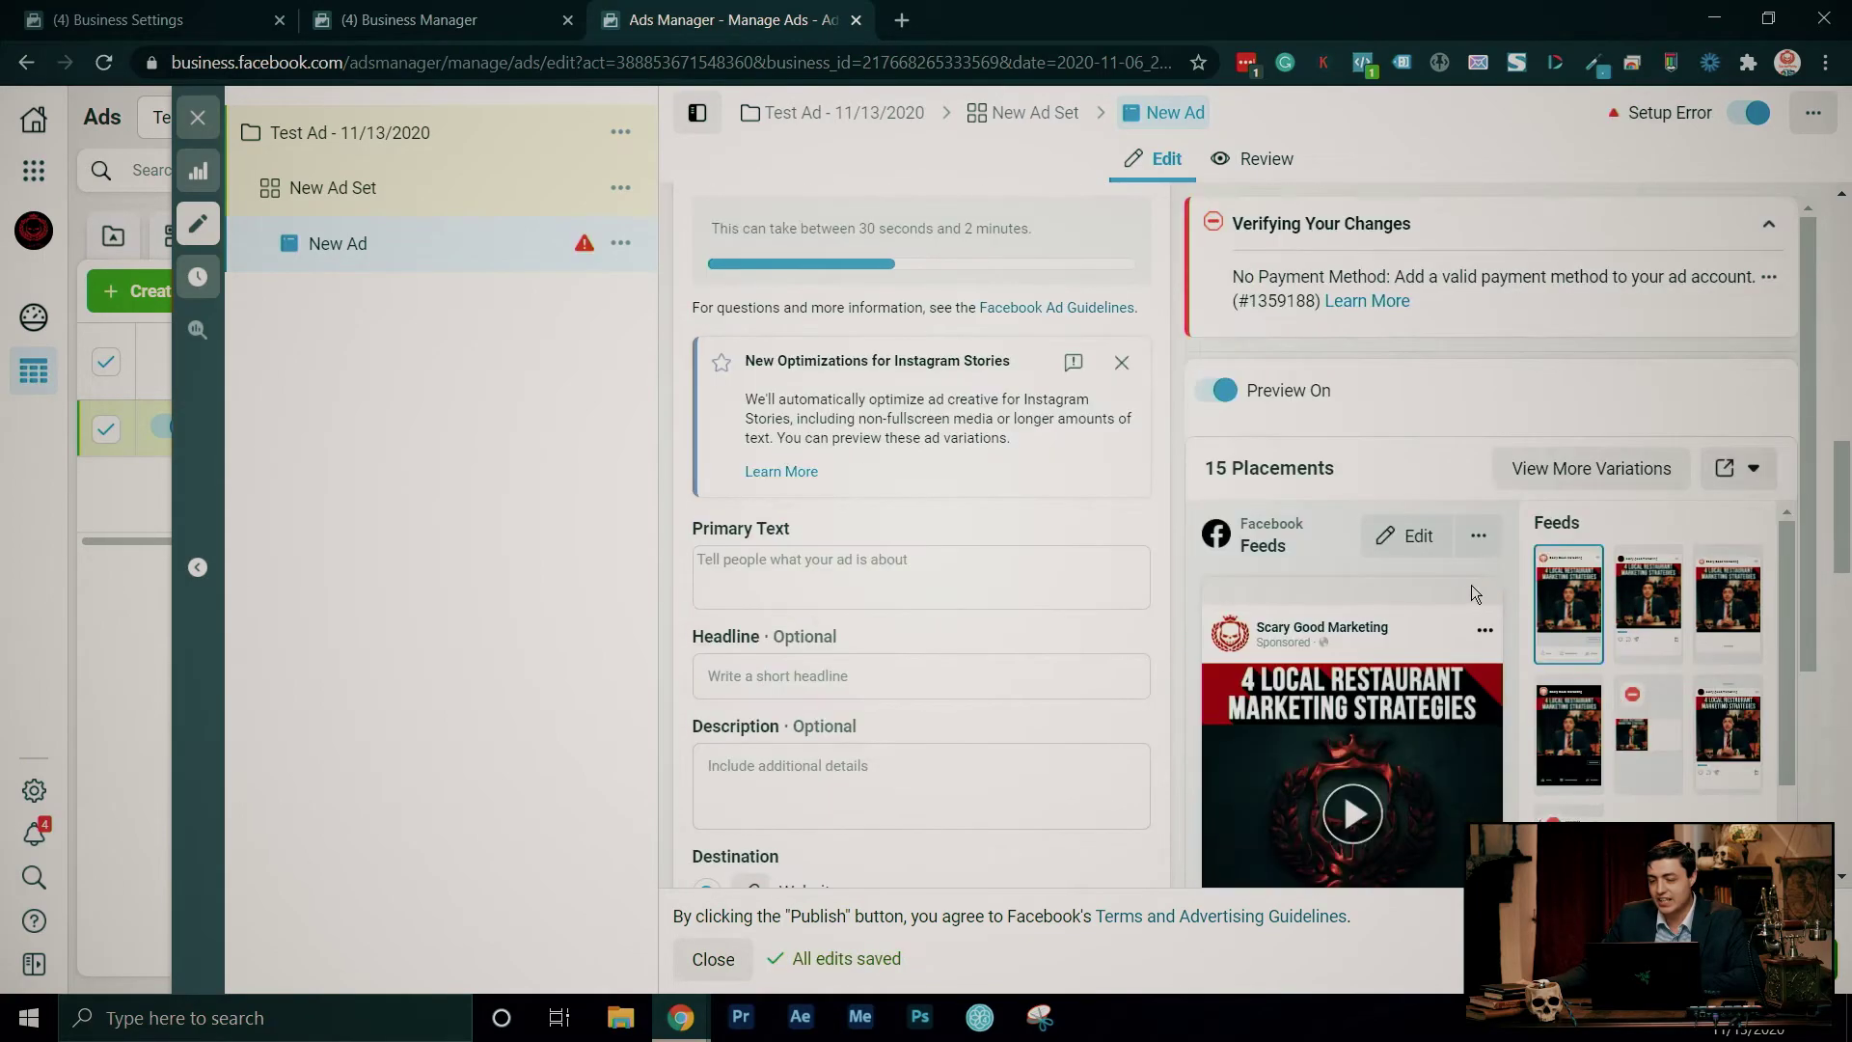
scroll(1476, 588, "up", 2)
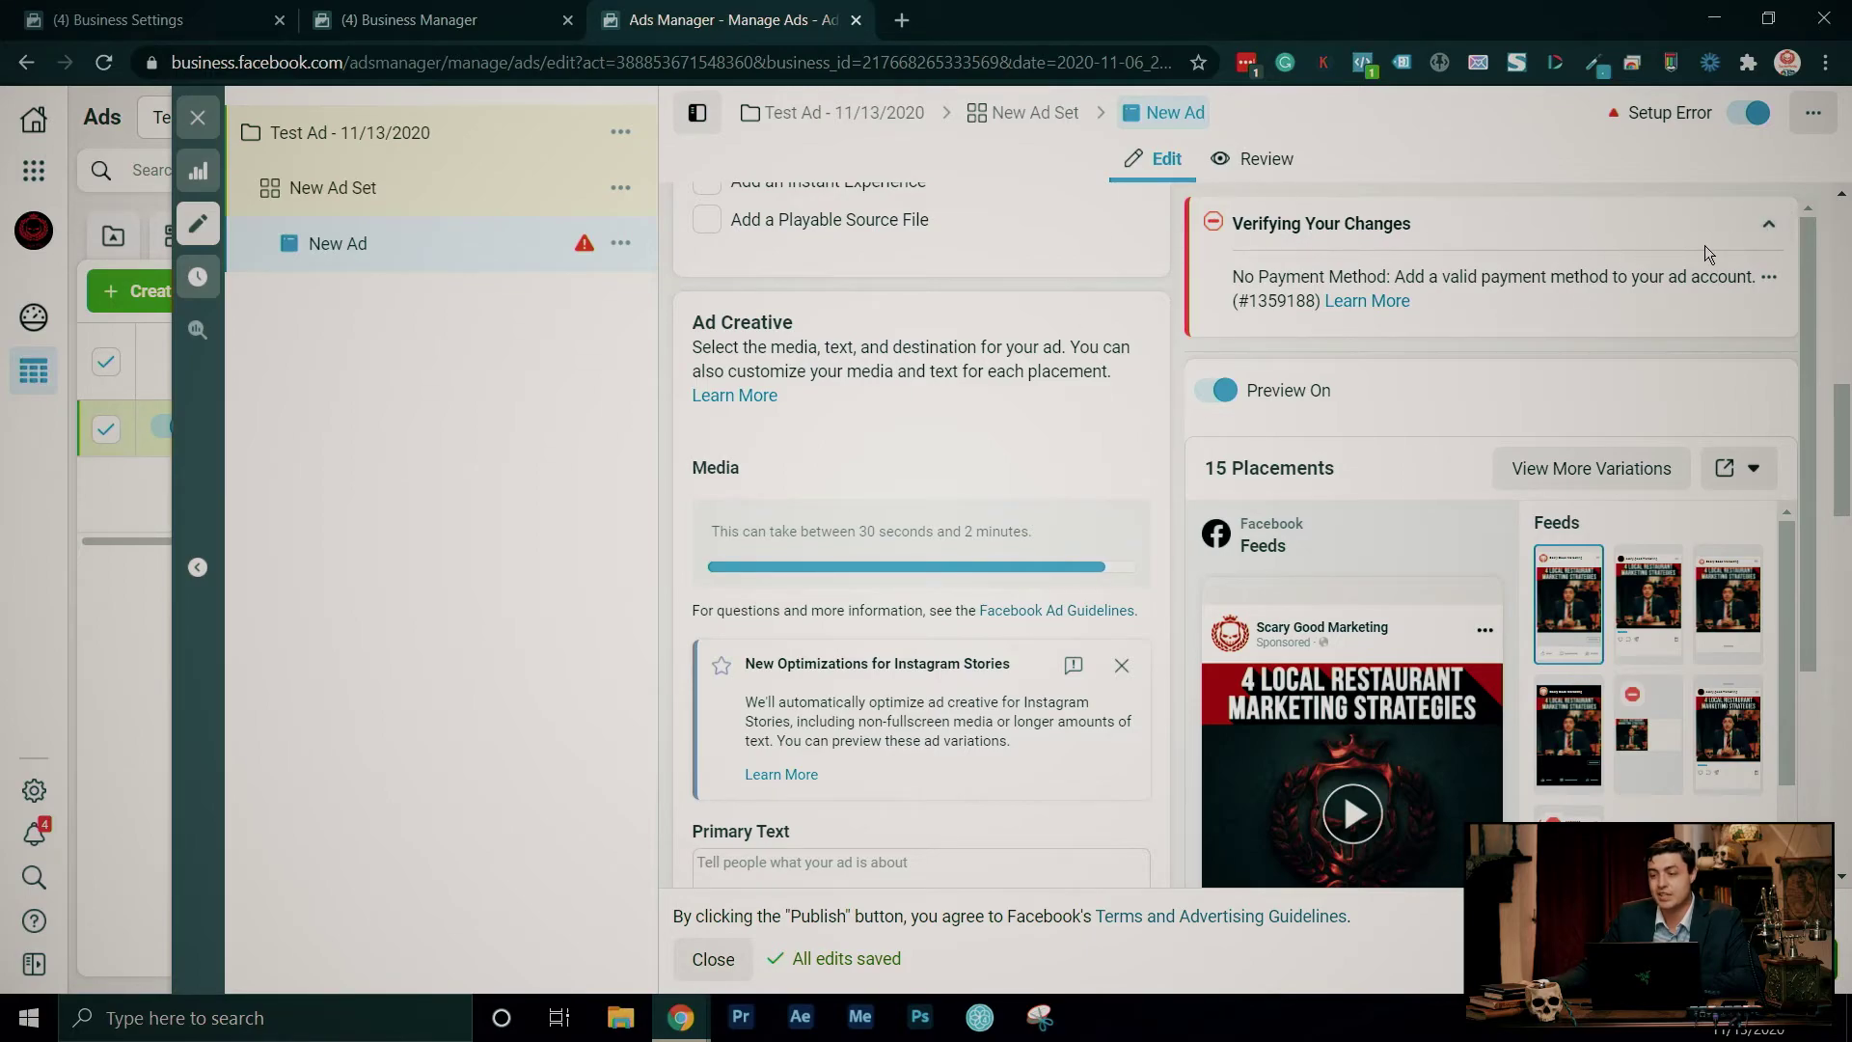
left_click(1768, 225)
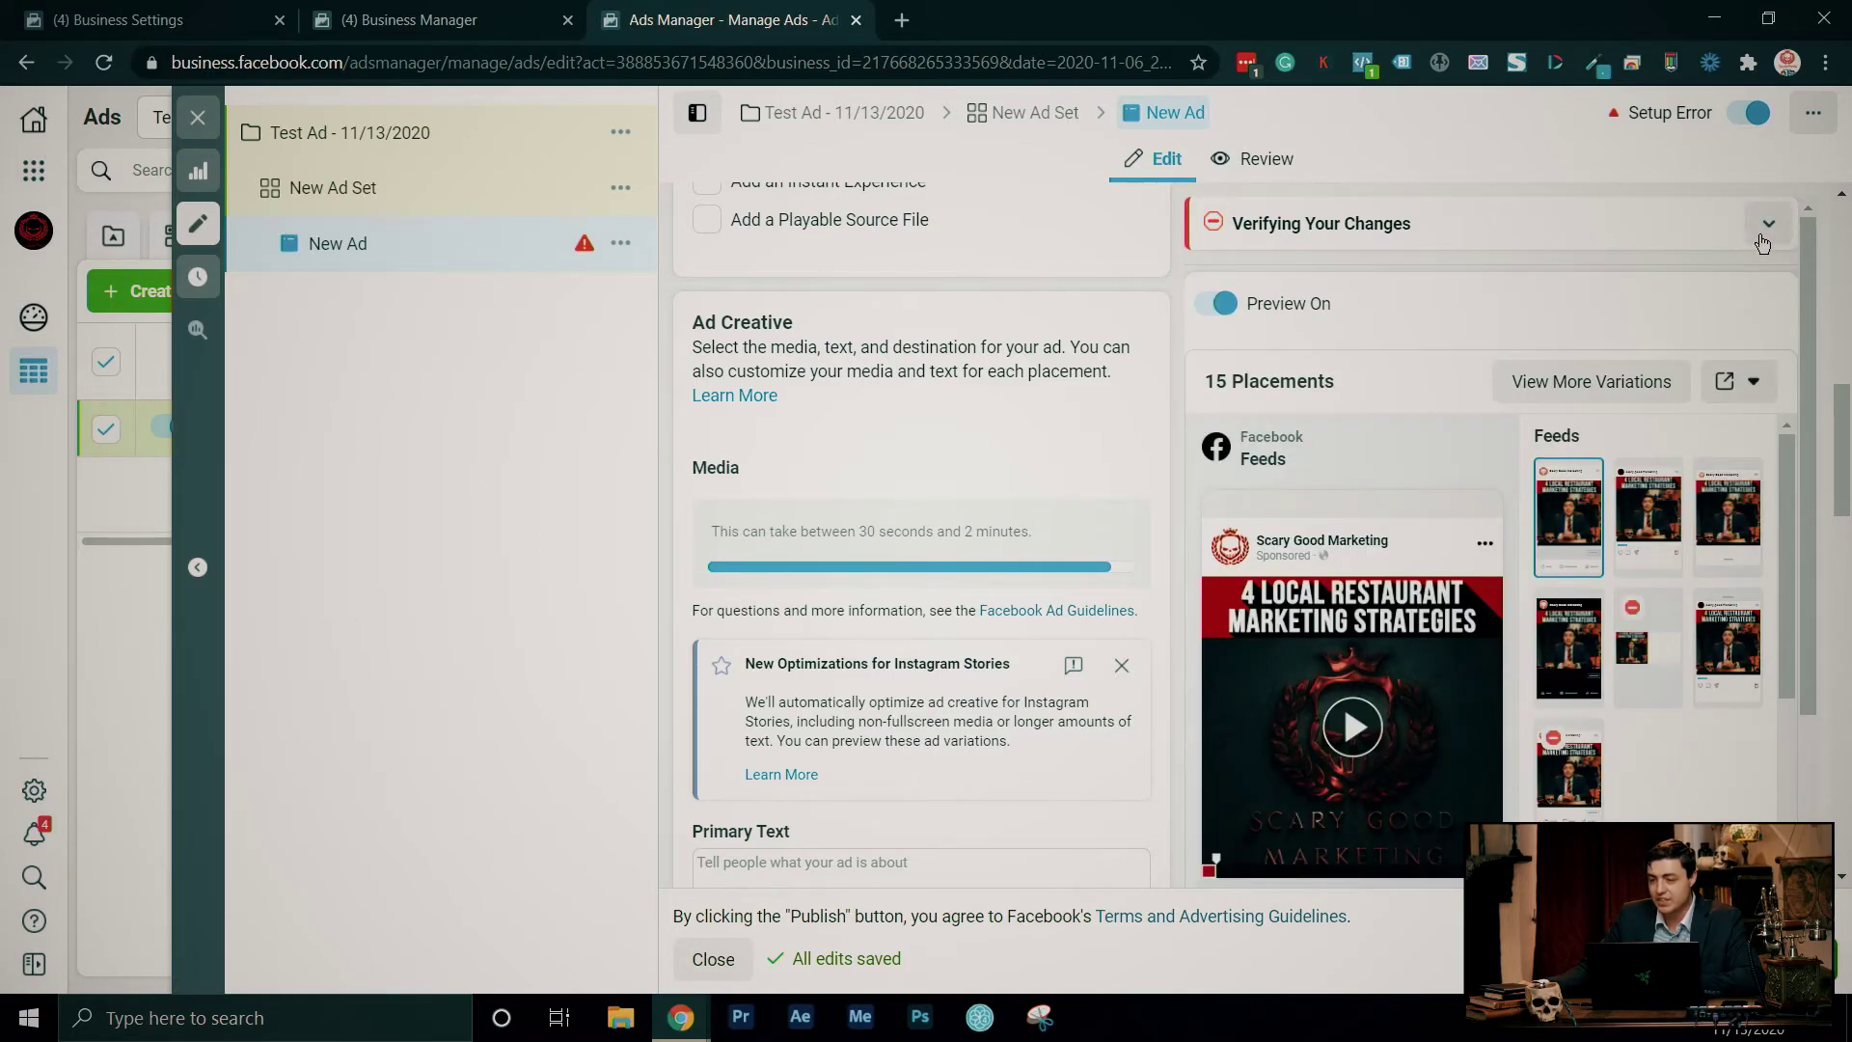
left_click(1765, 229)
left_click(1771, 230)
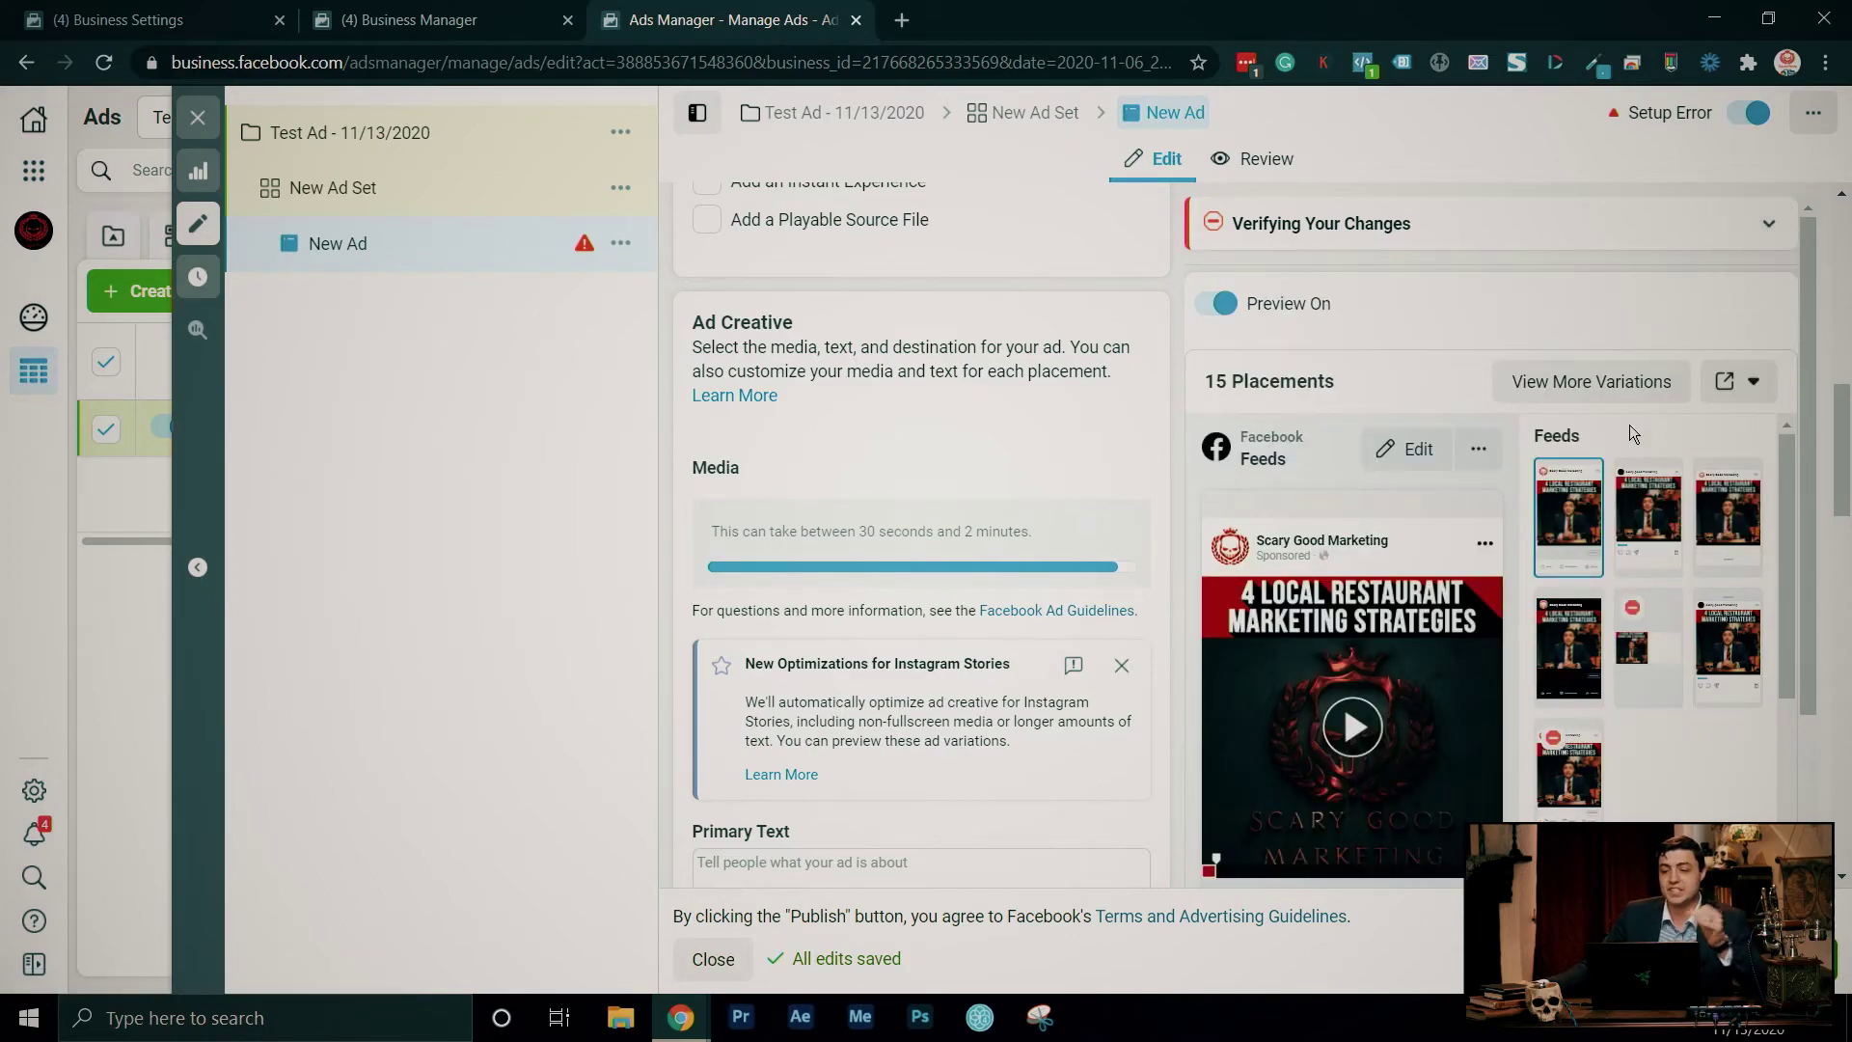
- Enter "Ad copy" as the ad's primary text and "Ad Headline" as its headline, and dismiss the Grammarly pop-up over the description
scroll(1161, 531, "down", 1)
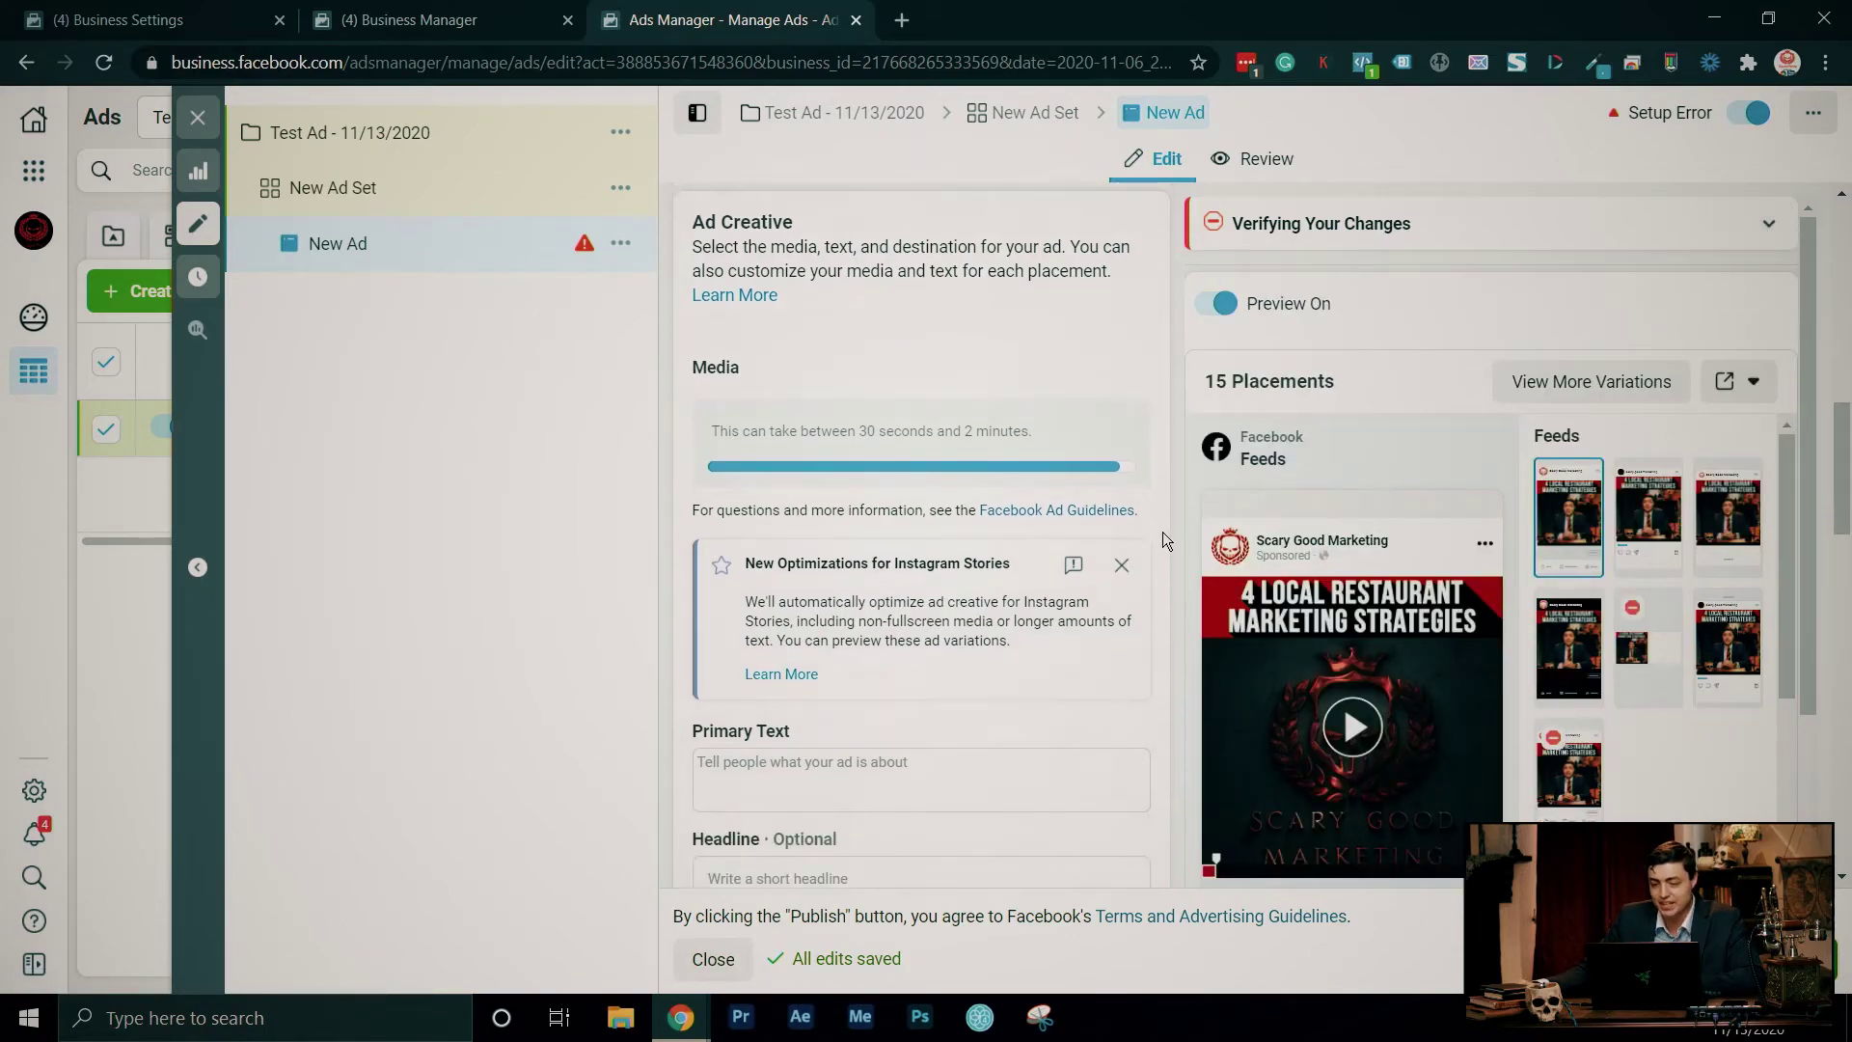
scroll(1161, 531, "down", 3)
scroll(1800, 467, "down", 3)
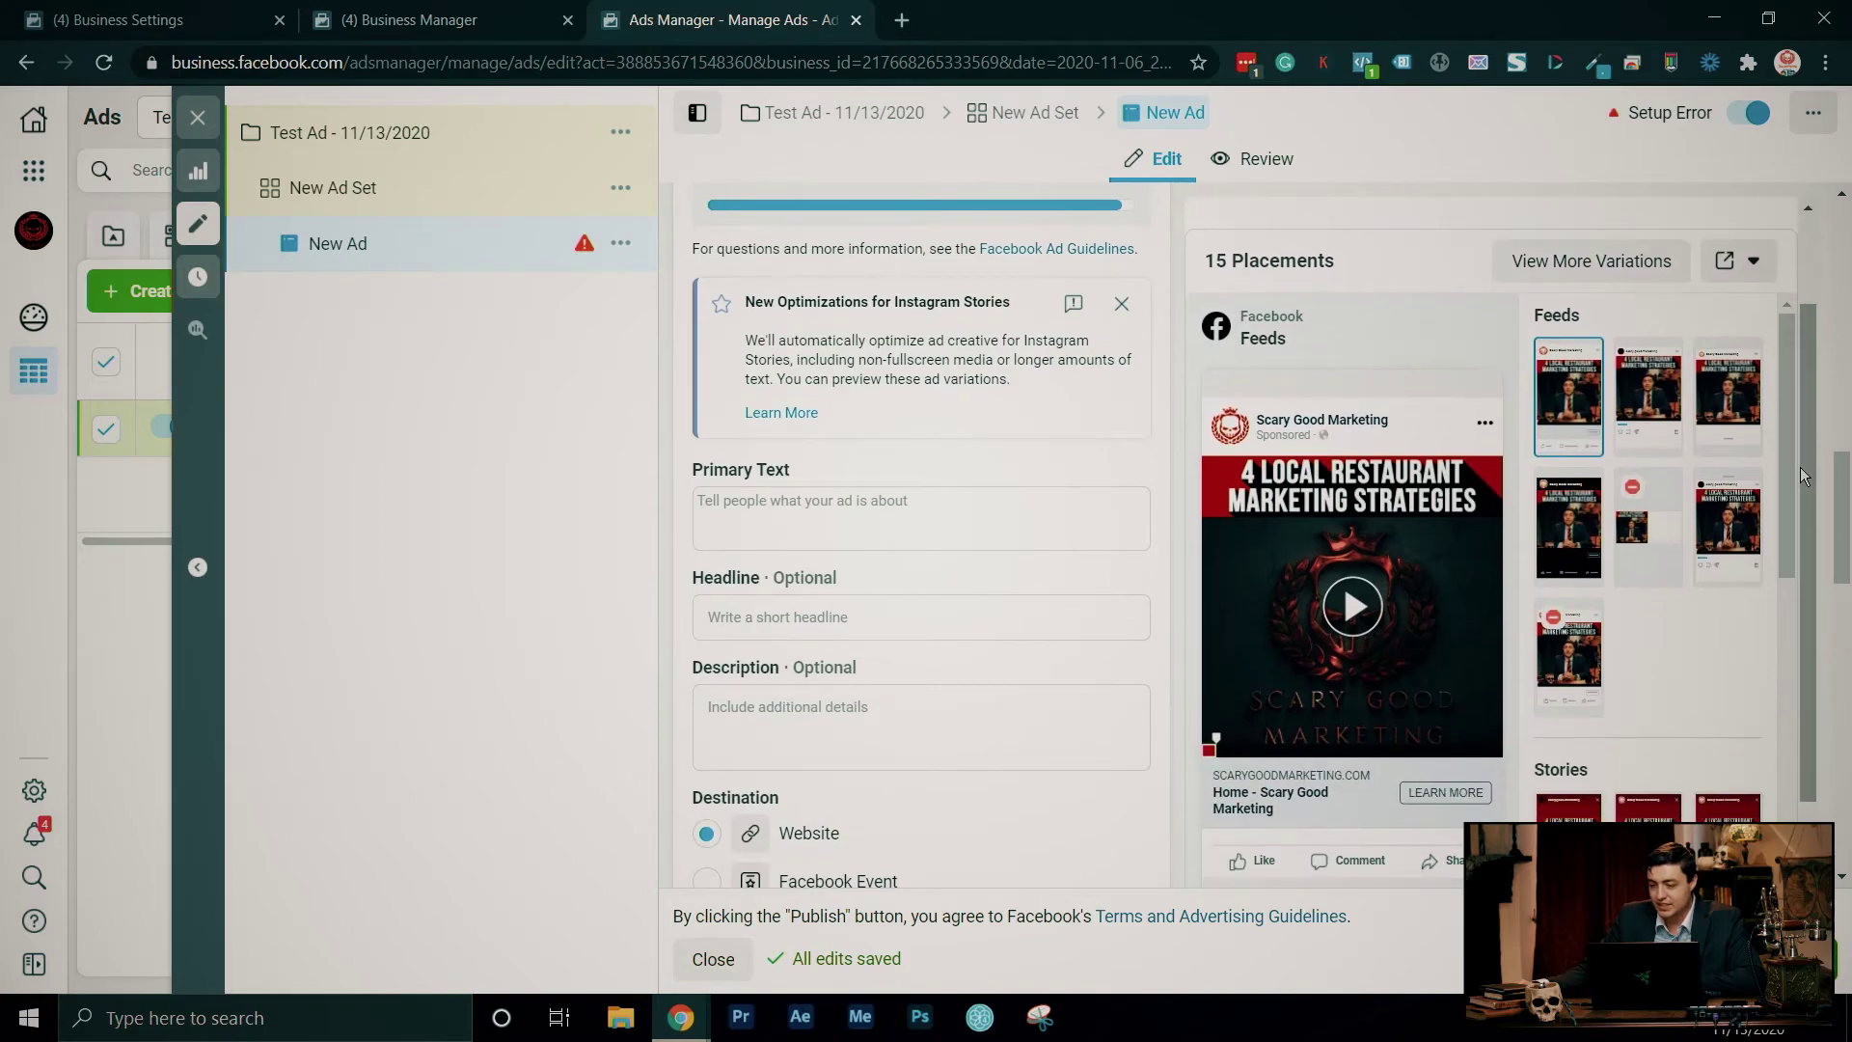
left_click(766, 372)
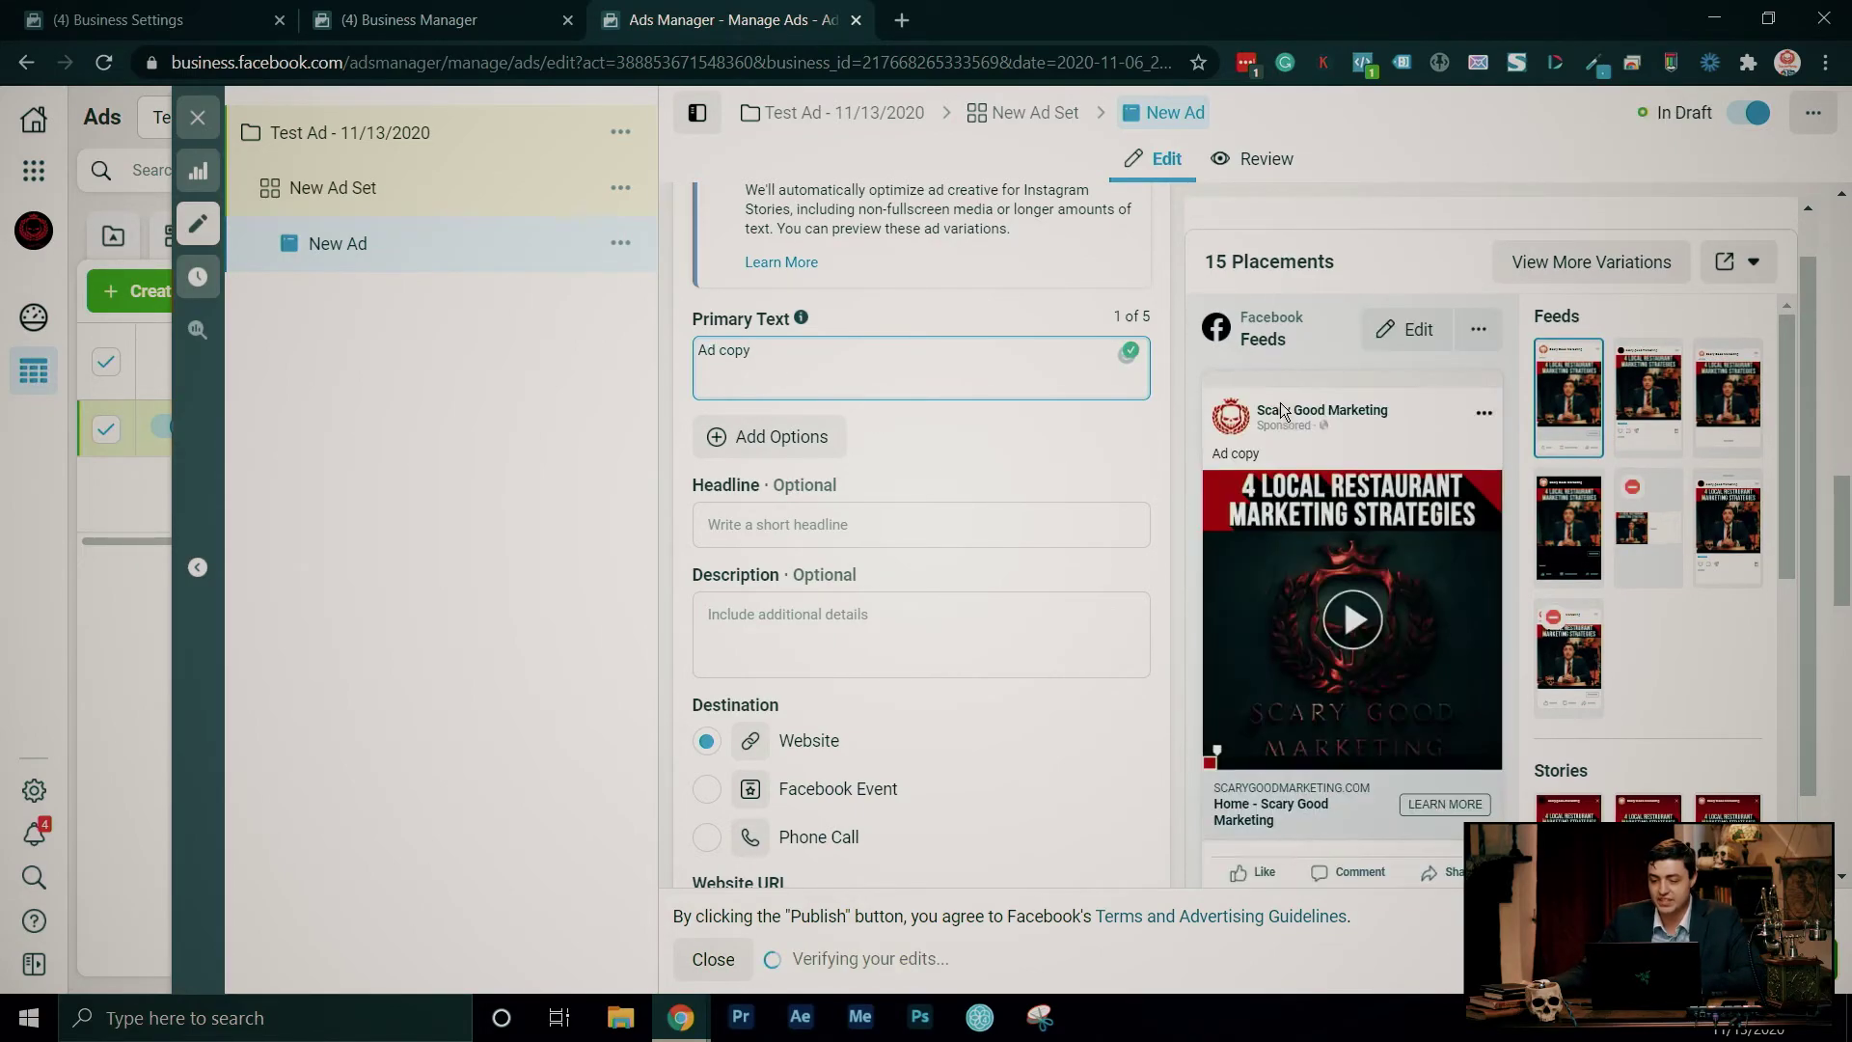
left_click(841, 526)
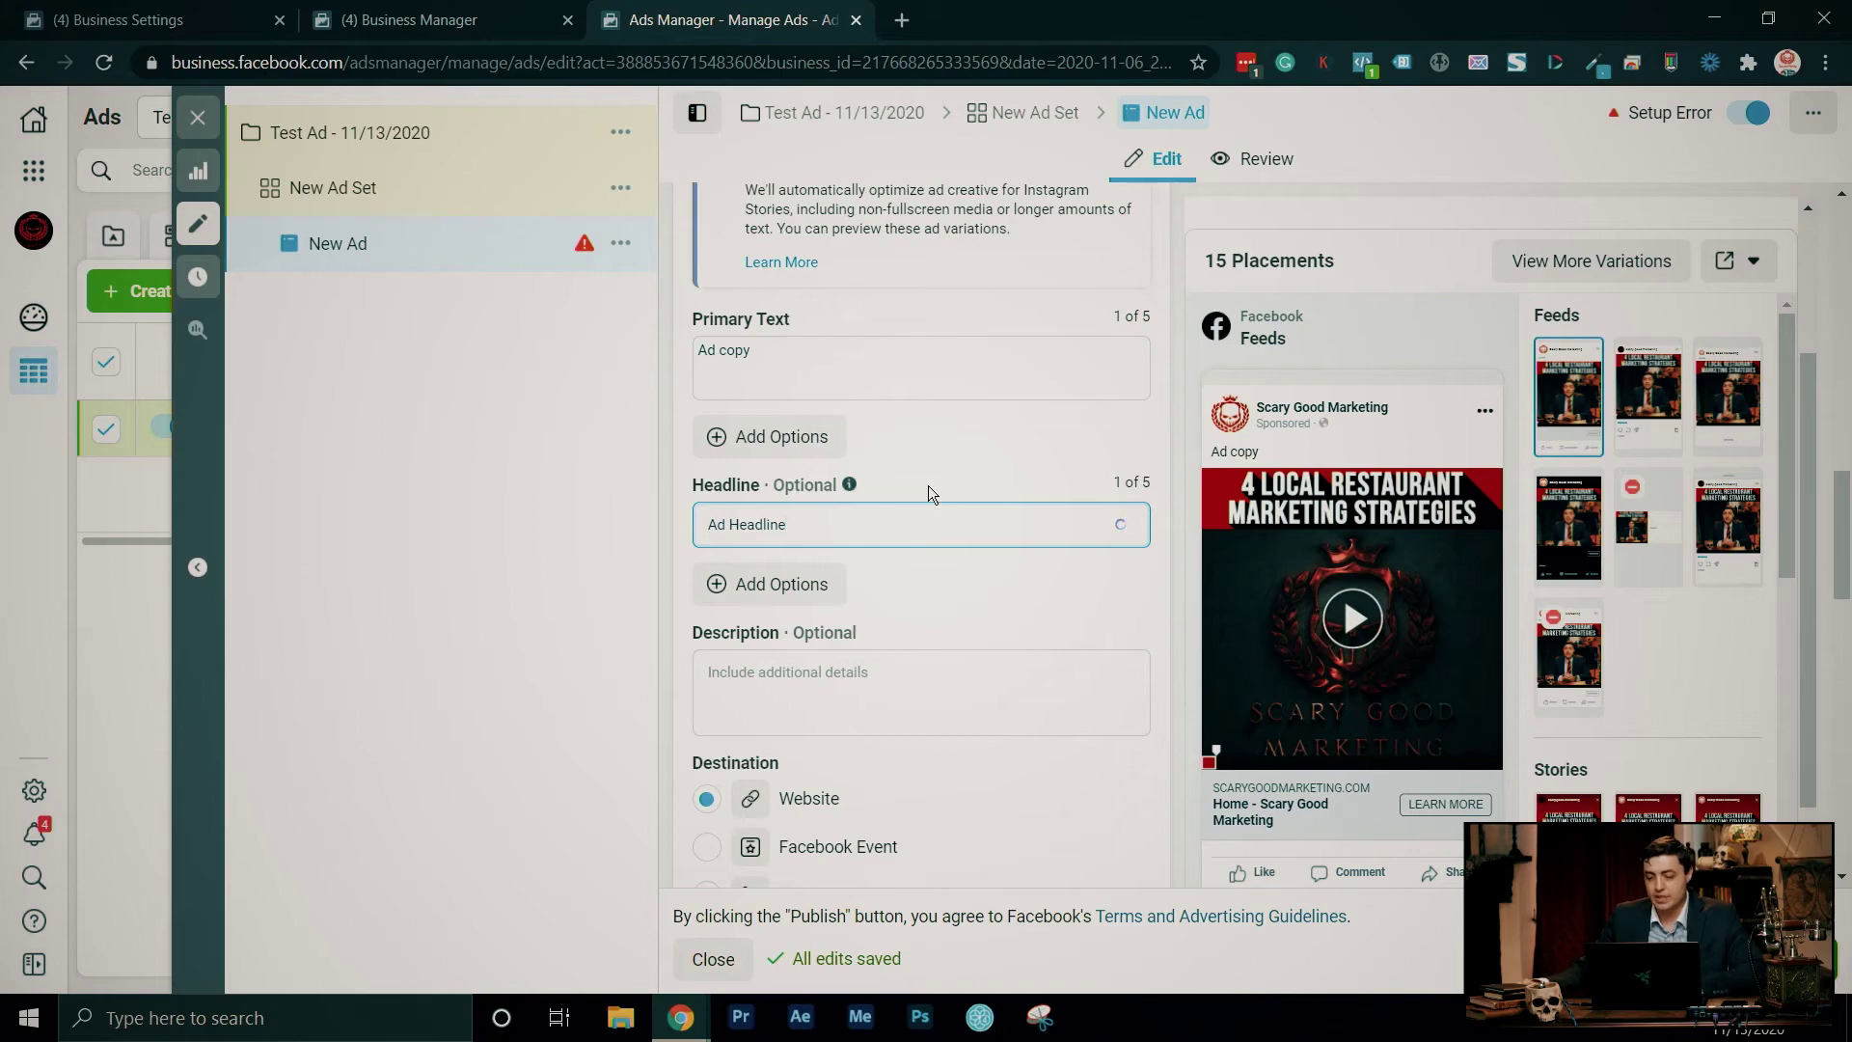
left_click(940, 659)
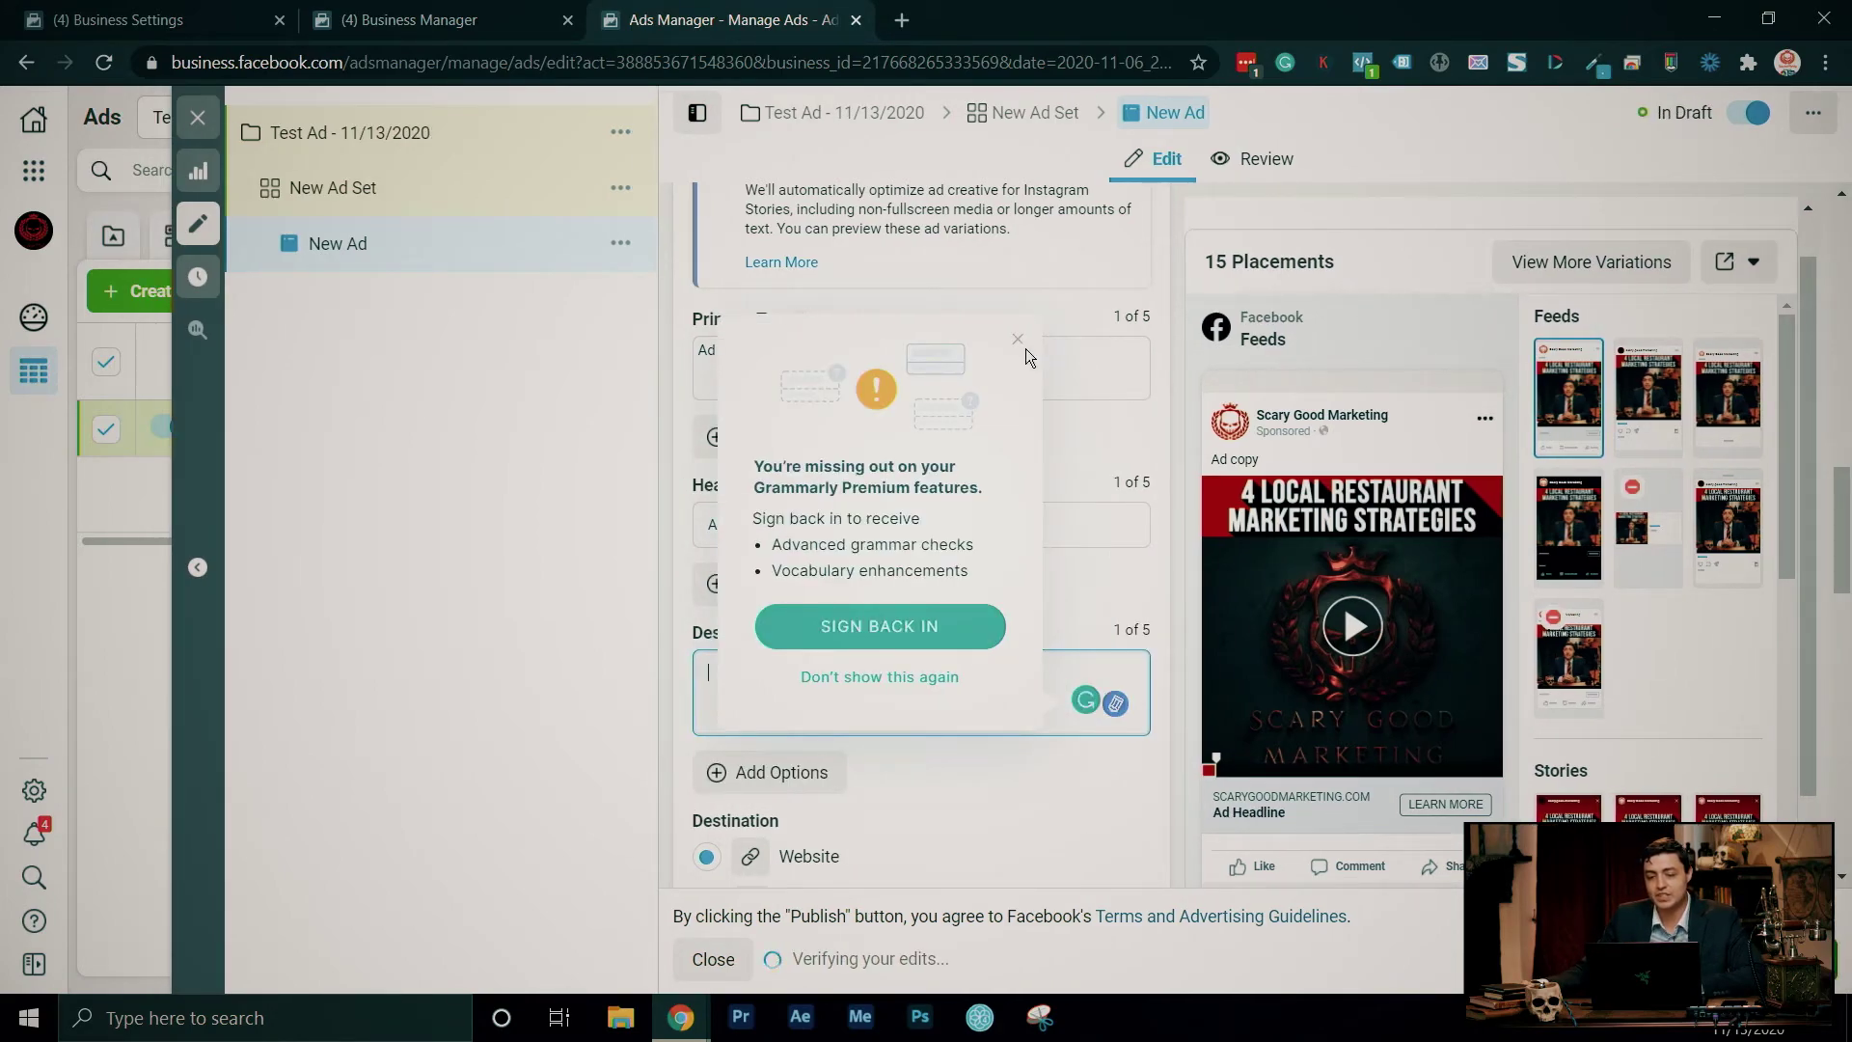
left_click(1018, 339)
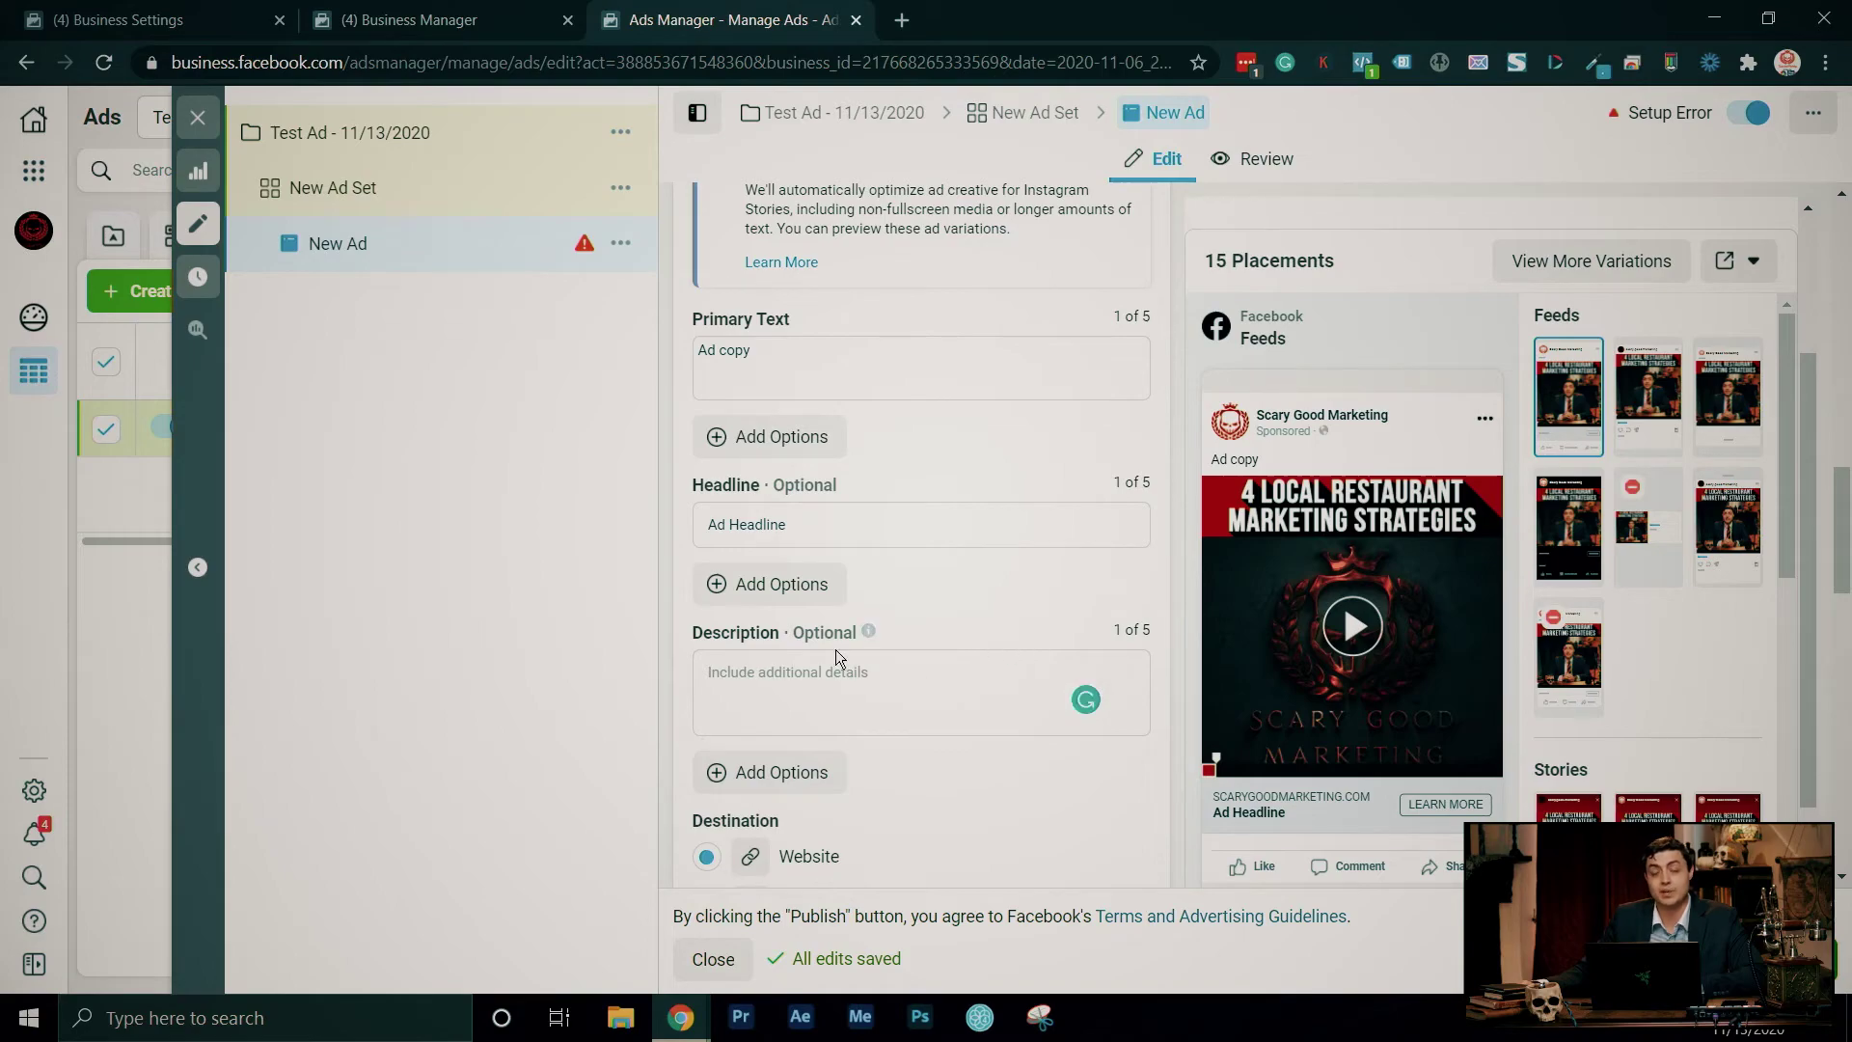
- Set the ad's call to action to Watch More
scroll(1165, 595, "down", 1)
scroll(1166, 598, "down", 4)
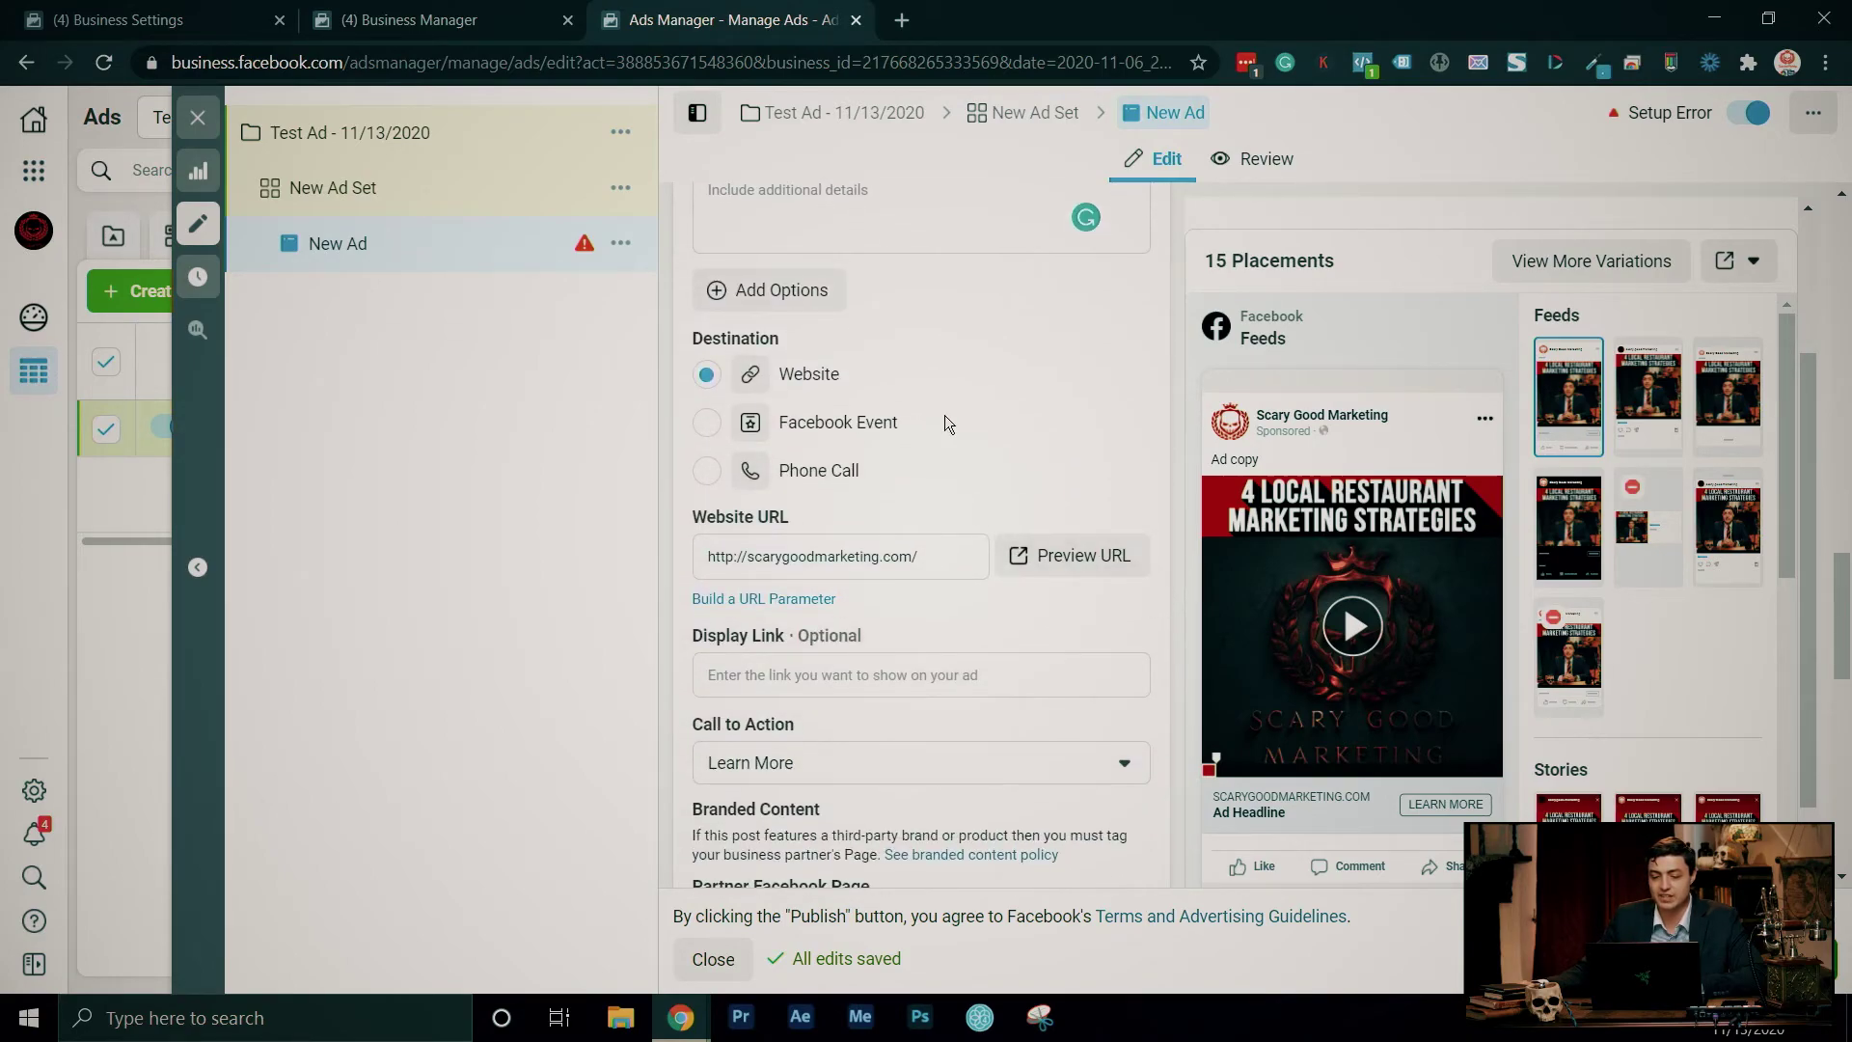
scroll(1076, 611, "down", 1)
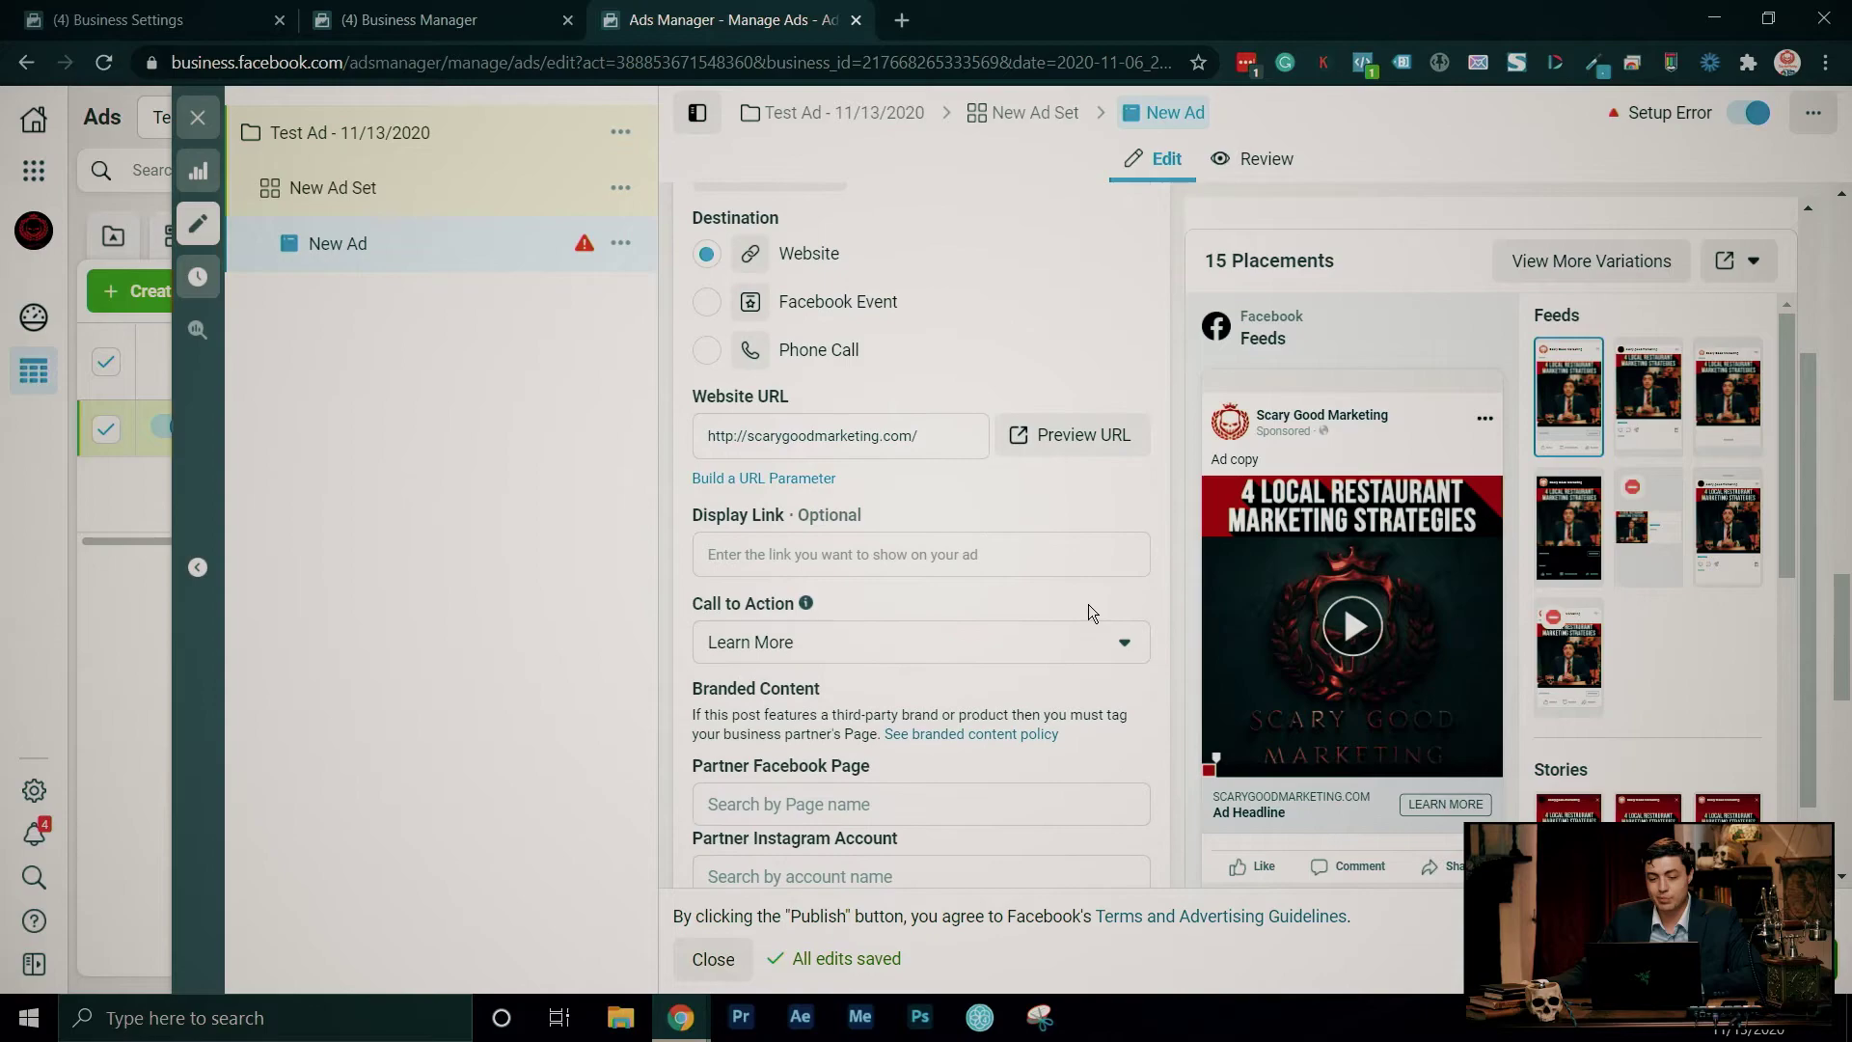
scroll(866, 511, "down", 1)
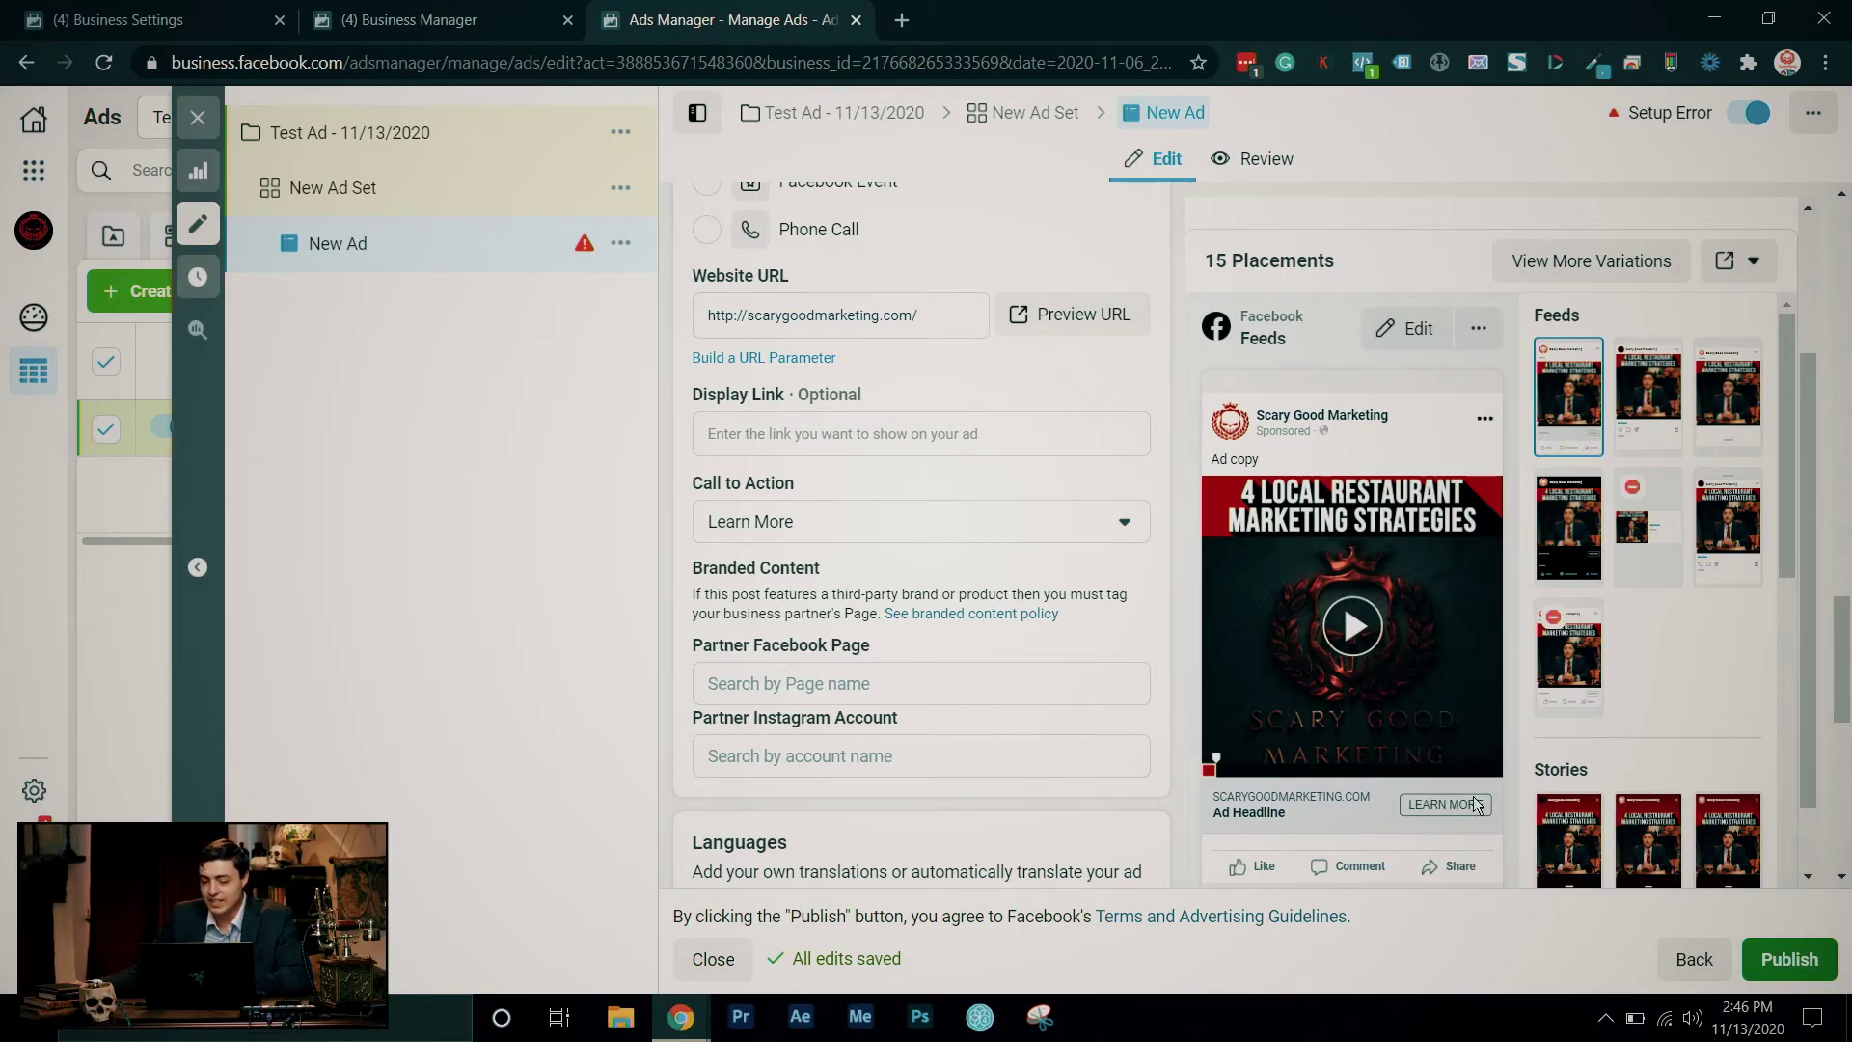
left_click(986, 537)
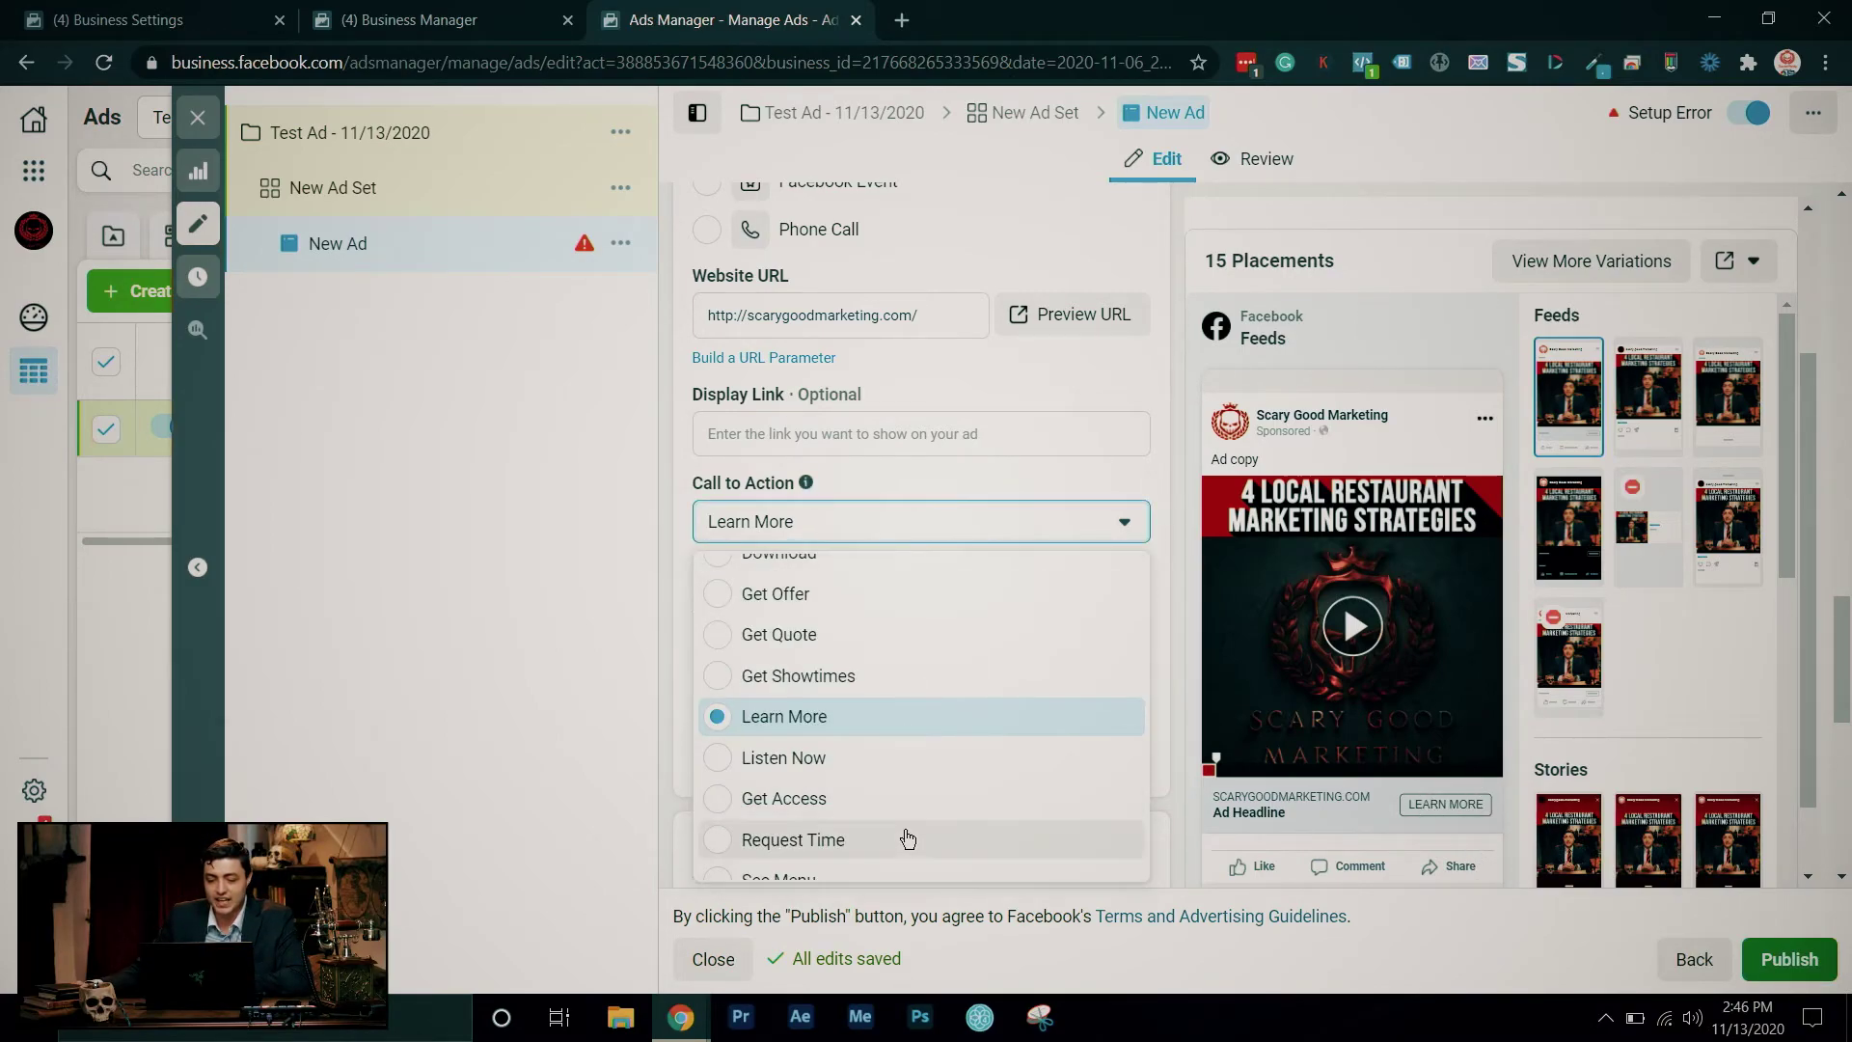
scroll(907, 837, "up", 2)
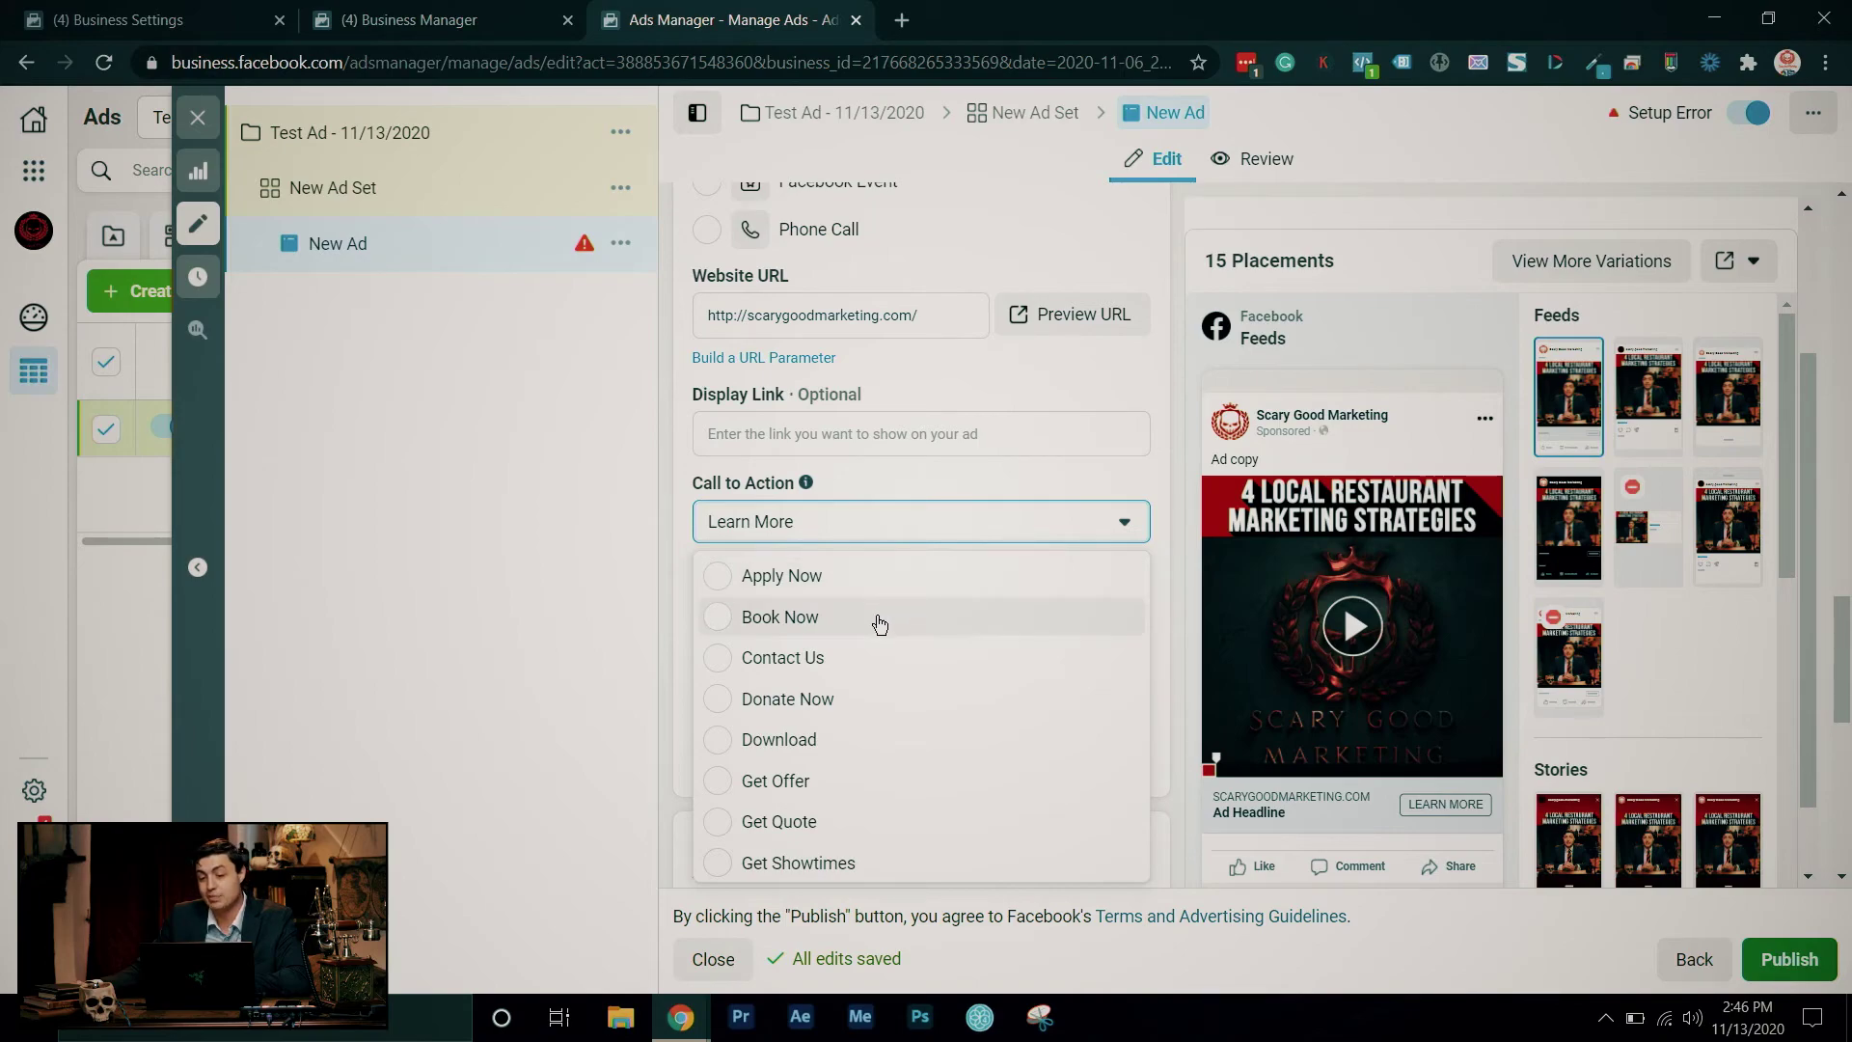
scroll(894, 777, "down", 5)
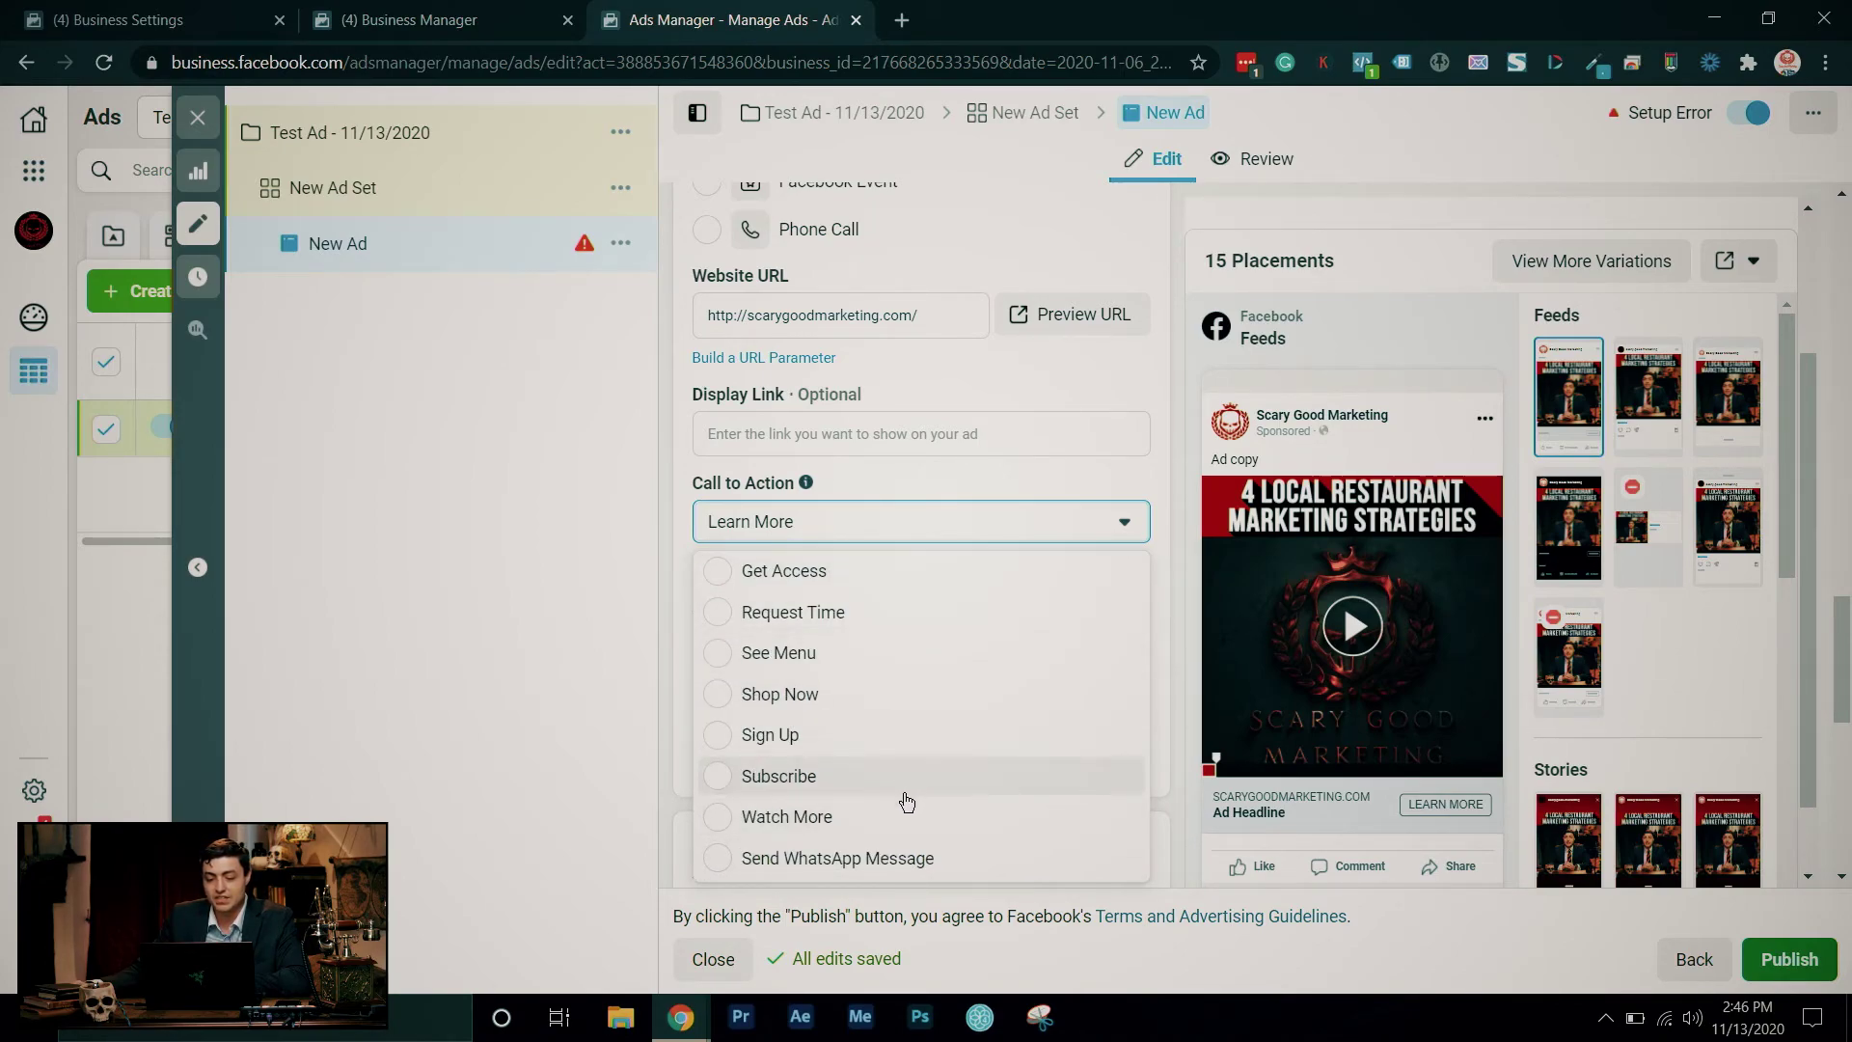
left_click(888, 816)
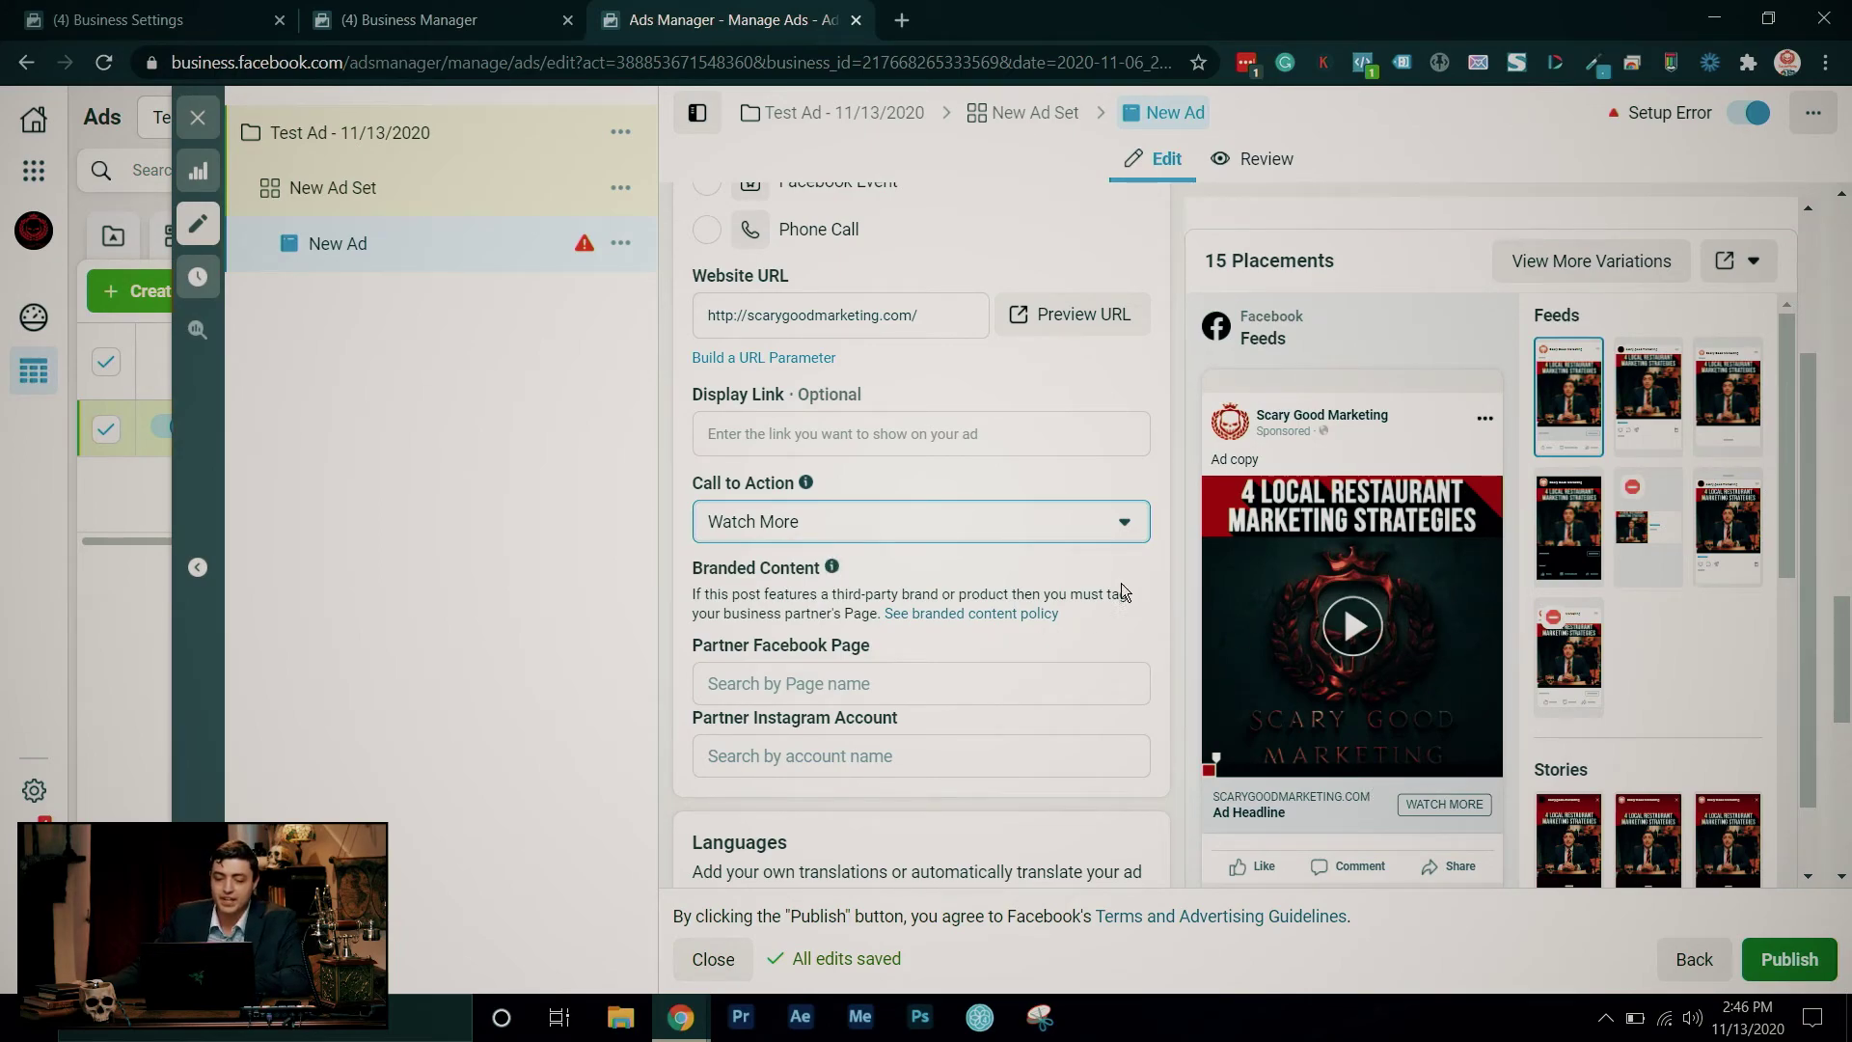
- Review the ad's Languages and Tracking settings and return to its primary text, headline and description
scroll(1091, 598, "down", 5)
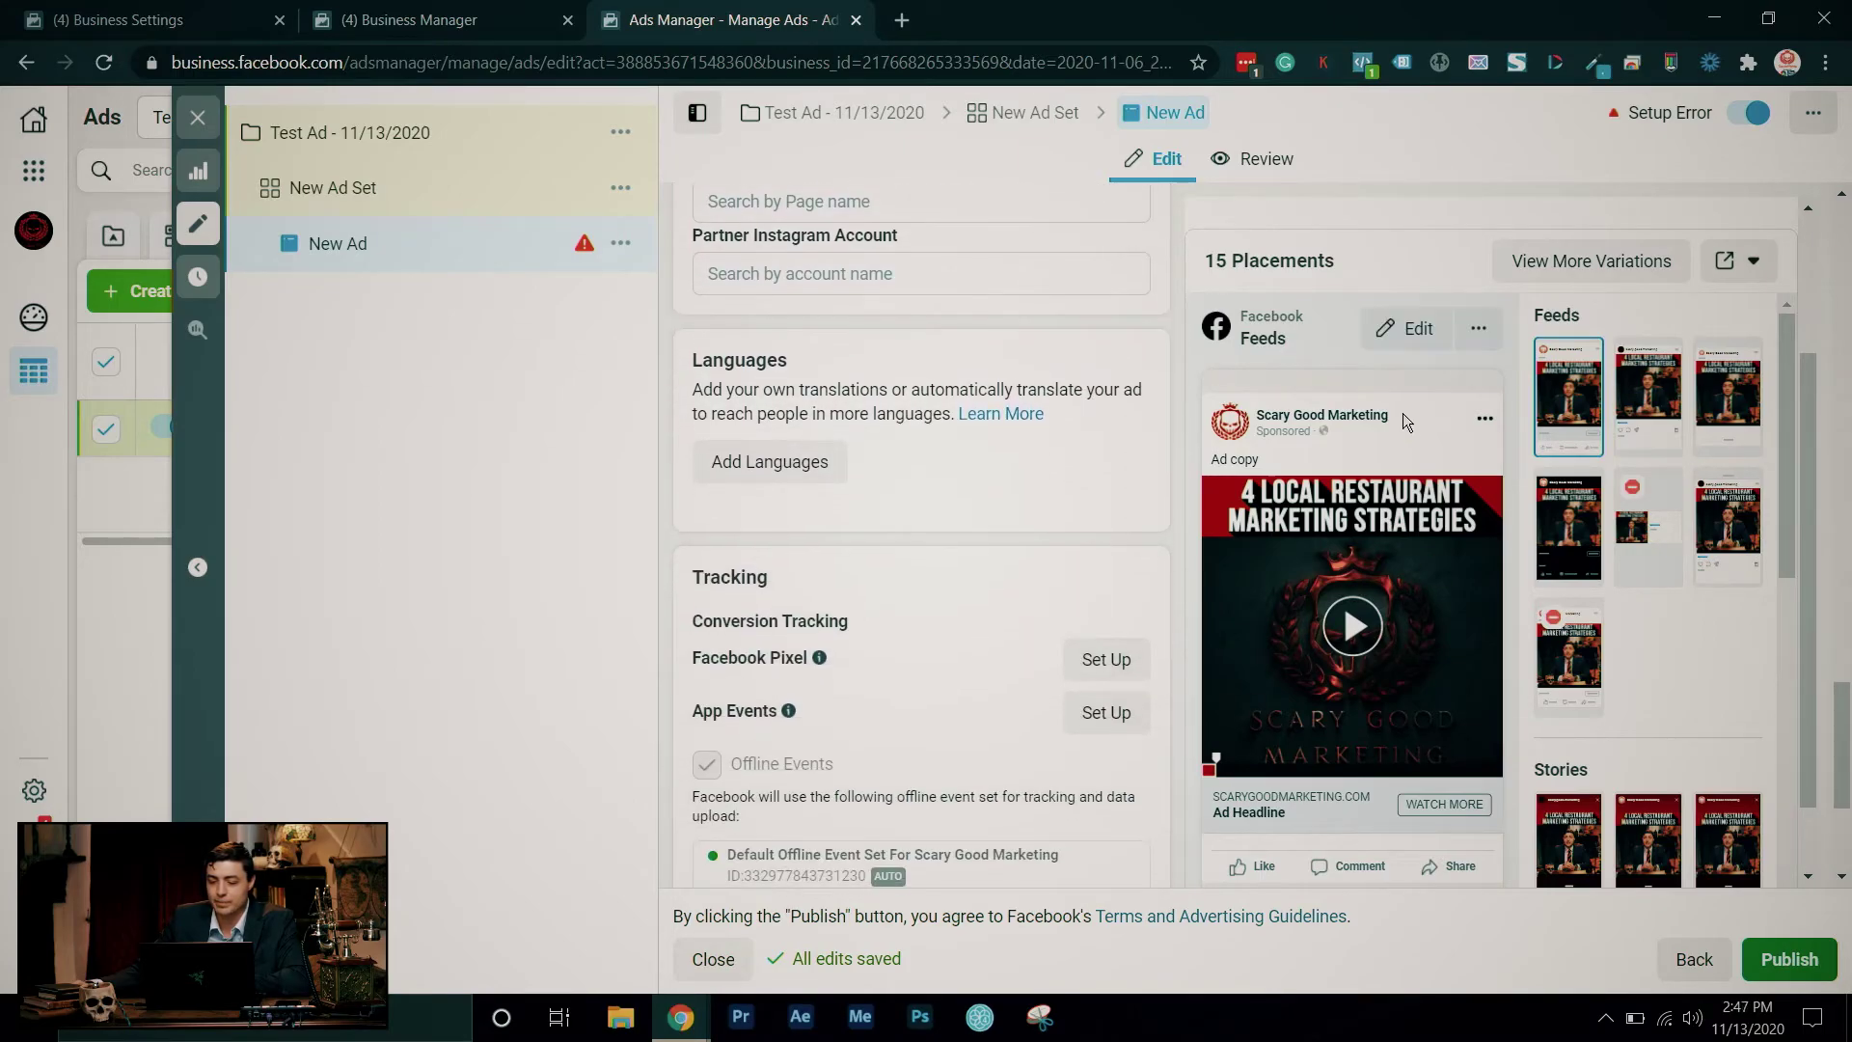
scroll(1060, 583, "down", 3)
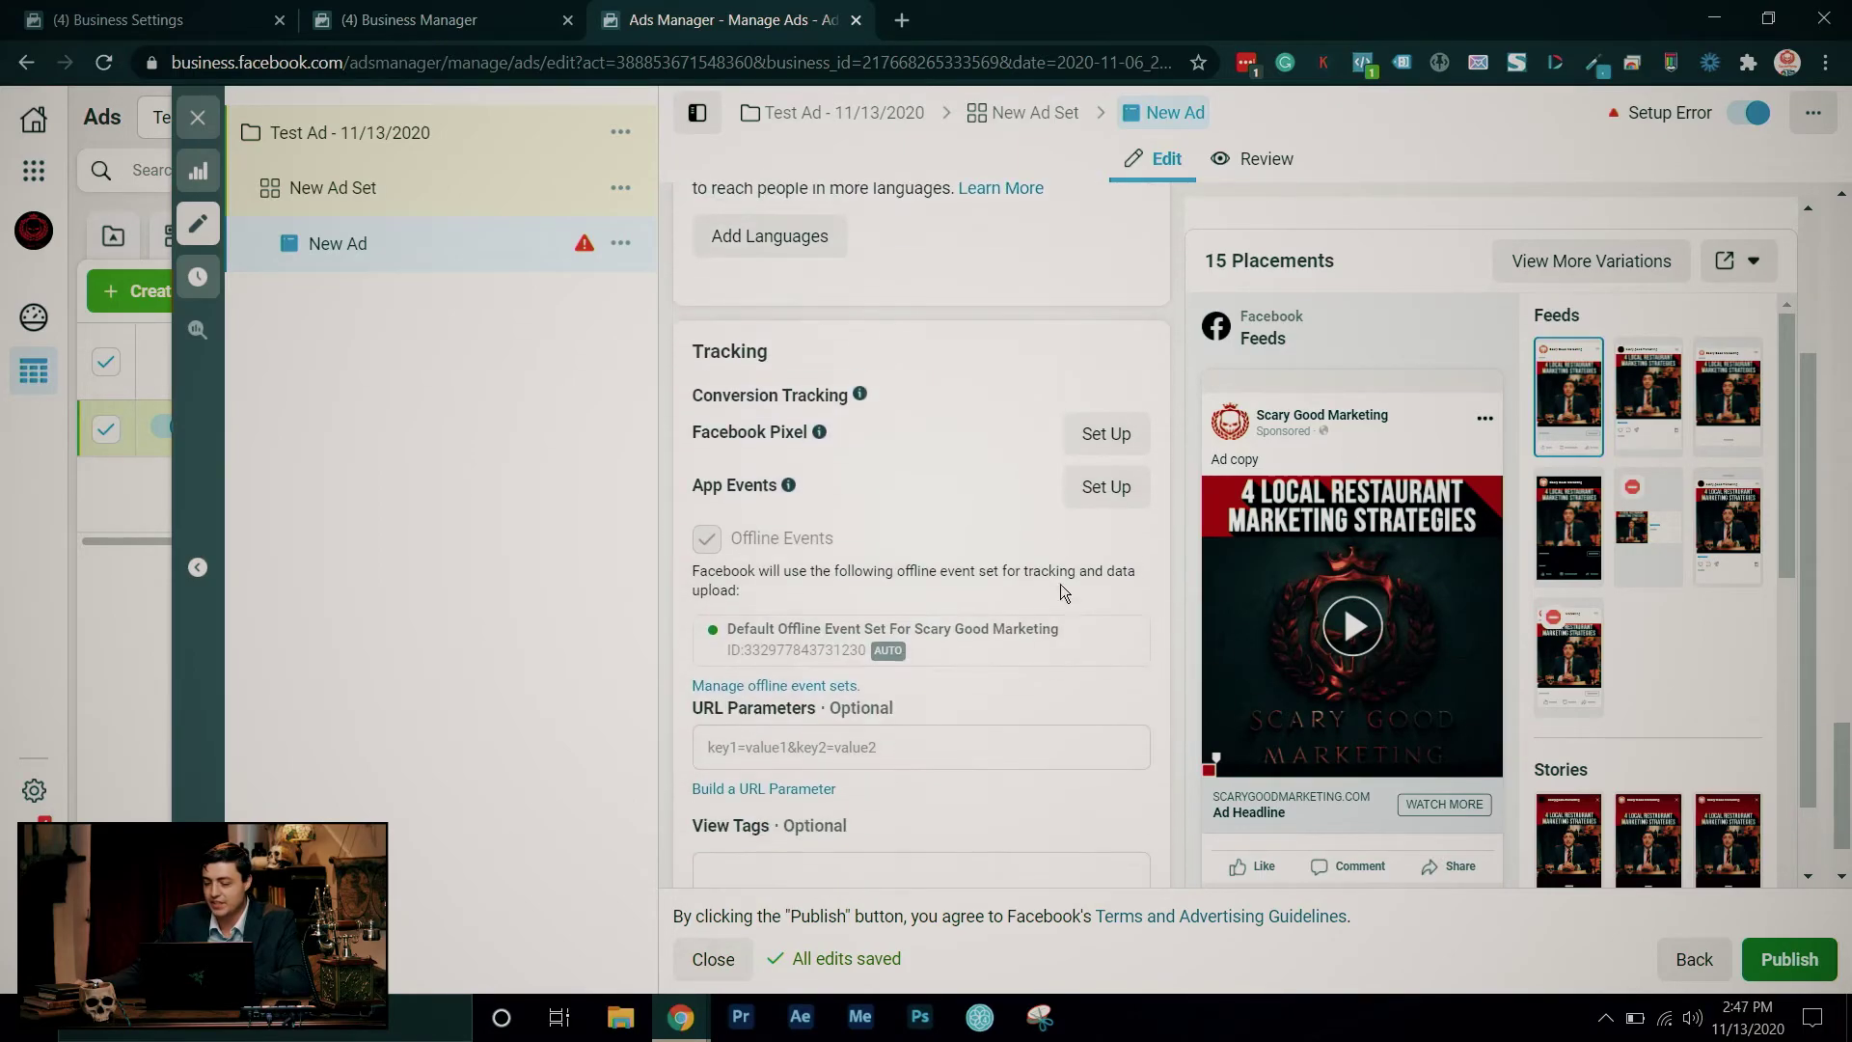
scroll(1068, 609, "up", 10)
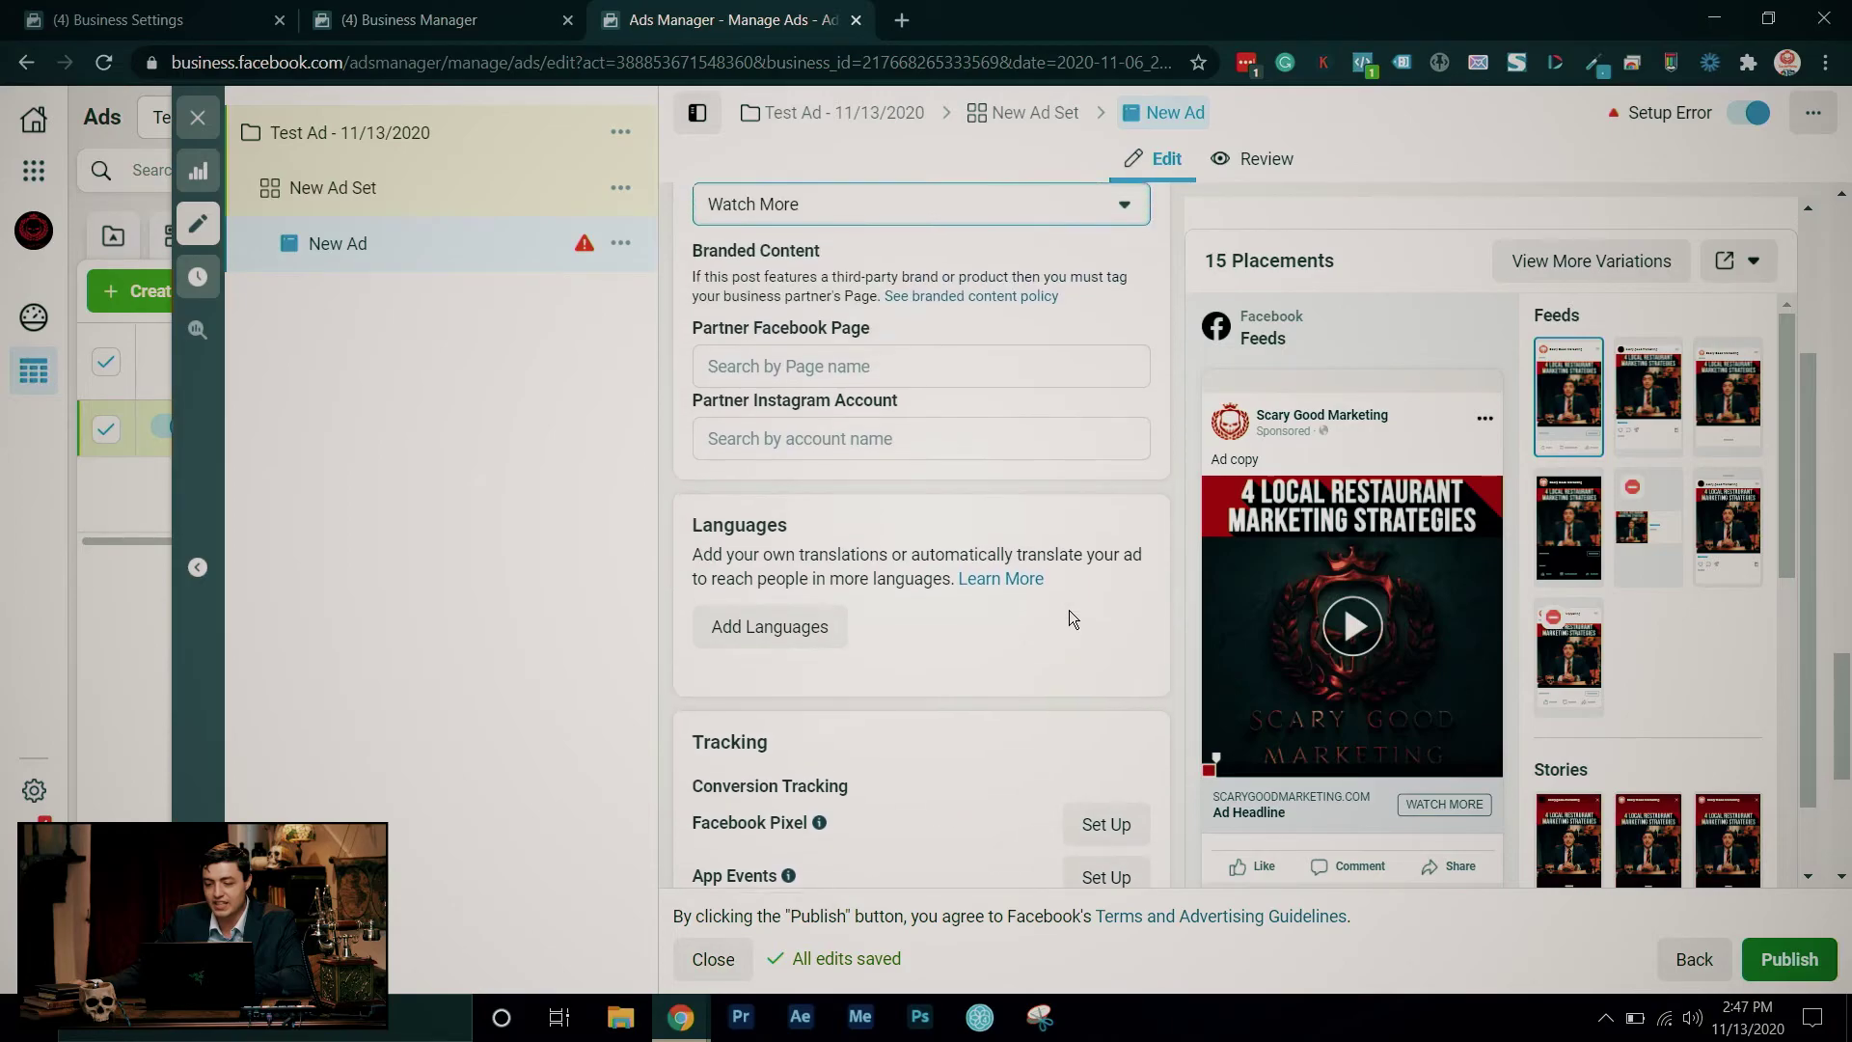
scroll(1070, 619, "up", 6)
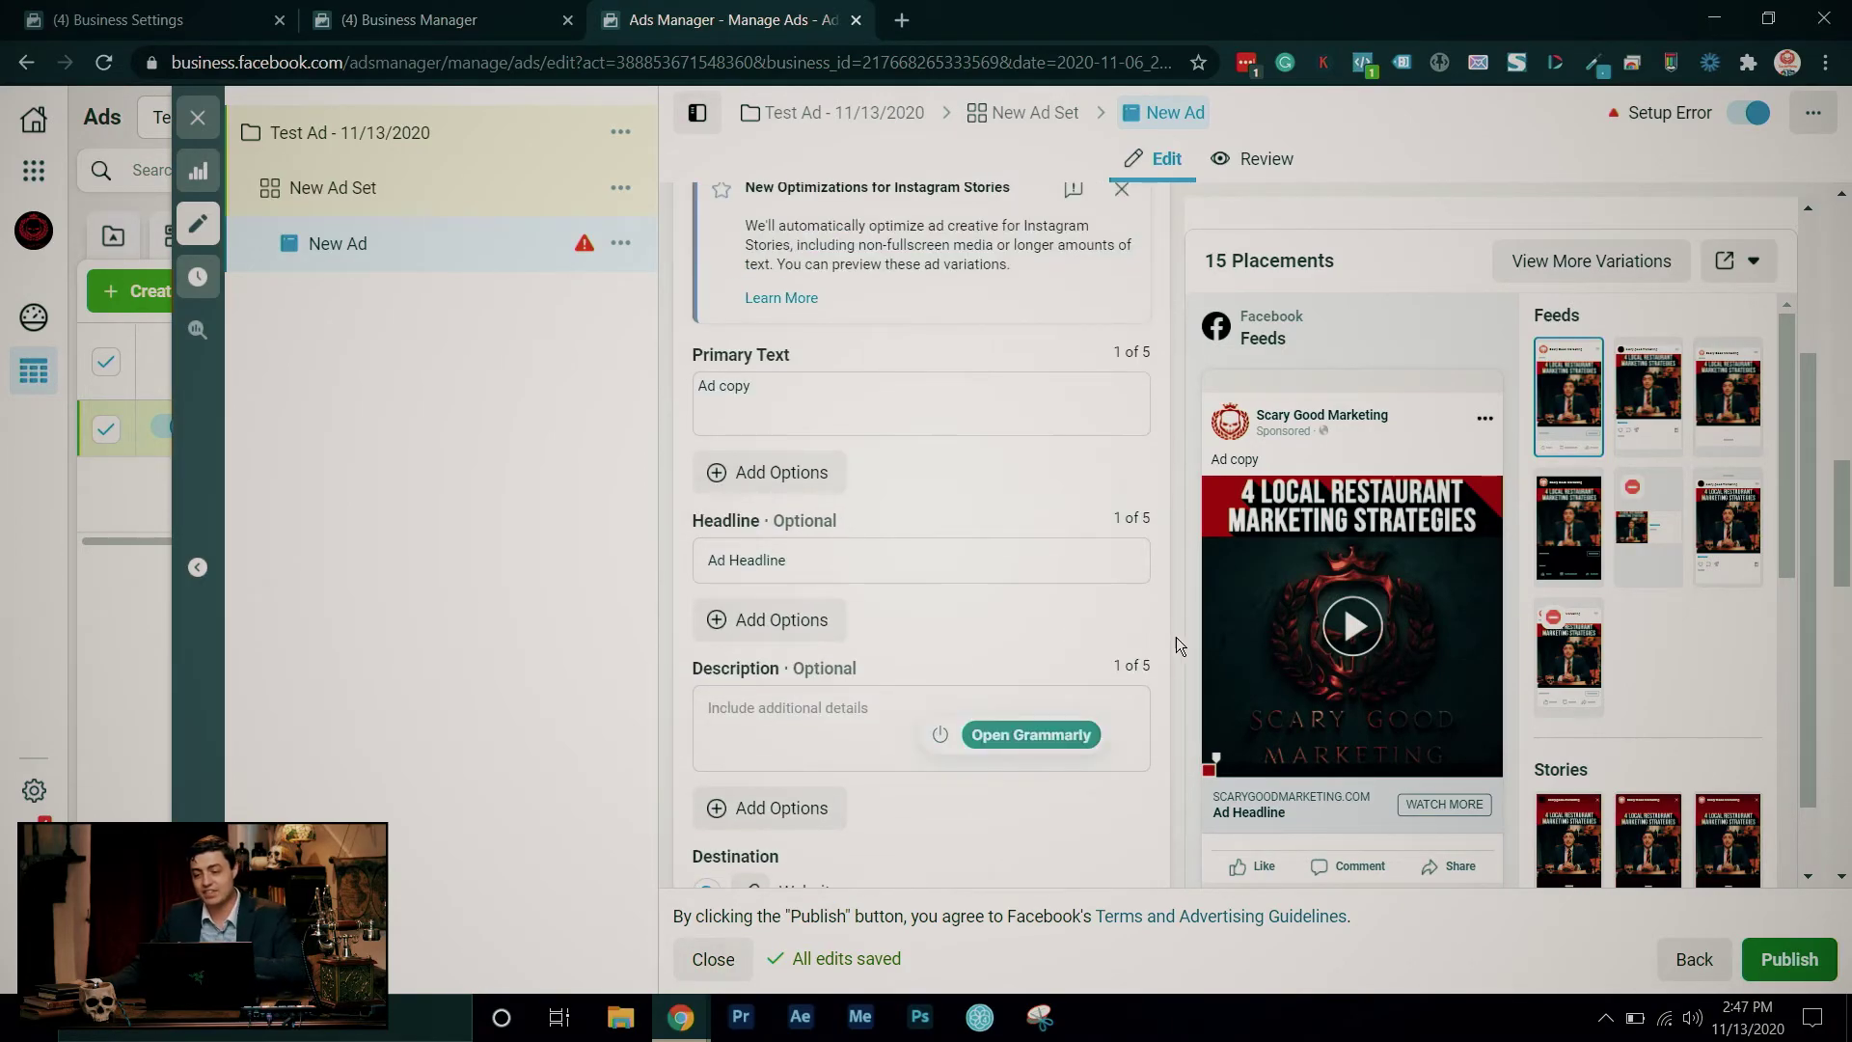